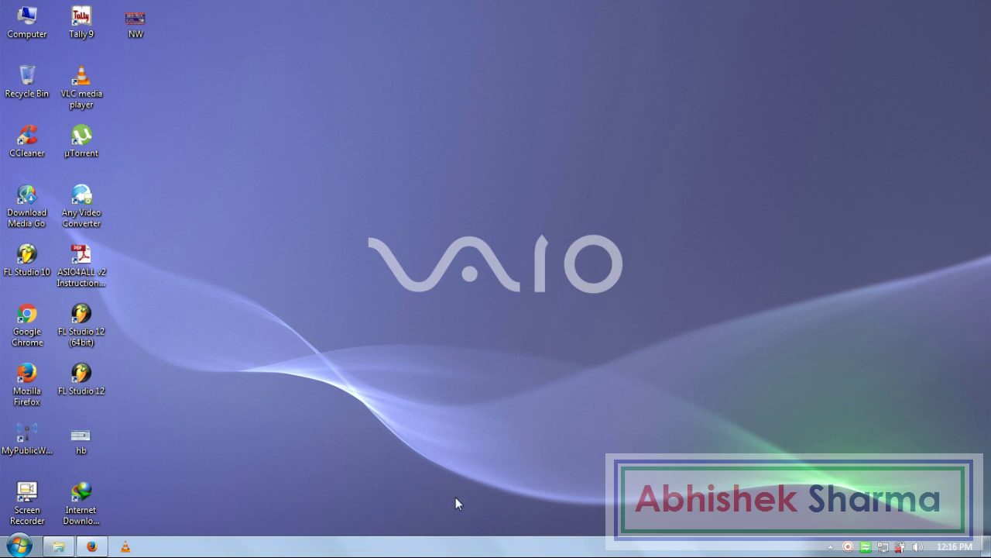
Launch Microsoft Office Excel 2007 from the Start menu to get a blank workbook
click(19, 546)
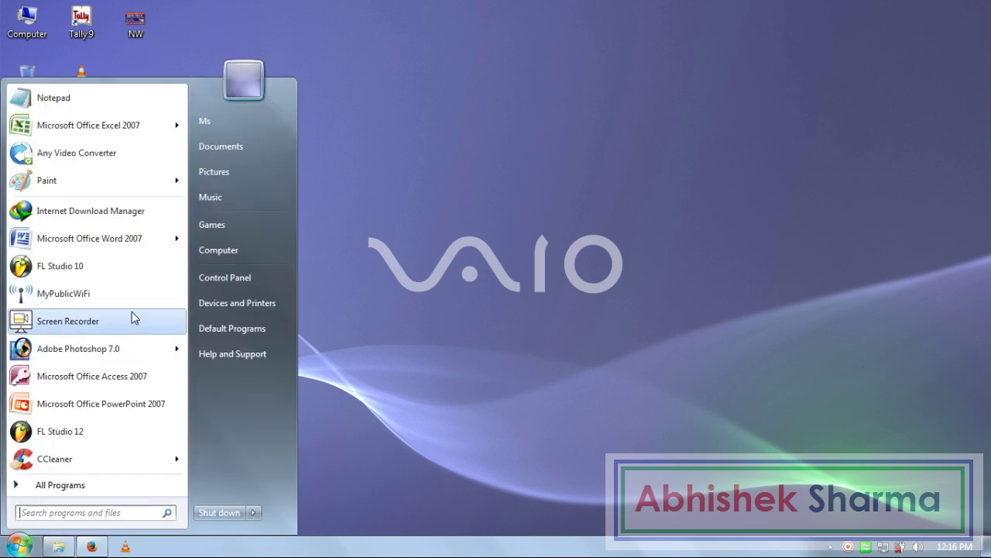
click(125, 129)
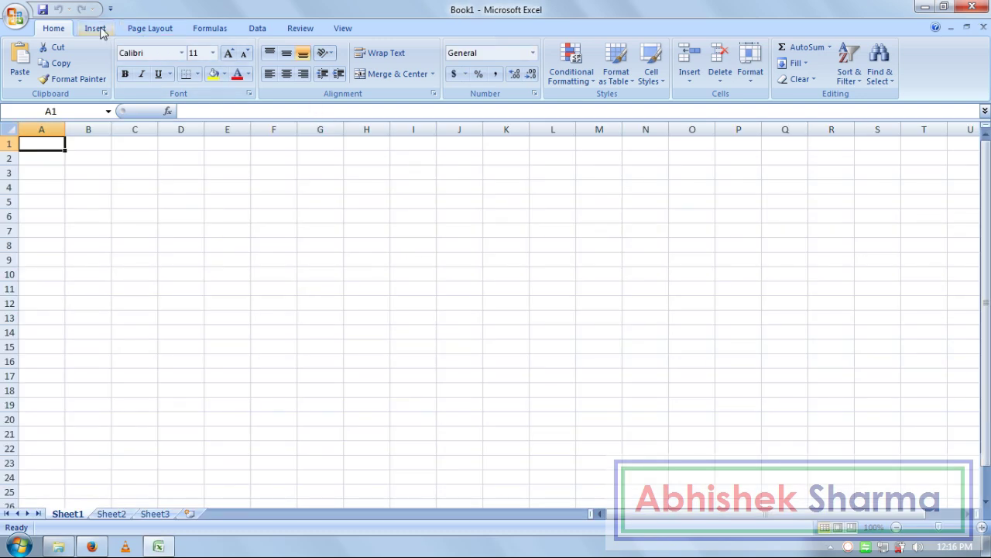
Insert a black outlined WordArt reading 'MARKSHEET DATABASE' and move it over rows 1–5
click(96, 28)
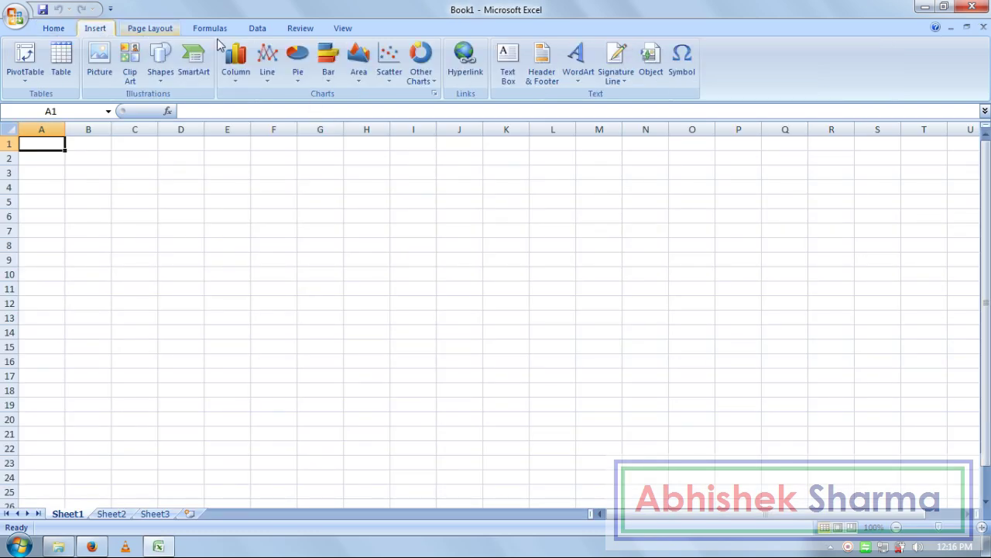
click(587, 85)
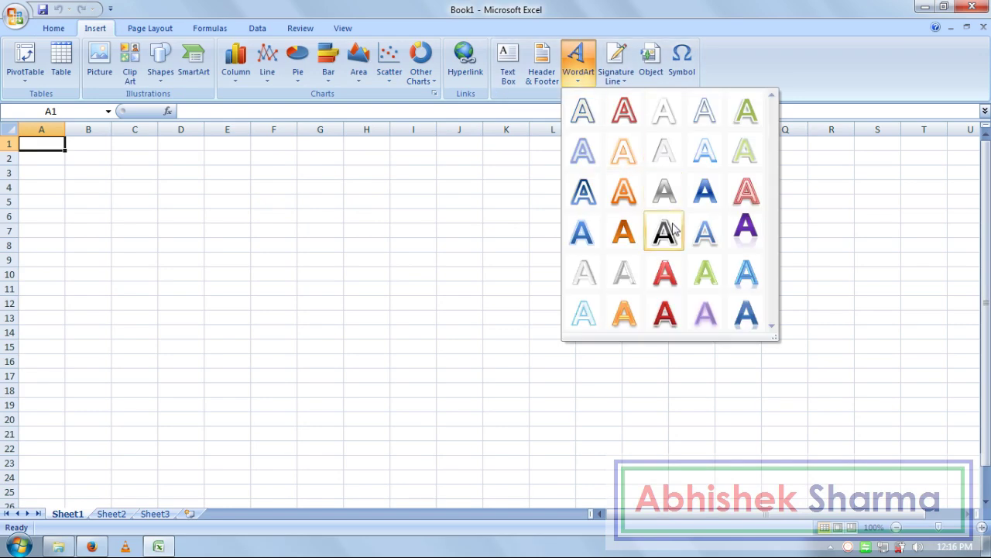
click(676, 227)
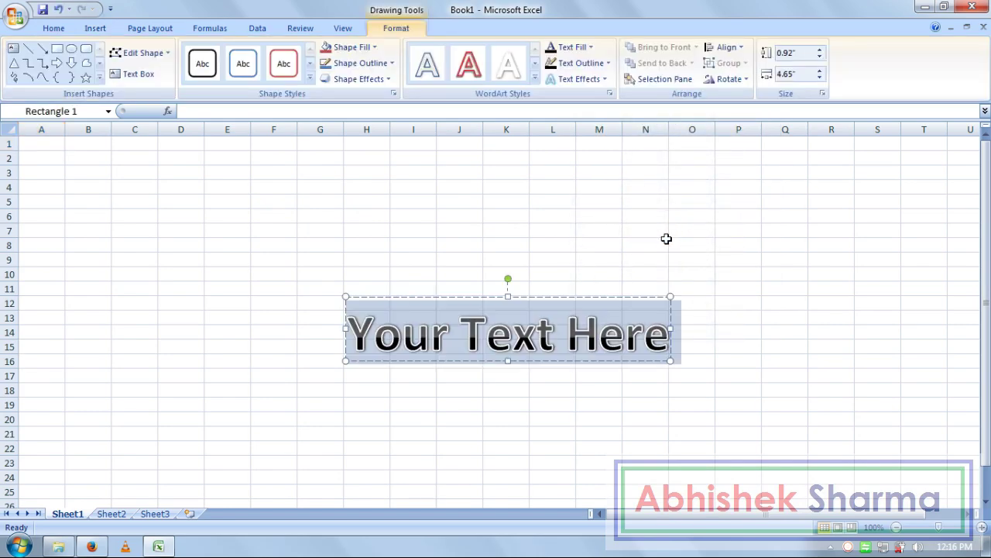
text(MAR)
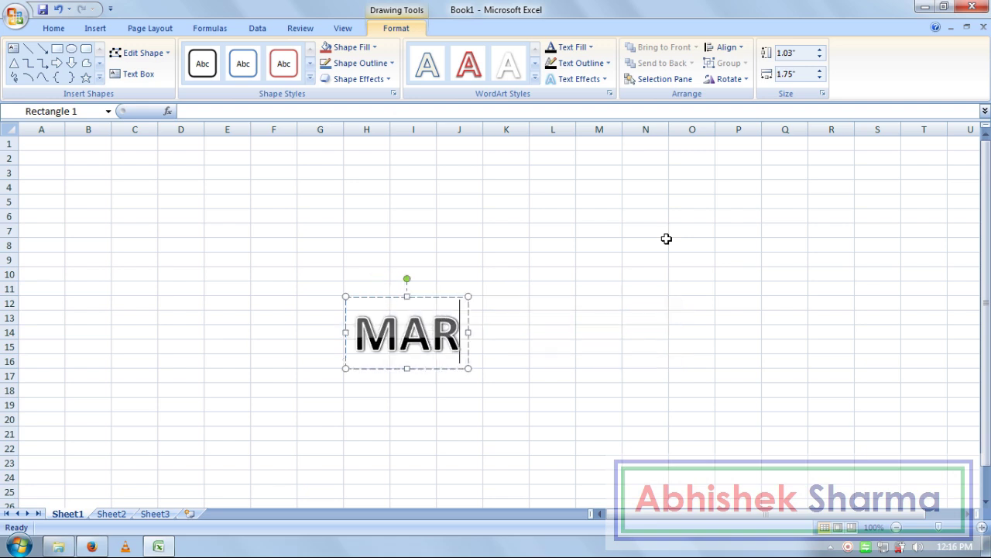
text(KSHE)
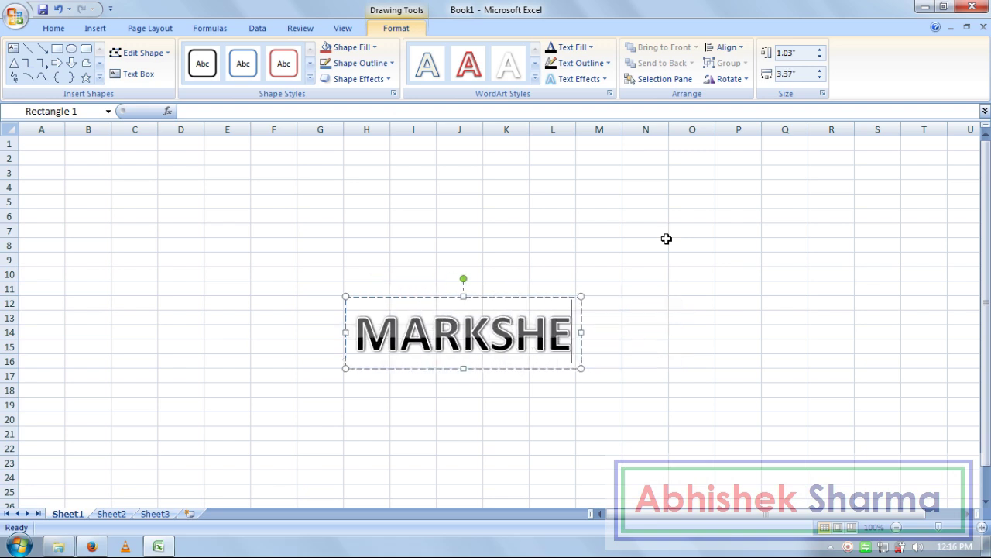
text(ET DATA)
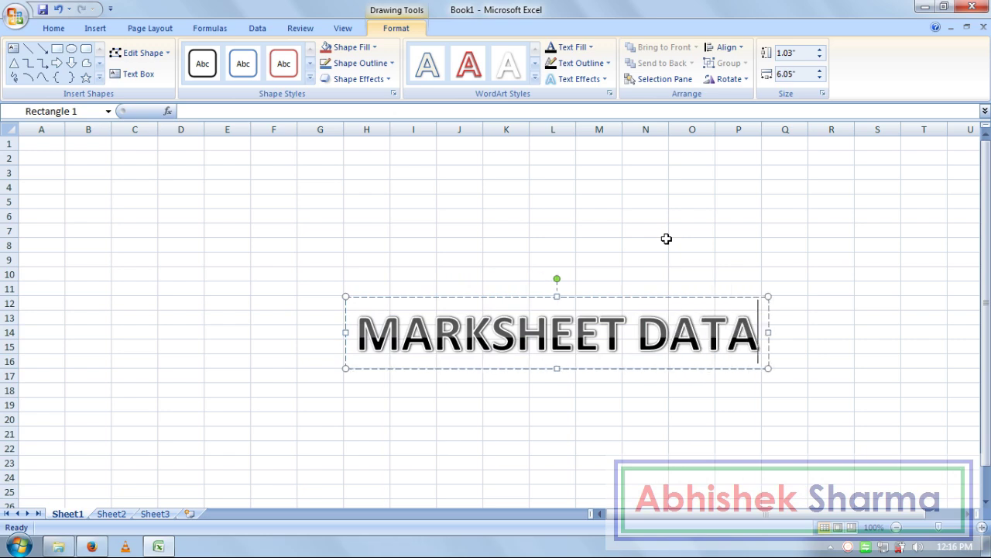
text(BASE)
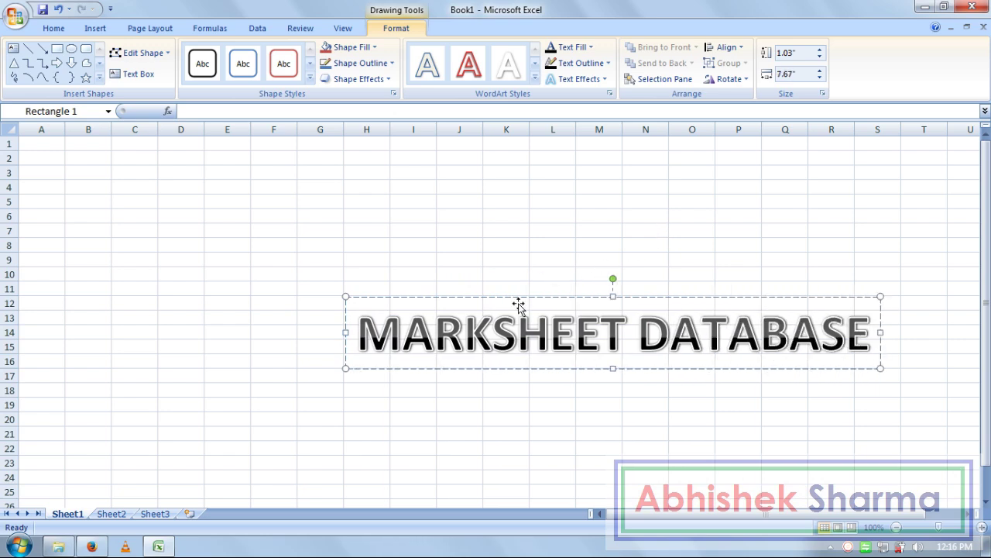
drag(523, 296, 417, 136)
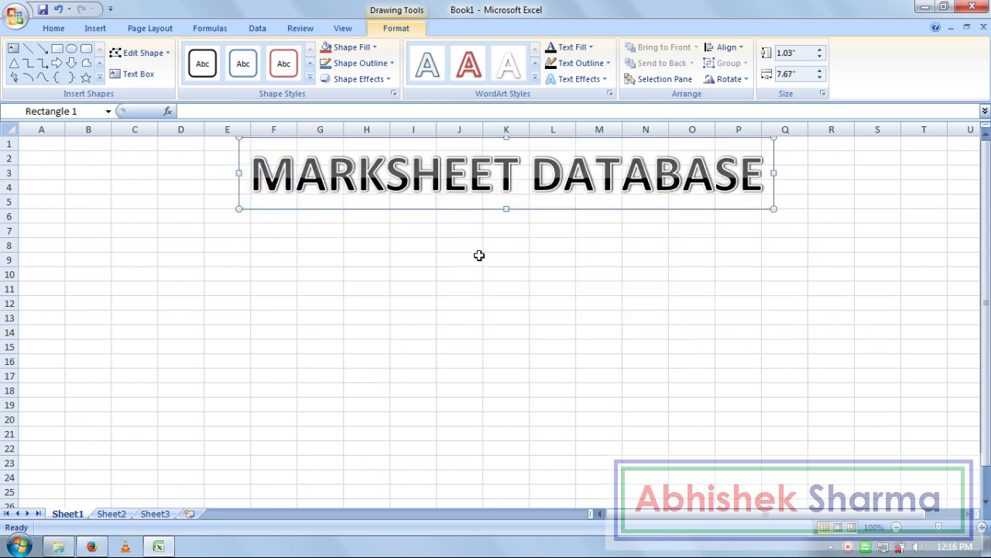
Enter the 'S.NO.' header in A5, removing a stray trailing 0
click(55, 200)
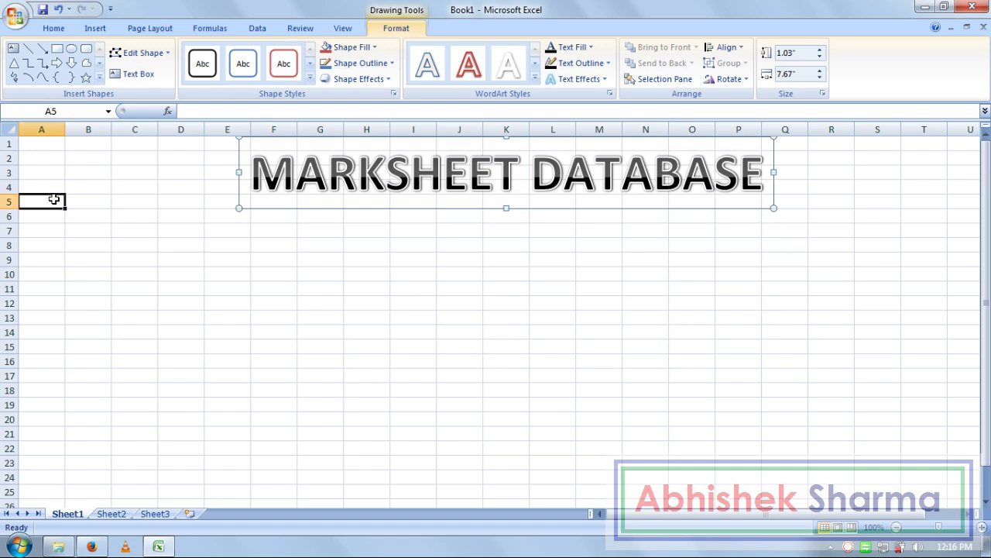
text(S.NO.)
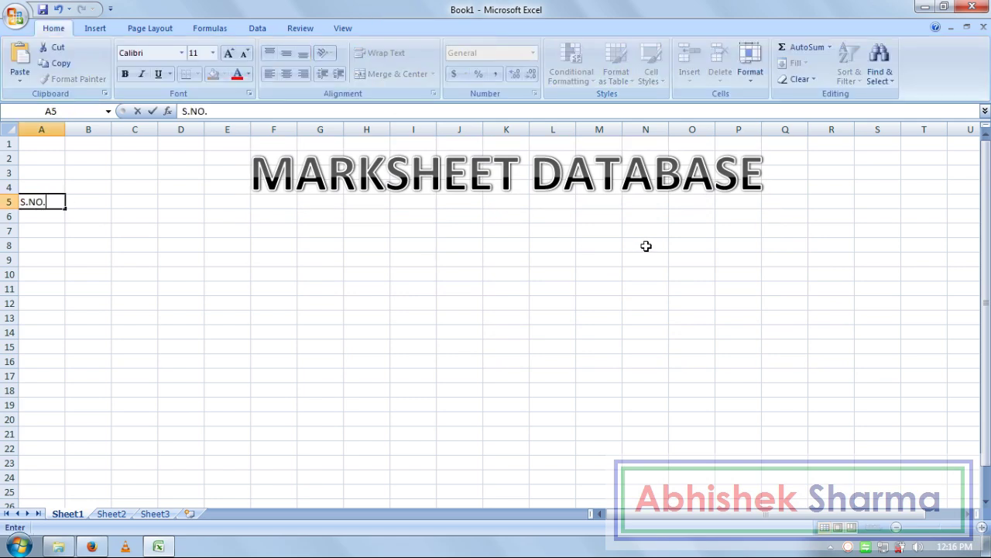
text(0)
key(Tab)
key(Left)
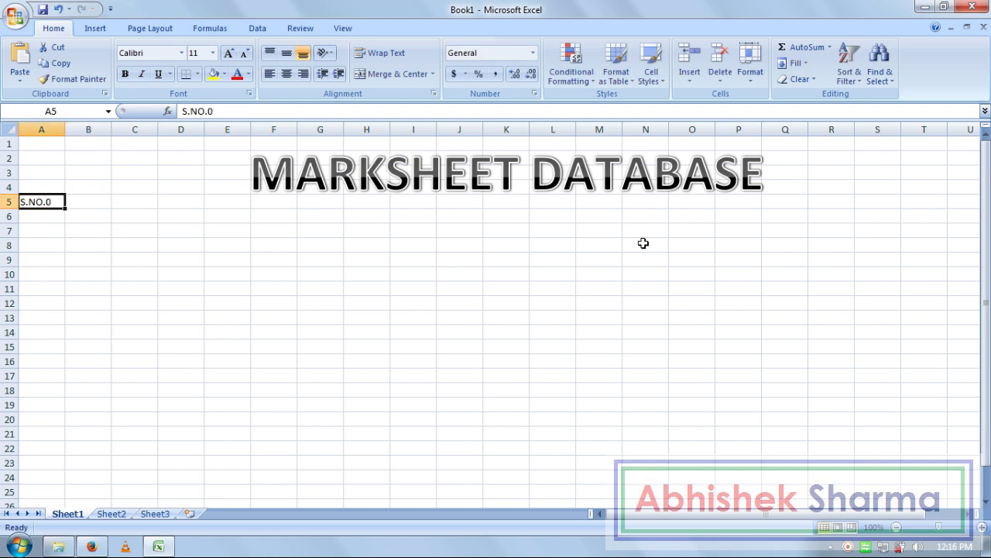
key(F2)
key(BackSpace)
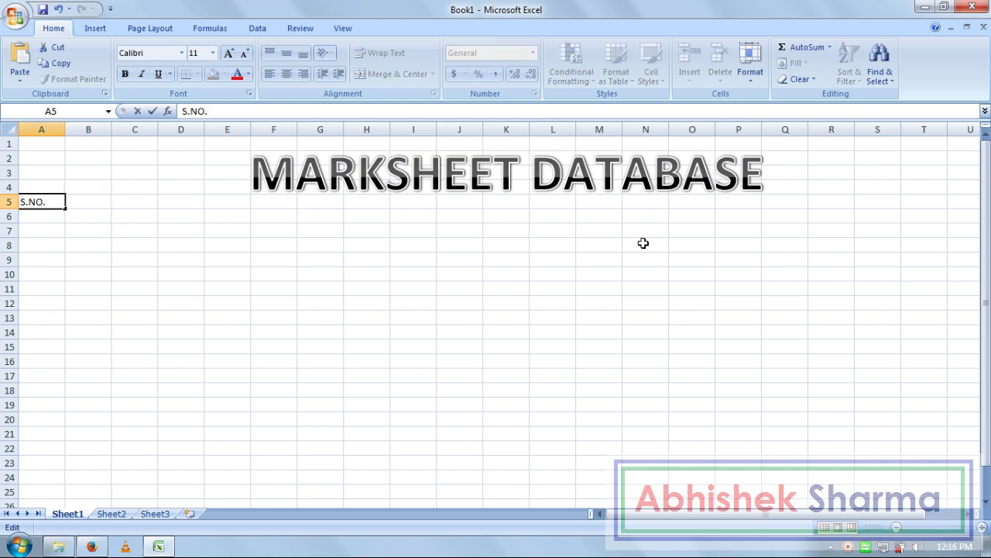
key(Return)
key(Right)
key(Up)
Type headers YEAR, MONTHS, STUDENTS NAME, FATHER'S NAME, CONTACTS and CLASS across B5:G5
text(Y)
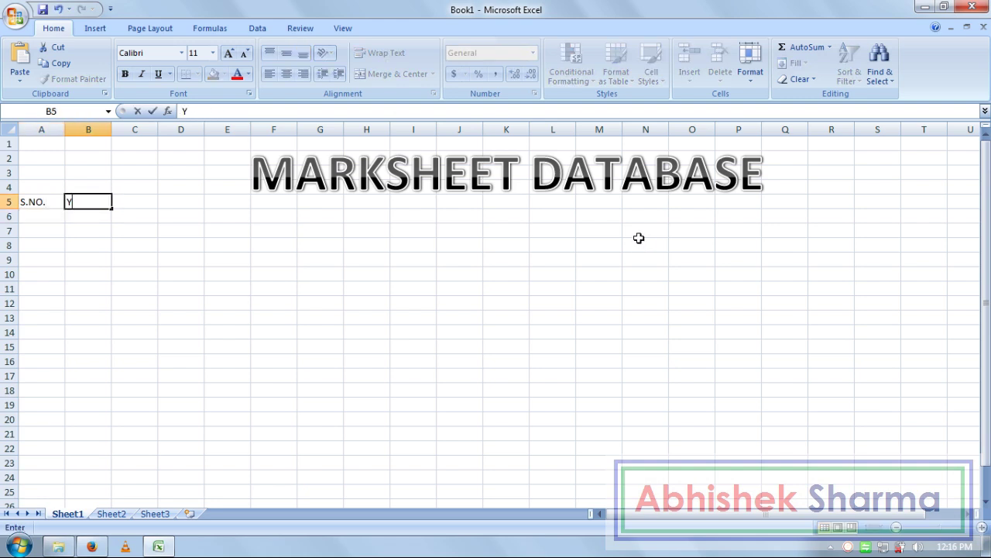
text(EAR)
key(Tab)
text(MON)
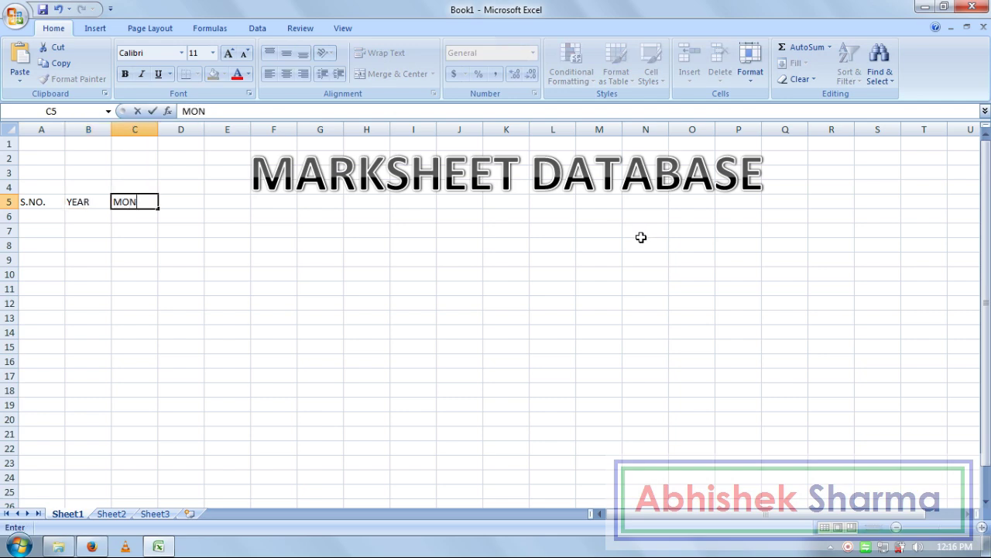
text(THS)
key(Tab)
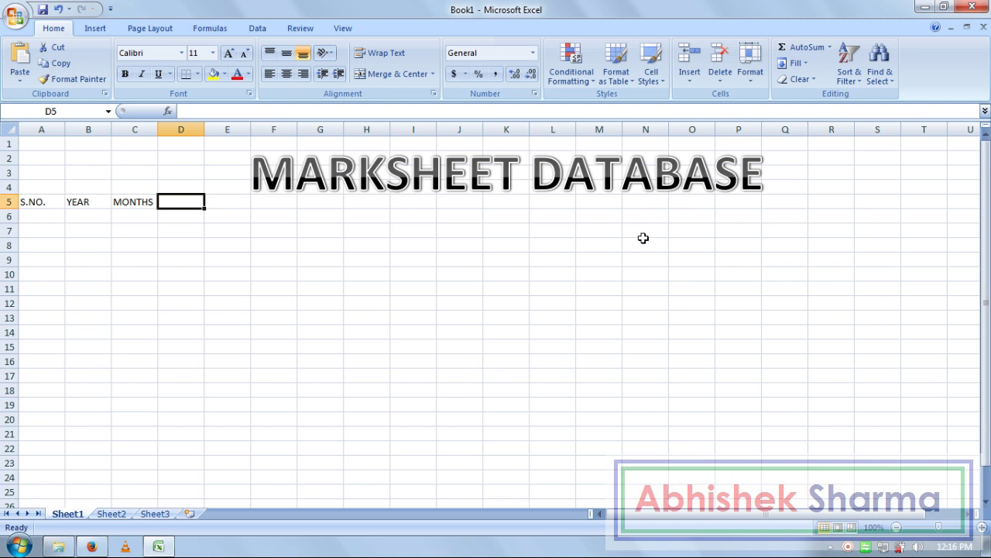
text(STUDENTS)
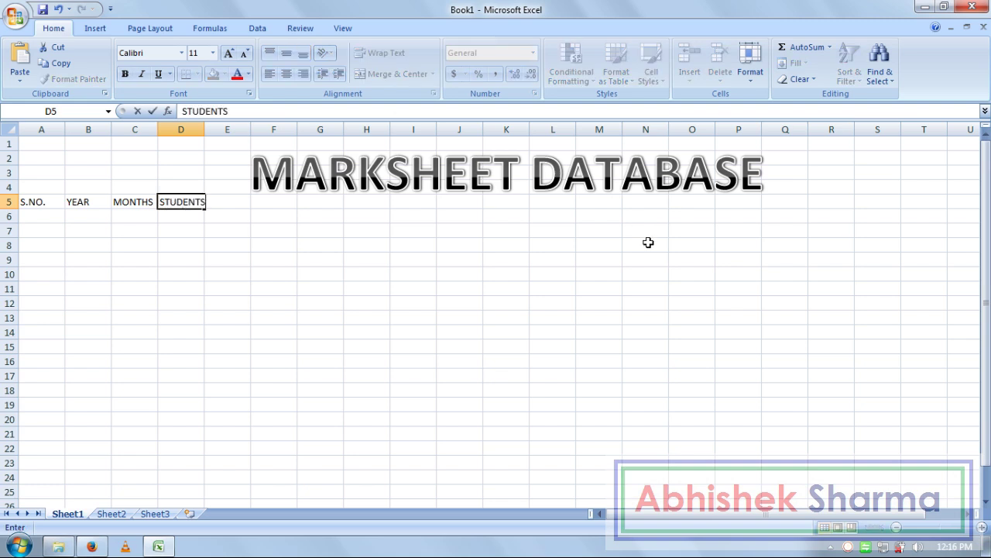
text( NAME)
key(Tab)
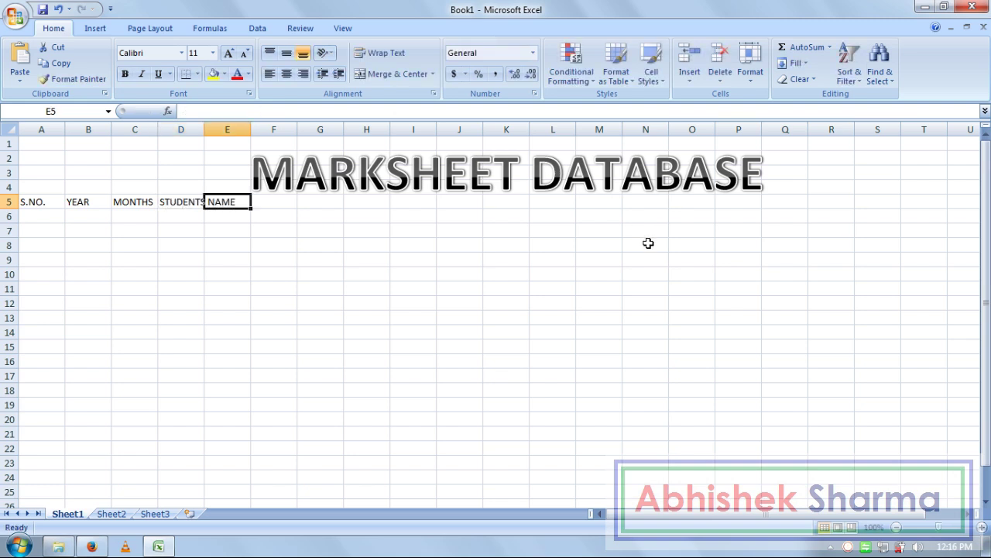
text(FATHER)
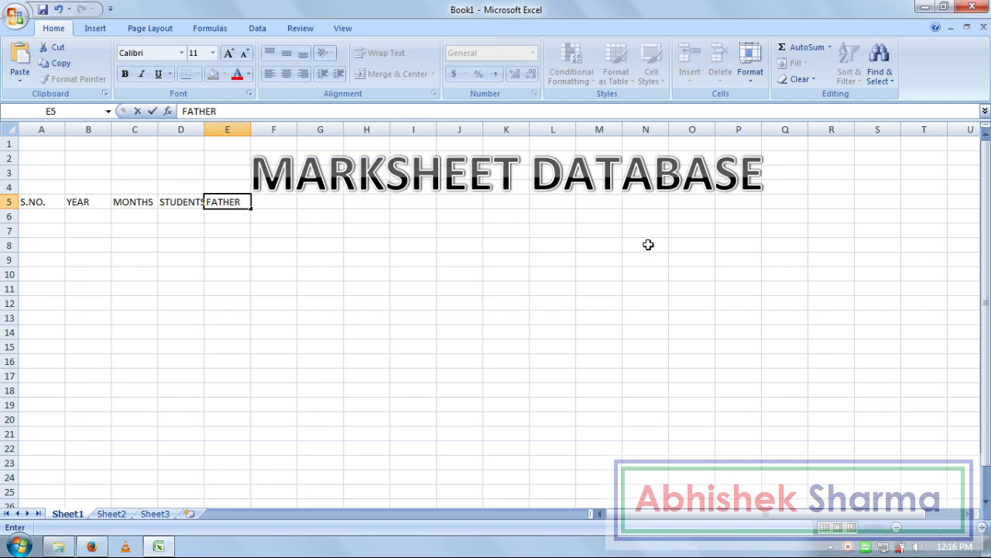
text('S NAME)
key(Tab)
text(C)
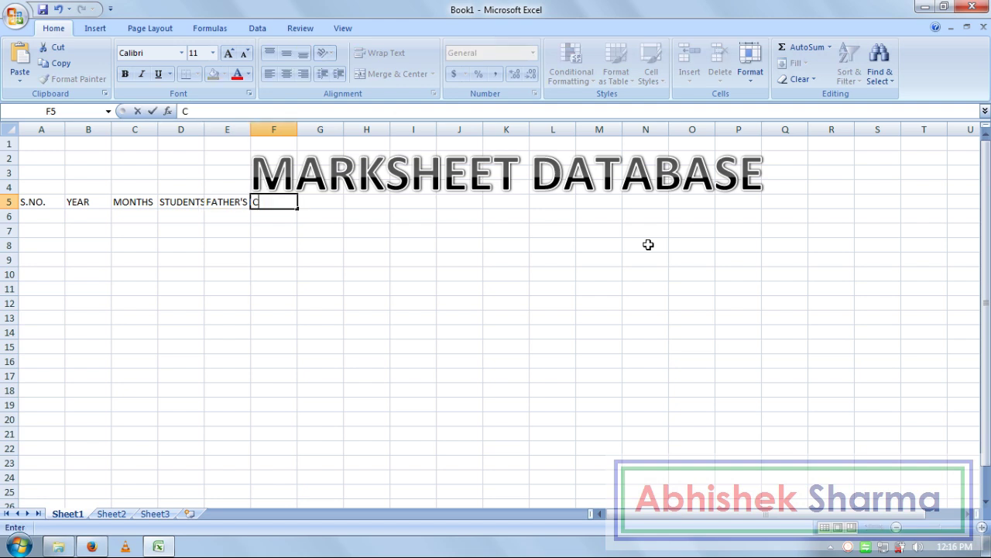
text(ONTACTS)
key(Tab)
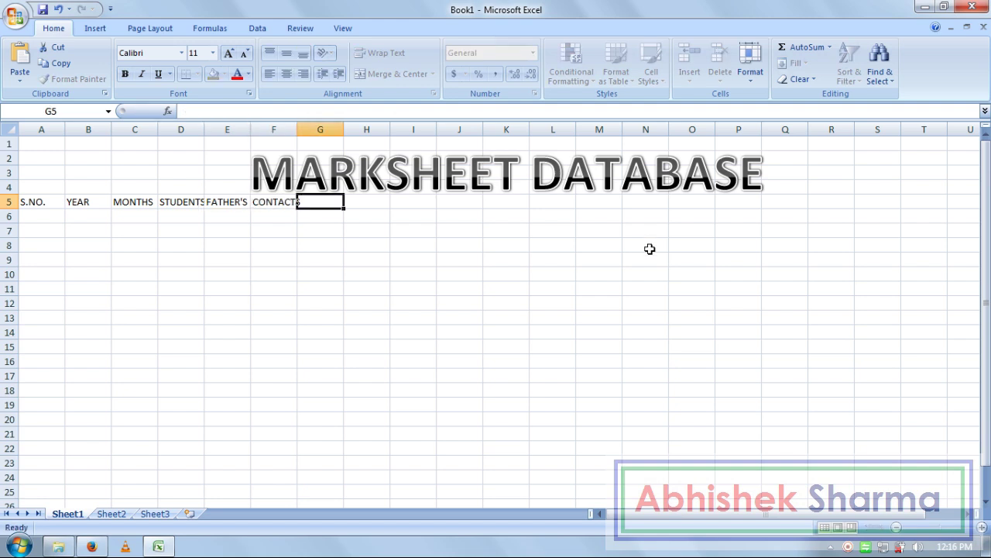
text(C)
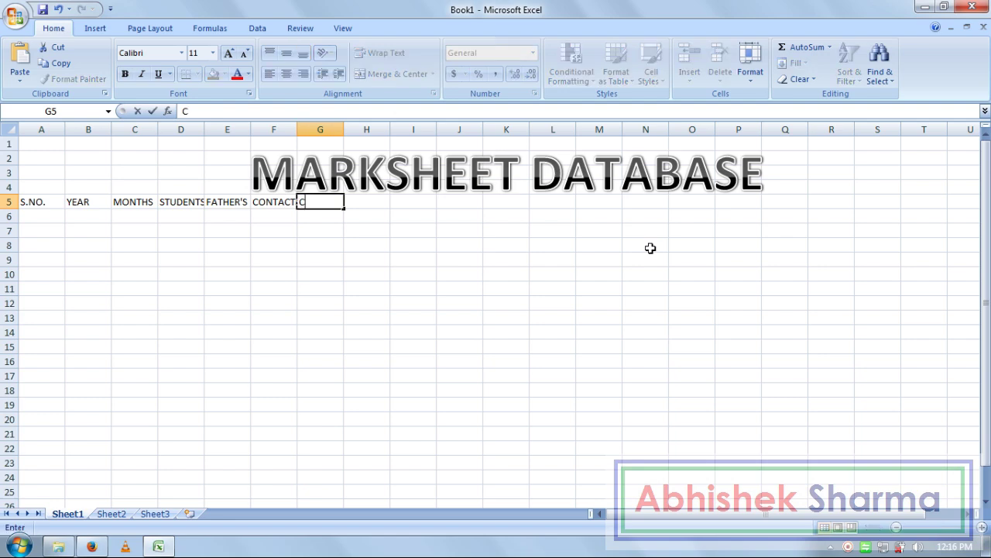
text(LASS)
key(Return)
Number cells A6 through A15 with serial numbers 1 to 10
key(Left)
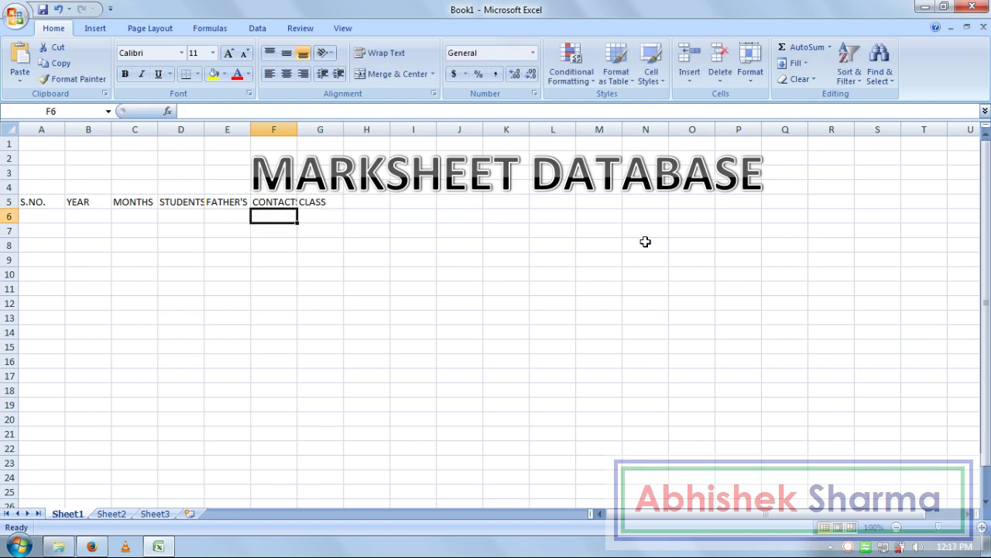
key(Left)
key(Left)
key(Left)
text(1)
key(Return)
text(2 3 )
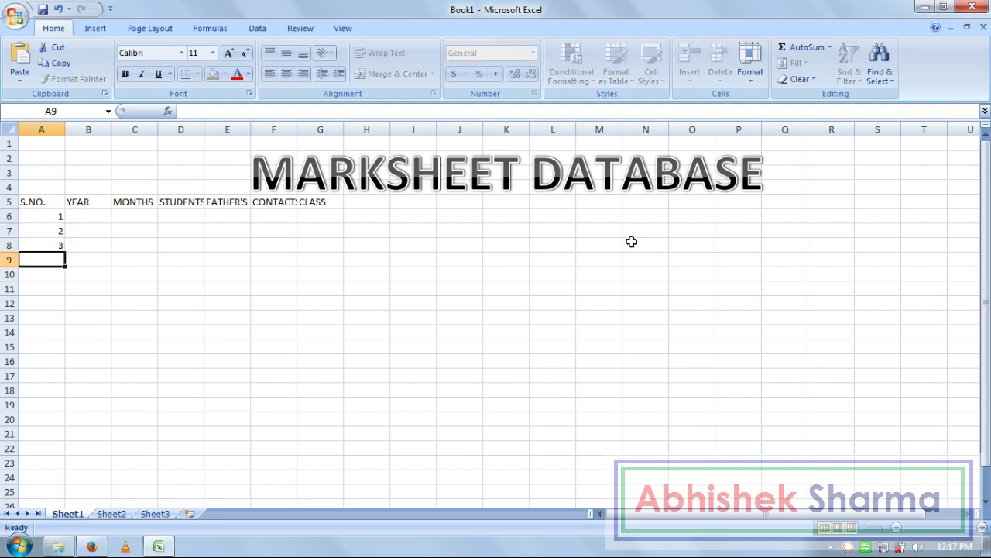
text(4 5 6 7 8 9 10)
key(Return)
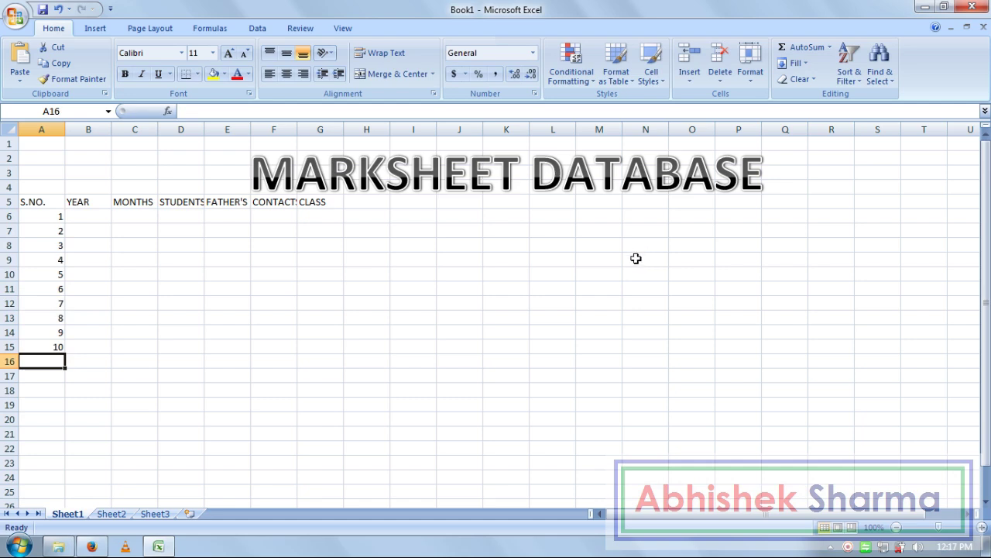
Fill the YEAR cells B6:B15 with 2017 using Ctrl+D
click(104, 218)
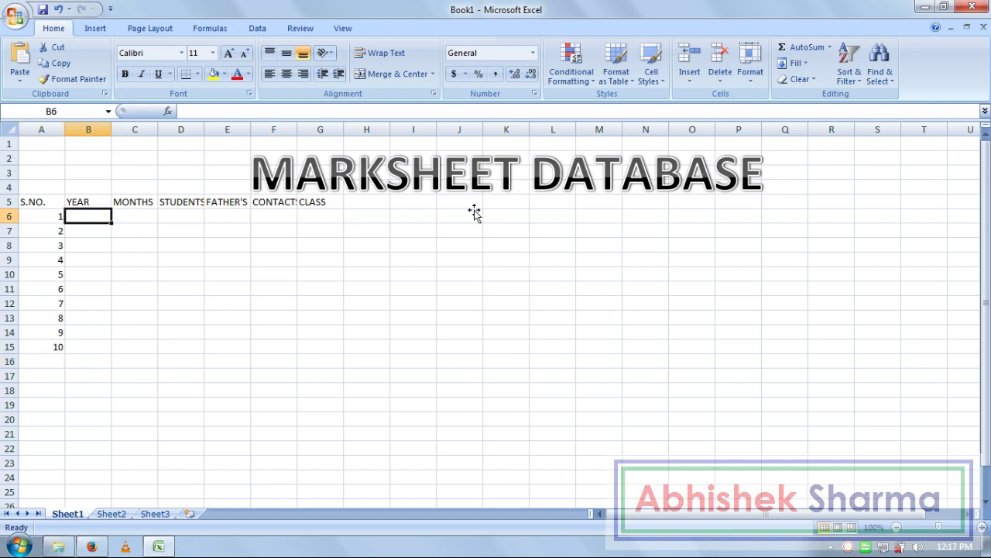
text(2017)
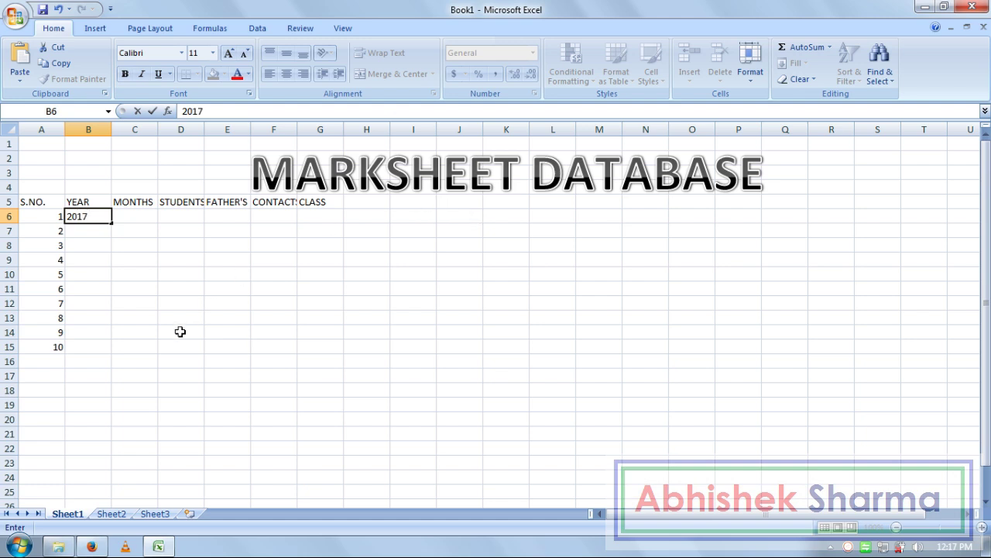
drag(89, 341, 80, 210)
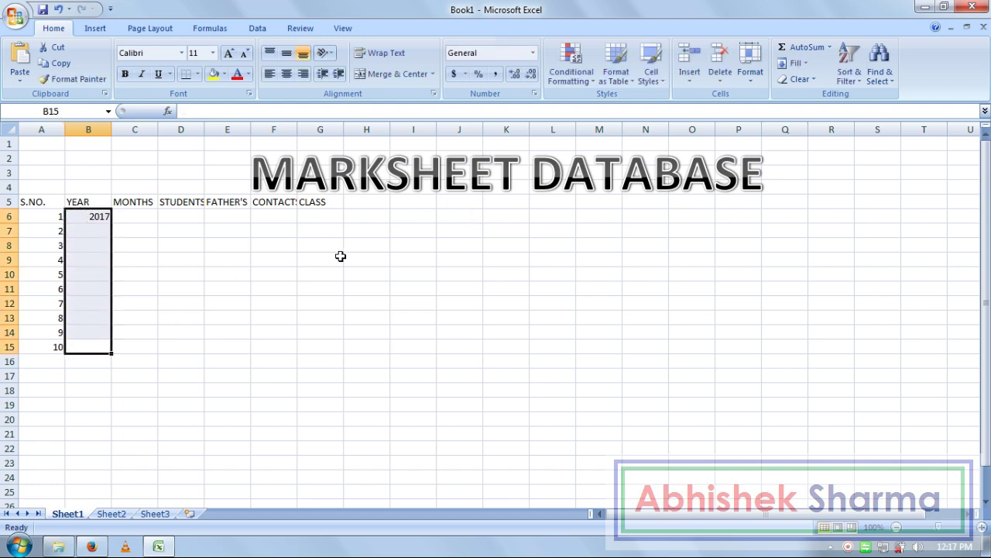
key(ctrl+d)
Fill the MONTHS cells C6:C15 with APR using Ctrl+D
click(134, 218)
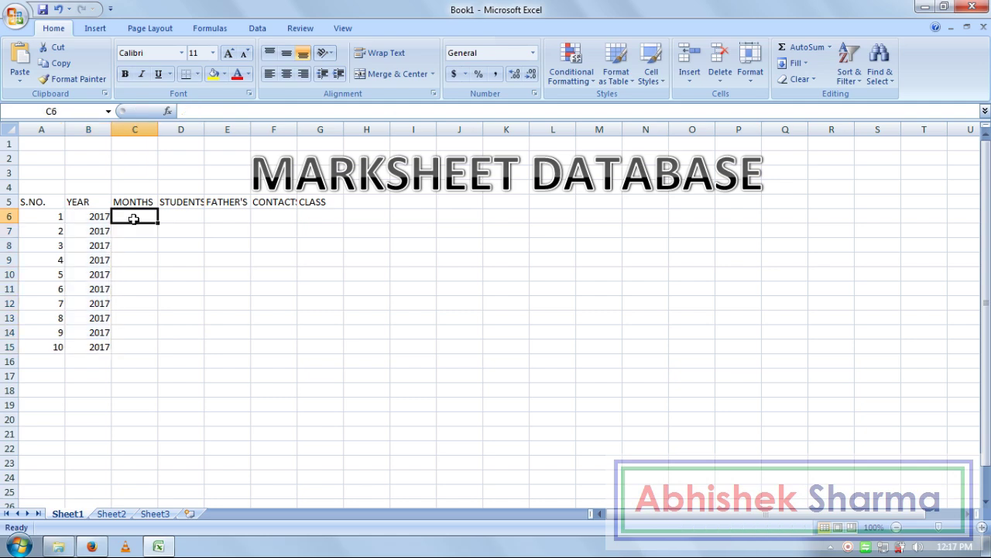
text(A)
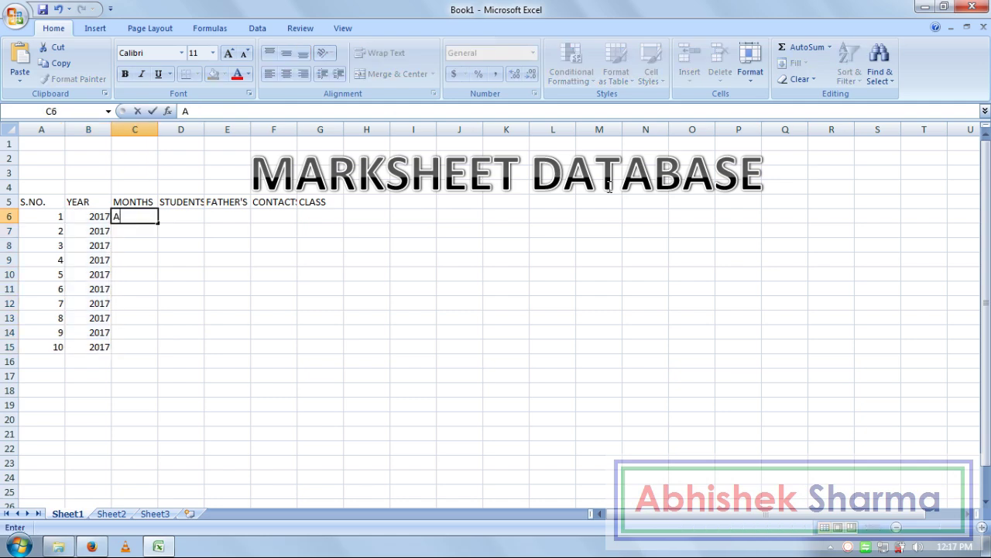
text(PR)
click(152, 255)
drag(142, 218, 154, 348)
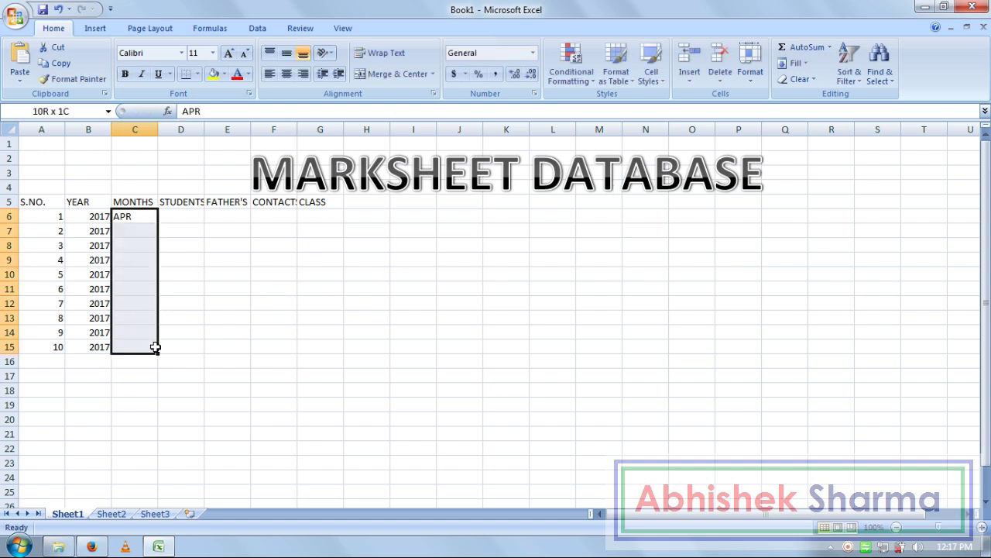
key(ctrl+d)
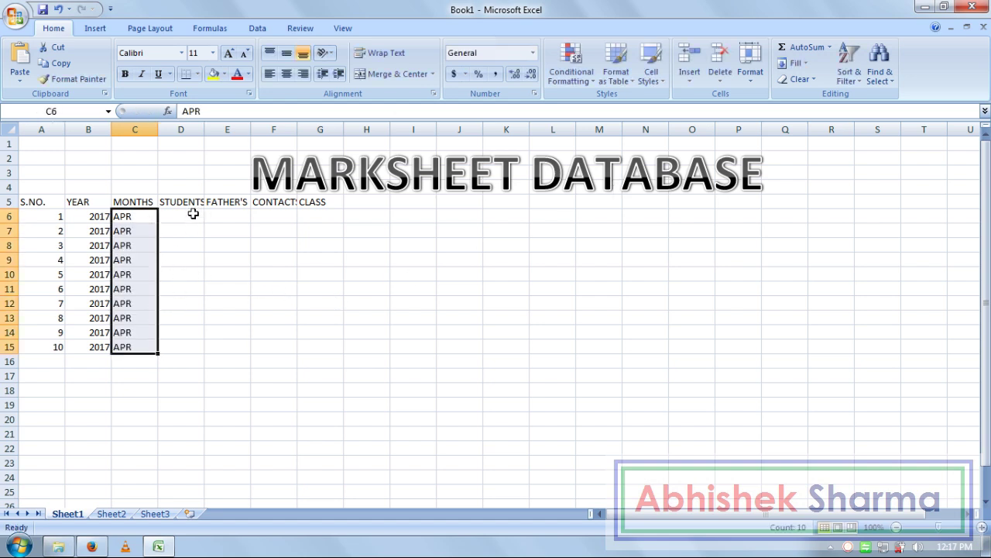
Widen column D so the STUDENTS NAME header fits
click(195, 206)
drag(205, 134, 249, 134)
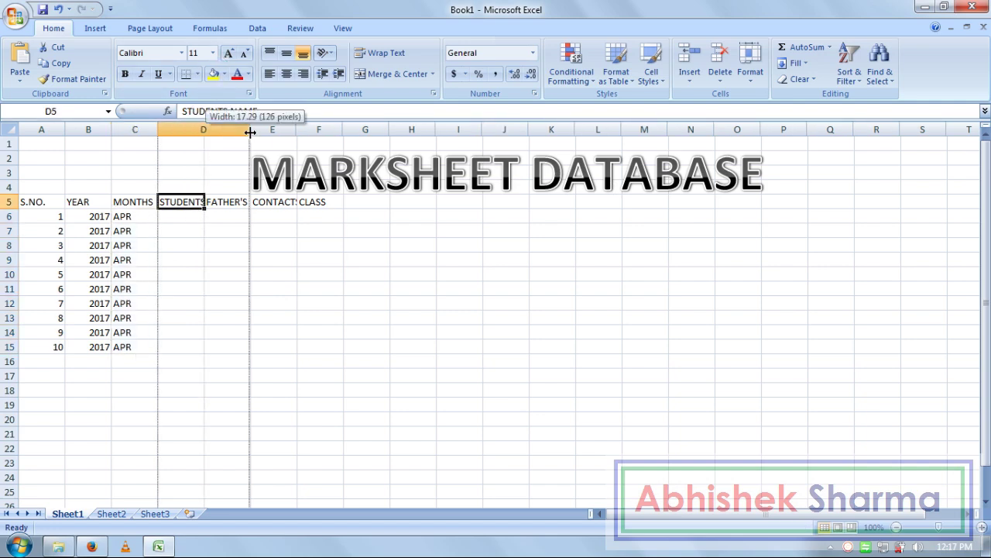
click(204, 216)
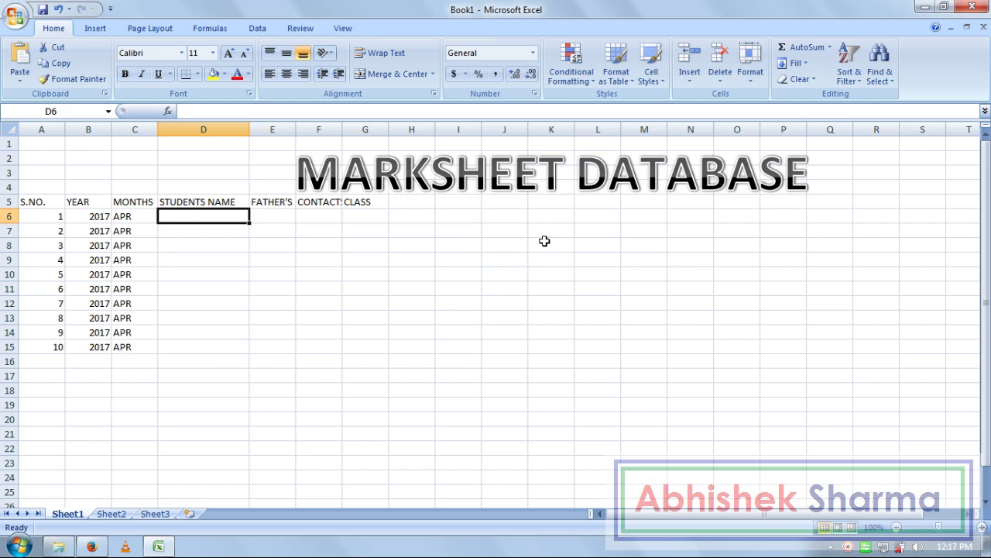
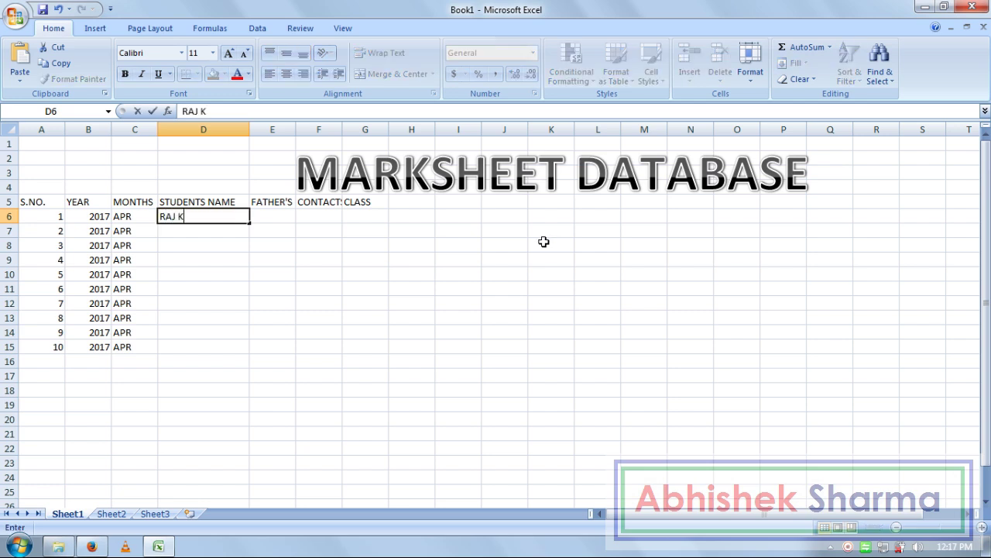
Enter the student and father names for rows 6 and 7 in columns D and E
key(Return)
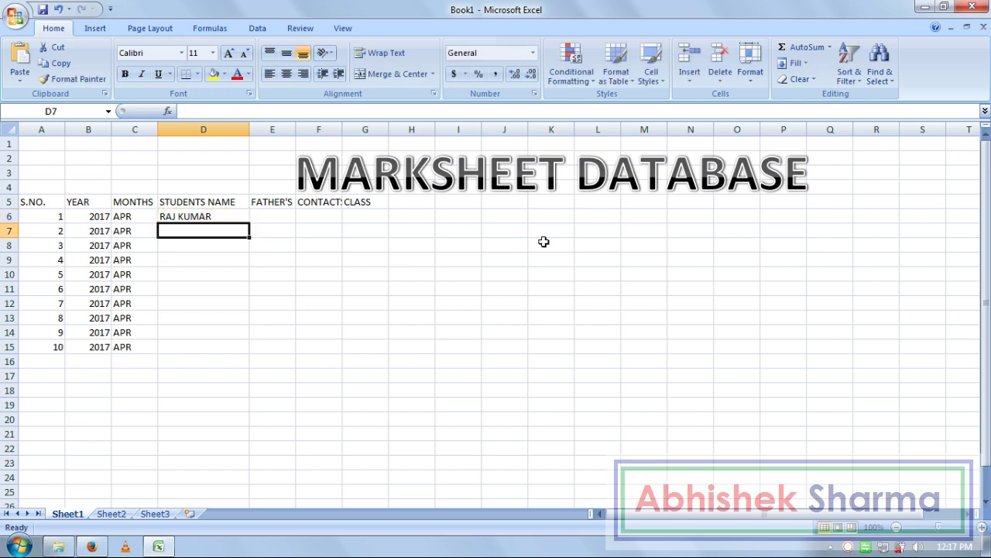
key(Right)
key(Up)
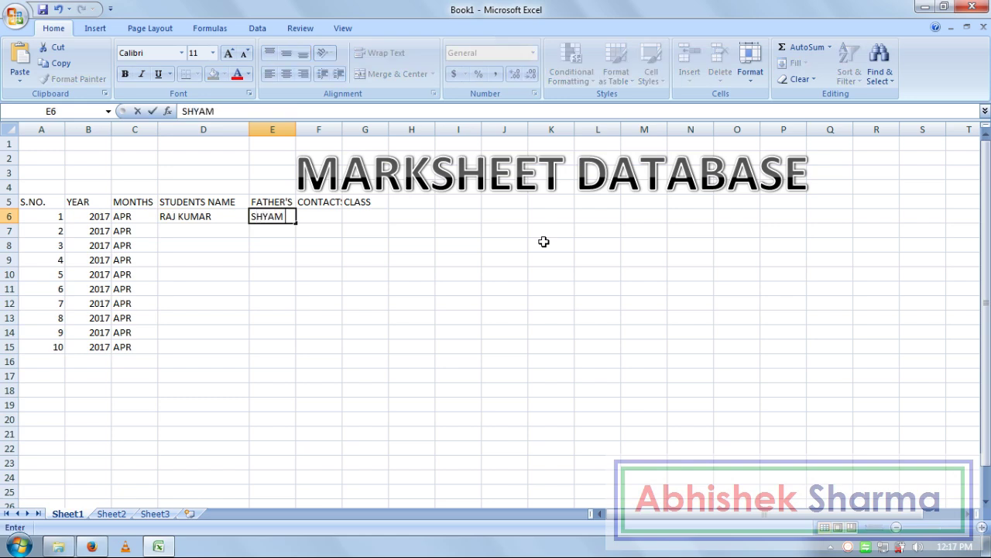
key(Return)
key(Left)
key(Left)
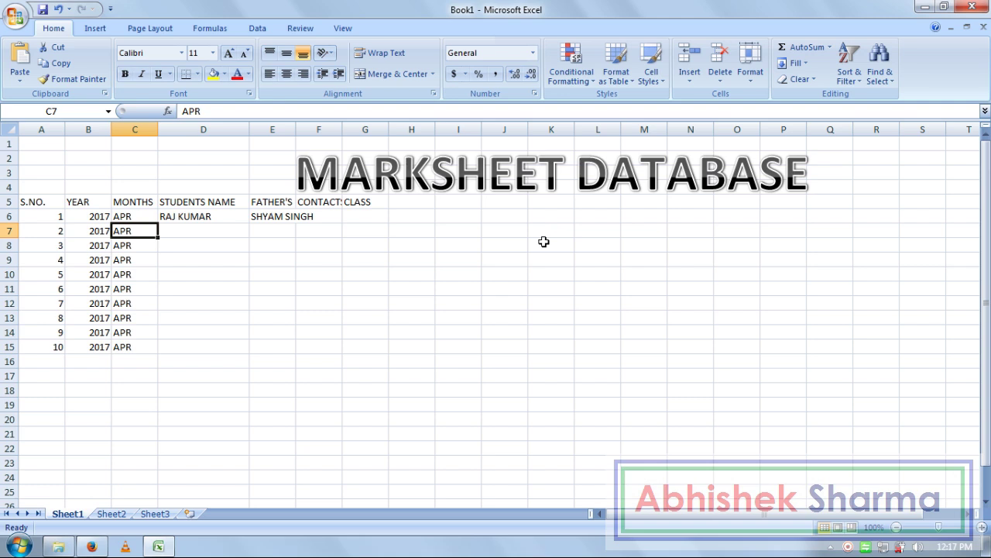
key(Right)
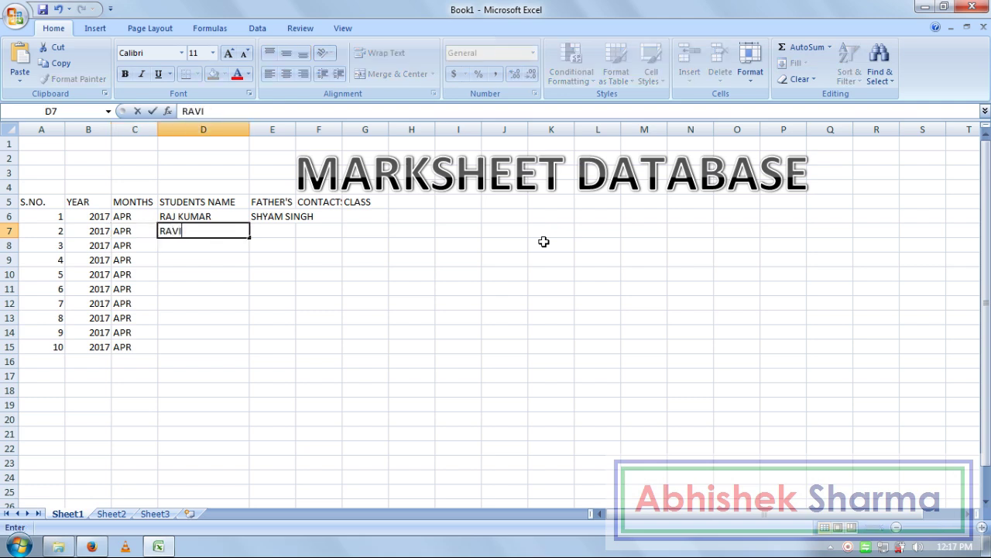
key(Tab)
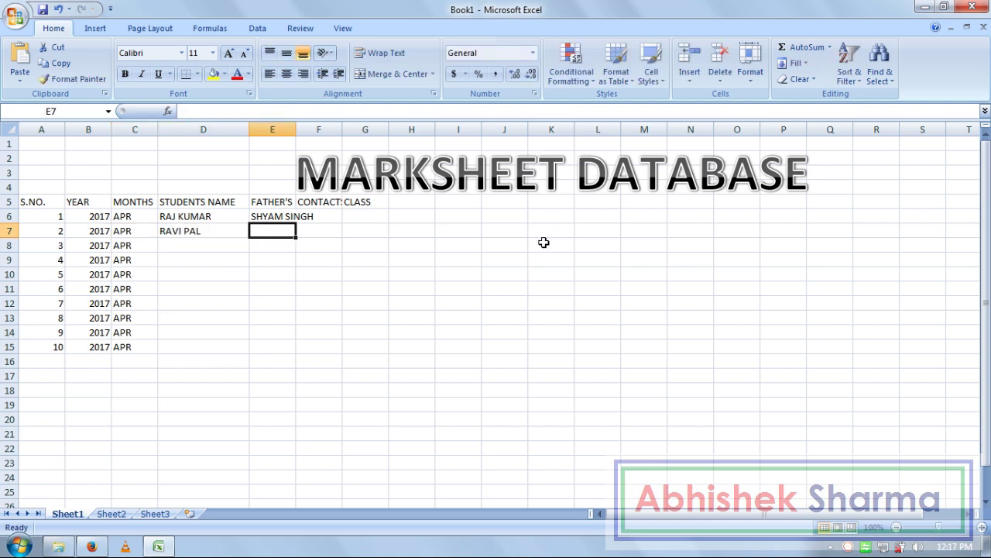
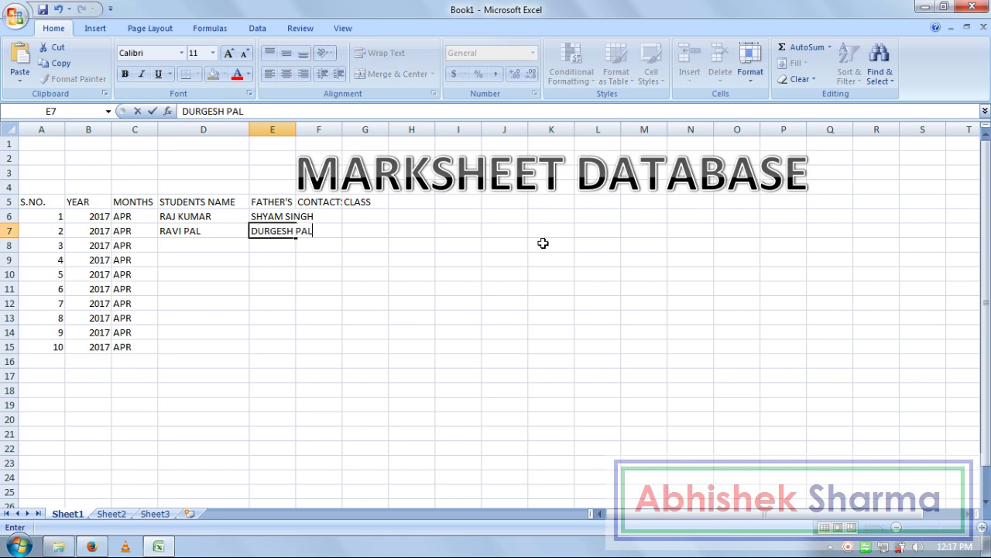
key(Return)
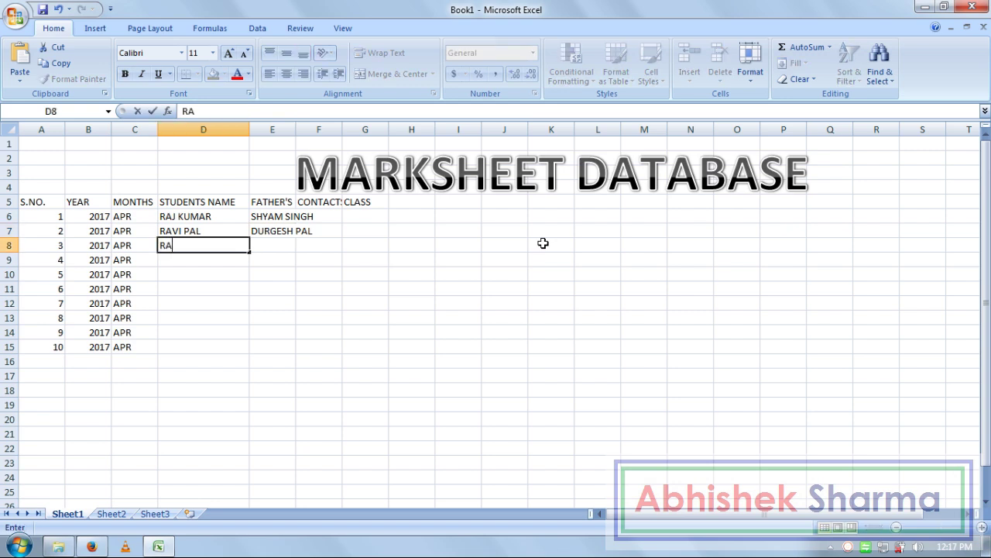
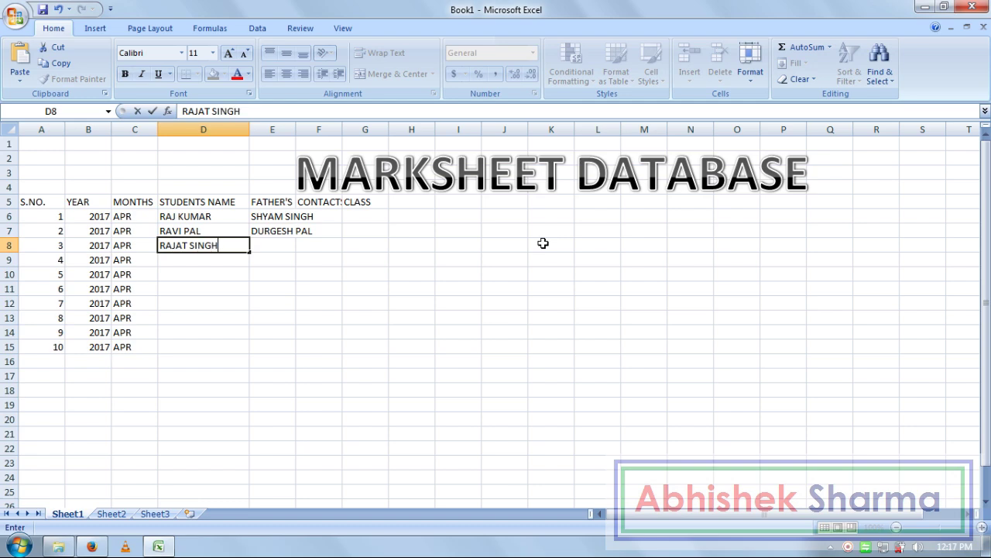
Enter the row 8 student and father names, correcting a mistyped letter
key(Tab)
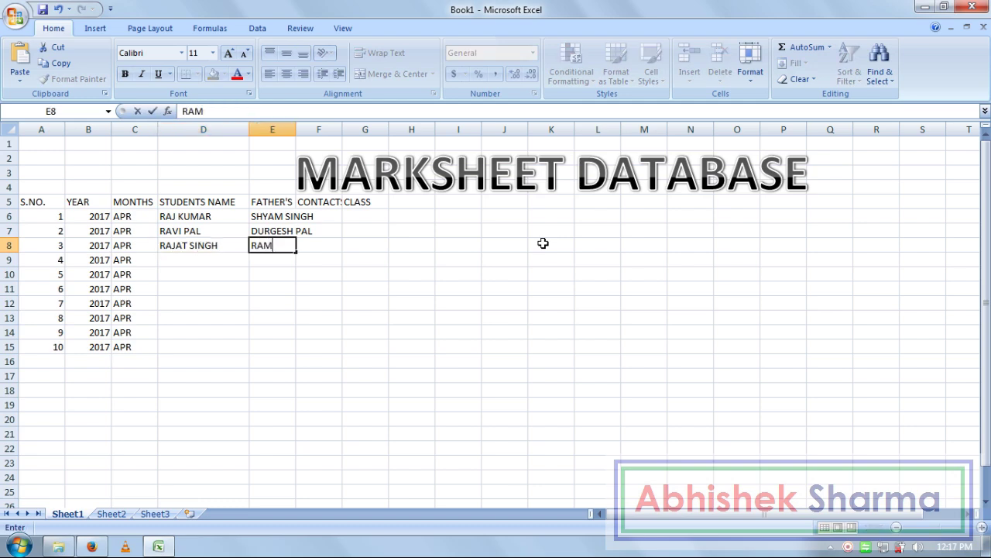
key(Return)
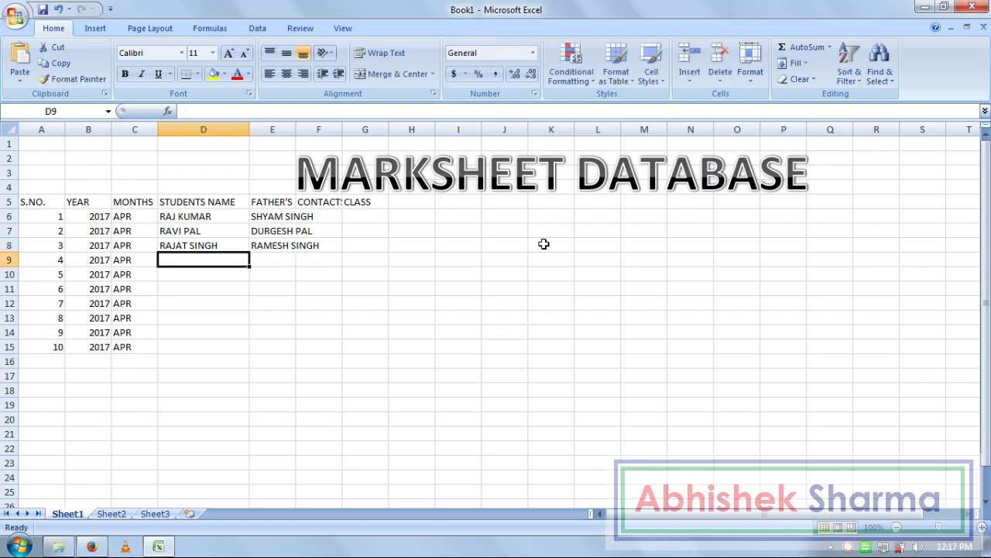
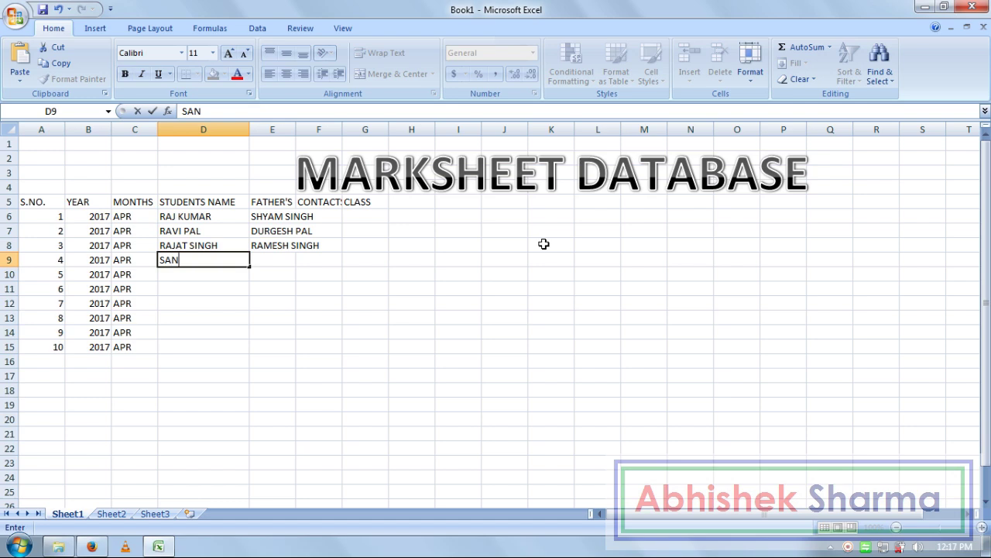
Enter the row 9 student and father names, fixing a typo in the father's name
key(Tab)
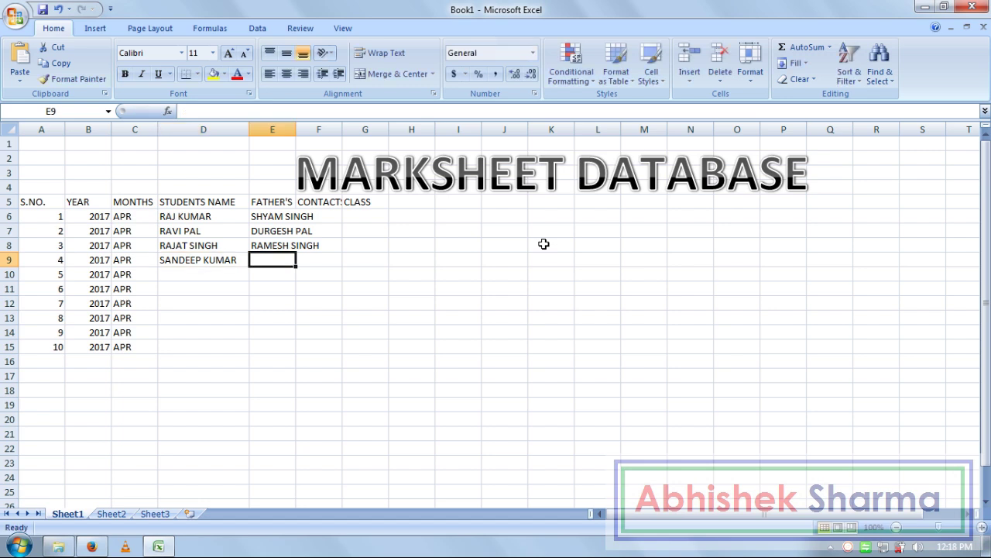
text(LLALLA)
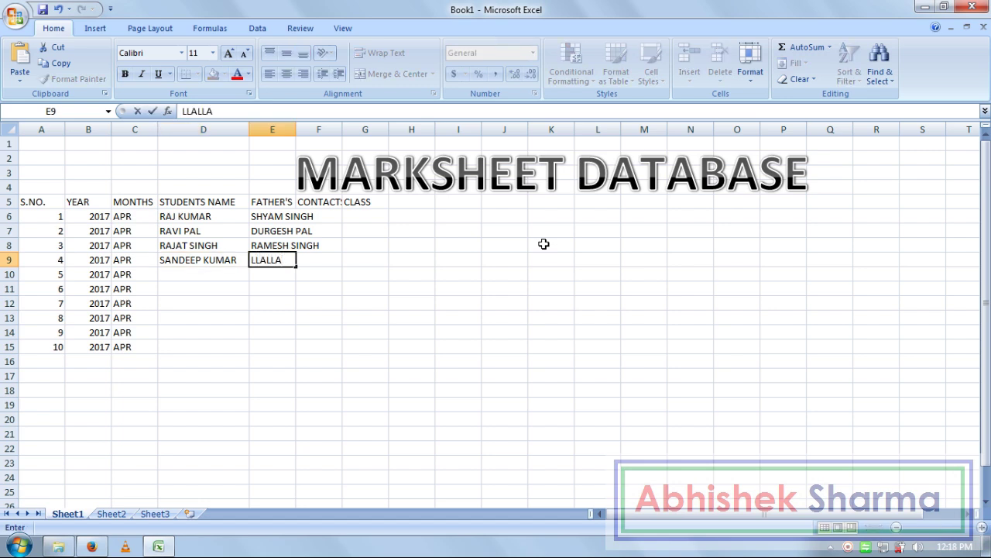
text(N)
key(F2)
key(Left)
key(Left)
key(Left)
key(BackSpace)
text(LAL)
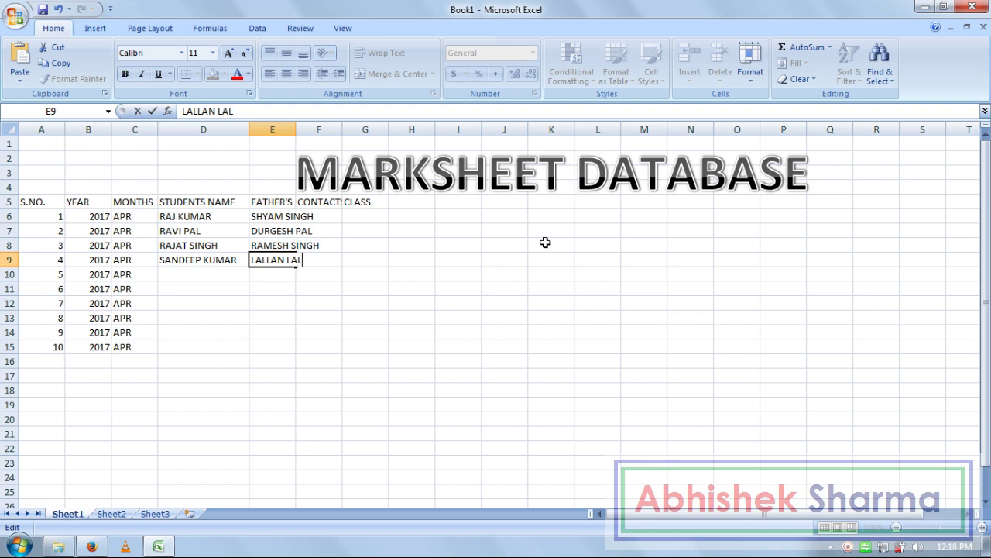
key(Return)
key(Left)
key(Left)
key(Right)
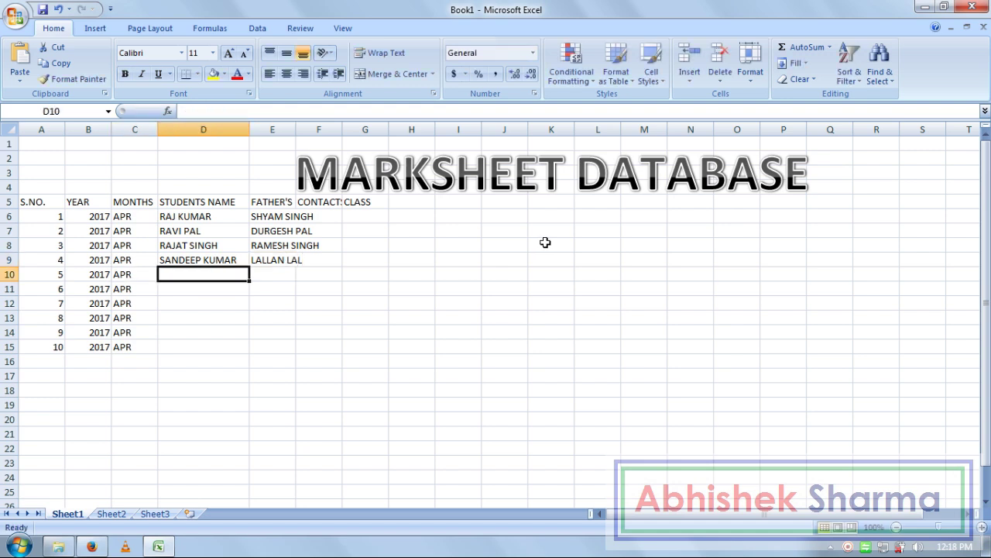
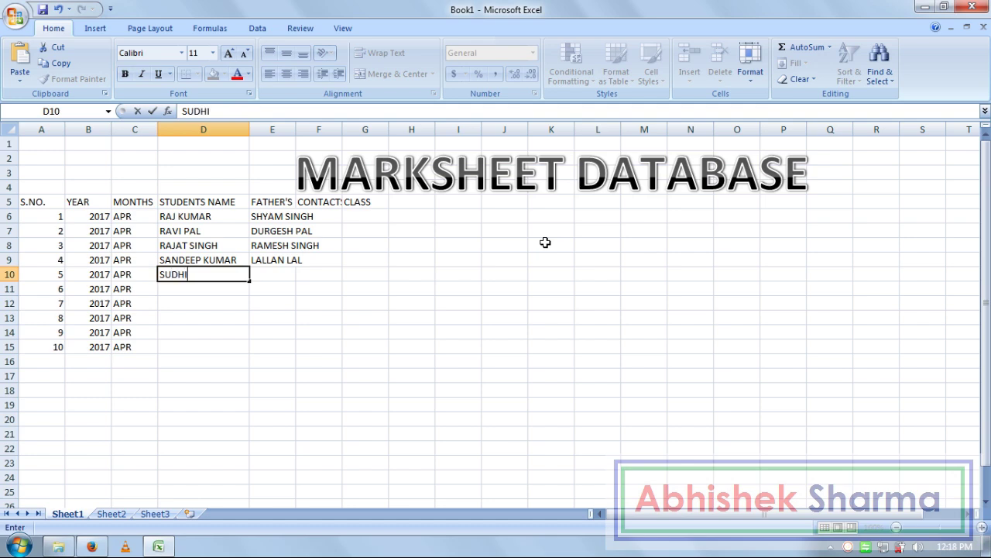
Enter the student and father names for serial numbers 5 and 6 in D10:E11
text(R MOHAN)
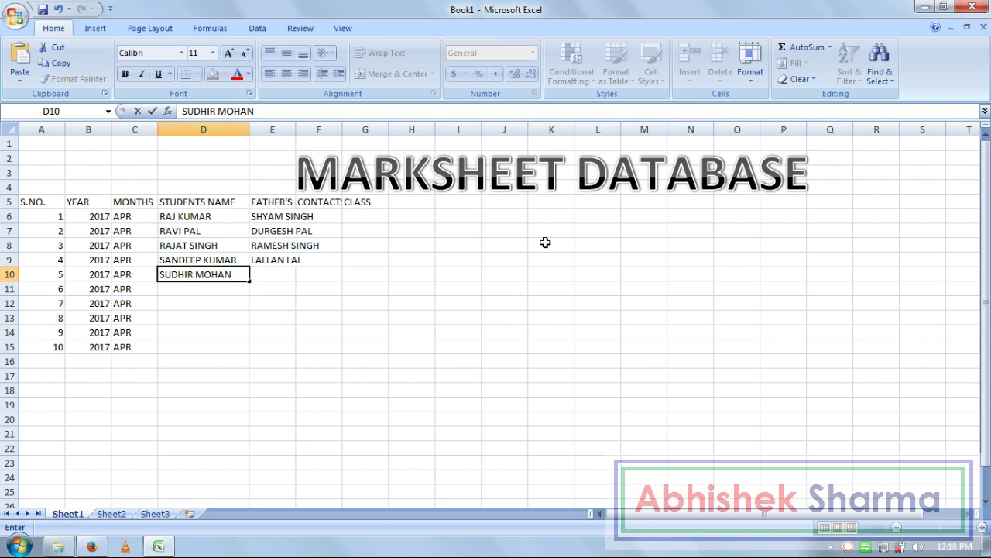
key(Right)
text(L)
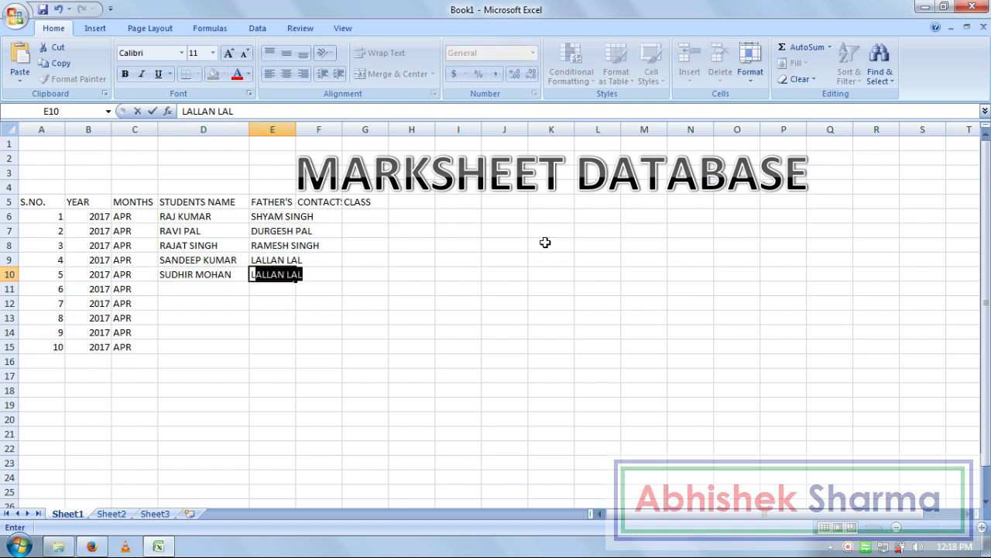
text(L SHARM)
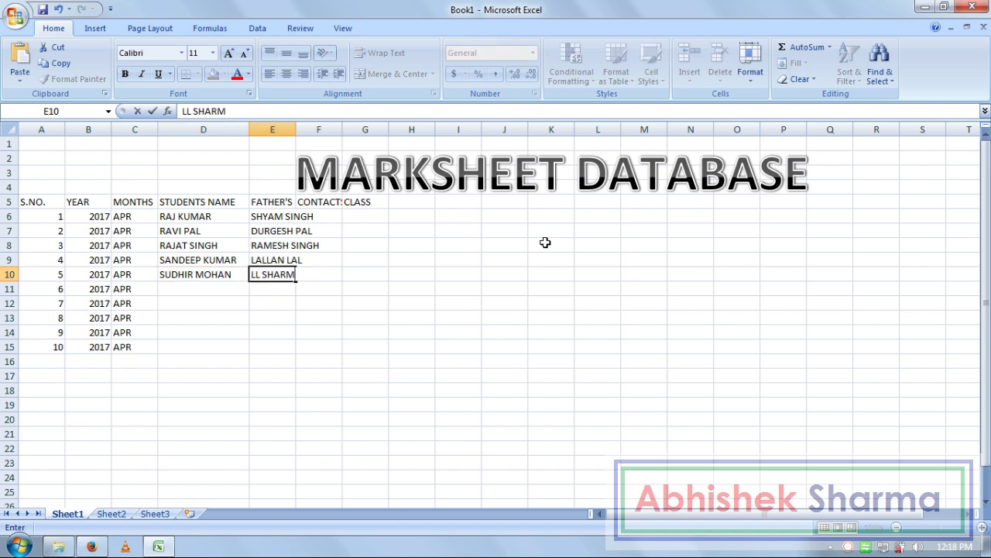
text(A)
key(Return)
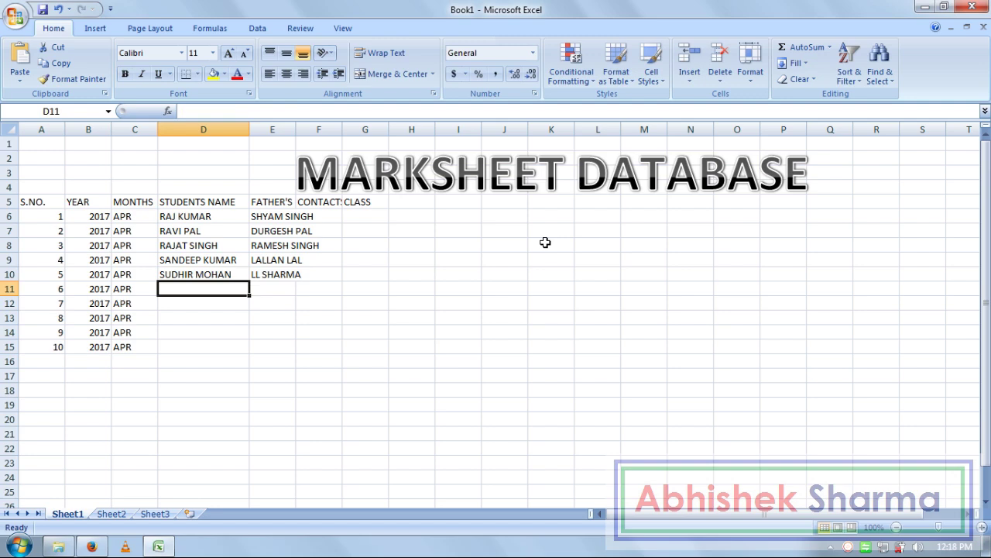
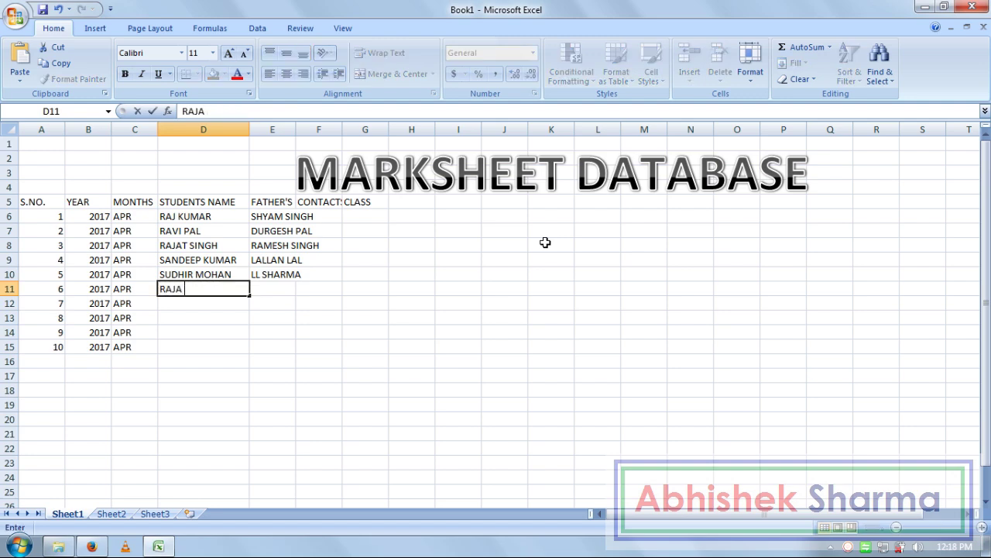
key(Tab)
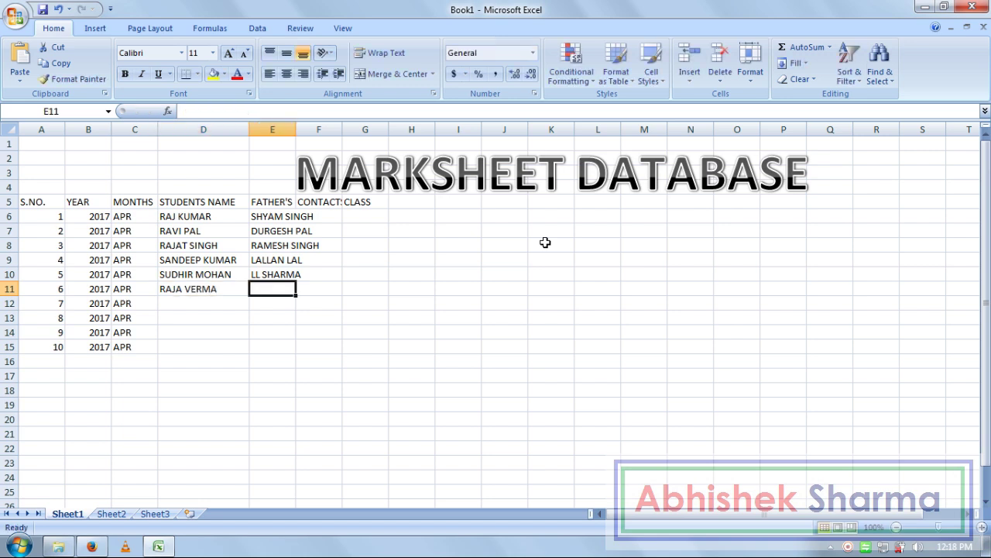
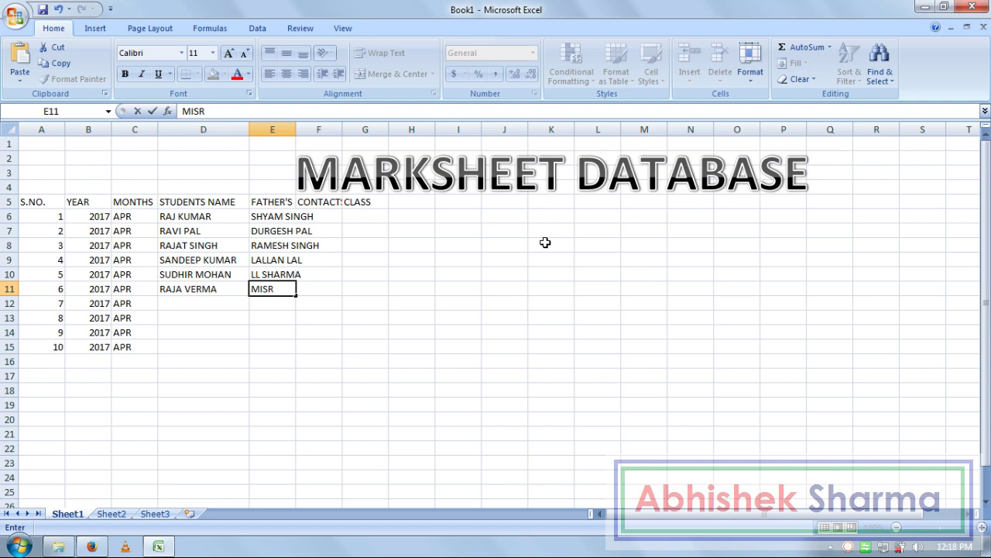
key(Return)
Enter the student and father names for serial numbers 7 and 8 in D12:E13
key(Left)
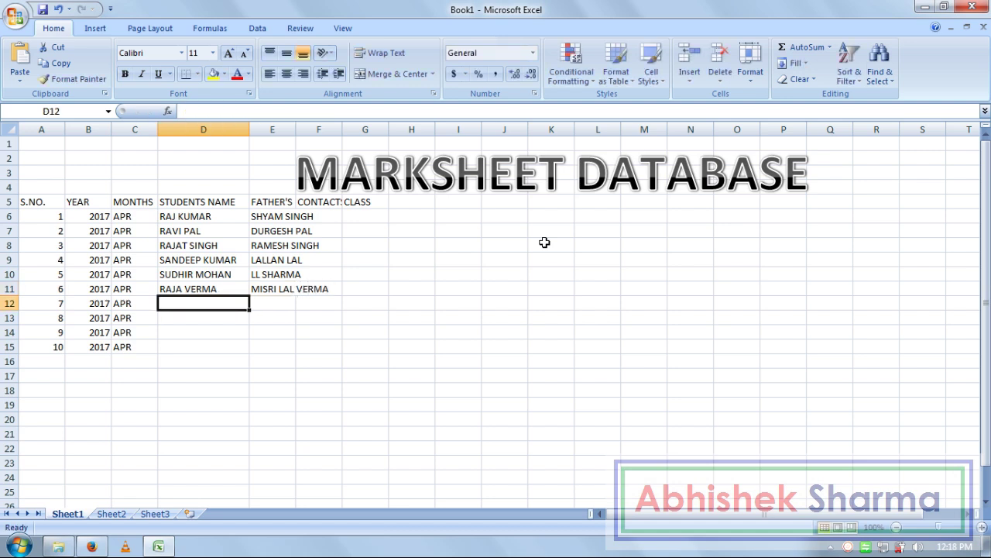
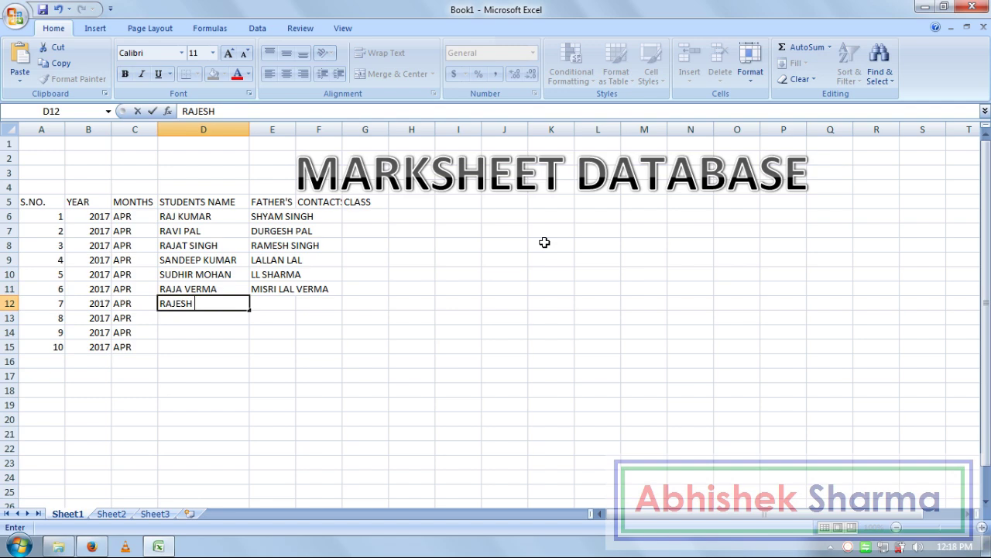
key(Tab)
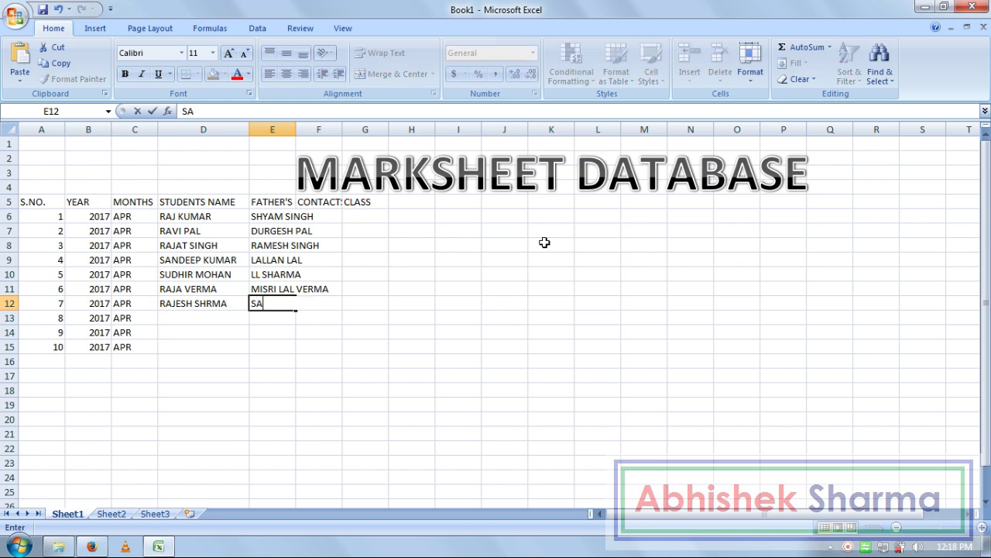
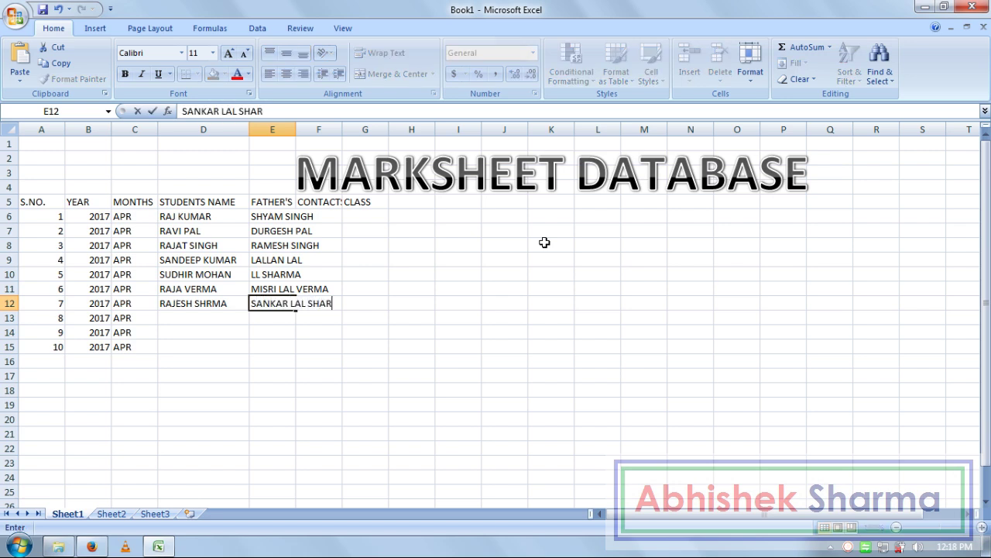
key(Return)
key(Left)
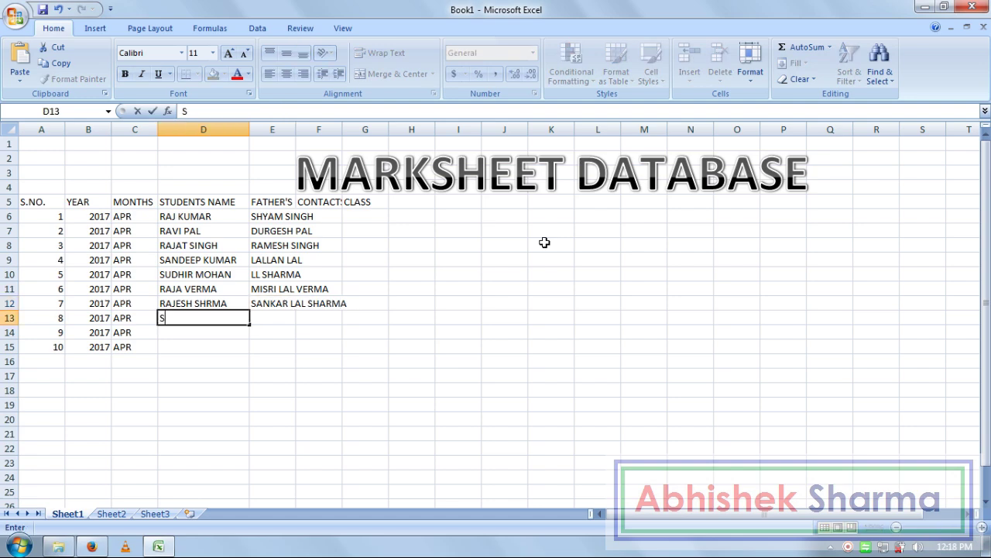
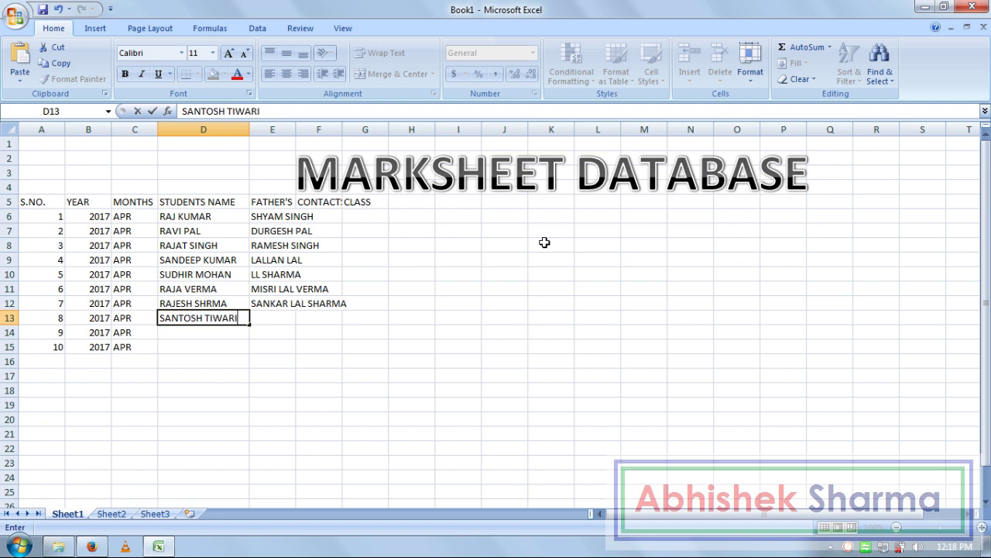
key(Tab)
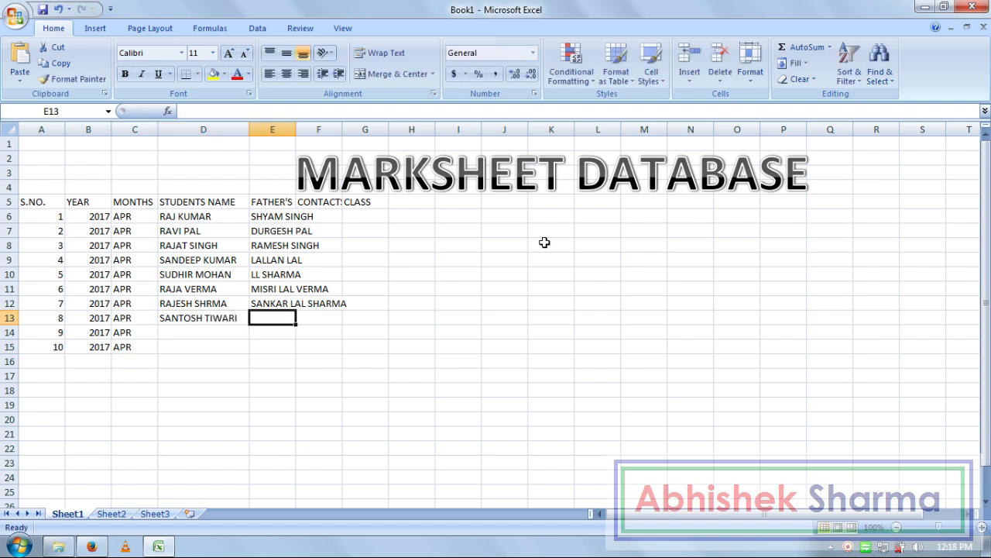
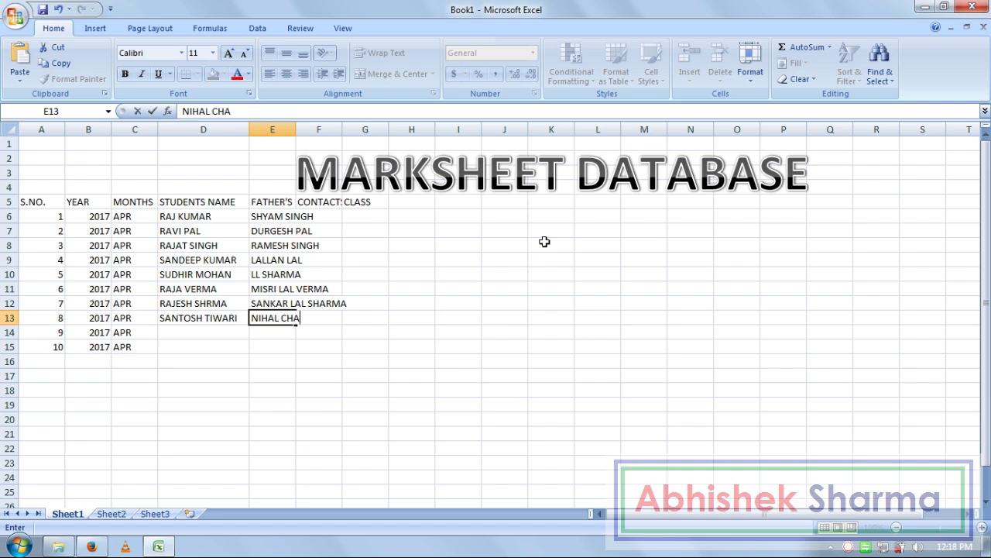
key(Return)
key(Left)
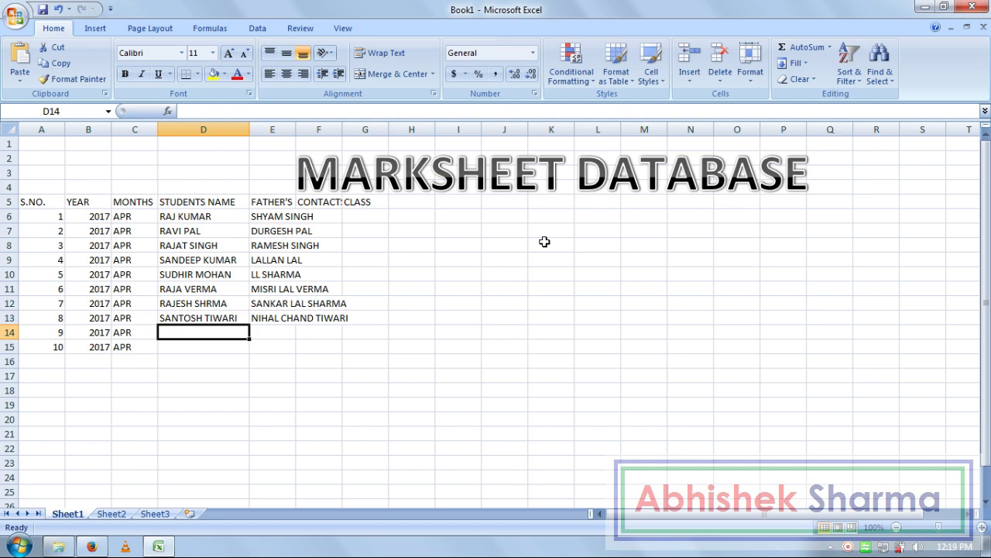
Enter the student and father names for serial number 9 in D14:E14
key(Up)
key(Down)
key(Down)
key(Up)
key(Down)
key(Up)
key(Up)
key(Up)
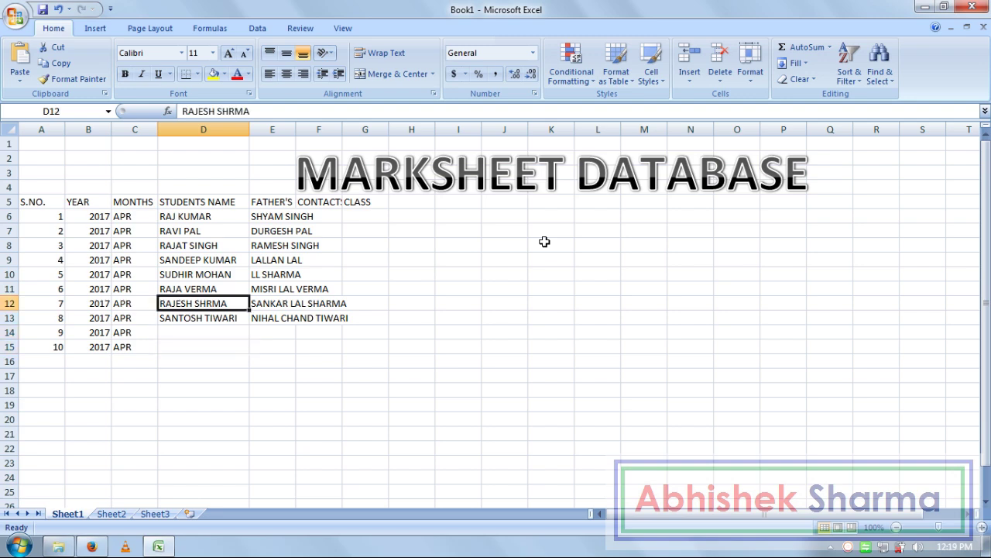
key(Down)
key(Down)
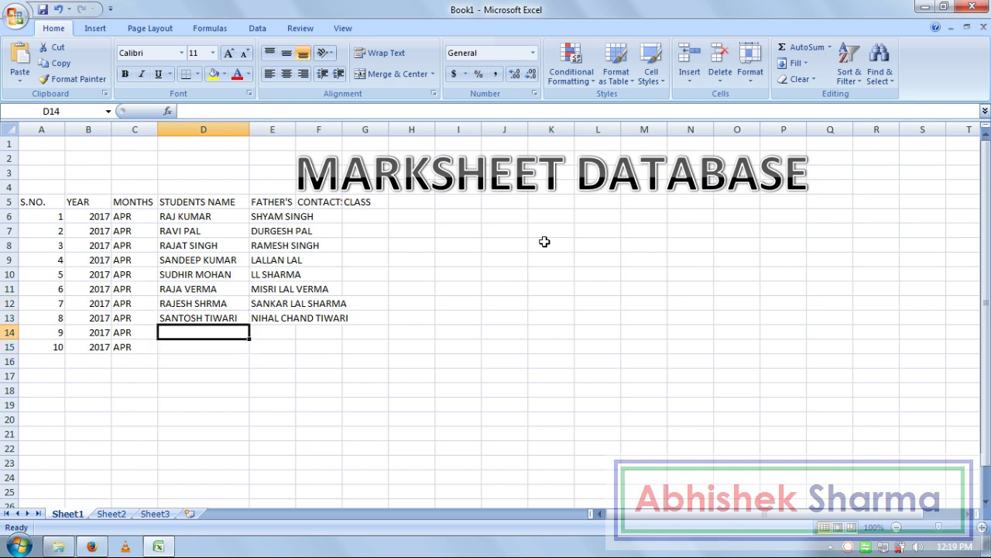
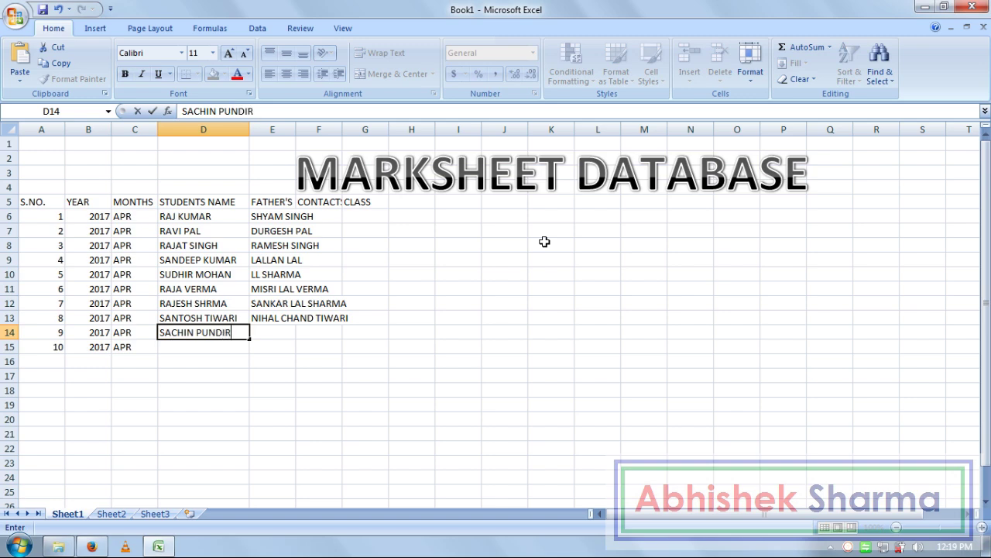
key(Tab)
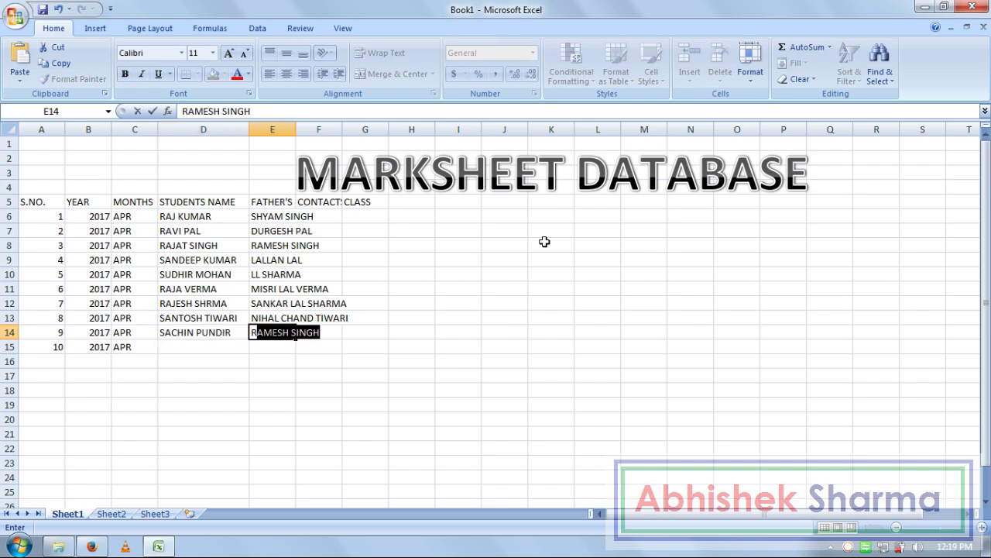
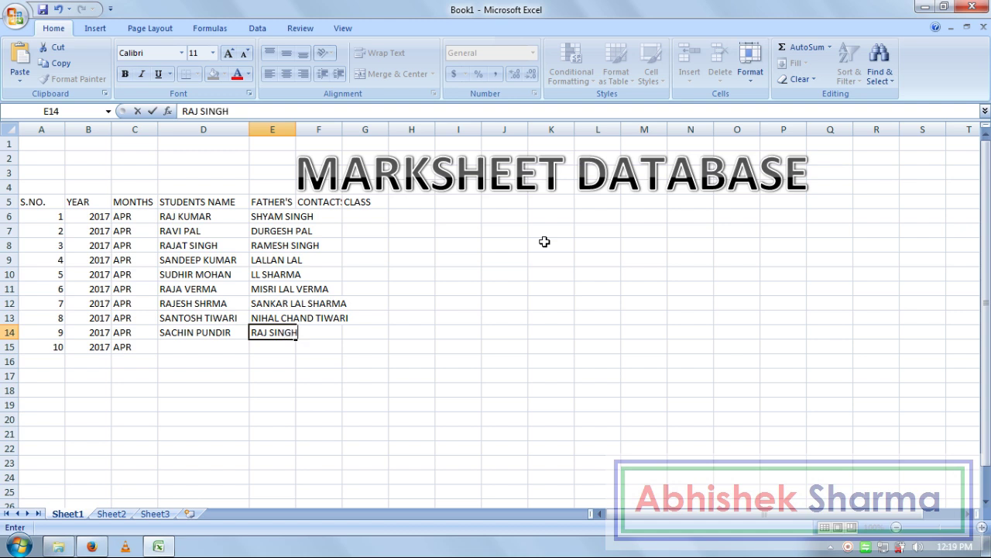
key(Return)
Enter the student and father names for serial number 10 in D15:E15
key(Left)
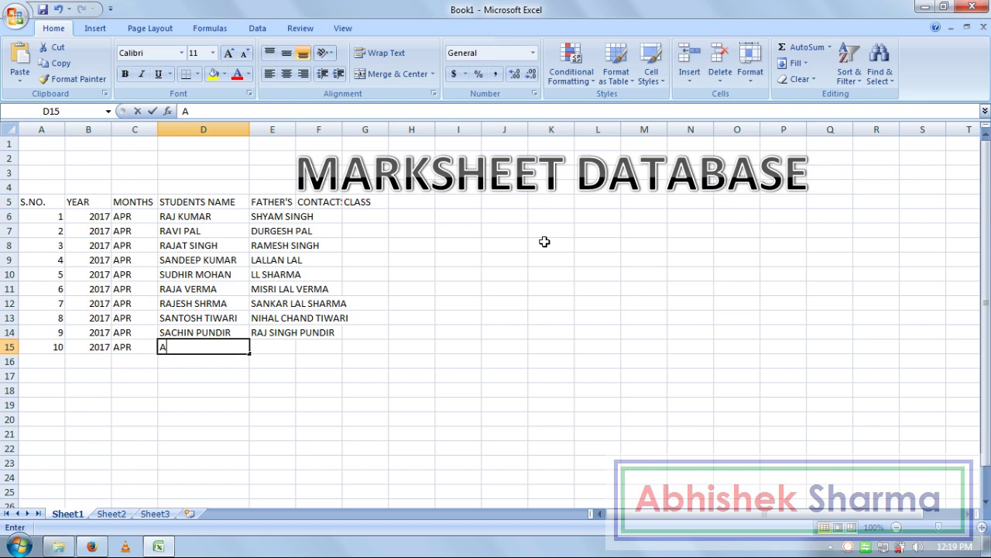
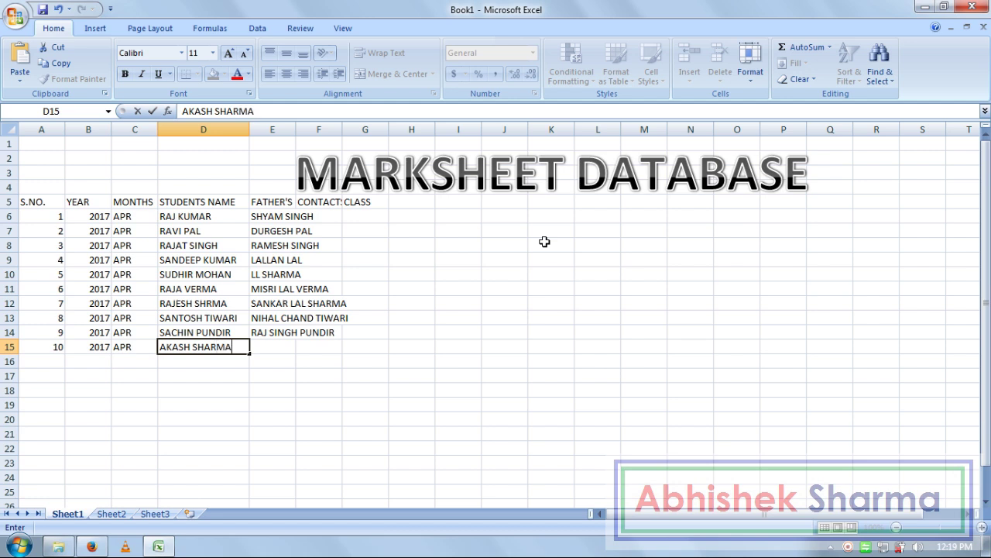
key(Tab)
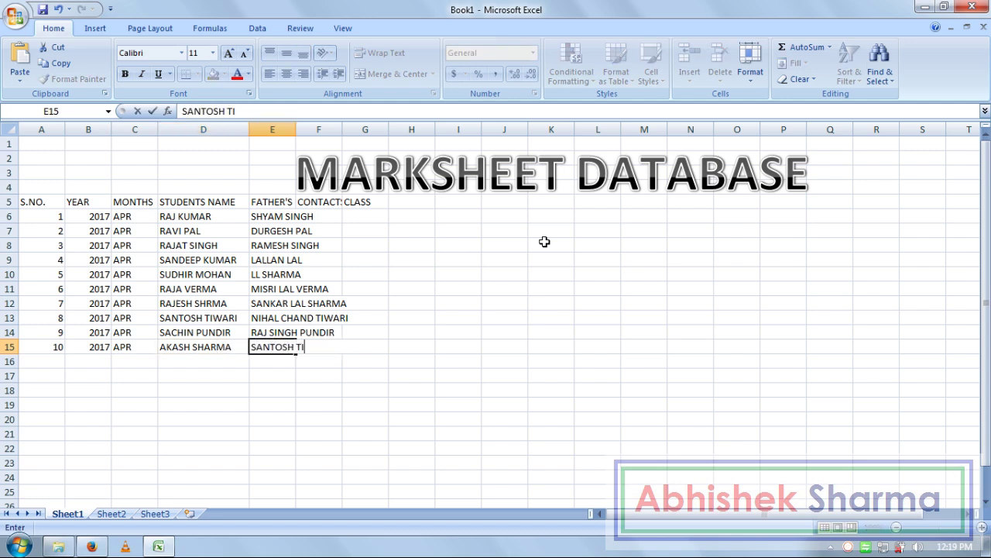
key(Return)
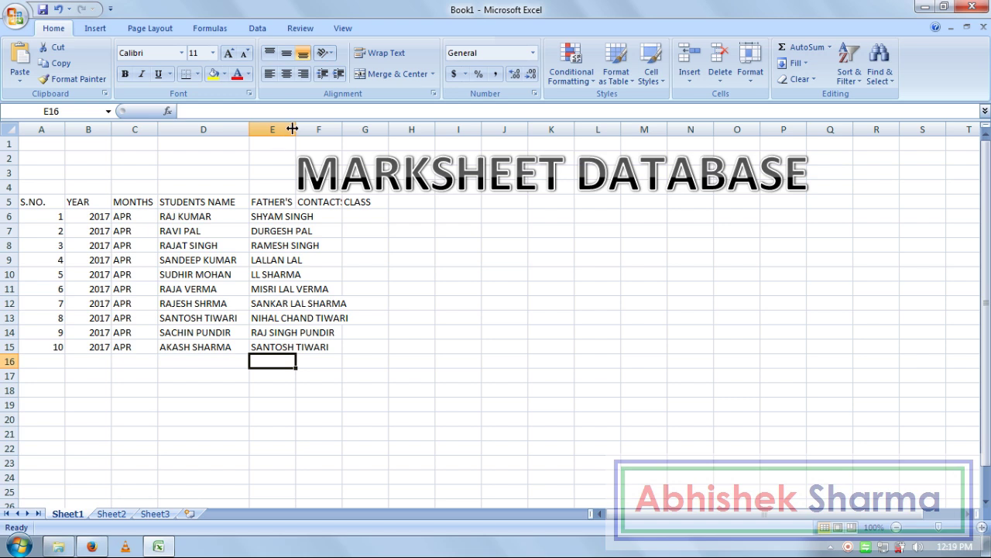
Widen columns E and F, then enter contact numbers for the first four students in F6:F9
drag(292, 128, 365, 128)
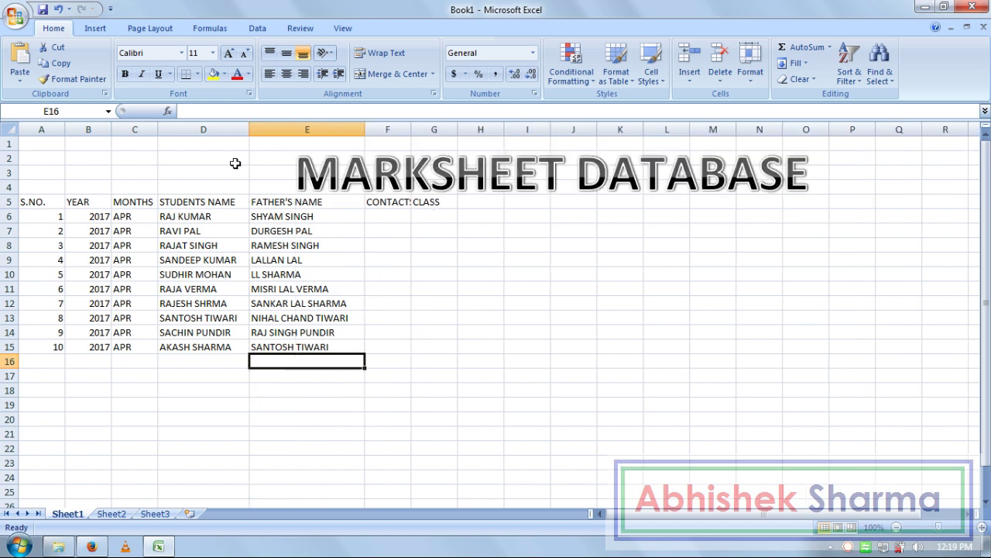
click(404, 216)
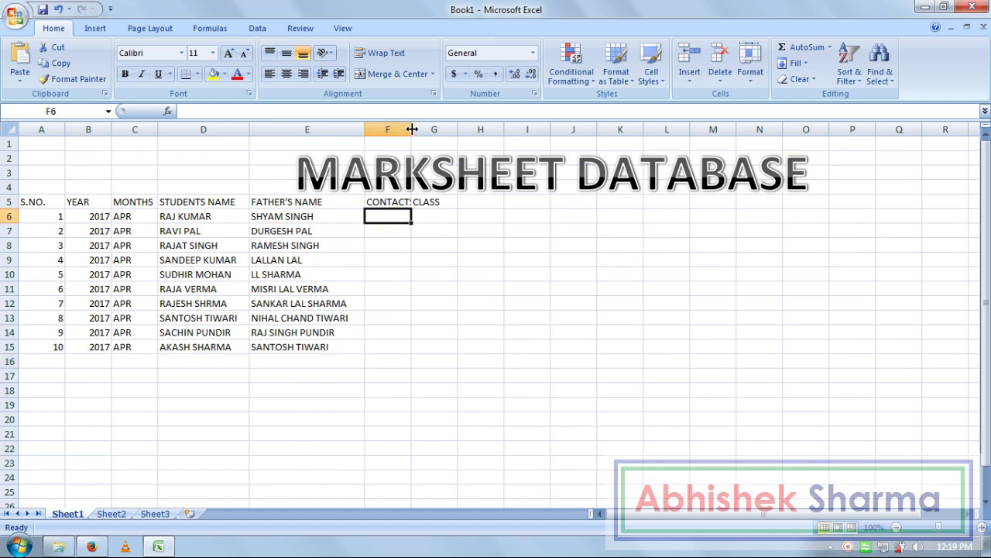
drag(413, 130, 459, 129)
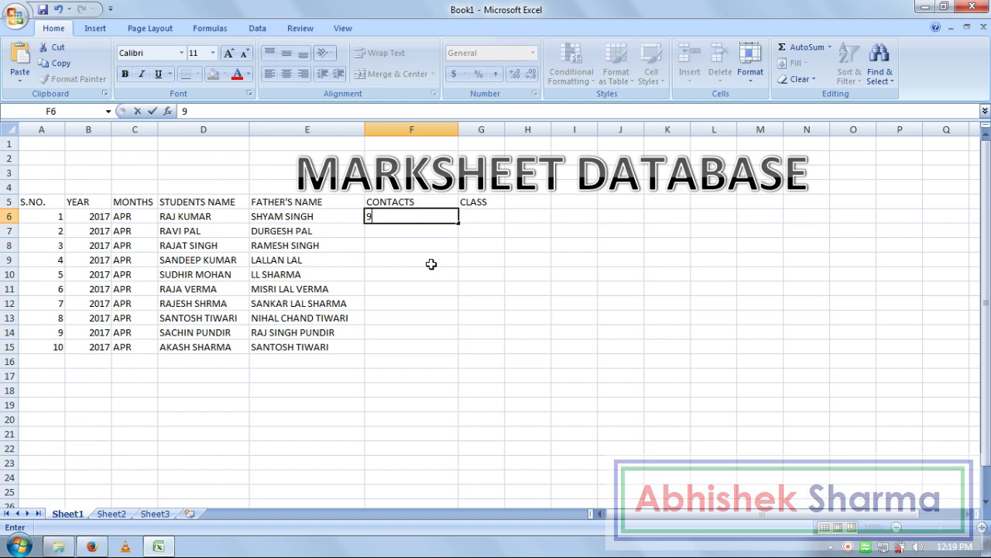
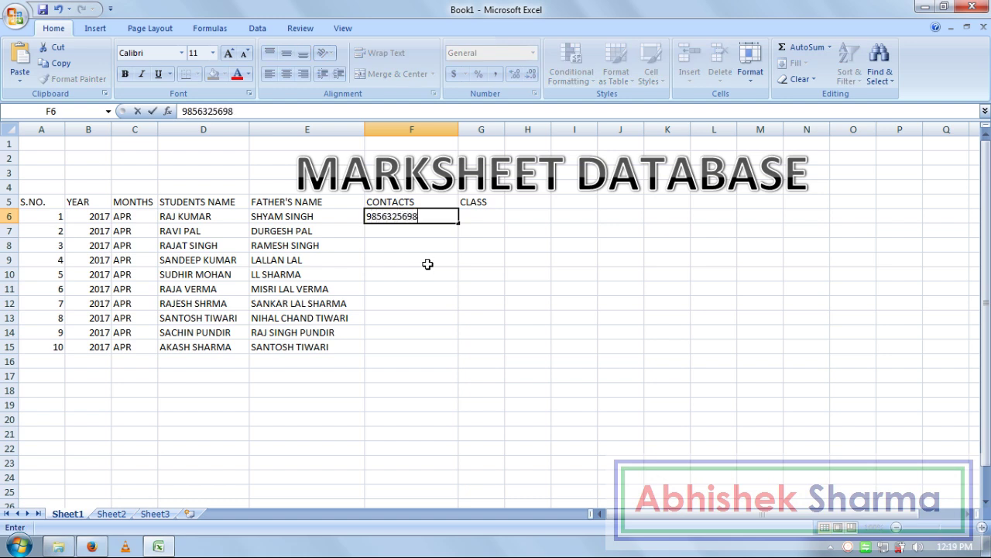
key(Return)
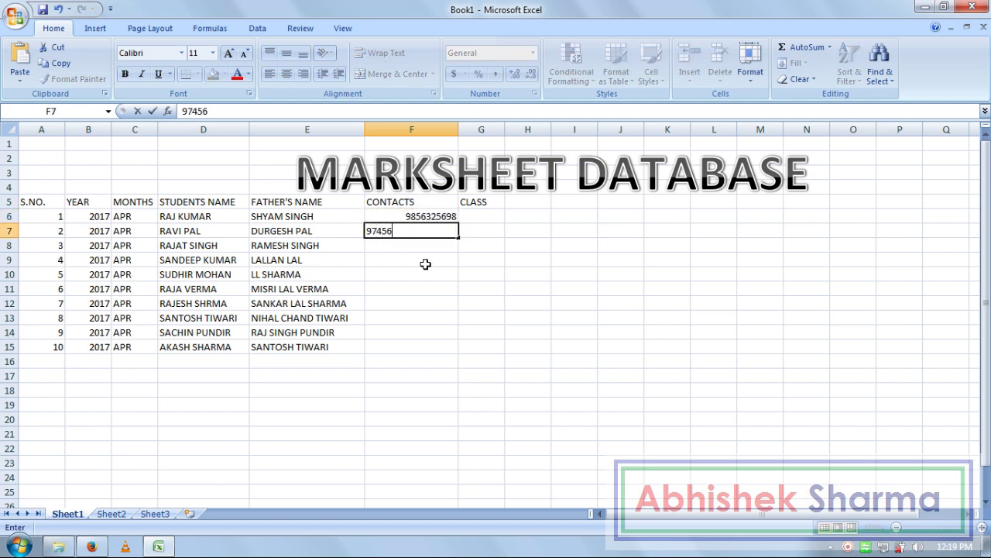
key(Return)
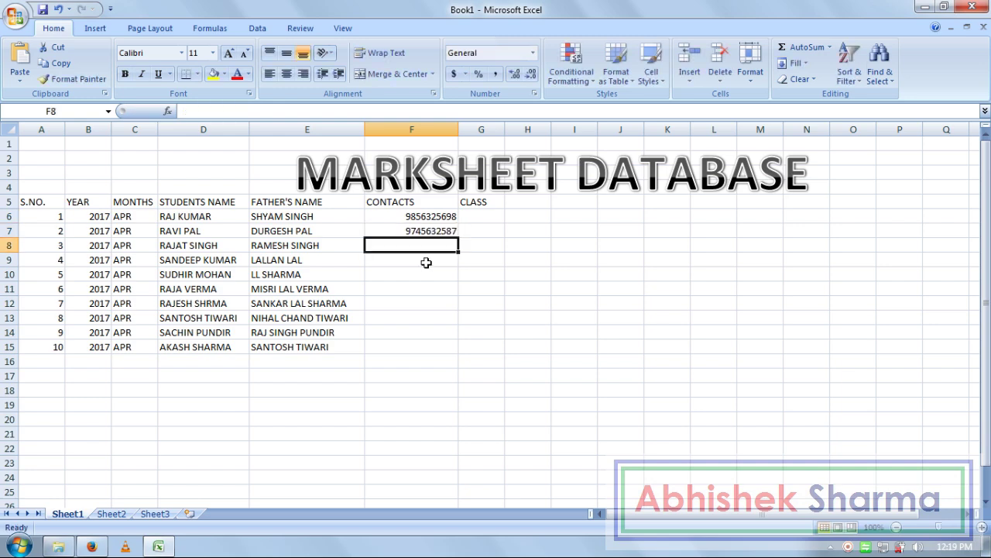
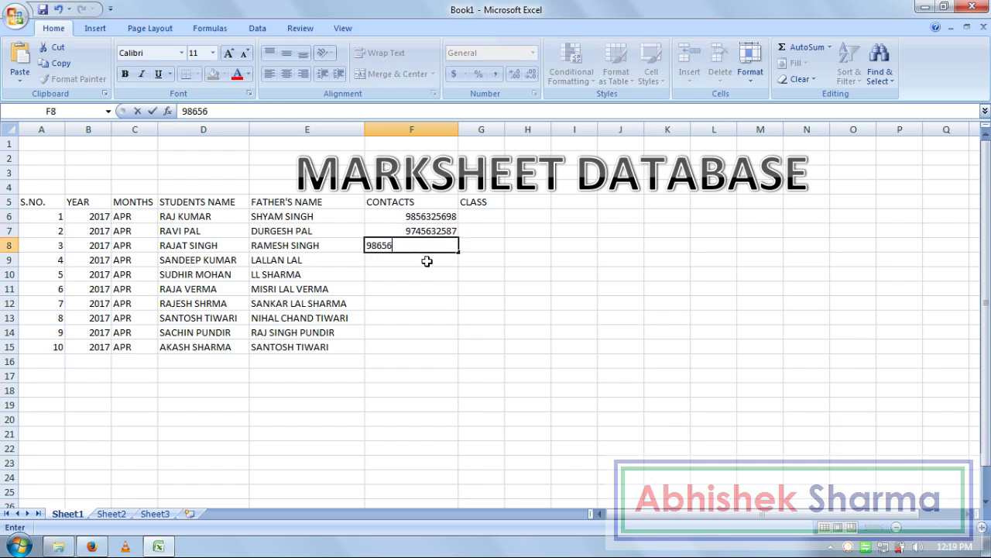
key(Return)
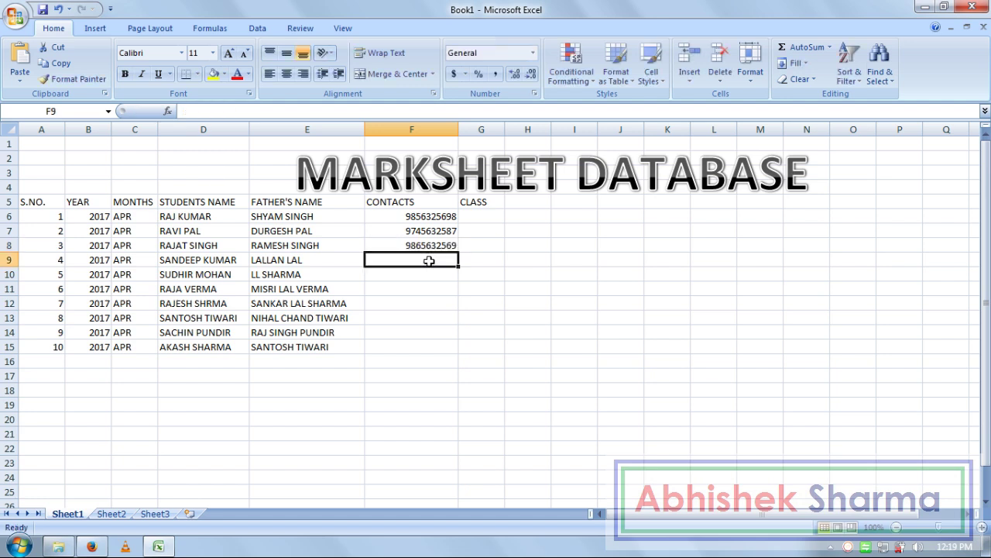
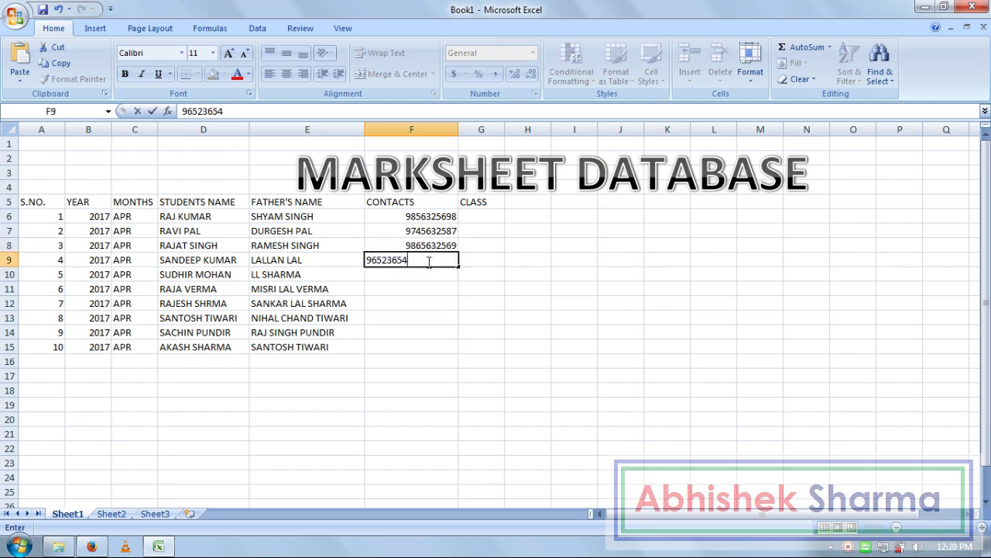
key(Return)
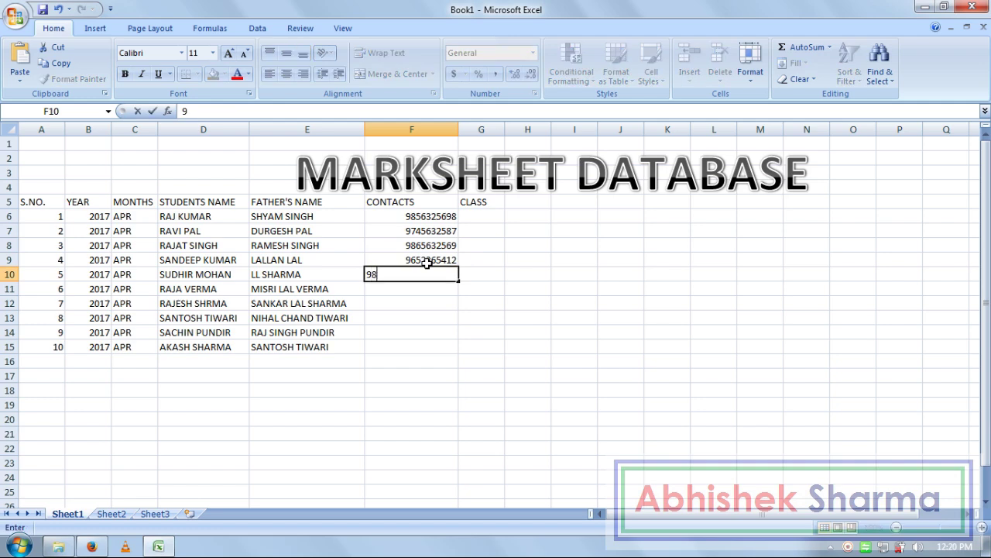
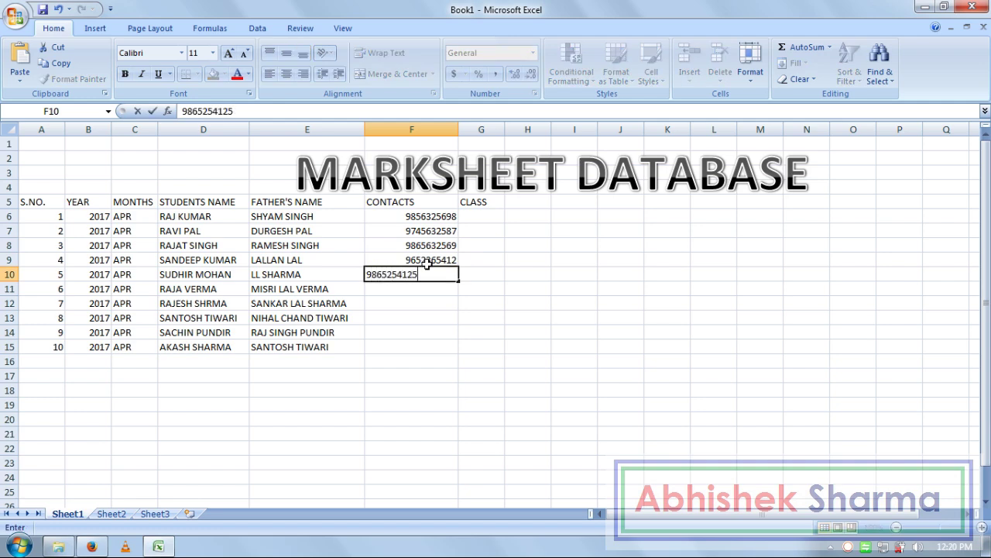
Enter contact numbers for the next four students in F10:F13
key(Return)
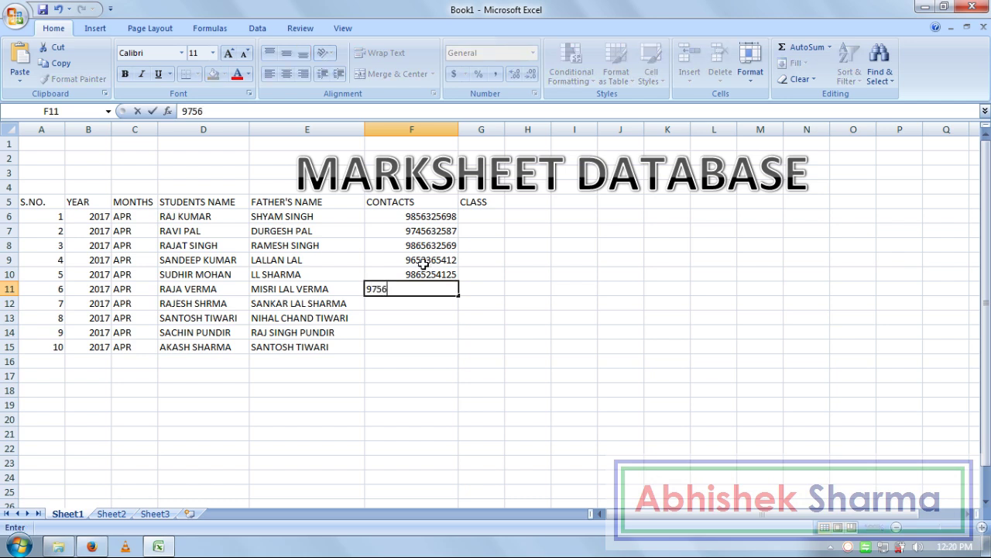
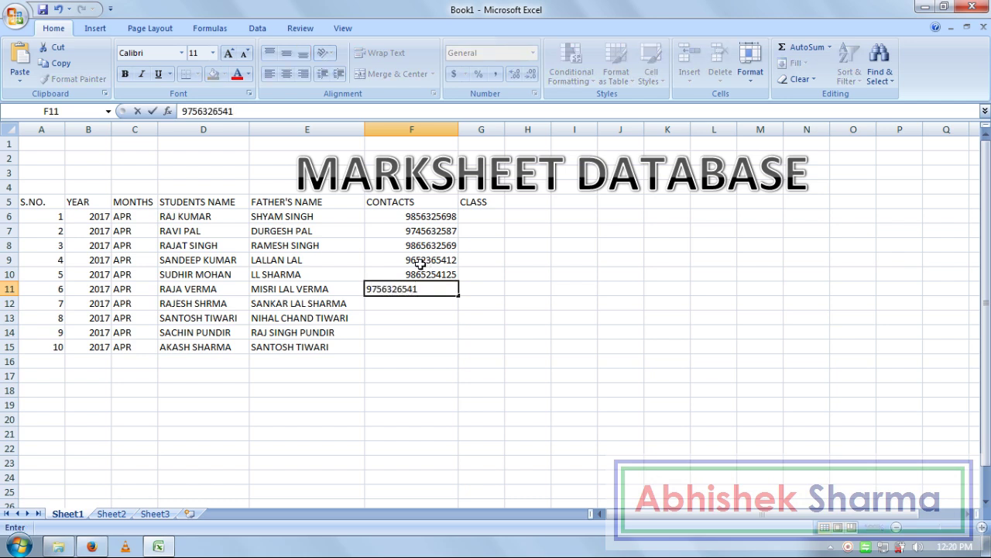
key(Return)
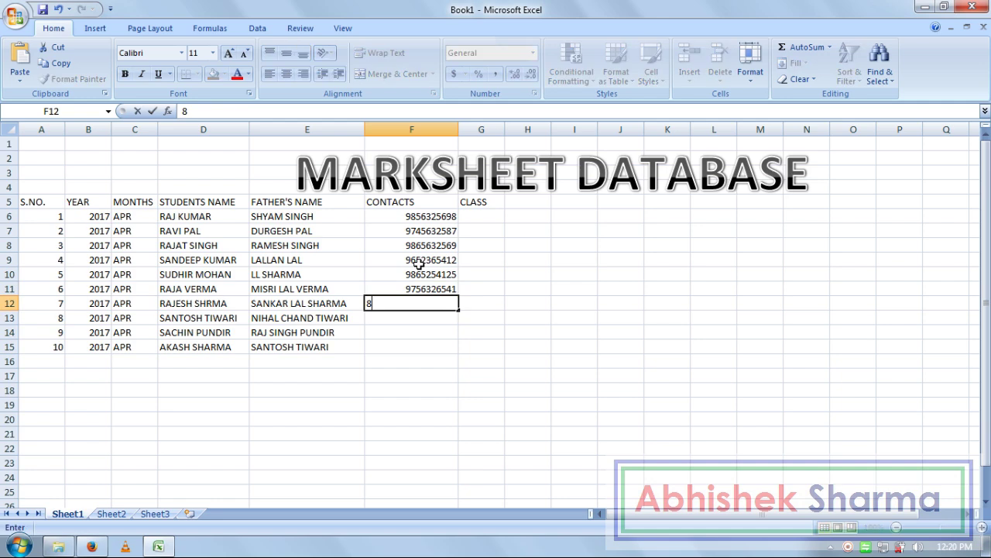
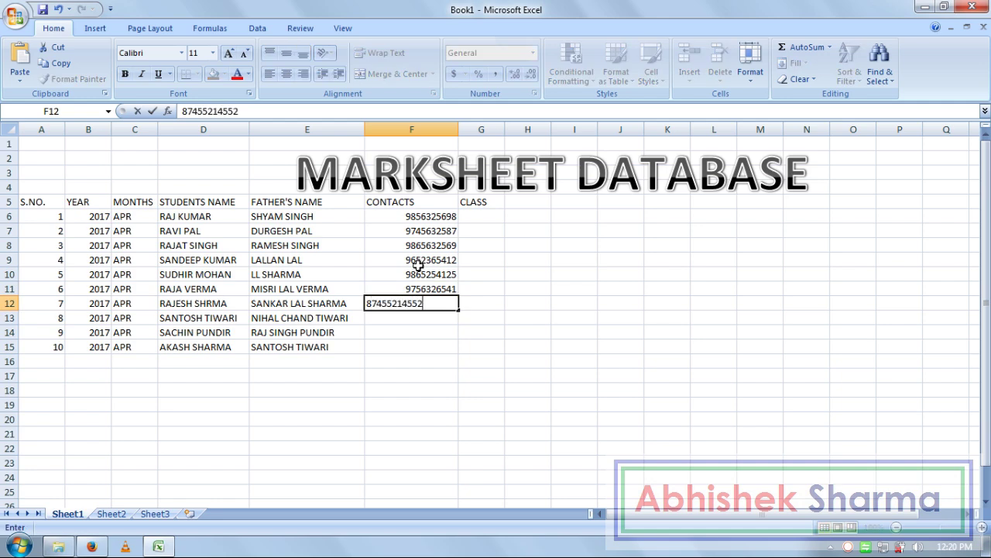
key(Return)
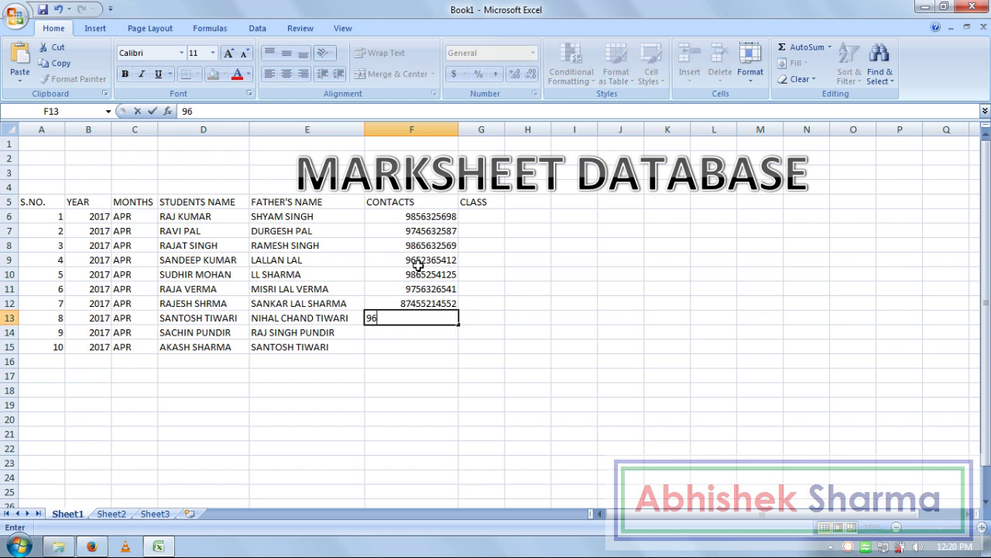
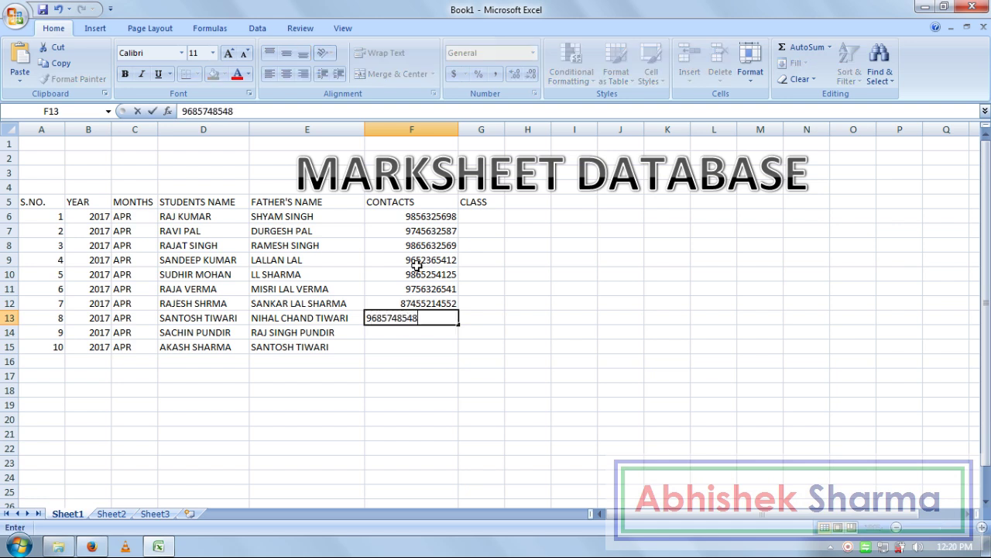
key(Return)
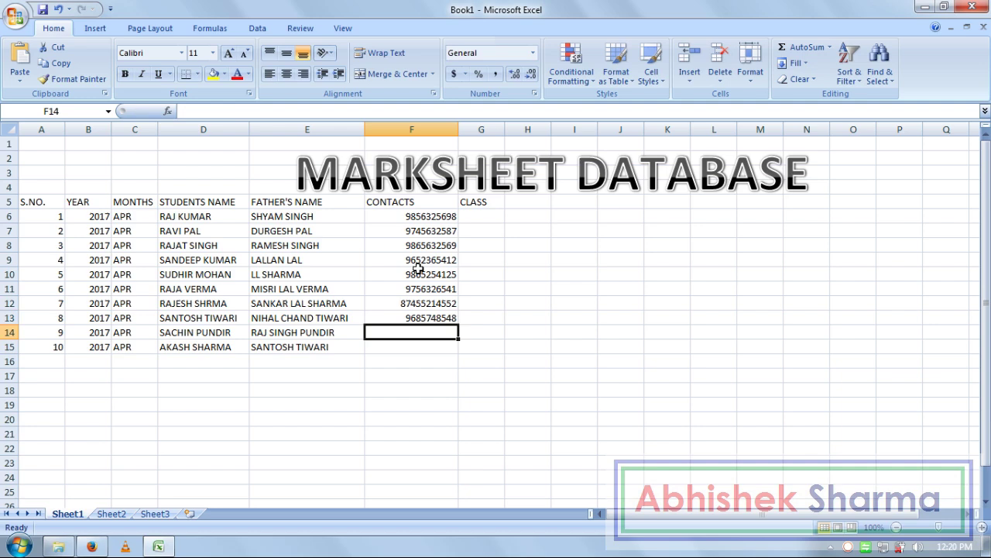
Fix the row 12 contact number by removing its extra trailing digit
key(Up)
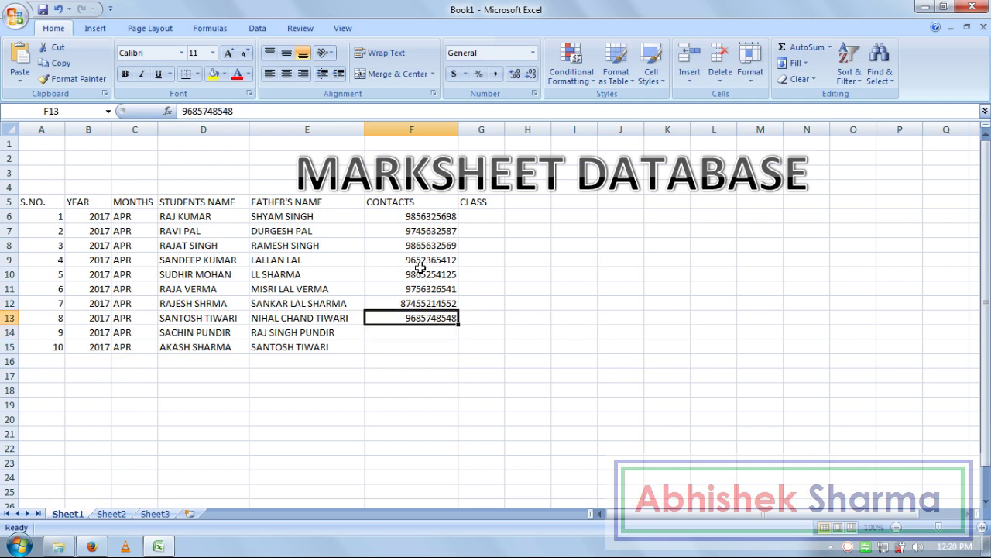
click(424, 306)
key(F2)
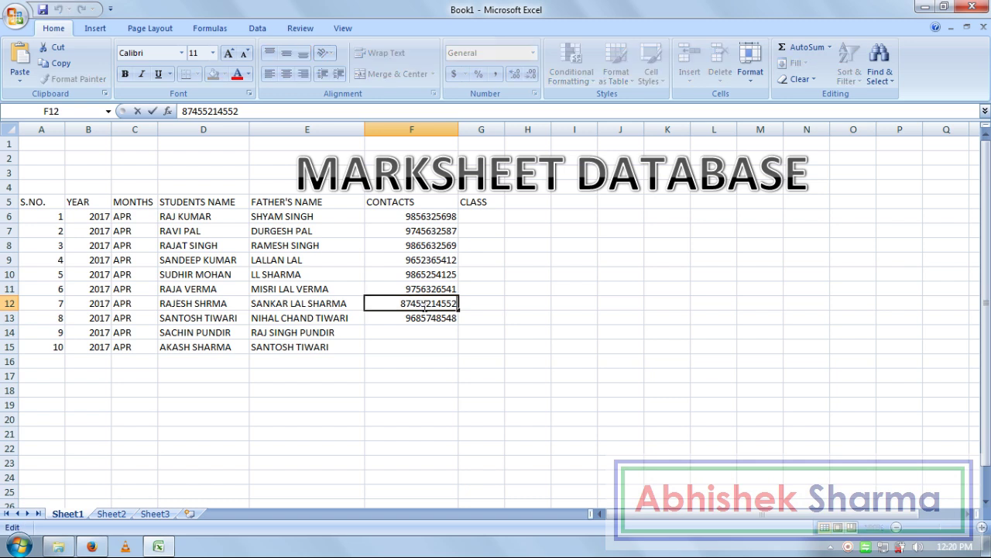
key(BackSpace)
key(Return)
key(Return)
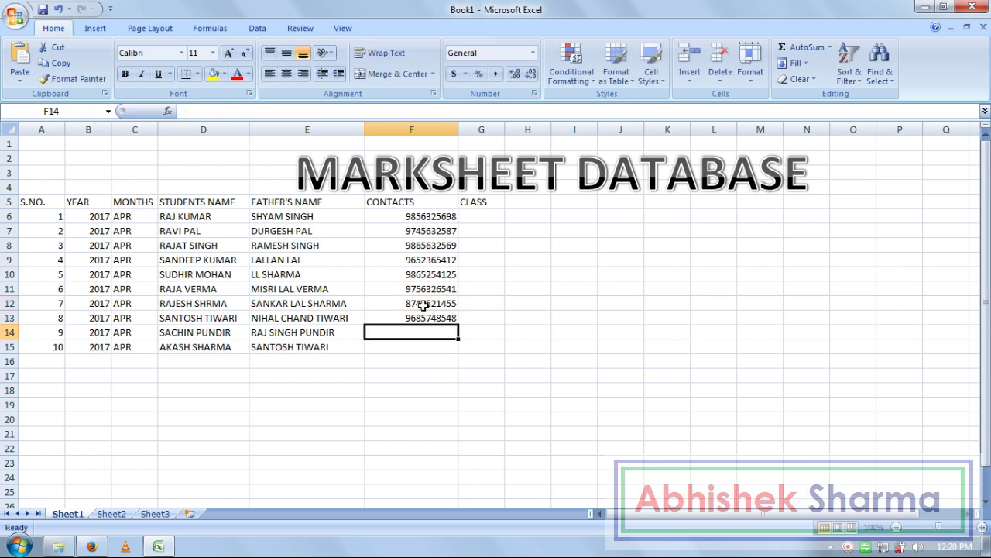
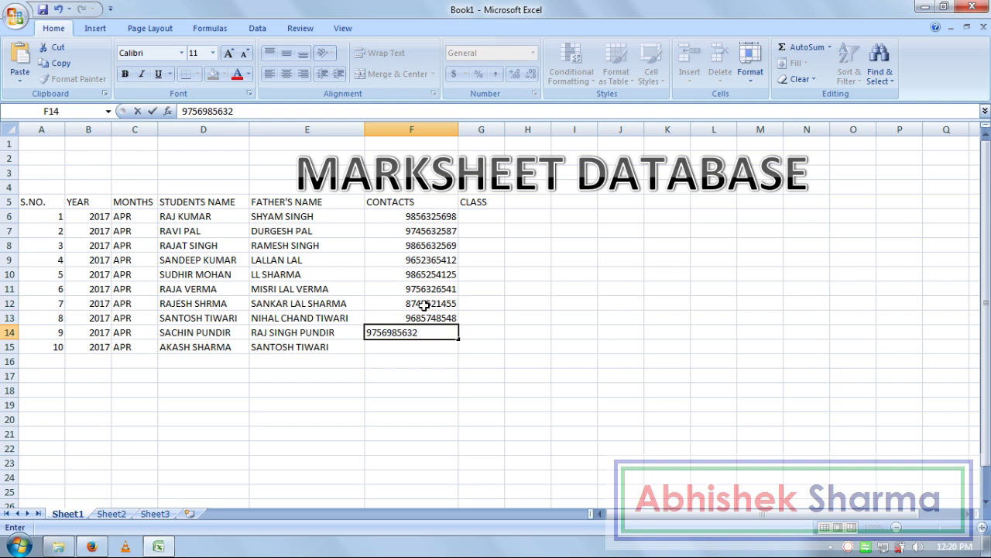
Enter the remaining students' contact numbers and delete the stray entry in F16
key(Return)
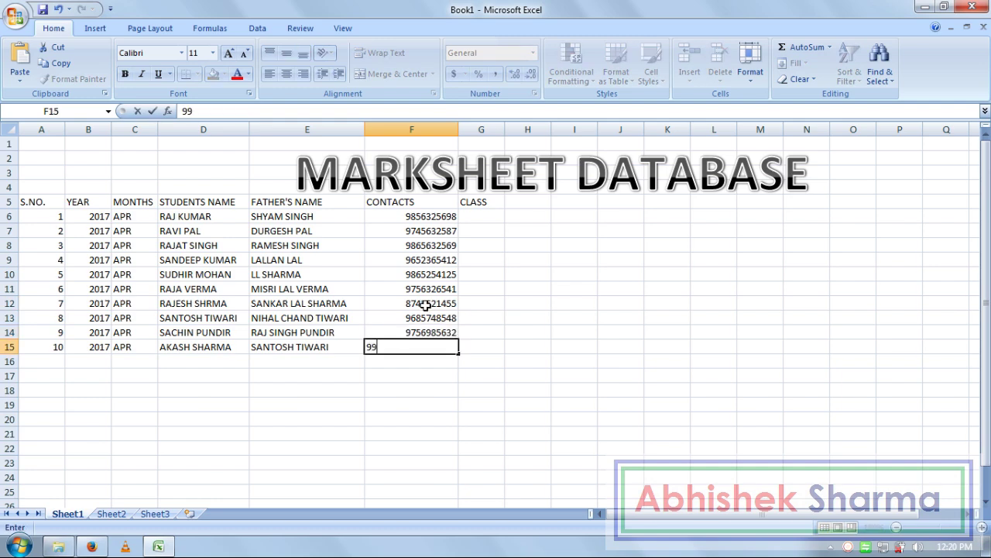
key(Return)
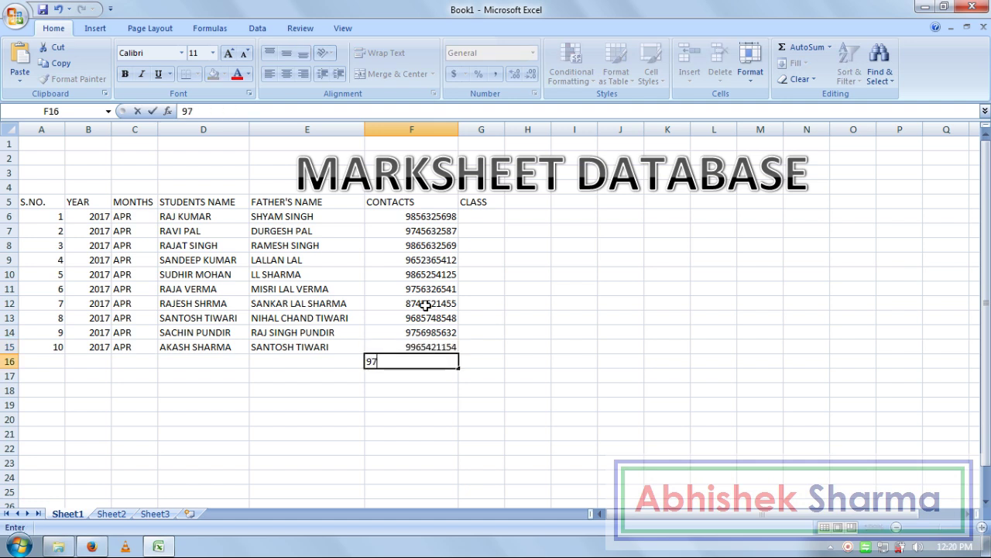
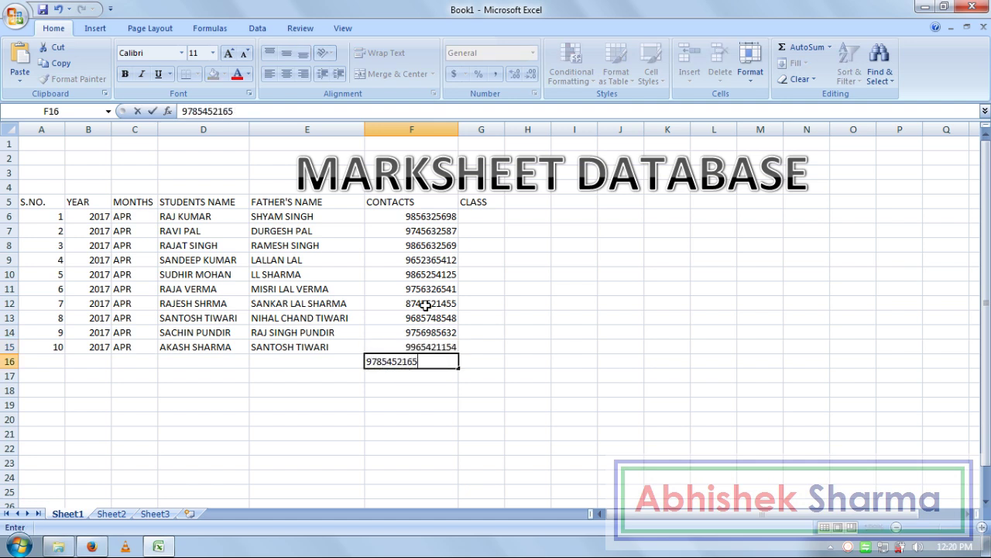
key(Return)
key(Up)
key(Delete)
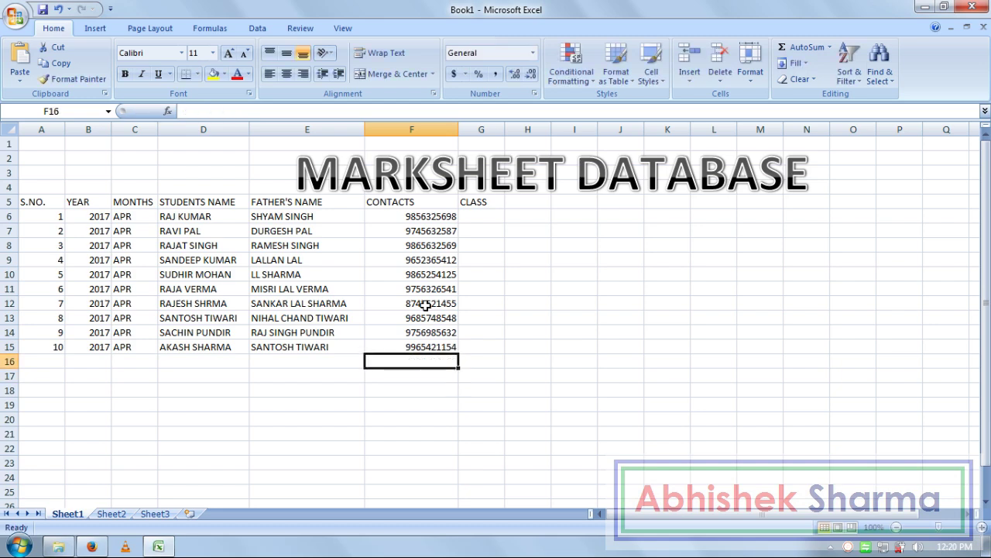
Enter IX in G6 and fill it down through G15 with Ctrl+D
click(494, 212)
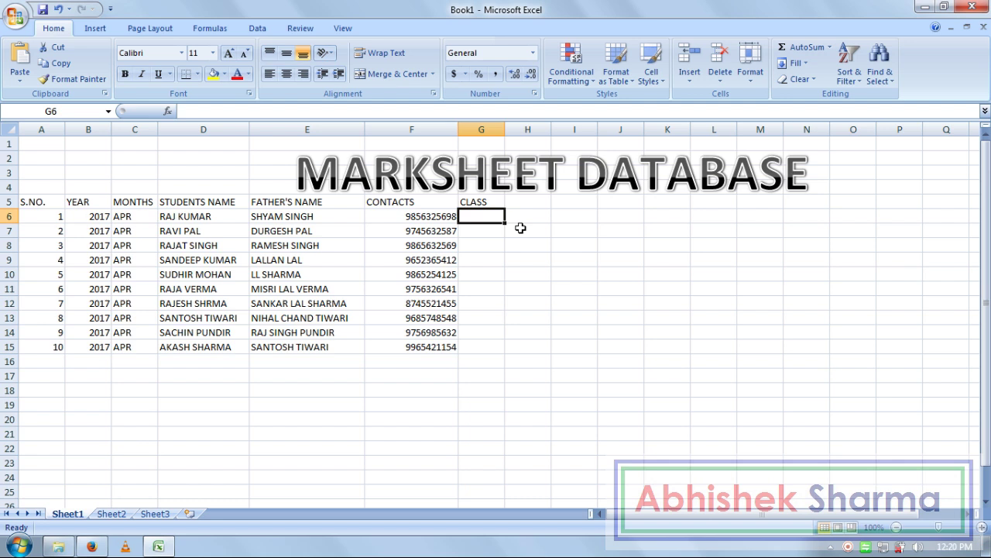
text(IX)
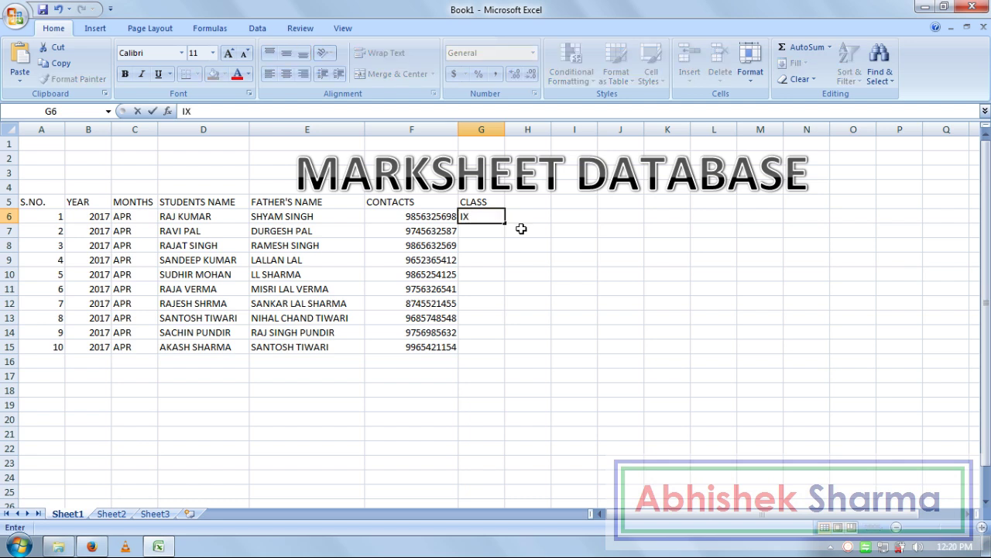
click(494, 256)
drag(474, 212, 474, 348)
key(ctrl+d)
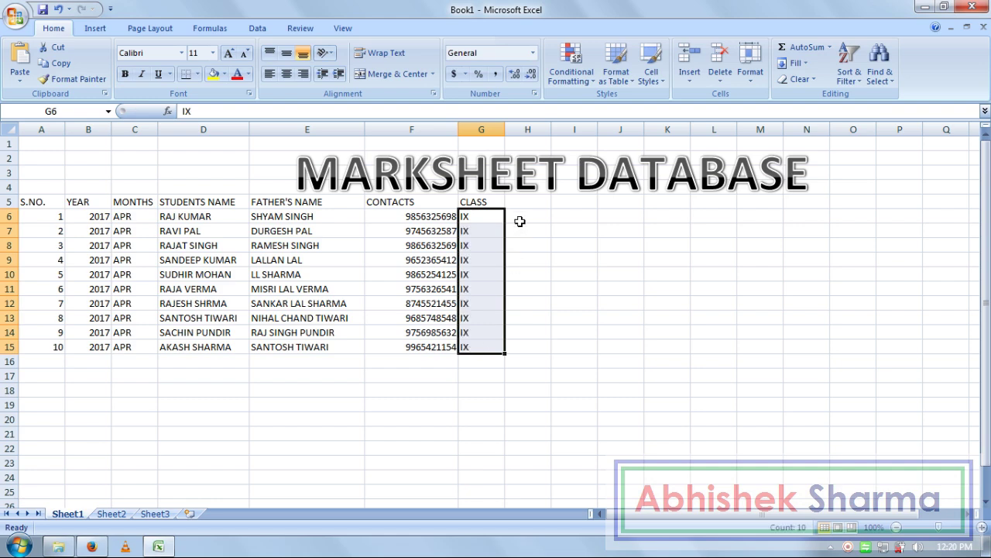
click(508, 217)
click(499, 216)
Add subject headings HINDI, ENG, MATH, SCIE and SST to row 5
key(Right)
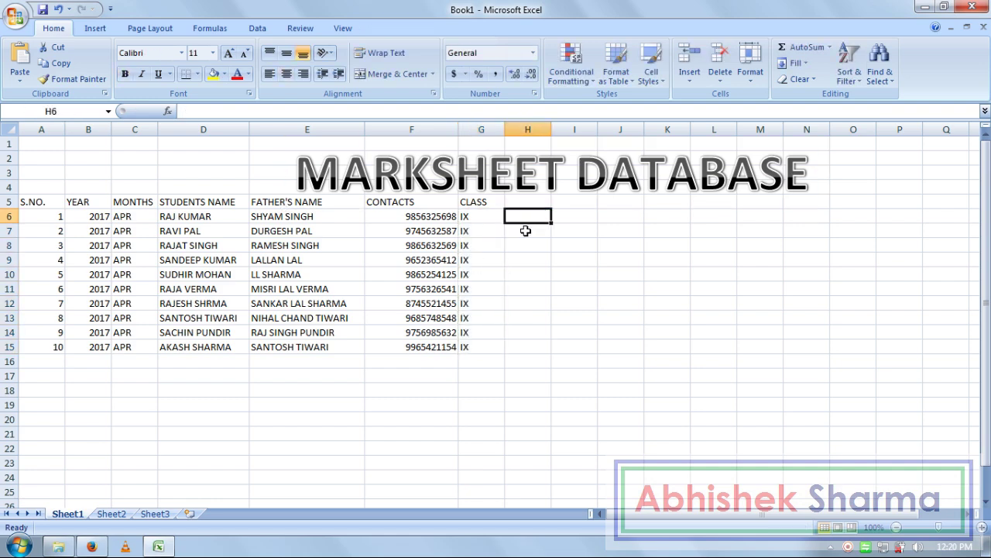
key(Up)
text(HINDI)
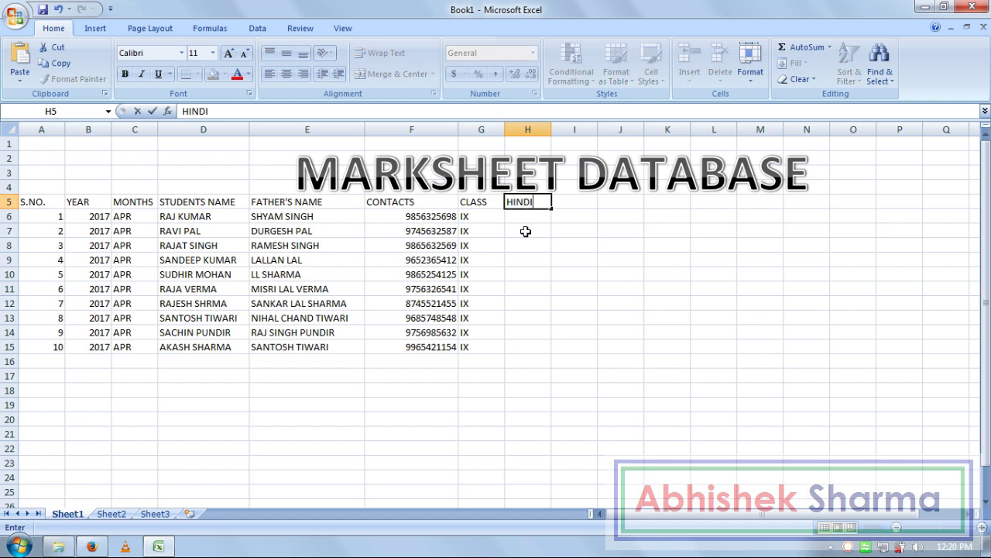
key(Tab)
text(EN)
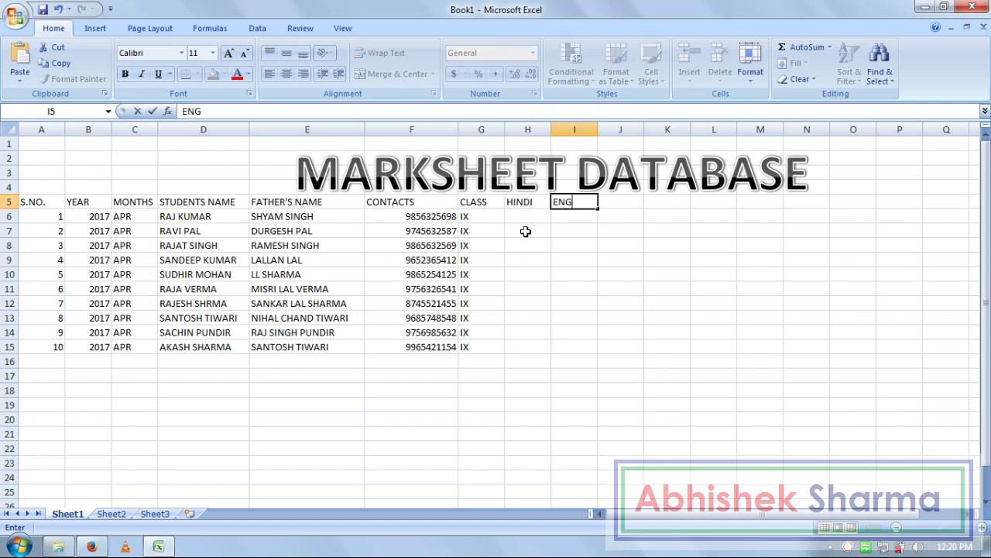
key(Tab)
text(MAT)
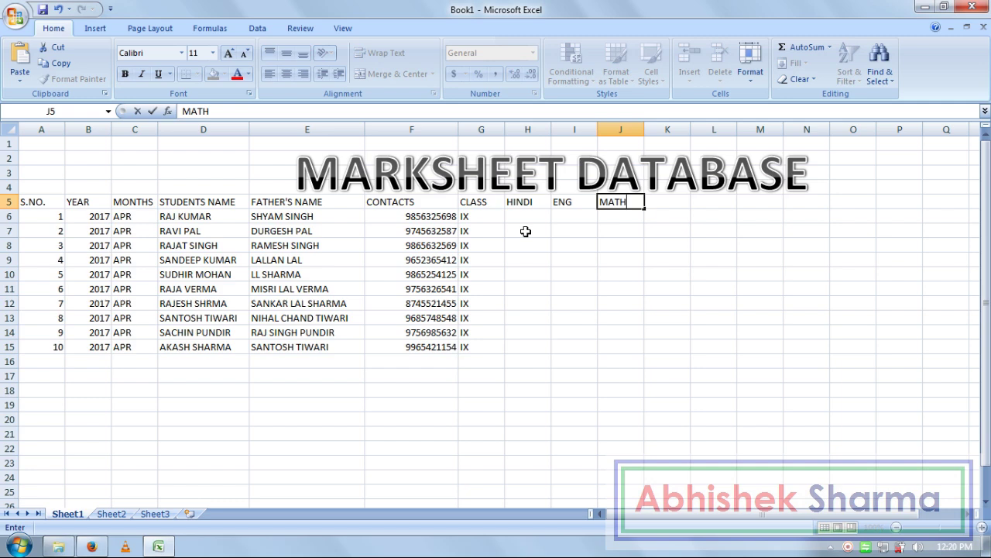
key(Tab)
text(SC)
key(Tab)
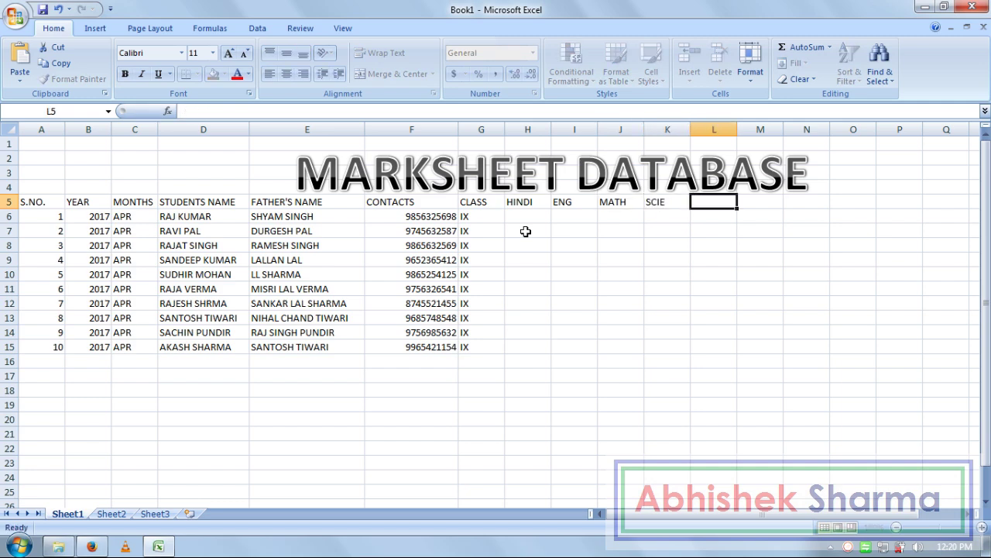
text(SST)
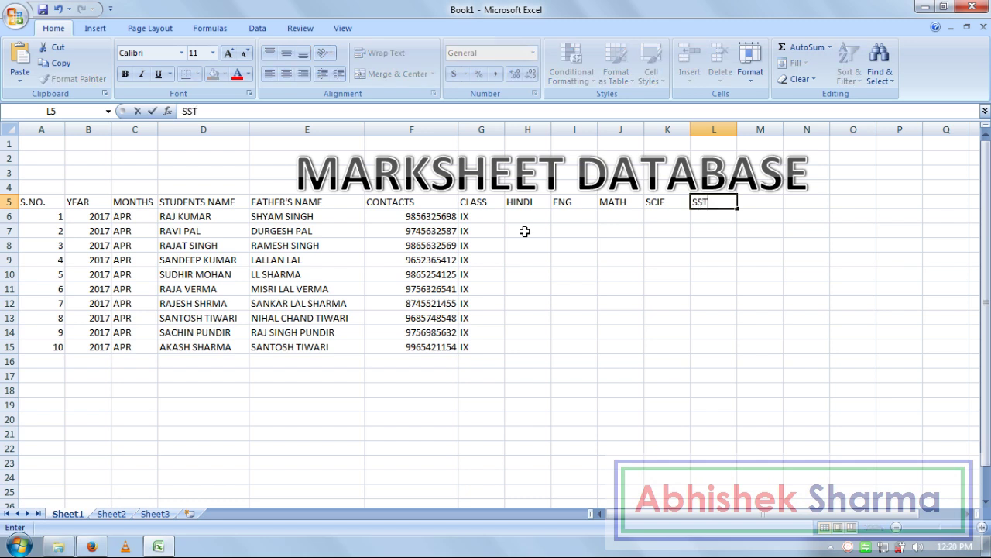
key(Tab)
Add the COUNT, MAX, MIN and SUM headings after SST in row 5
text(COUN)
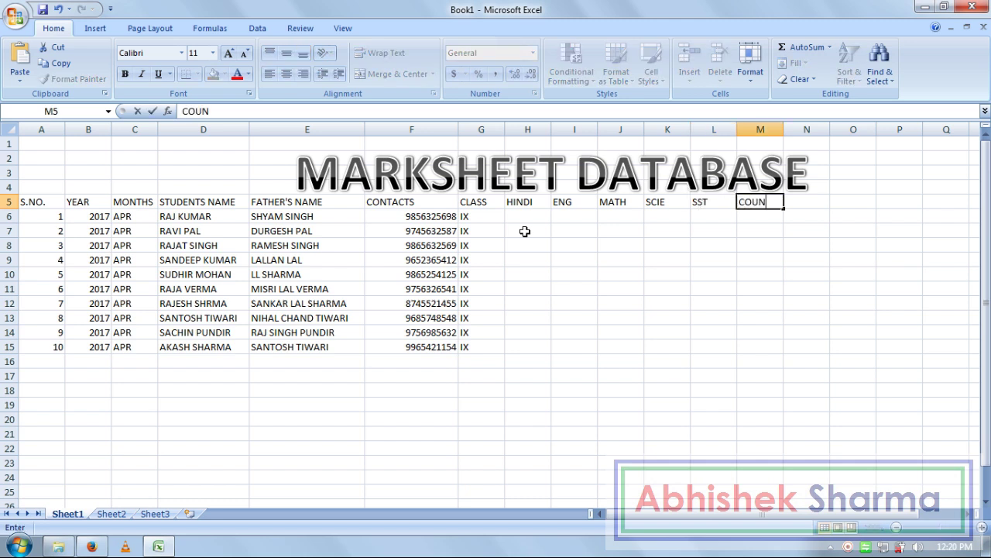
key(Tab)
text(MAX)
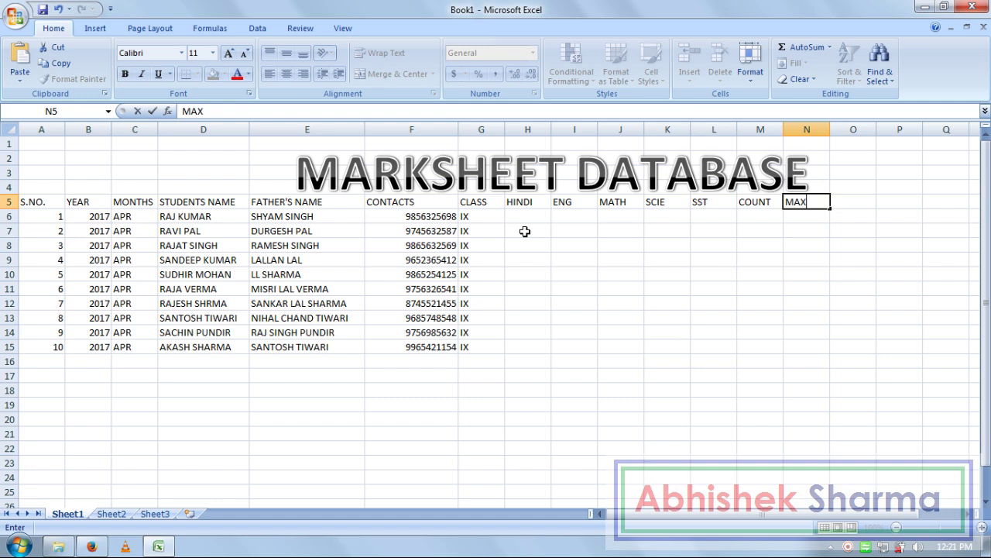
key(Tab)
text(MIN)
key(Tab)
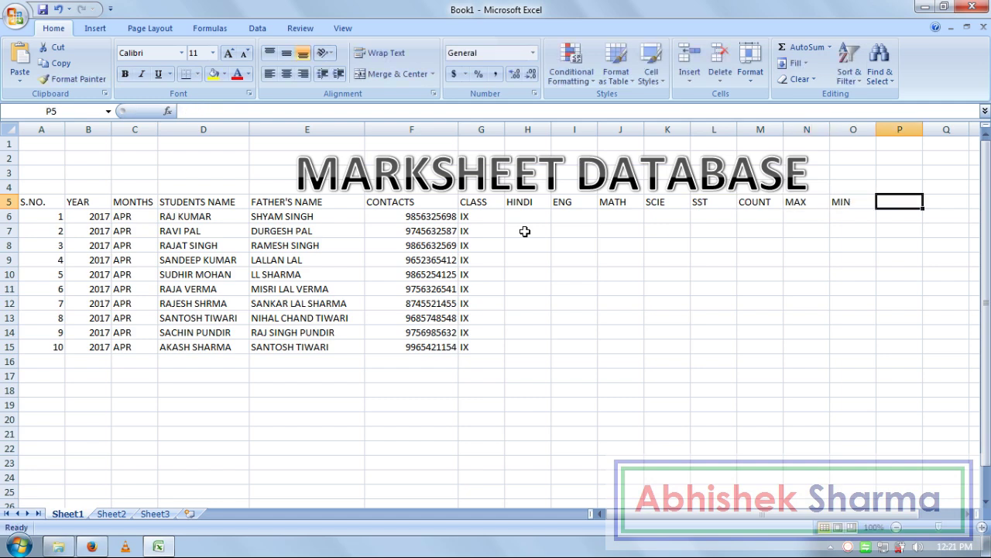
text(SUM)
key(Return)
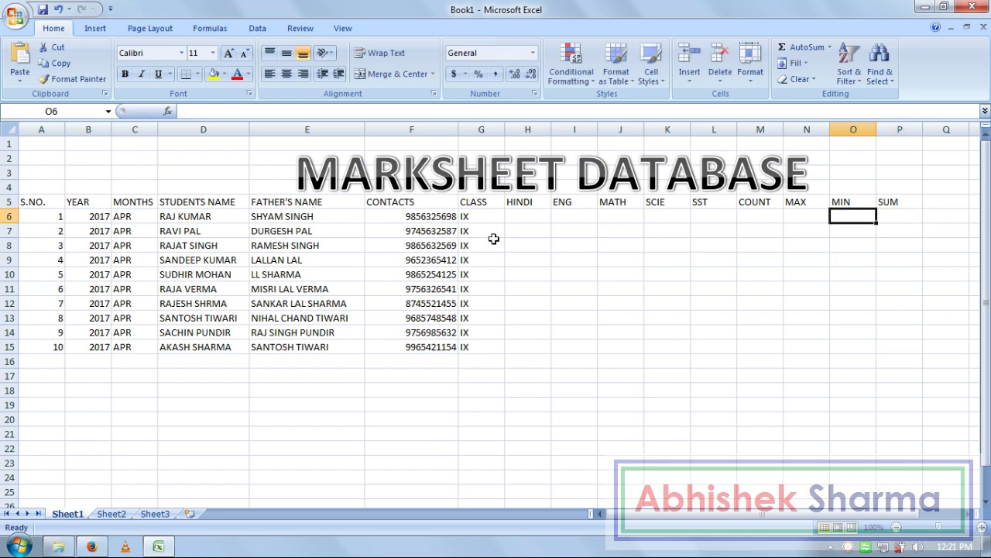
Format row 5 bold and underlined with yellow font on black fill
click(9, 202)
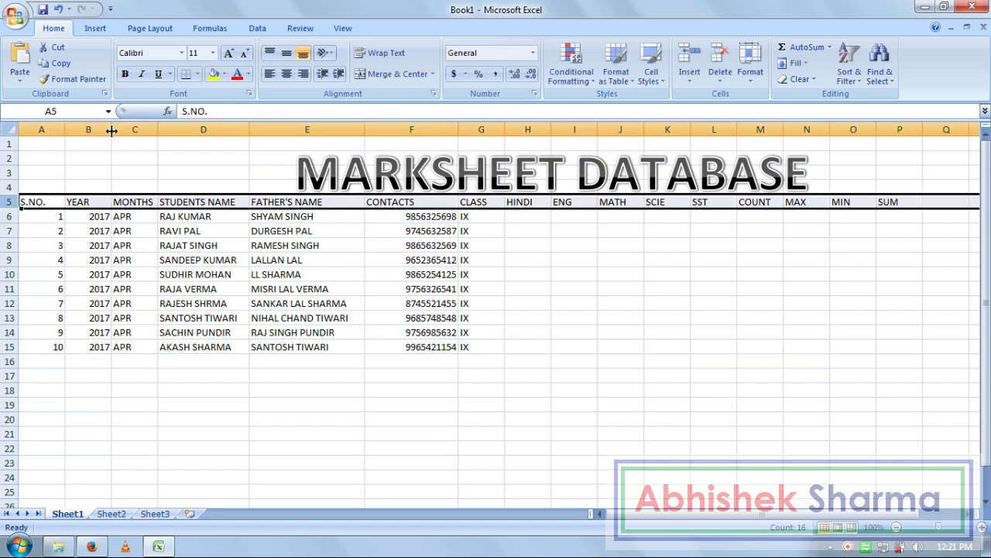
click(125, 73)
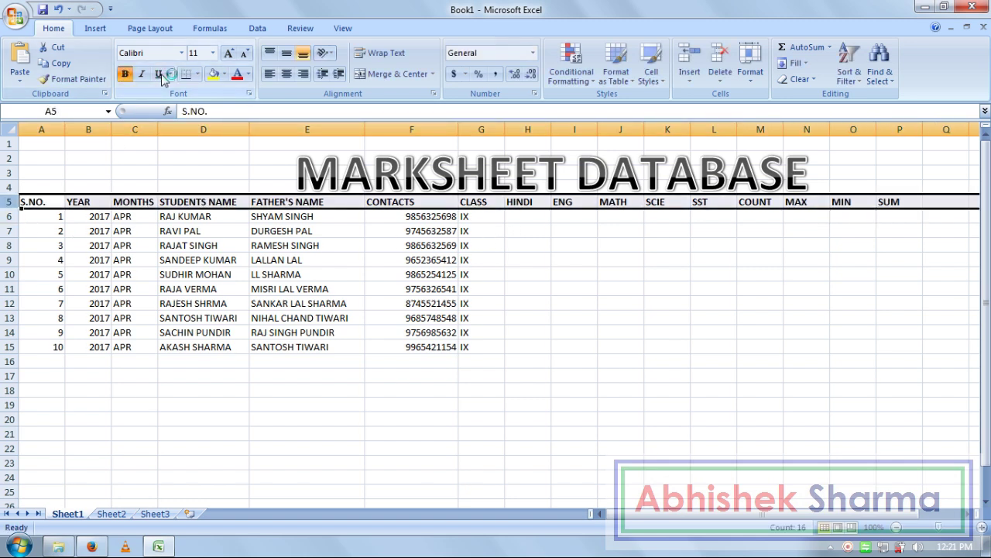
click(158, 73)
click(224, 74)
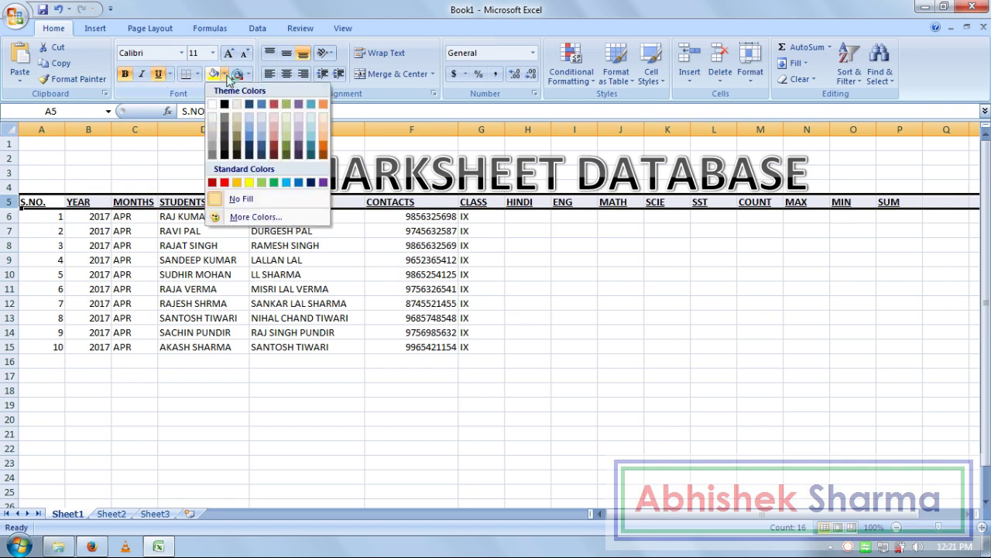
click(224, 103)
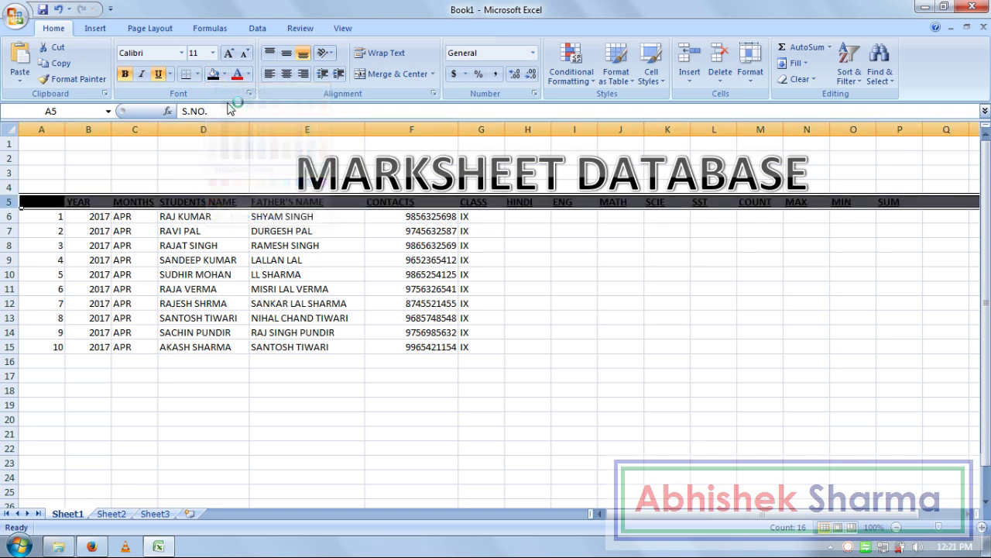
click(248, 74)
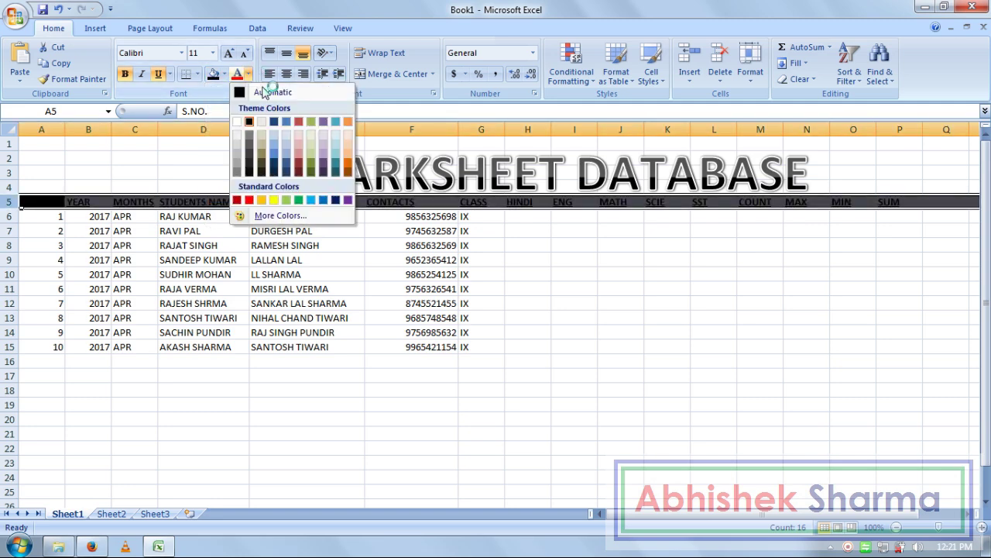
click(274, 200)
click(326, 377)
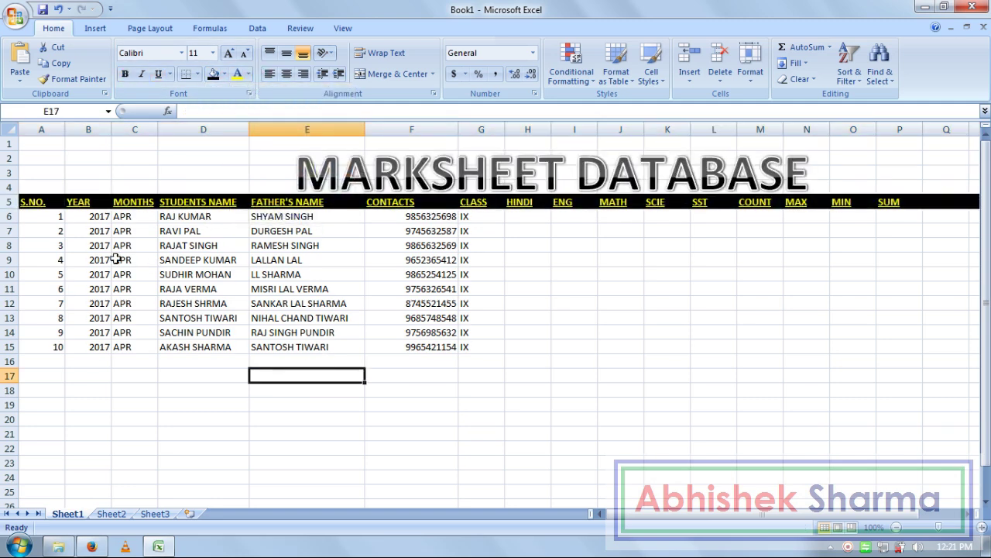
click(55, 217)
Enter the first student's marks: 45, 55, 62, 51, 46
click(516, 229)
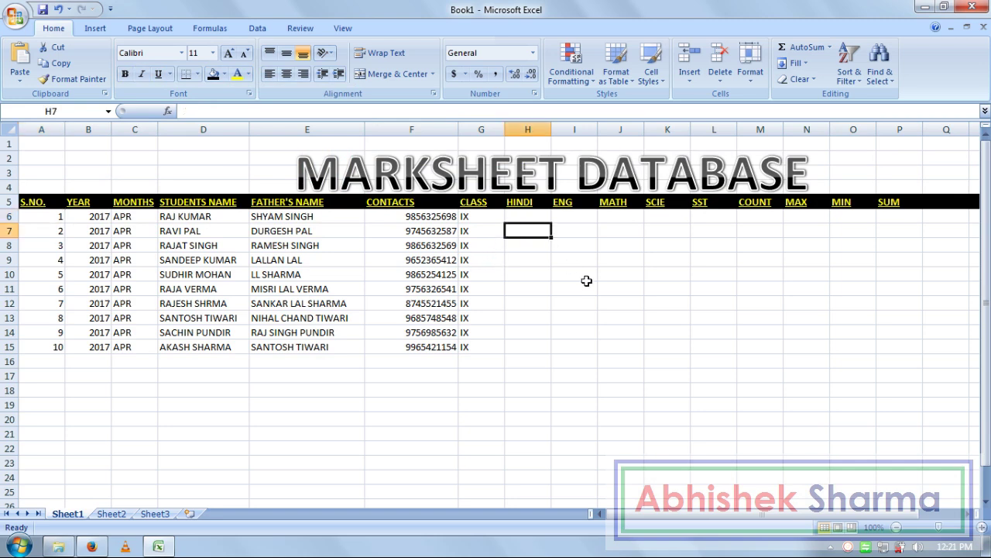
key(Up)
text(45)
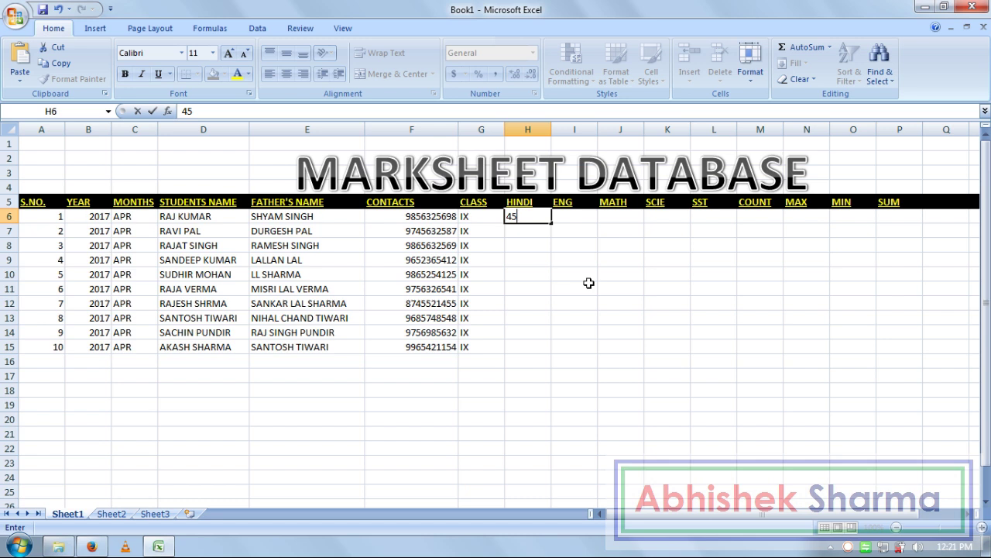
key(Tab)
text(55)
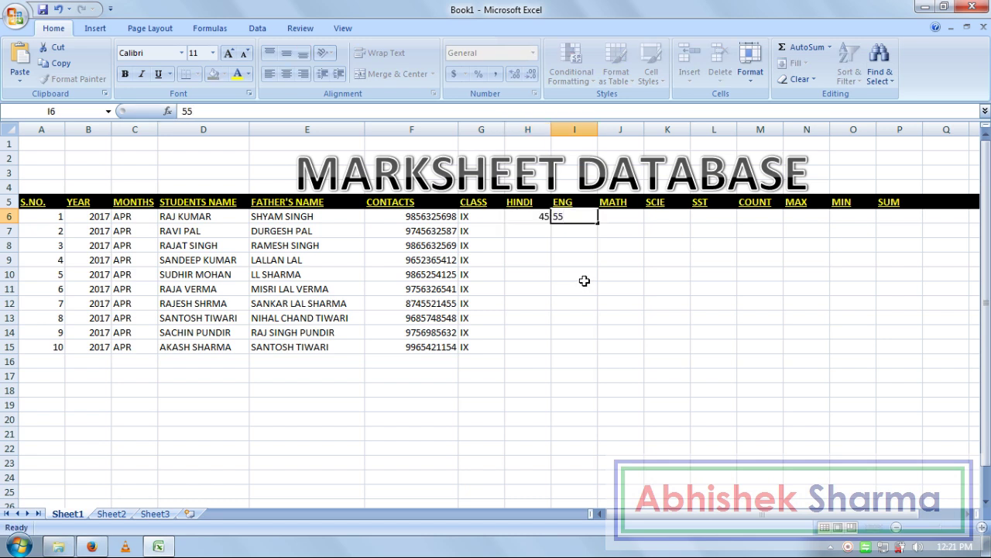
key(Tab)
text(62)
key(Tab)
text(51)
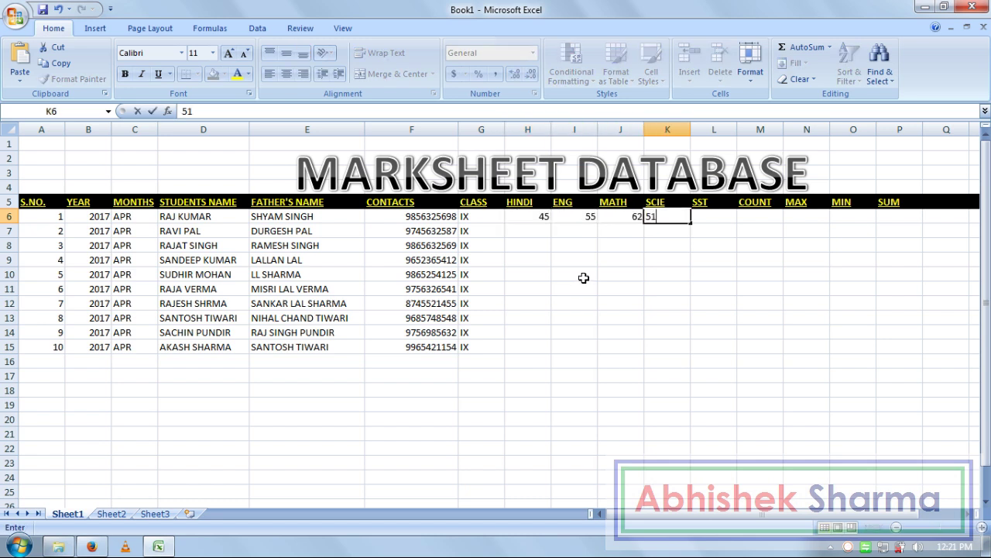
key(Tab)
text(4)
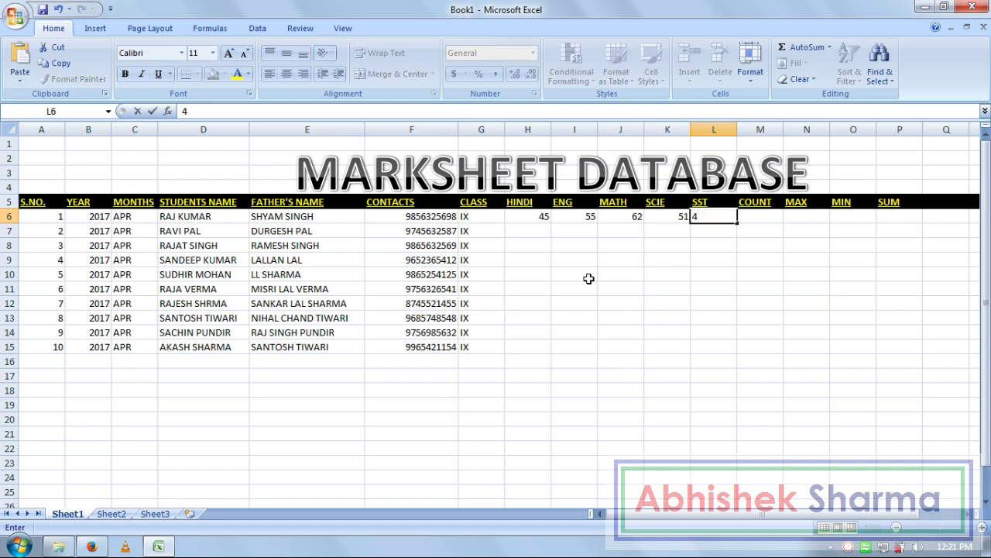
key(Down)
Enter the second student's marks: 52, 42, 51, 41, 61
key(Left)
key(Left)
key(Left)
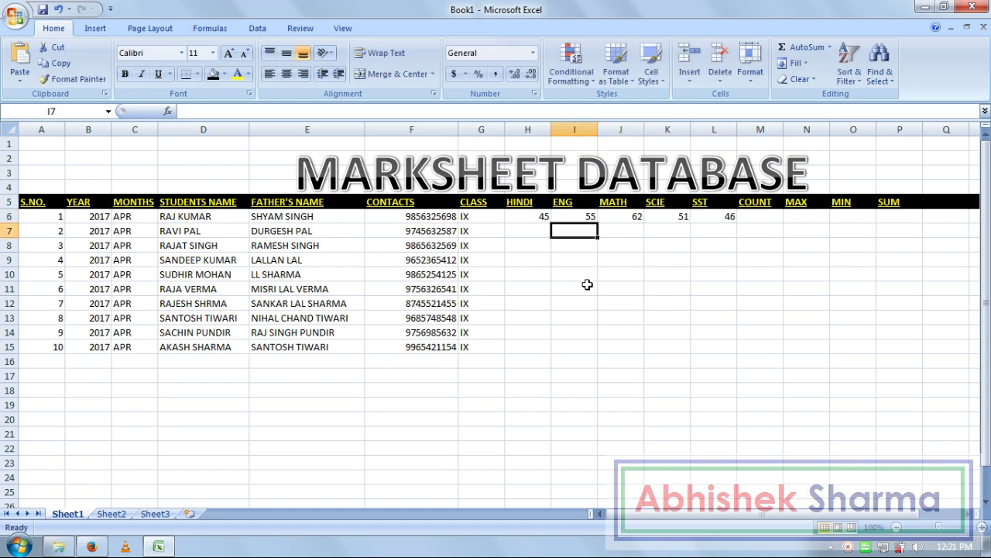
key(Left)
text(52)
key(Tab)
text(42)
key(Tab)
text(51)
key(Tab)
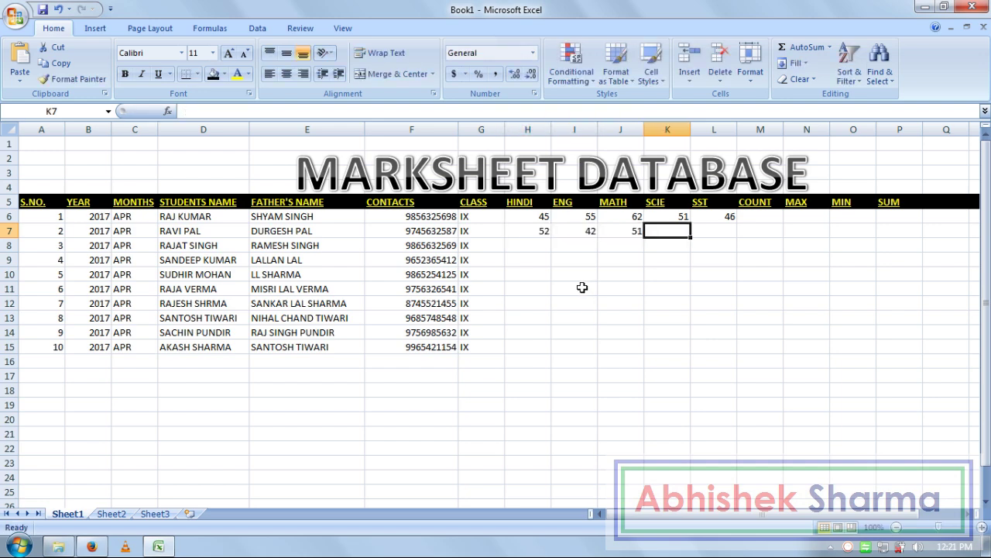
text(41)
key(Tab)
text(6)
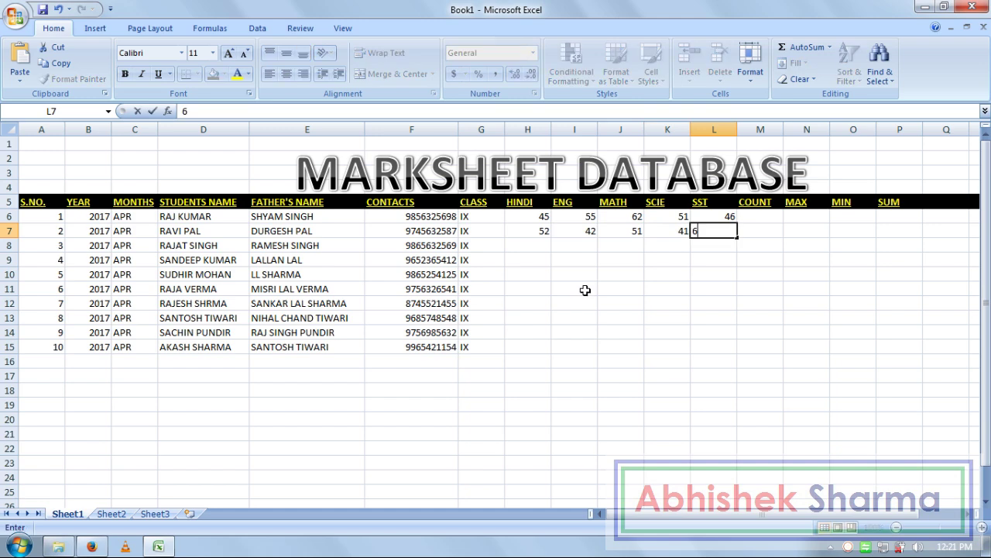
key(Return)
Enter the third student's marks: 54, 44, 55, 62, 62
key(Left)
key(Left)
key(Left)
key(Left)
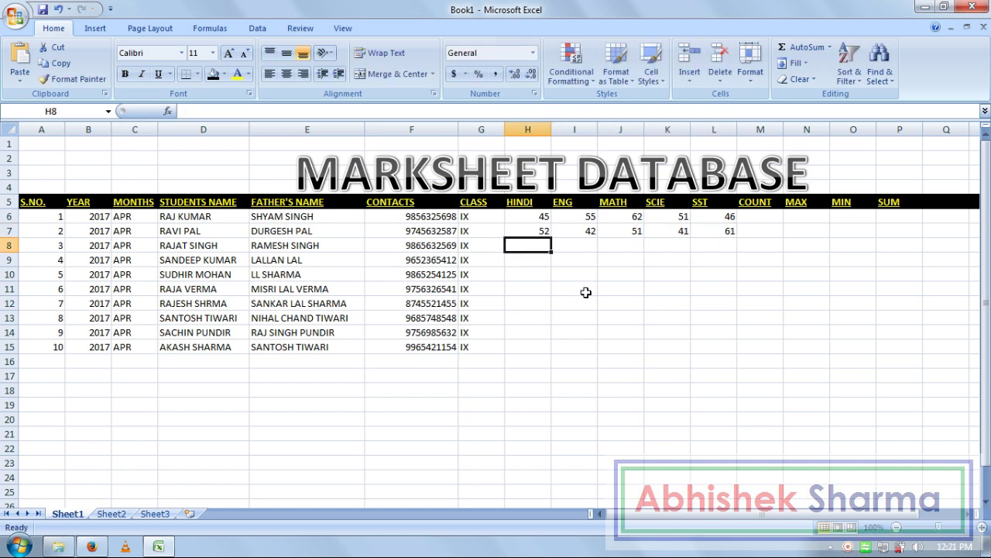
text(54)
key(Tab)
text(44)
key(Tab)
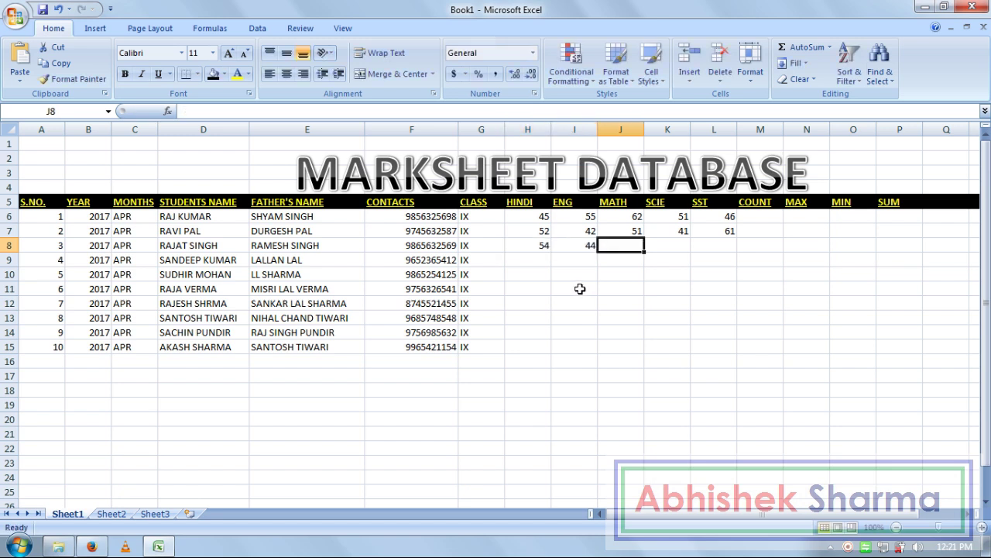
text(55)
key(Tab)
text(62)
key(Tab)
text(62)
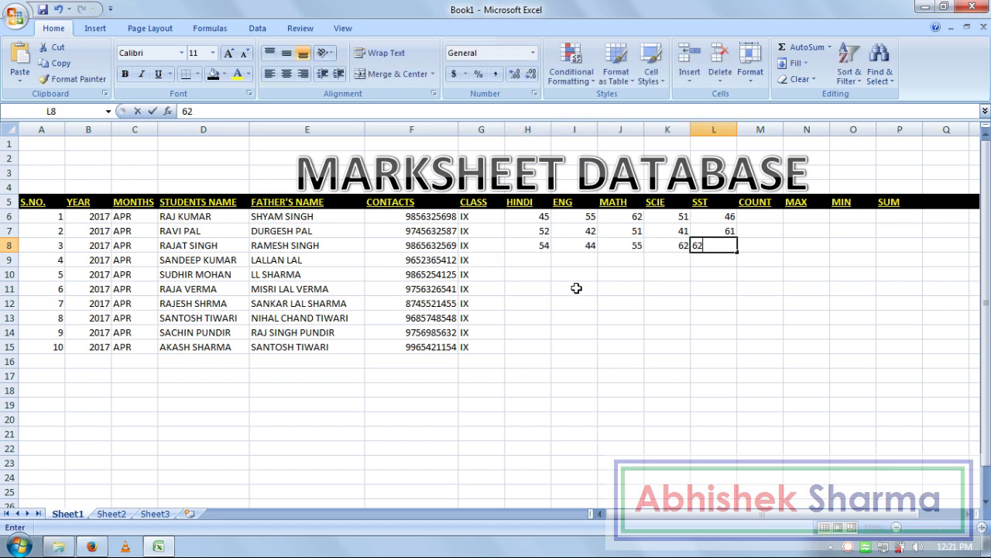
key(Return)
Enter the fourth student's marks: 35, 51, 42, 32, 32
key(Left)
key(Left)
key(Left)
key(Left)
text(35)
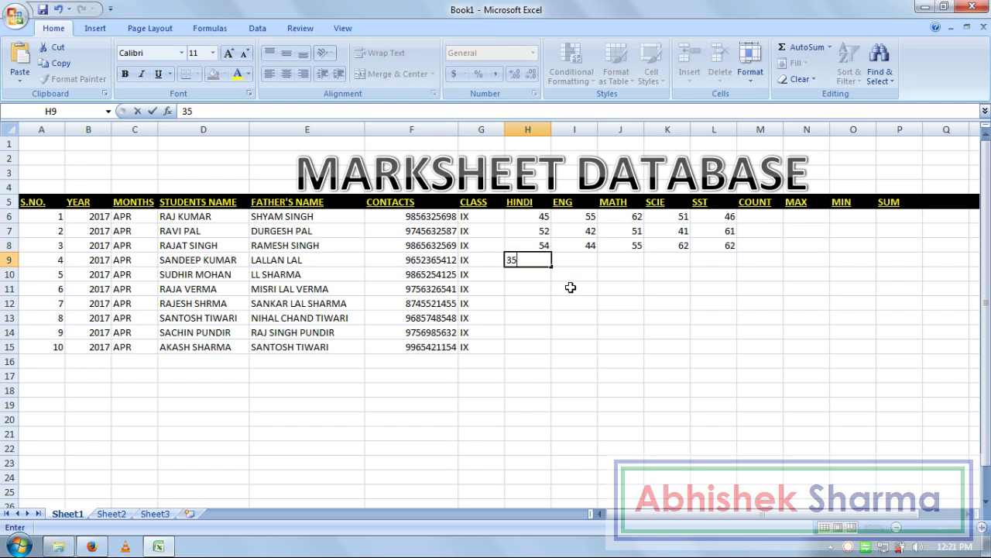
key(Tab)
text(51)
key(Tab)
text(42)
key(Tab)
text(3)
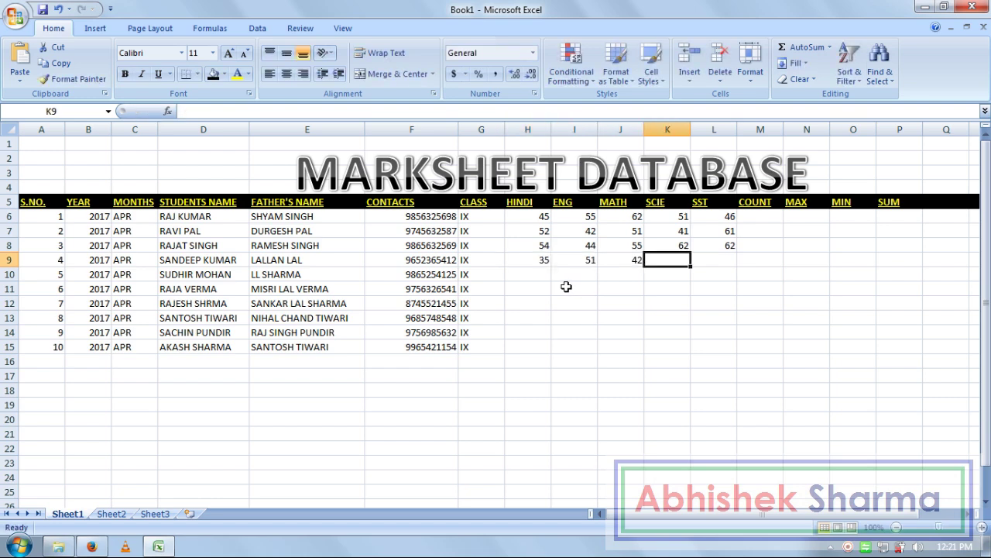
text(2)
key(Tab)
text(32)
key(Down)
Enter the fifth student's marks: 33, 44, 52, 32, 41
key(Left)
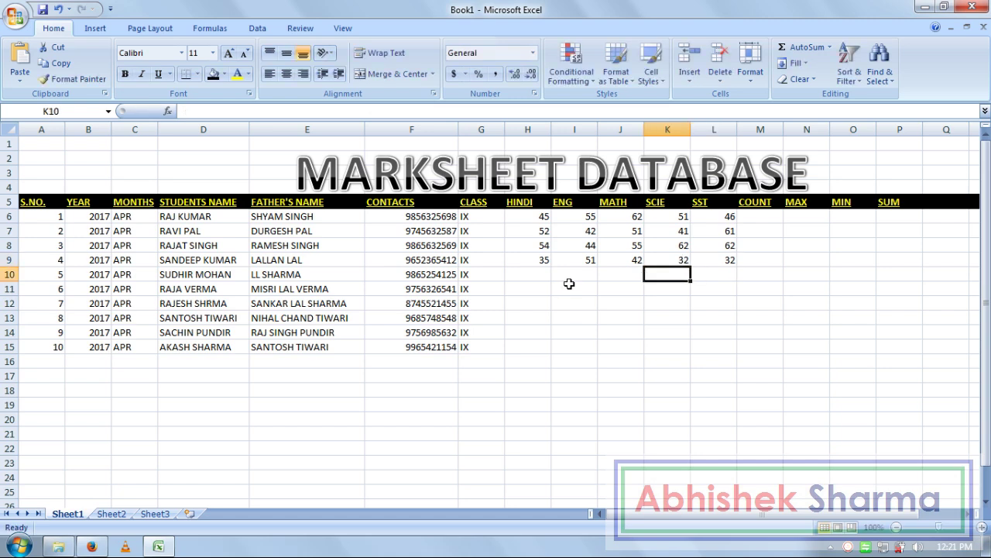
key(Left)
key(Left)
key(Left)
text(33)
key(Tab)
text(44)
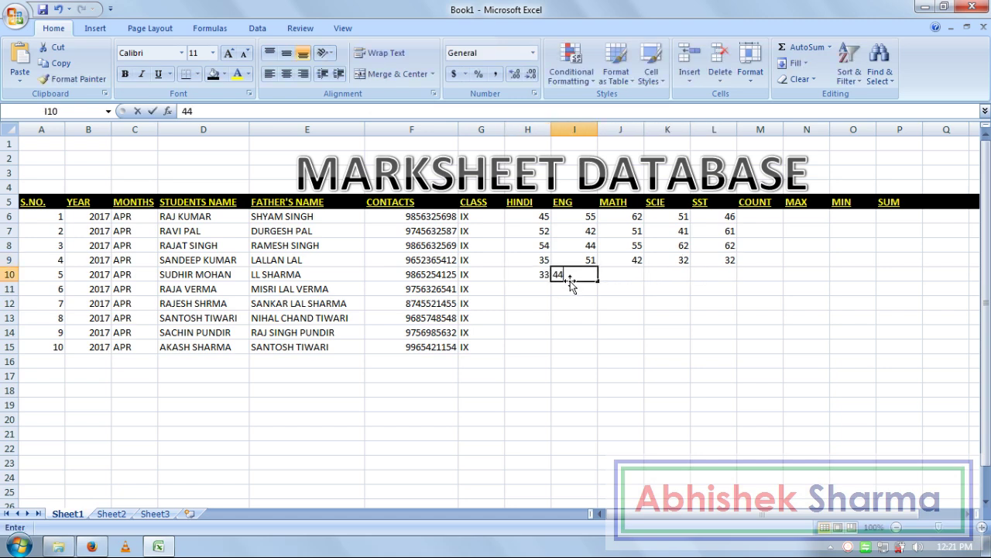
key(Tab)
text(52)
key(Tab)
text(32)
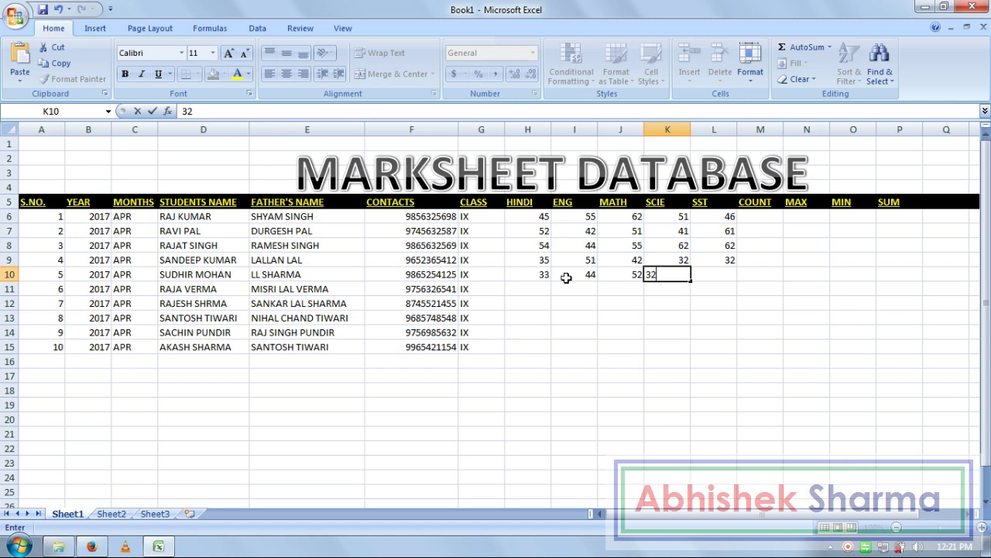
key(Tab)
text(41)
key(Down)
Fill row 11 with 62, 42, 52, 32, 51 in H11:L11
key(Left)
key(Left)
key(Left)
key(Left)
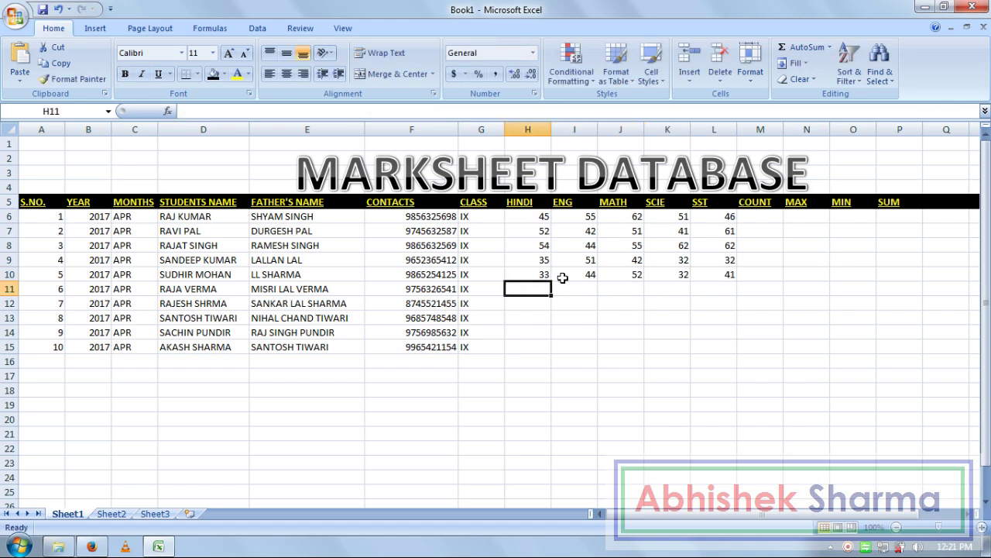
text(62)
key(Tab)
text(42)
key(Tab)
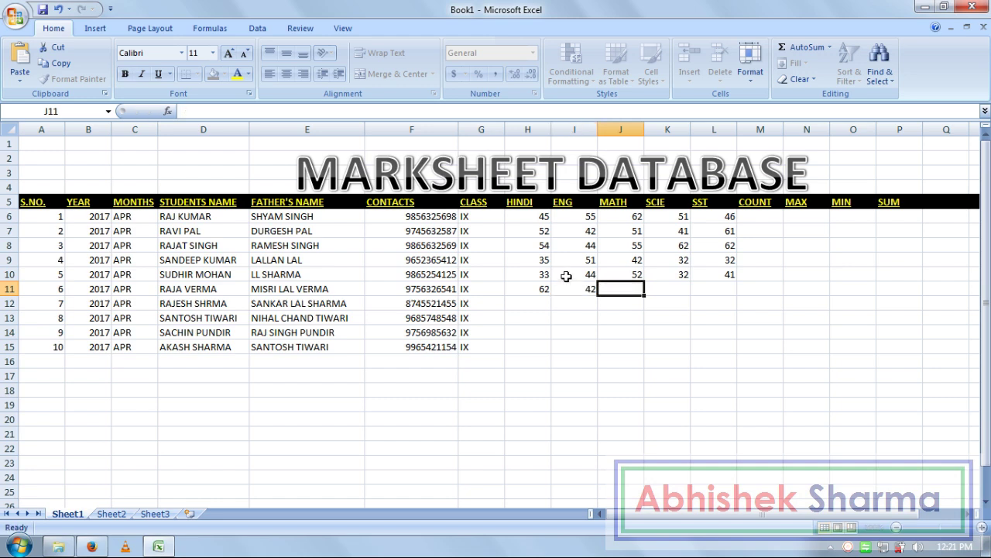
text(52)
key(Tab)
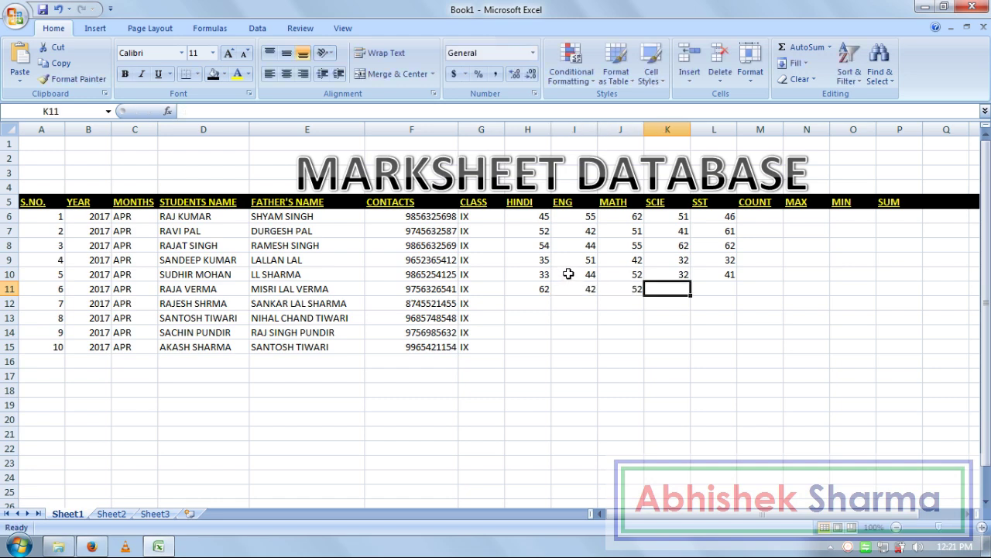
text(32)
key(Tab)
text(51)
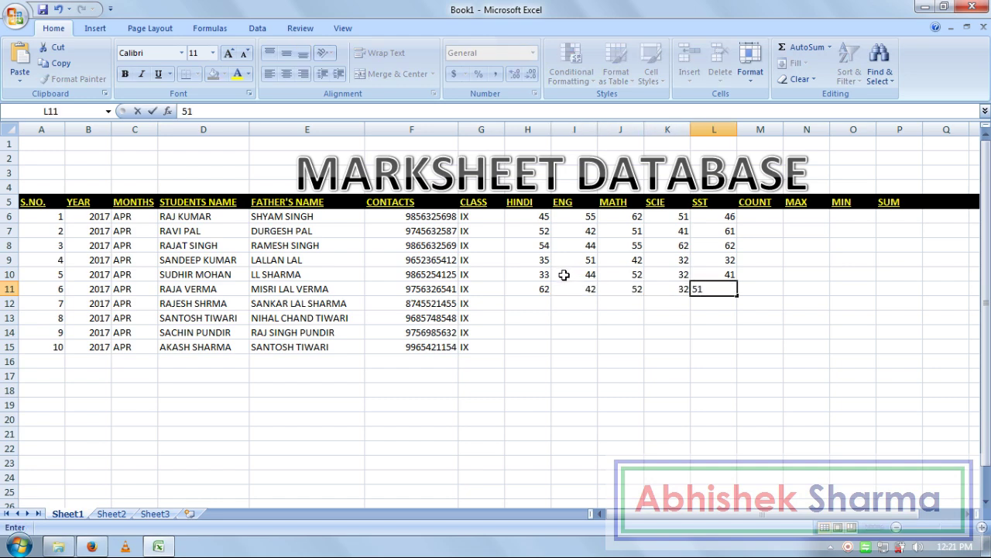
key(Tab)
text(42)
key(Return)
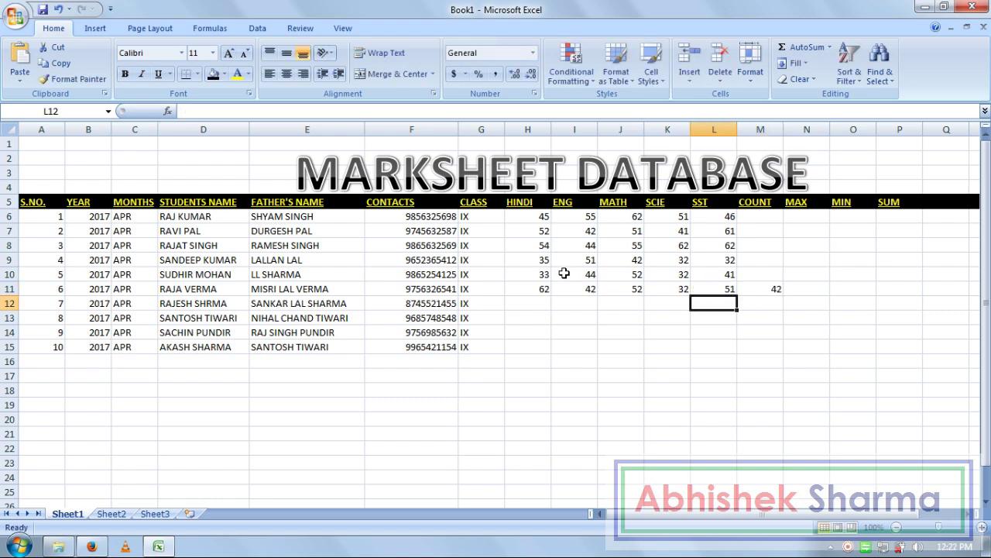
Fill row 12 with 52, 42, 33, 44, 33, correcting the mistyped MATH mark
key(Left)
key(Left)
key(Left)
key(Left)
text(52)
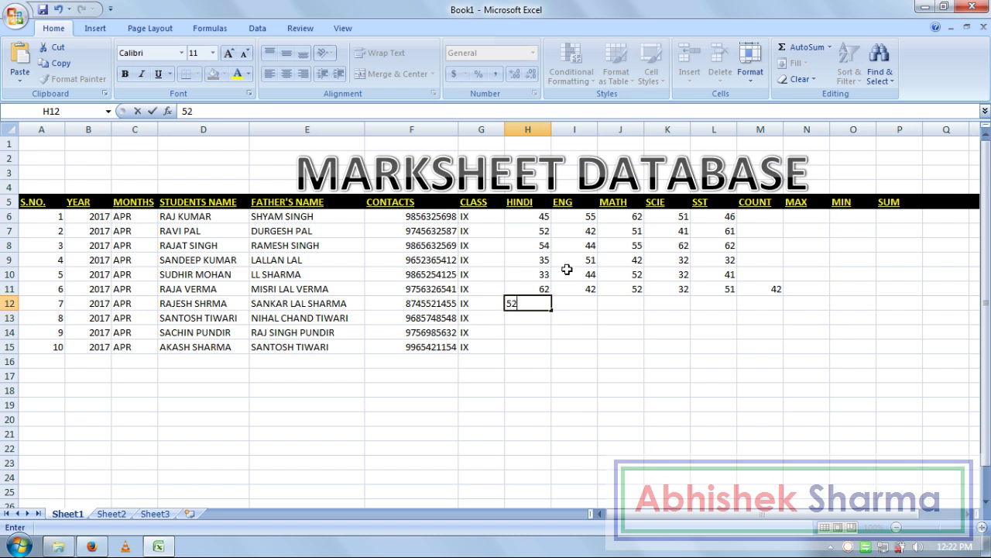
key(Tab)
text(42)
key(Tab)
text(51)
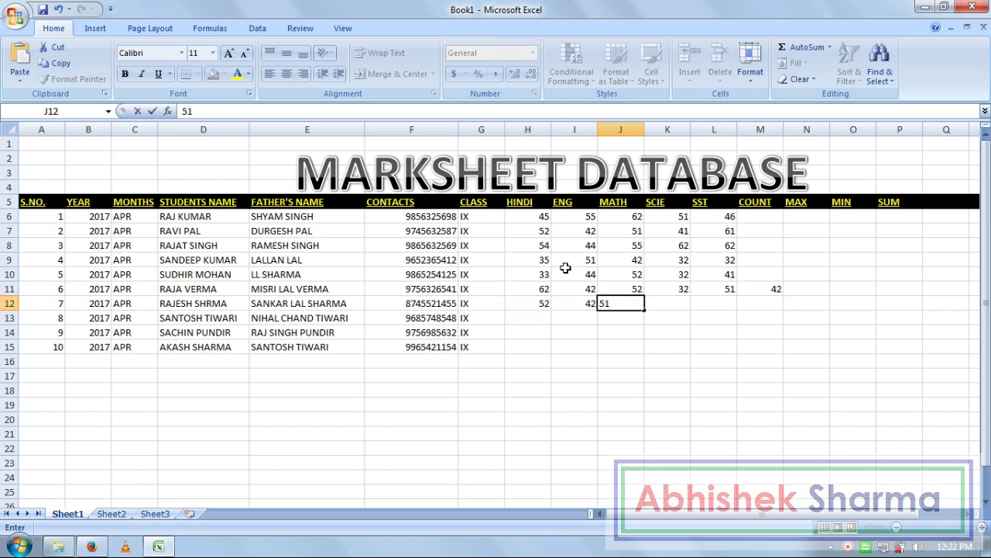
text(22)
key(Tab)
text(44)
key(Tab)
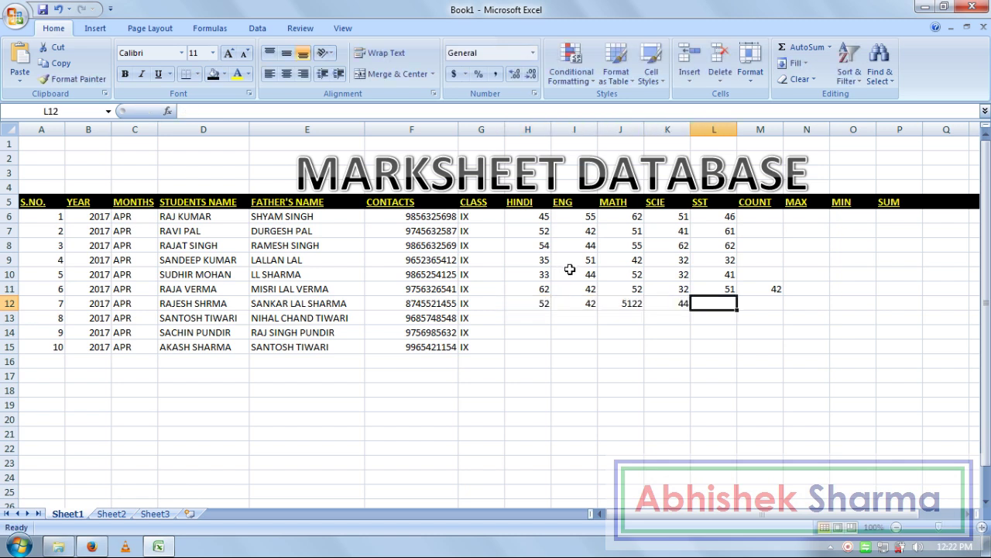
key(Left)
key(Left)
text(33)
key(Tab)
key(Tab)
key(Tab)
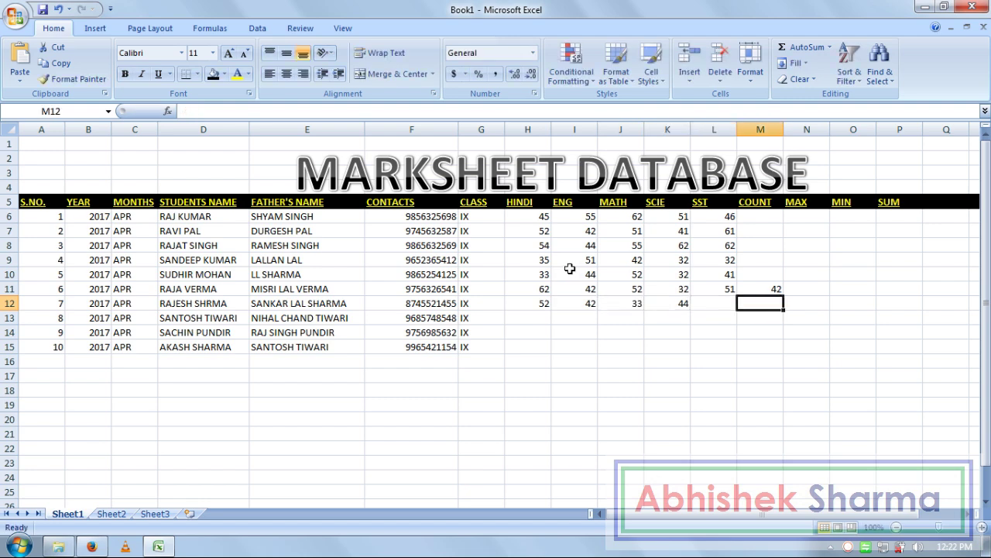
key(Left)
text(33)
key(Return)
Fill row 13 with 51, 42, 52, 25, 35 in H13:L13
key(Left)
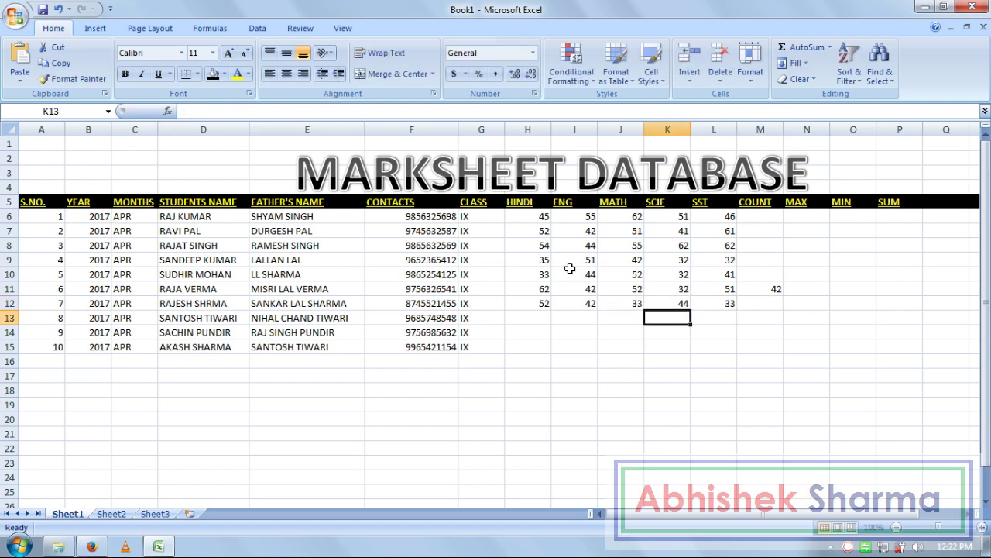
key(Left)
key(Left)
key(Left)
text(51)
key(Tab)
text(4)
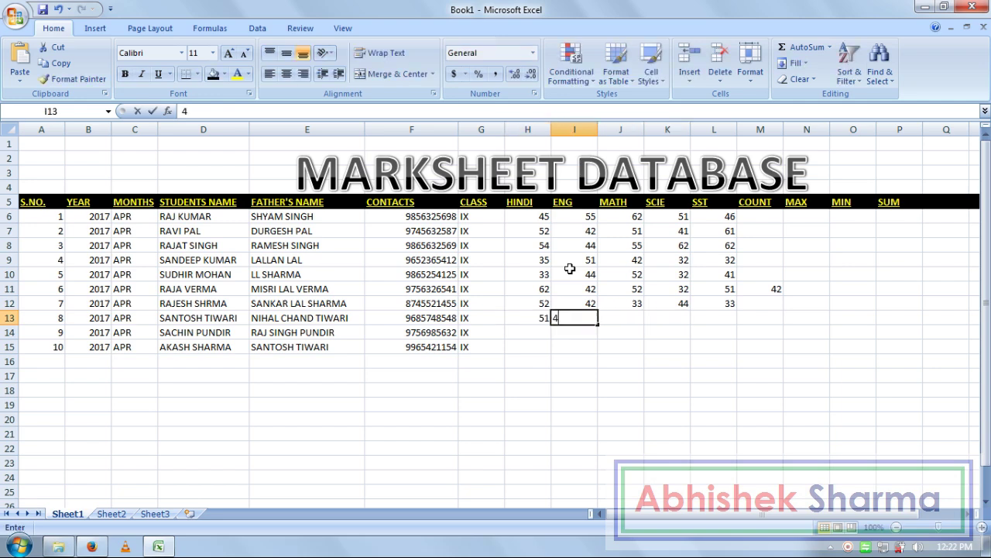
text(2)
key(Tab)
text(52)
key(Tab)
text(25)
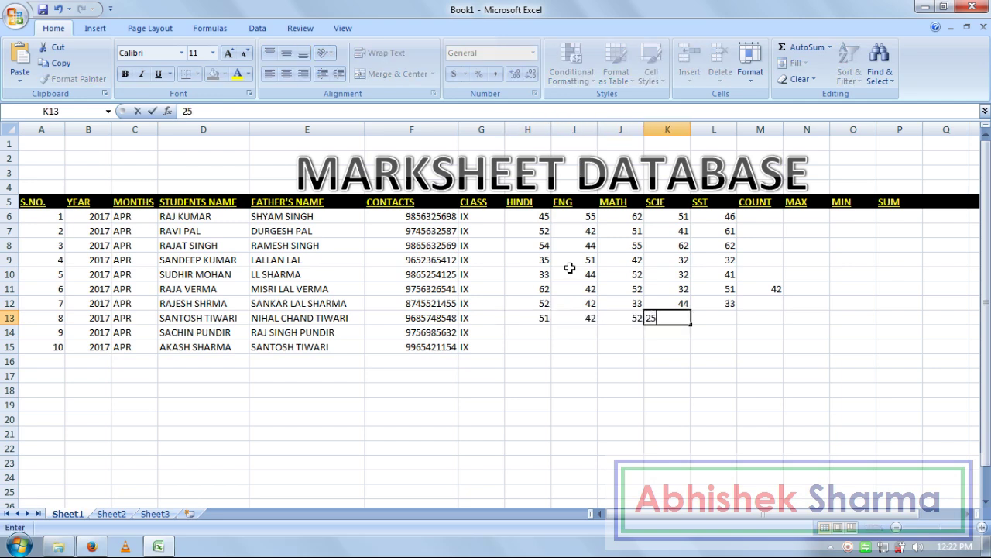
key(Tab)
text(35)
key(Return)
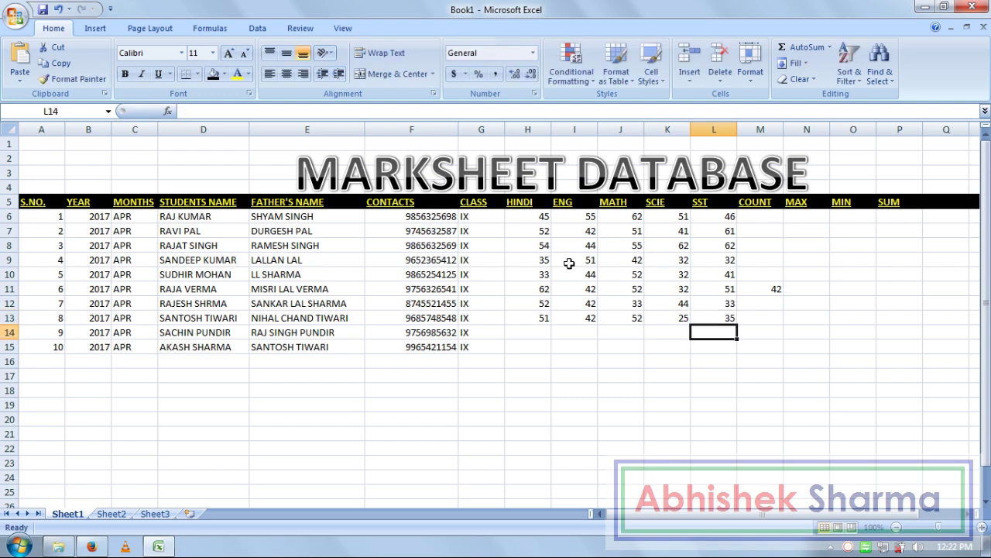
Fill row 14 with 33, 22, 41, 44, 44 in H14:L14
key(Left)
key(Left)
key(Left)
key(Left)
text(33)
key(Tab)
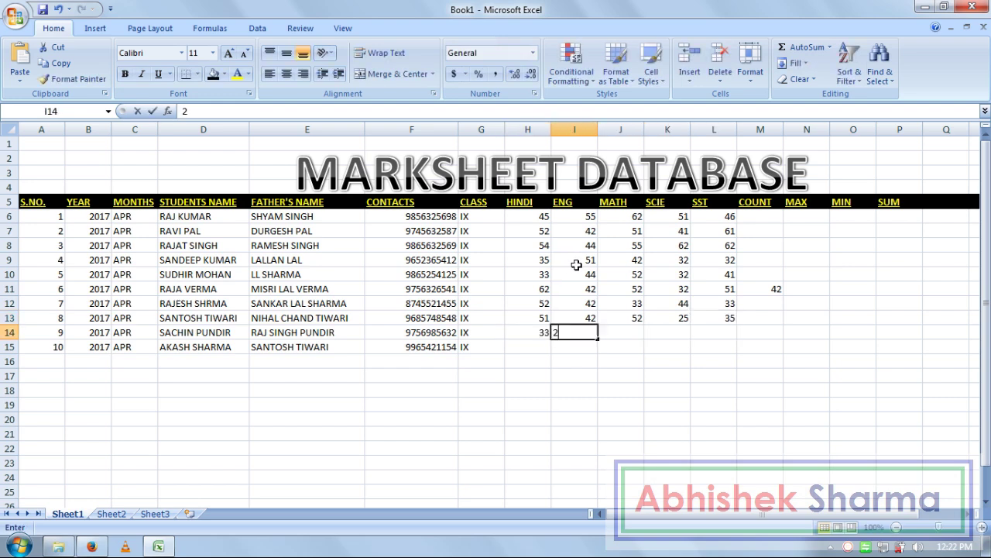
text(22)
key(Tab)
text(41)
key(Tab)
text(44)
key(Tab)
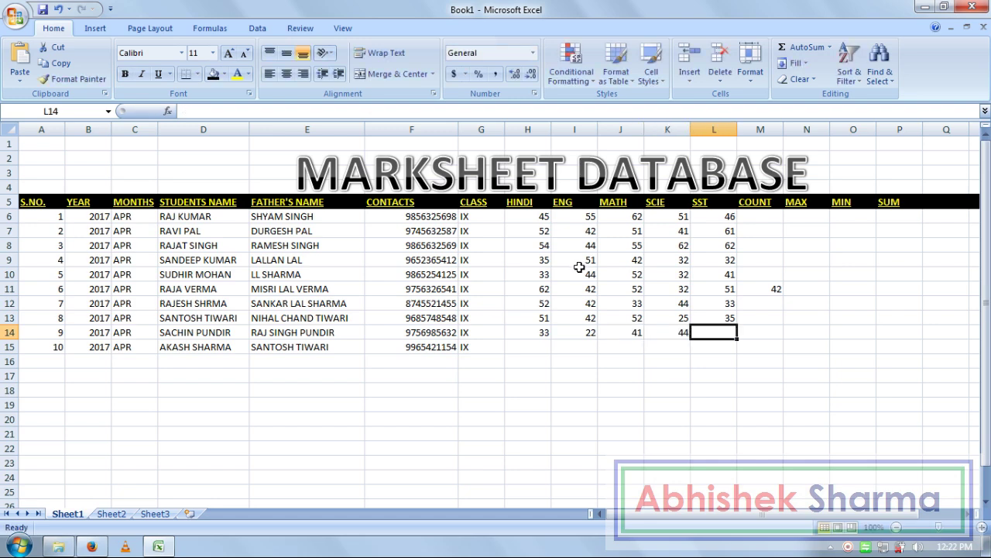
text(44)
key(Tab)
key(Down)
Enter 33, 25, 42, 32 in H15:K15 for the last student
key(Left)
key(Left)
key(Left)
key(Left)
key(Left)
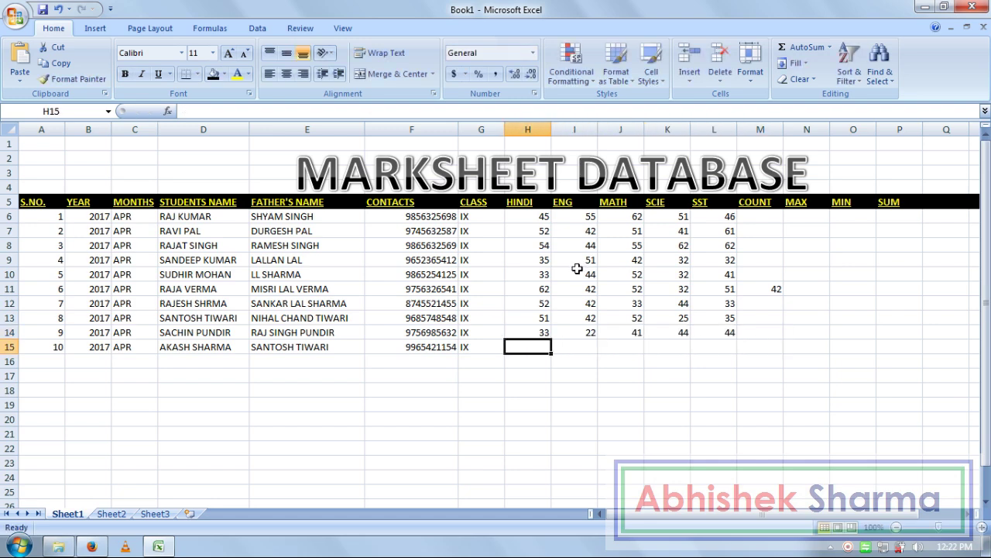
text(33)
key(Tab)
text(25)
key(Tab)
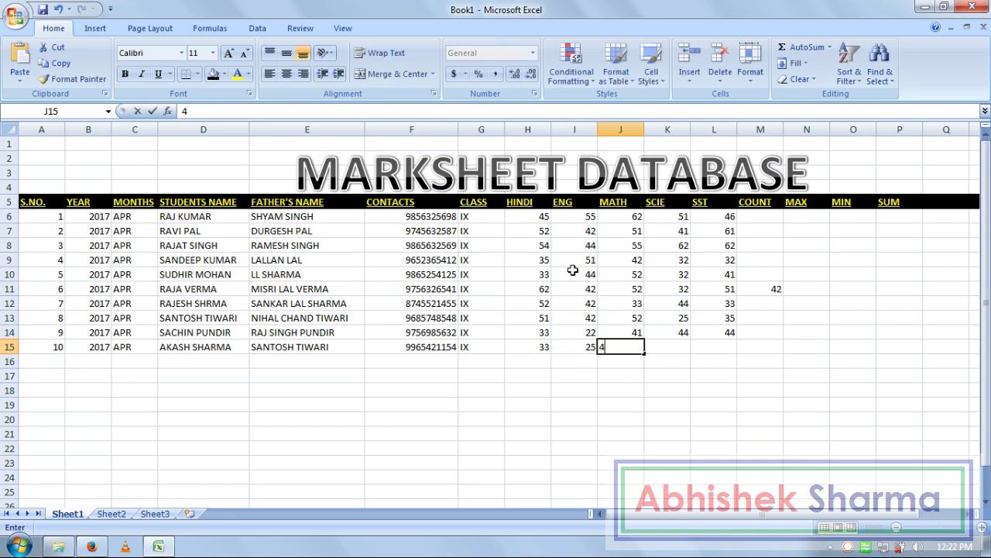
text(42)
key(Tab)
text(32)
key(Tab)
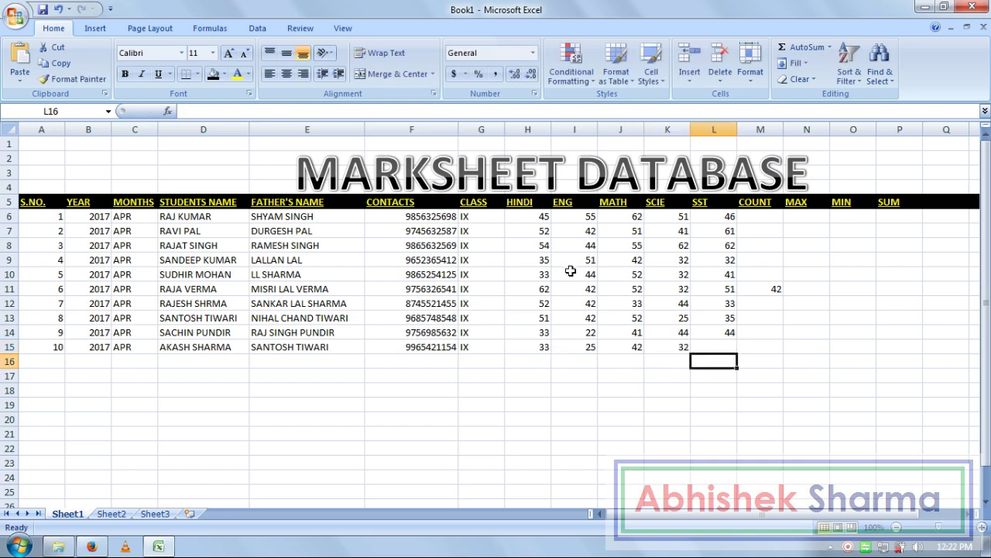
Put 36 in L15 and select the stray 42 in M11 to clear it
text(36)
key(Return)
drag(786, 265, 780, 304)
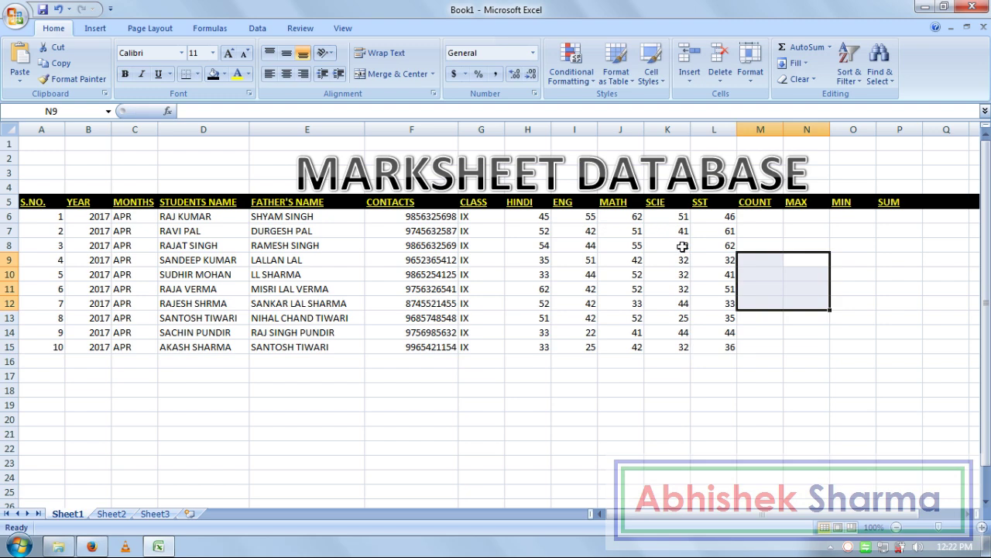
Insert =COUNT(H6:L6) in M6 through the Insert Function dialog
click(763, 217)
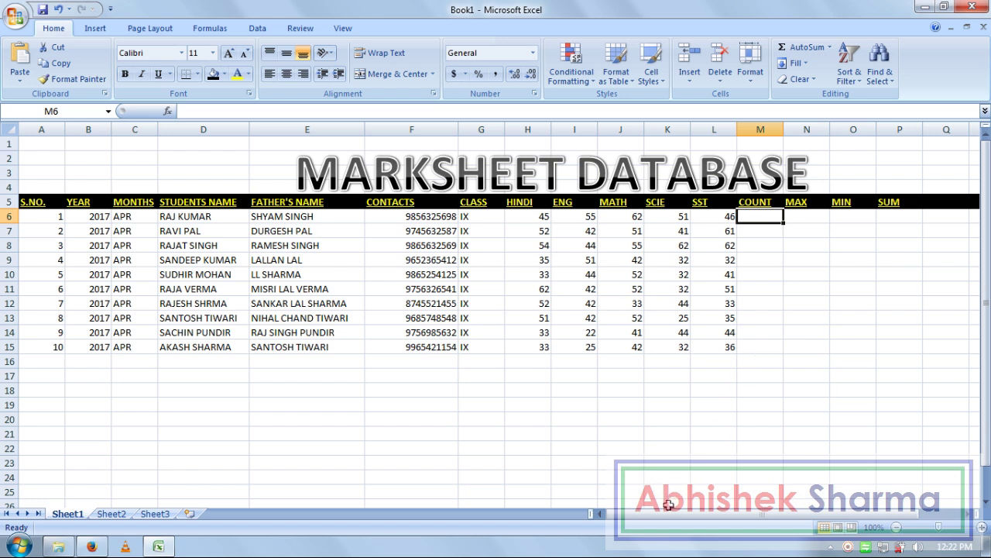
mouse_move(671, 515)
mouse_down()
mouse_move(722, 521)
mouse_move(686, 511)
mouse_up()
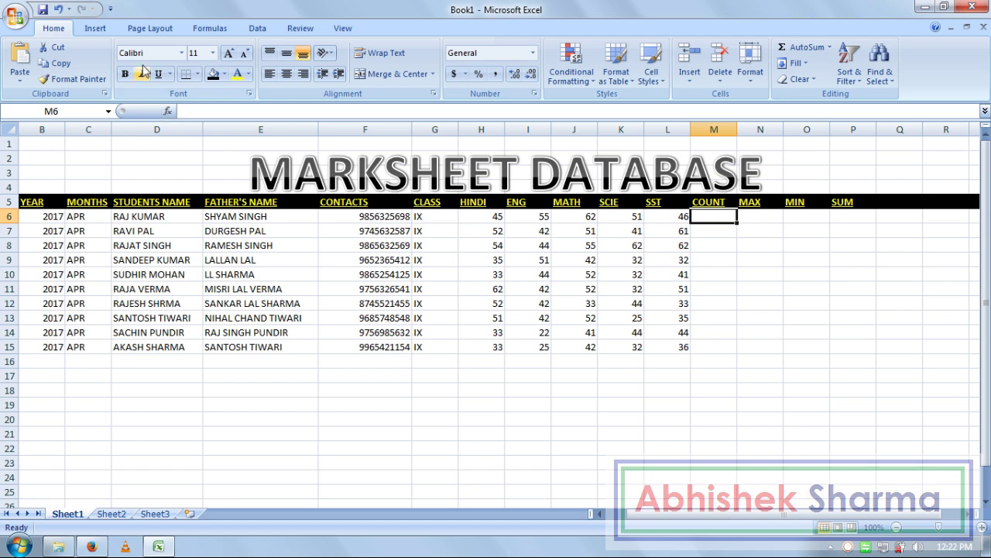
click(169, 112)
text(COUNT)
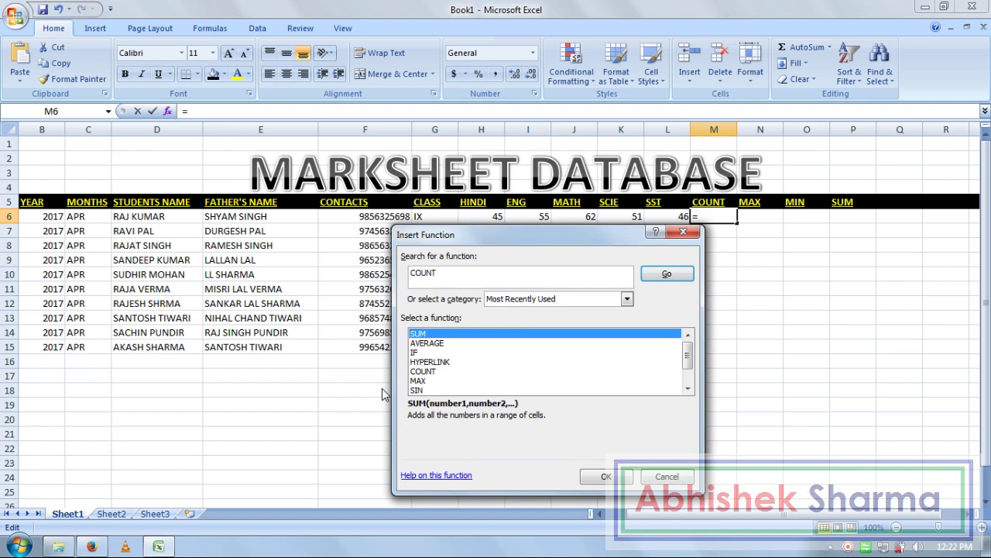
key(Tab)
key(Return)
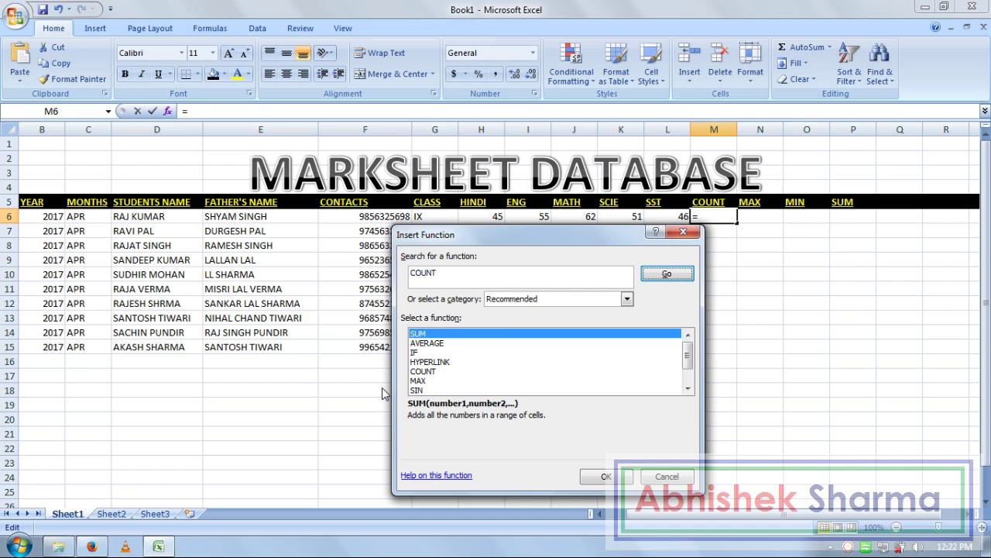
key(Return)
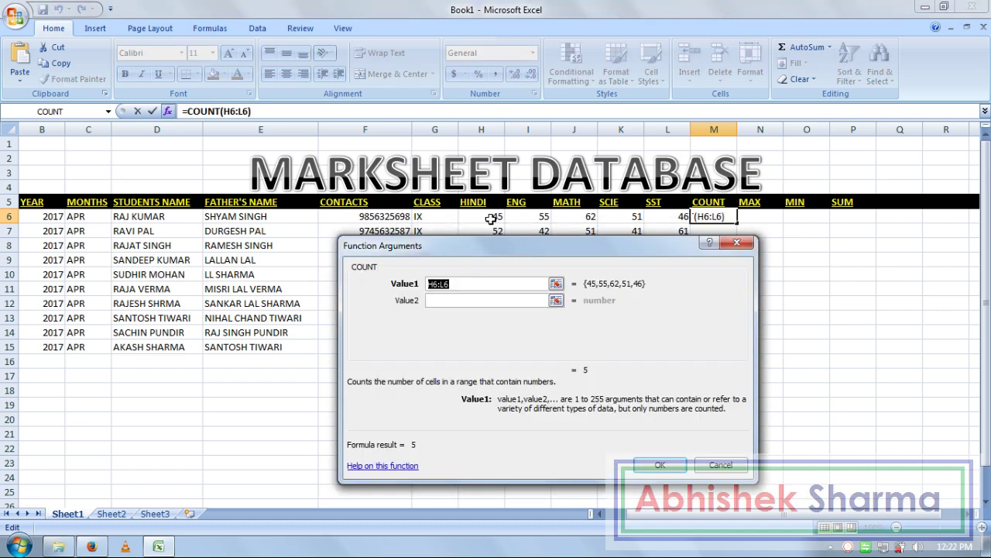
drag(491, 219, 652, 219)
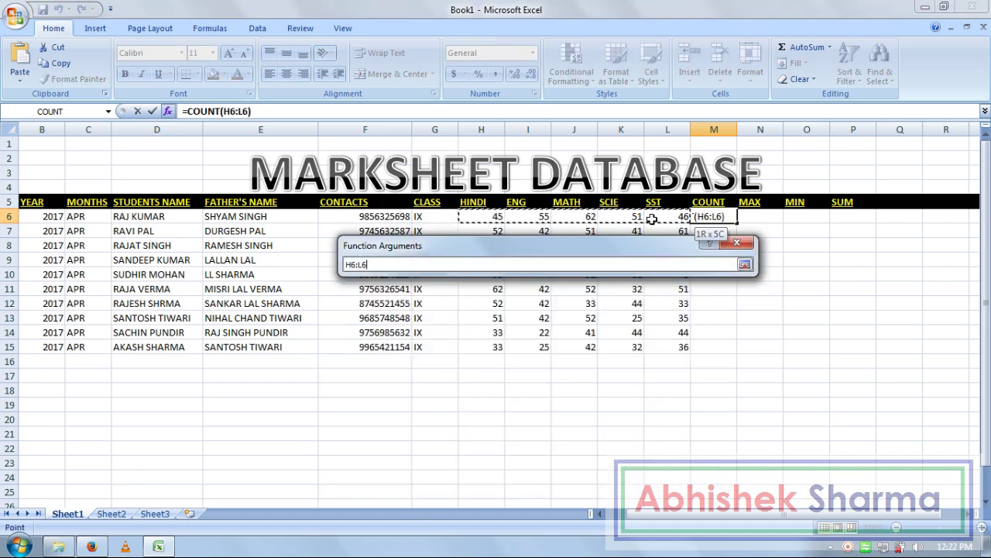
click(656, 463)
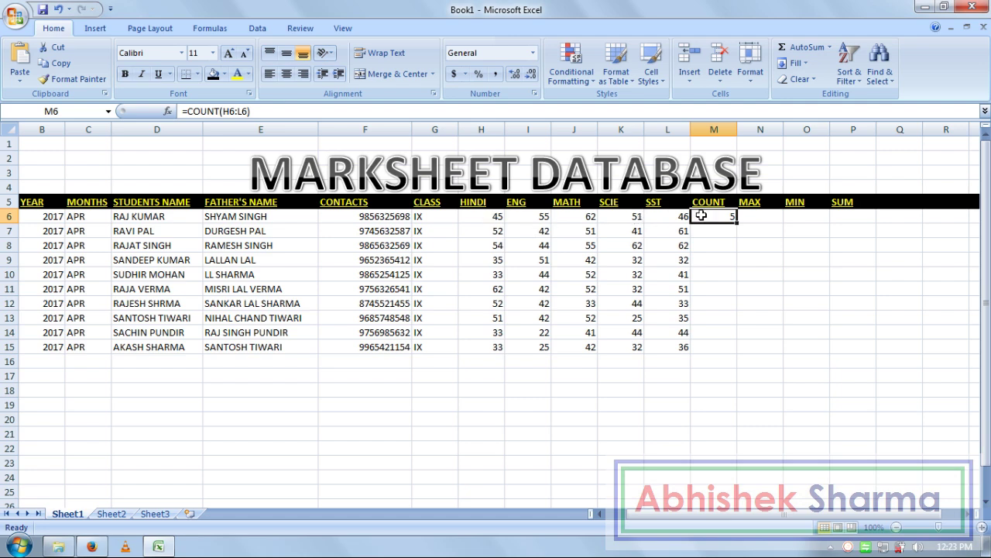
Clear the first student's MATH mark in J6 and watch the COUNT in M6 drop
click(497, 217)
key(Right)
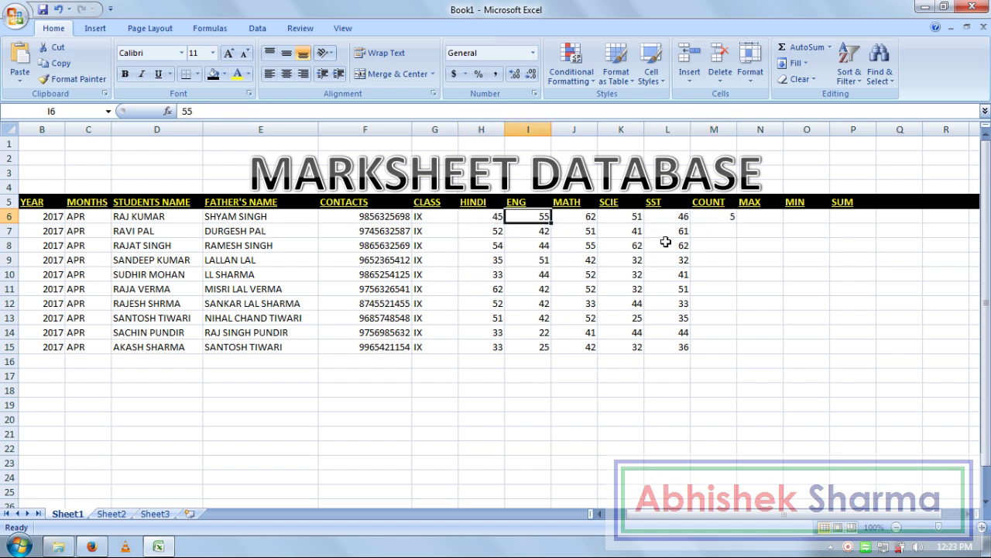
key(Right)
key(Right)
key(Right)
key(Left)
key(Left)
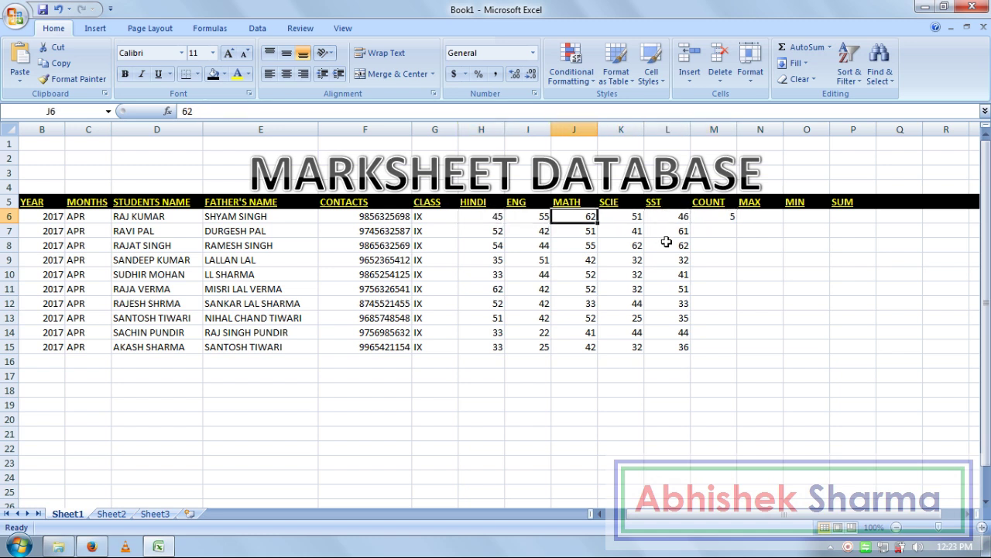
key(Delete)
key(Right)
key(Right)
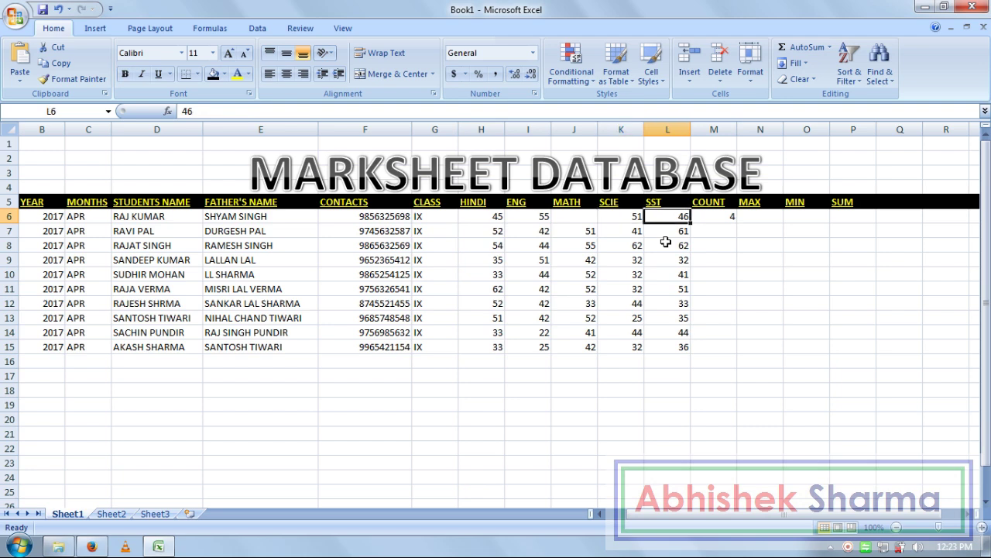
key(Right)
key(Left)
key(Left)
key(Left)
key(Left)
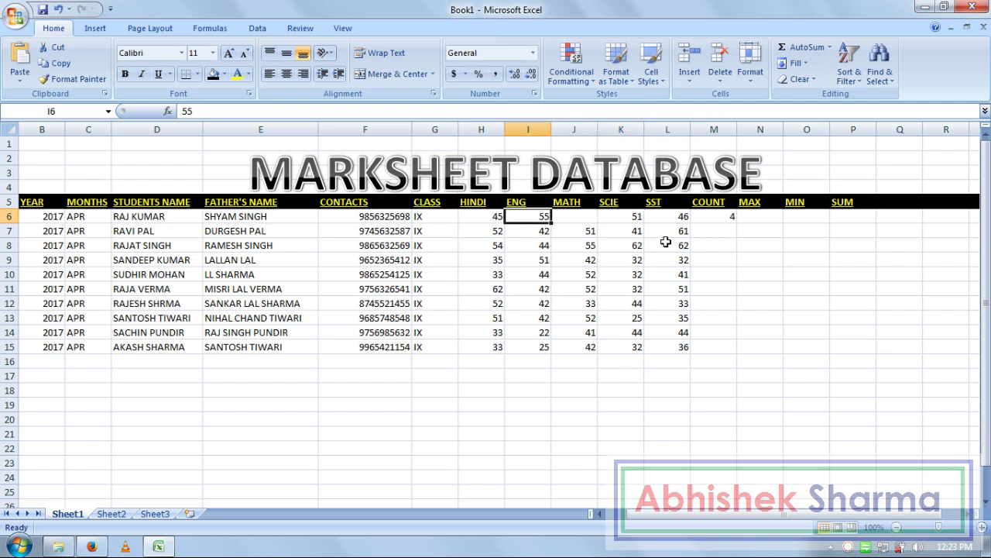
key(Right)
key(Right)
key(Right)
key(Right)
key(Right)
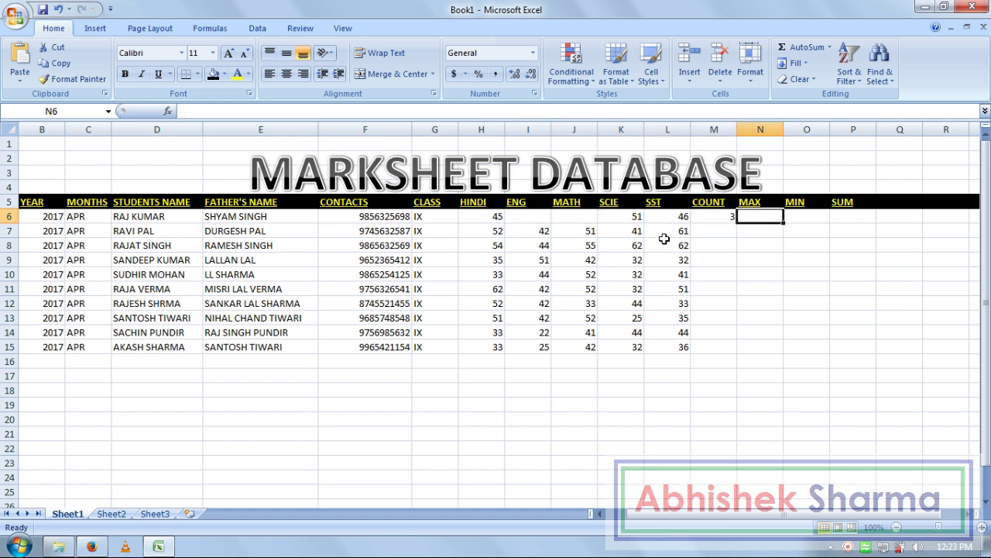
key(Left)
Undo the deletion so row 6 again holds 45, 55, 62, 51, 46 and M6 counts 5
key(ctrl+z)
key(ctrl+z)
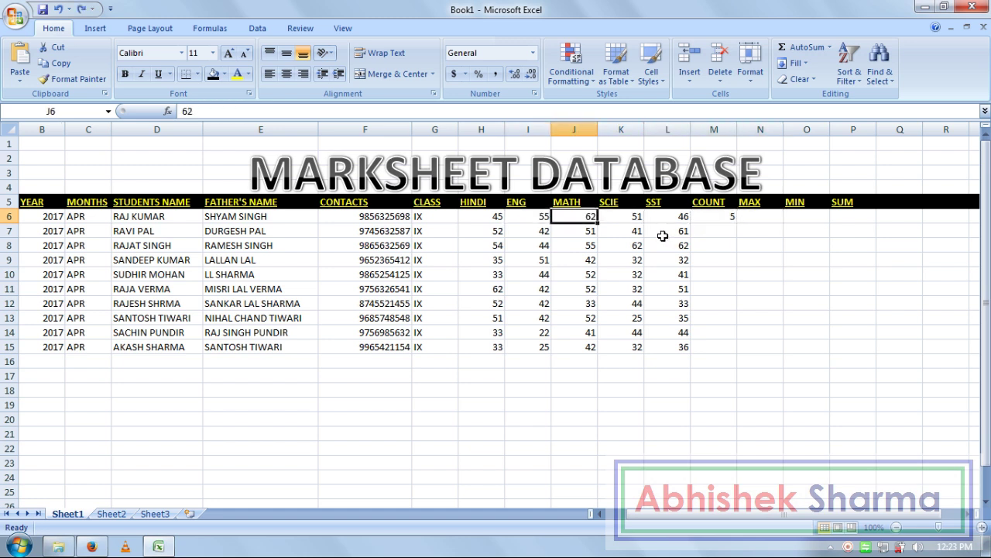
key(Right)
key(Right)
key(Right)
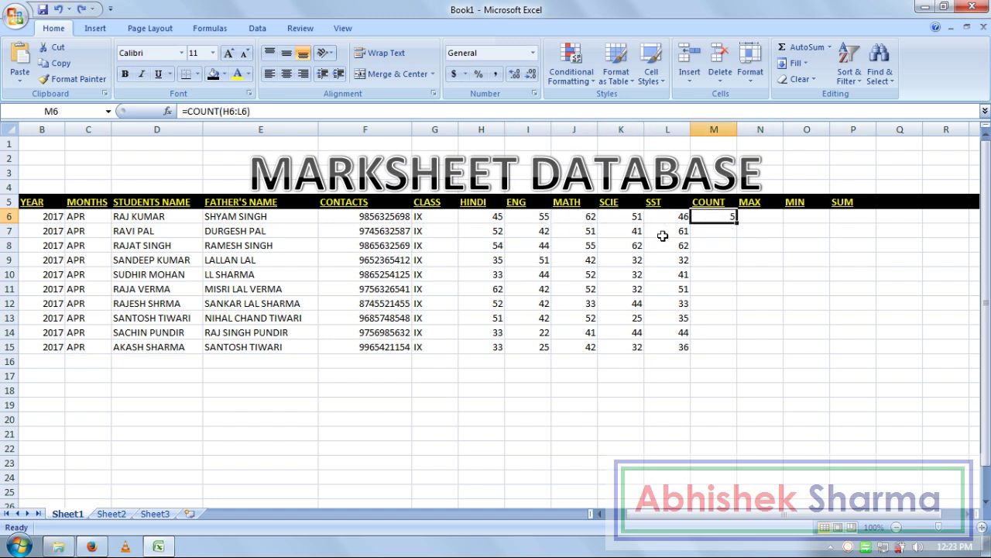
key(Right)
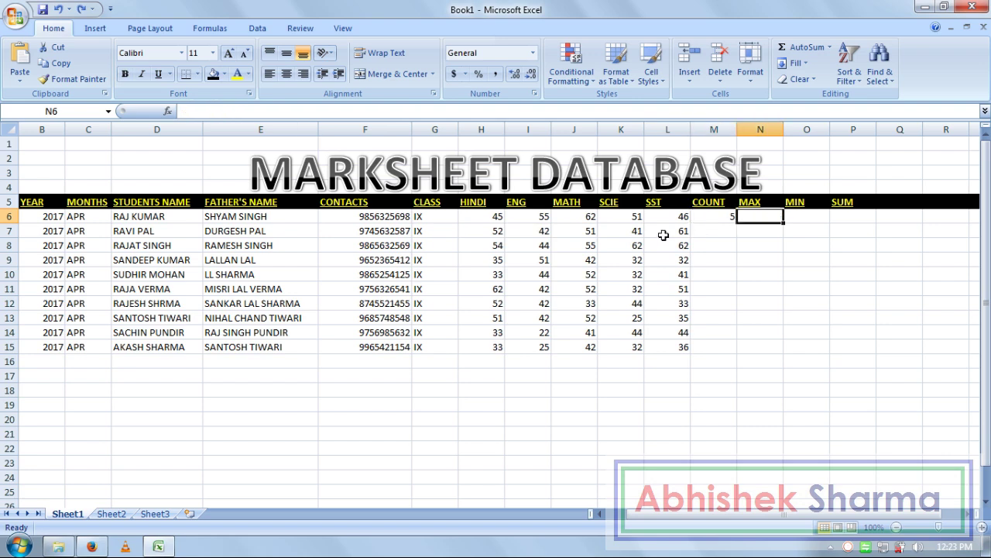
Insert =MAX(H6:L6) in N6 through Insert Function, returning 62
click(167, 110)
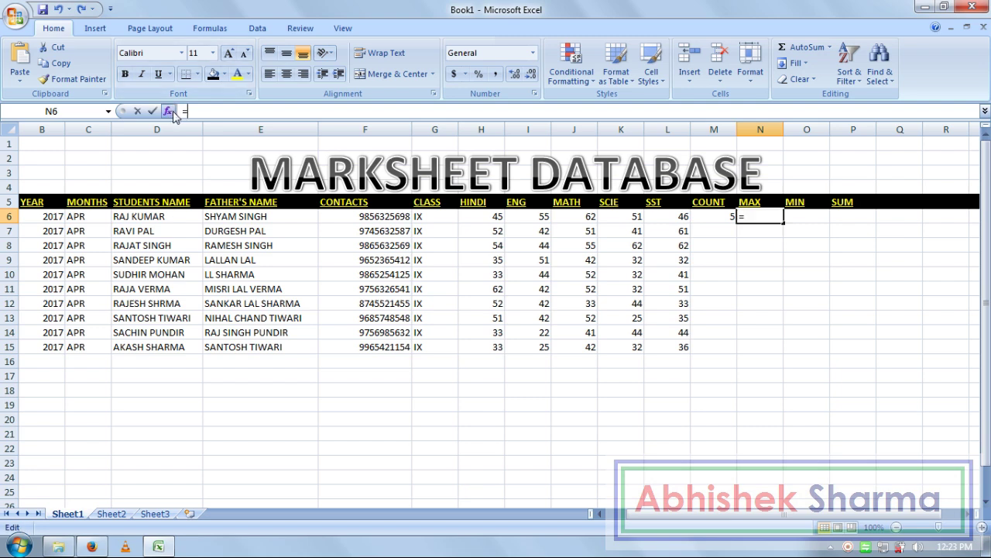
text(MAX)
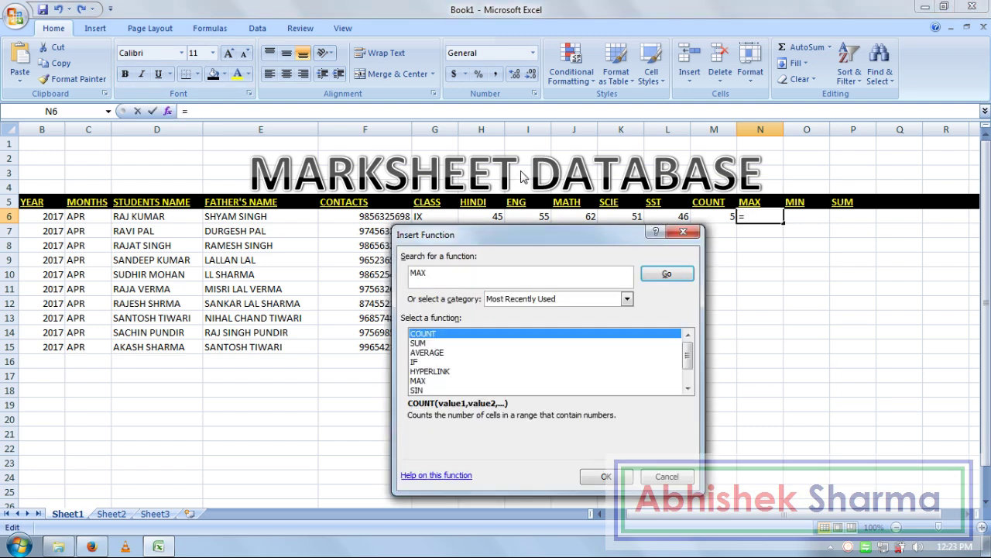
click(664, 275)
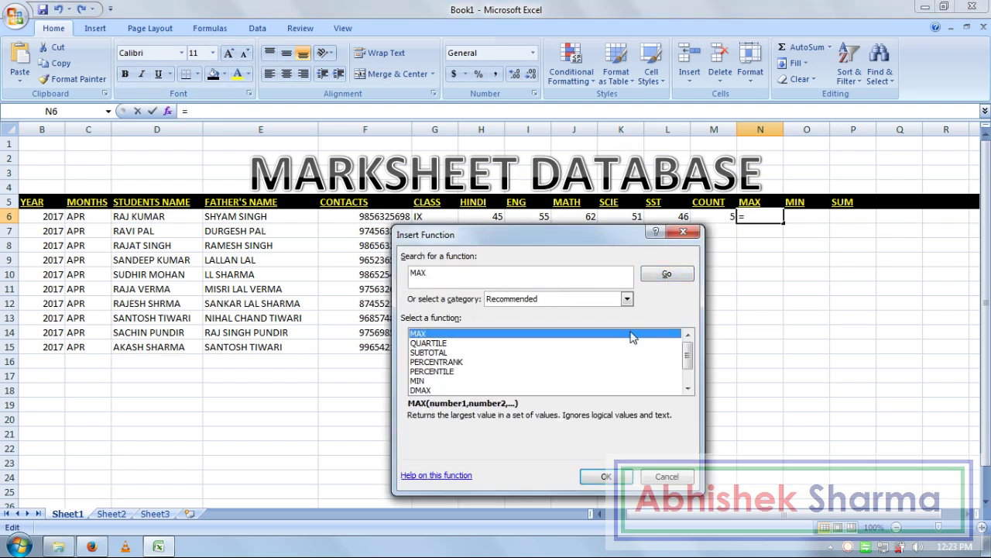
click(598, 475)
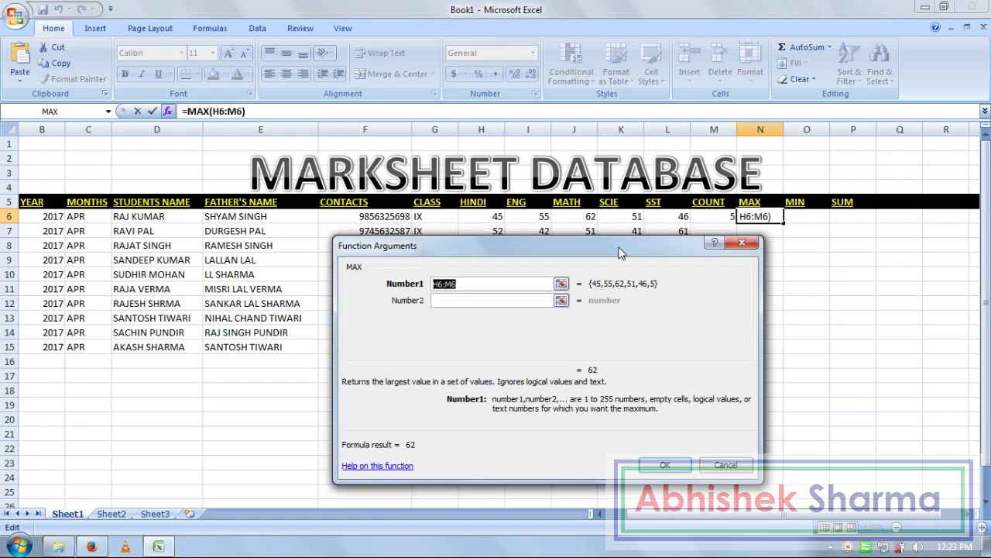
drag(618, 250, 634, 276)
drag(489, 219, 668, 220)
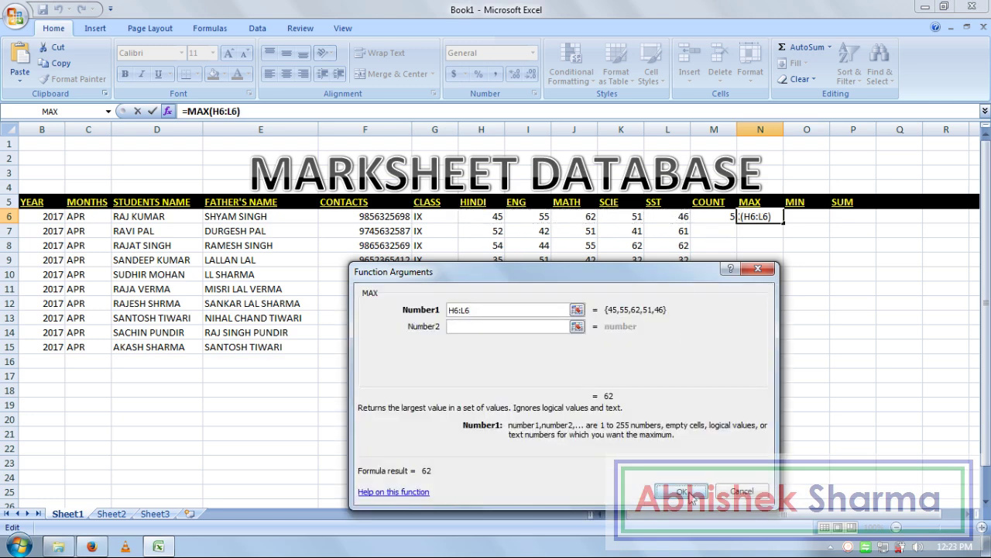
click(693, 491)
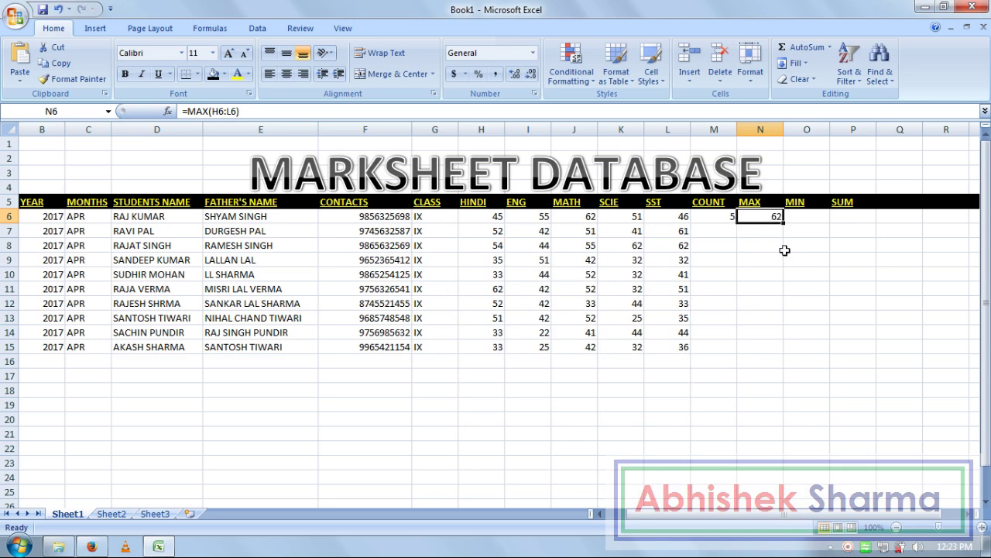
click(805, 218)
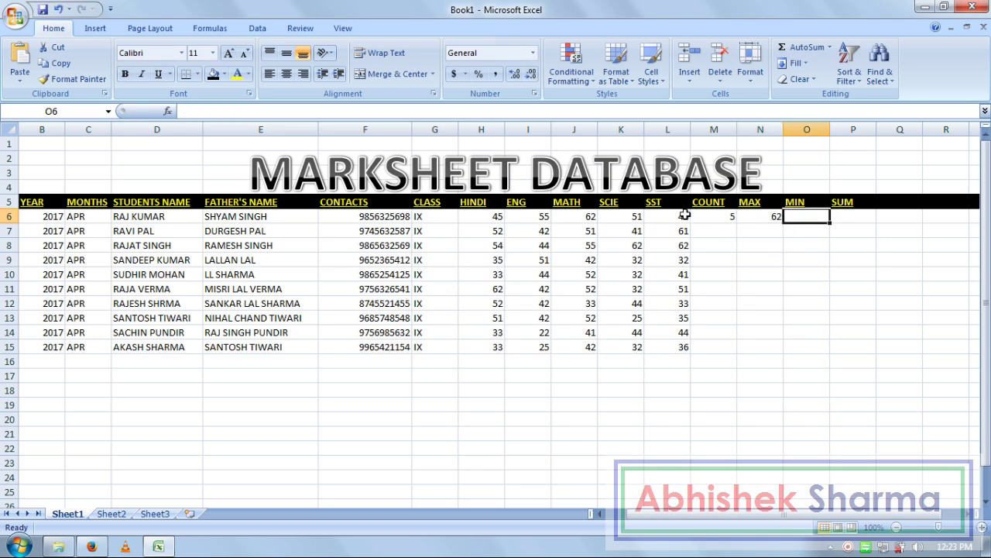
Insert =MIN(H6:L6) in O6 through Insert Function, returning 45
click(167, 111)
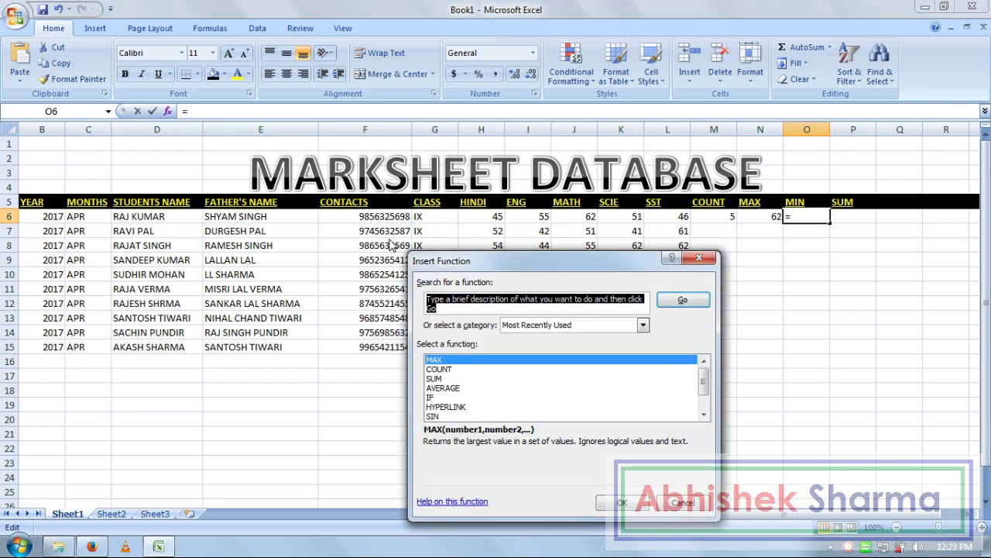
text(MIN)
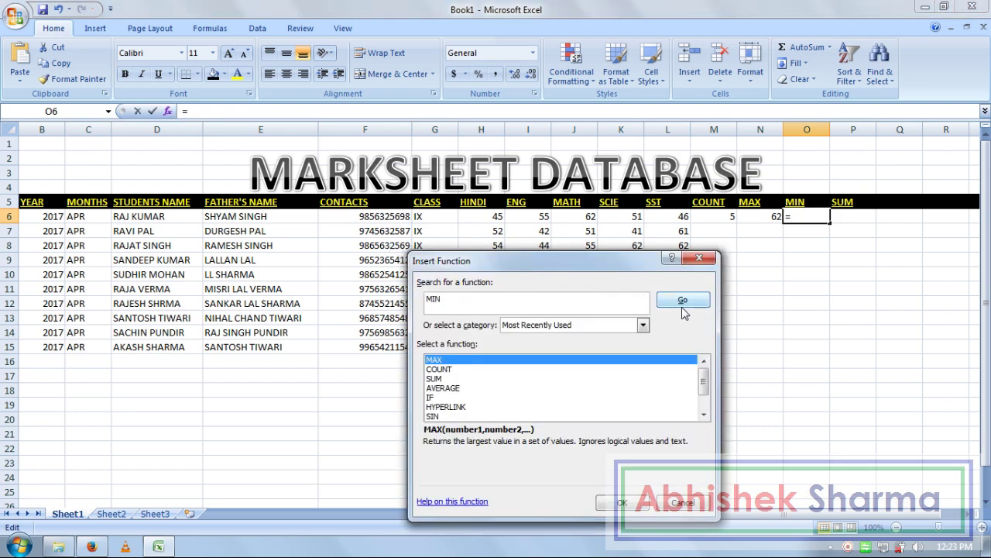
click(695, 306)
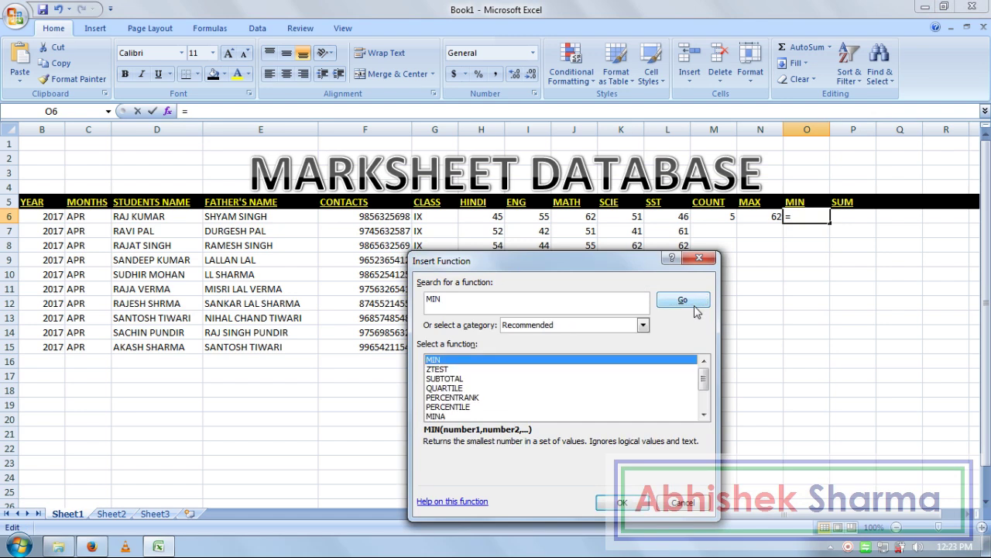
click(625, 502)
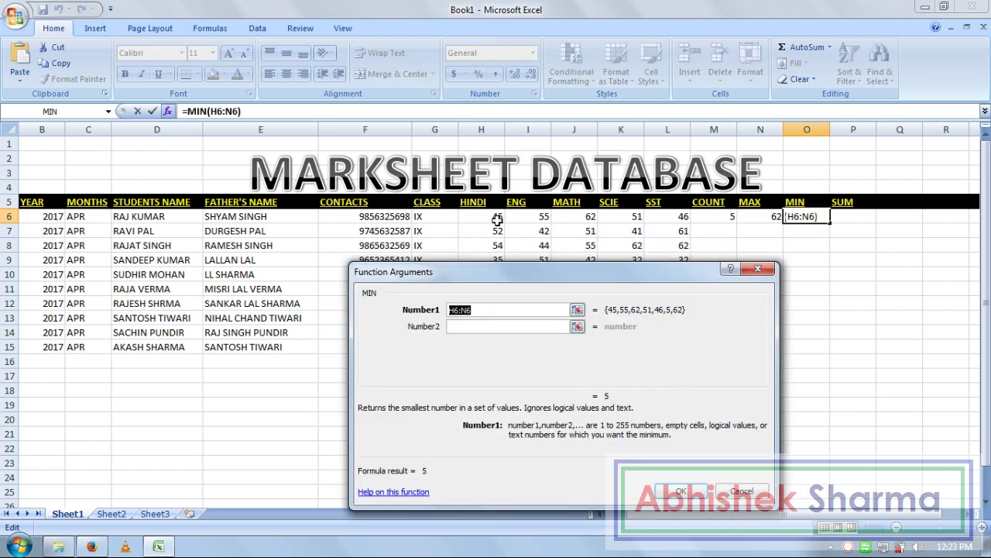
drag(484, 222, 666, 220)
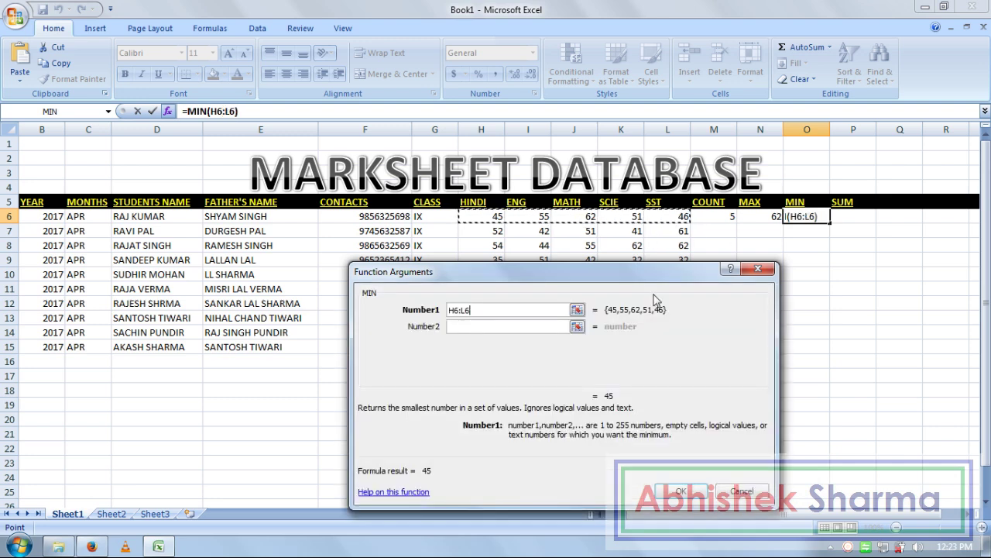
click(679, 494)
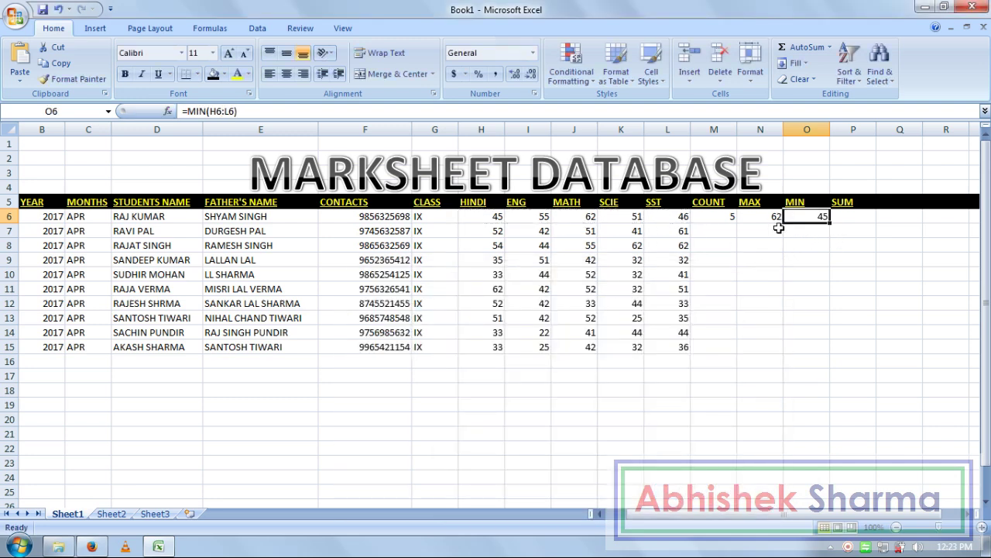
click(852, 220)
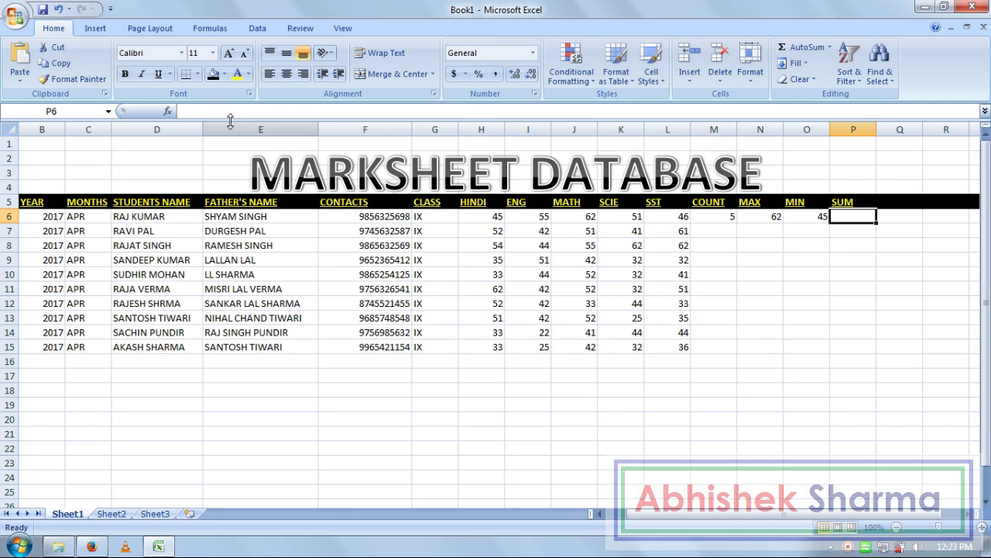
Insert =SUM(H6:L6) in P6 through Insert Function, totalling 259
click(168, 112)
text(SUM)
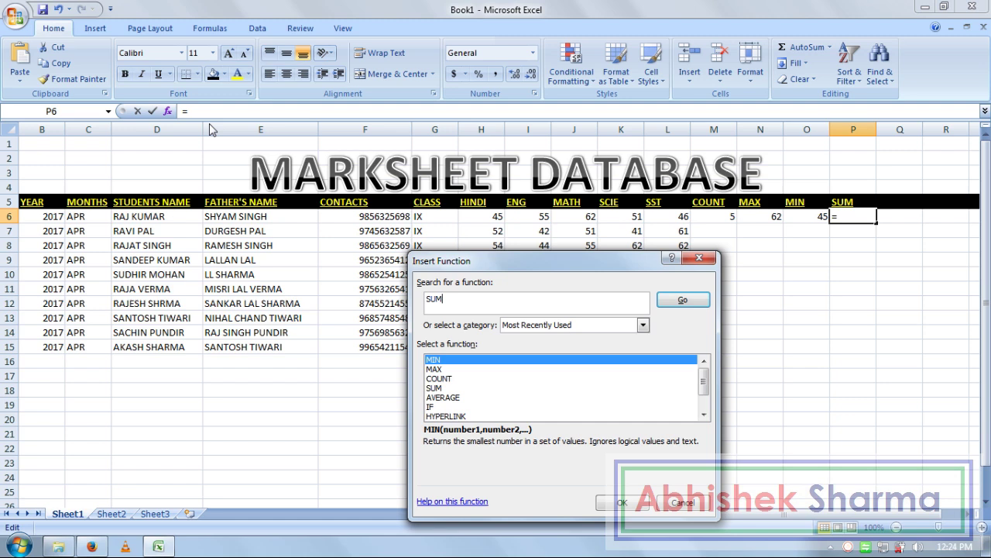
key(Return)
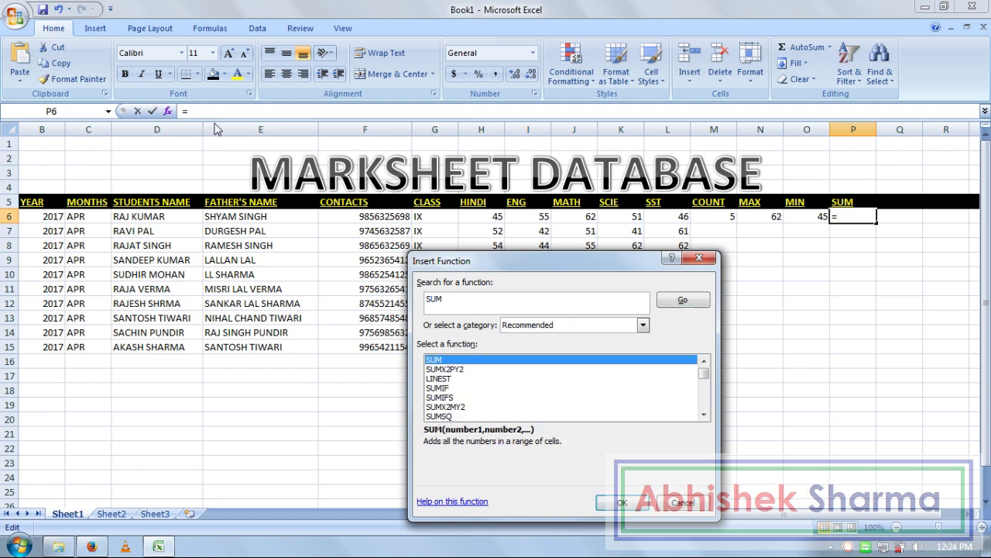
key(Return)
drag(474, 216, 682, 217)
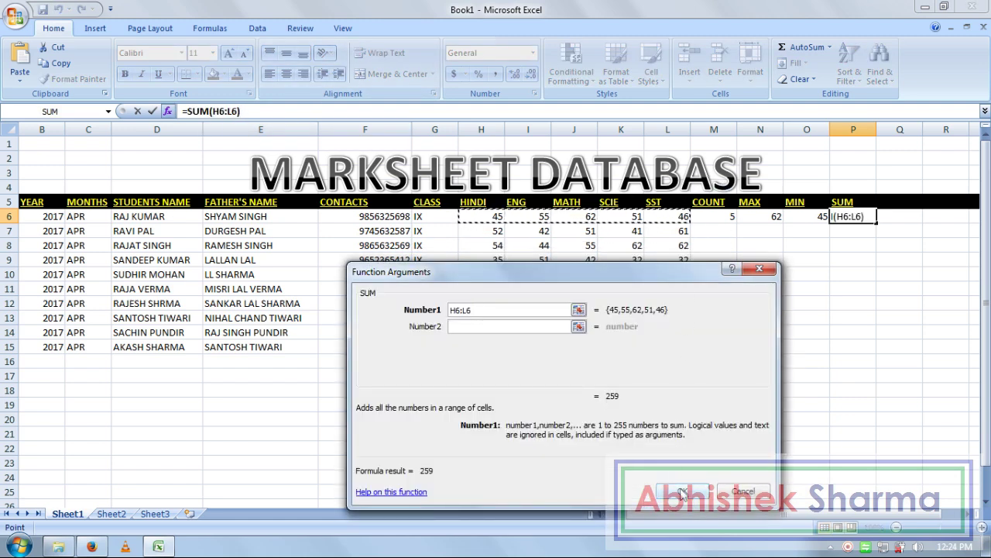
click(682, 491)
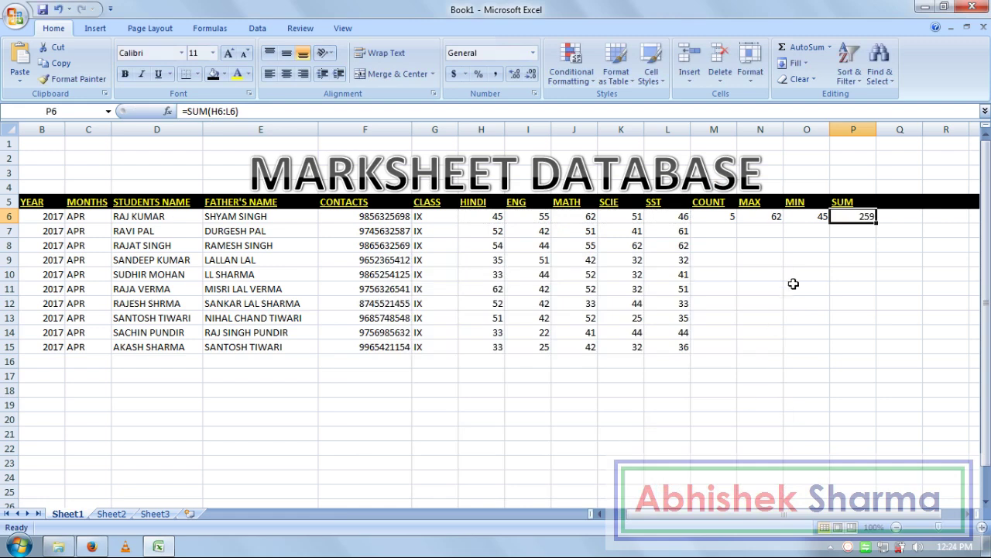
click(896, 201)
Add the AVERAGE heading in Q5 and enter =AVERAGE(H6:L6) in Q6, giving 51.8
text(AVERAGE)
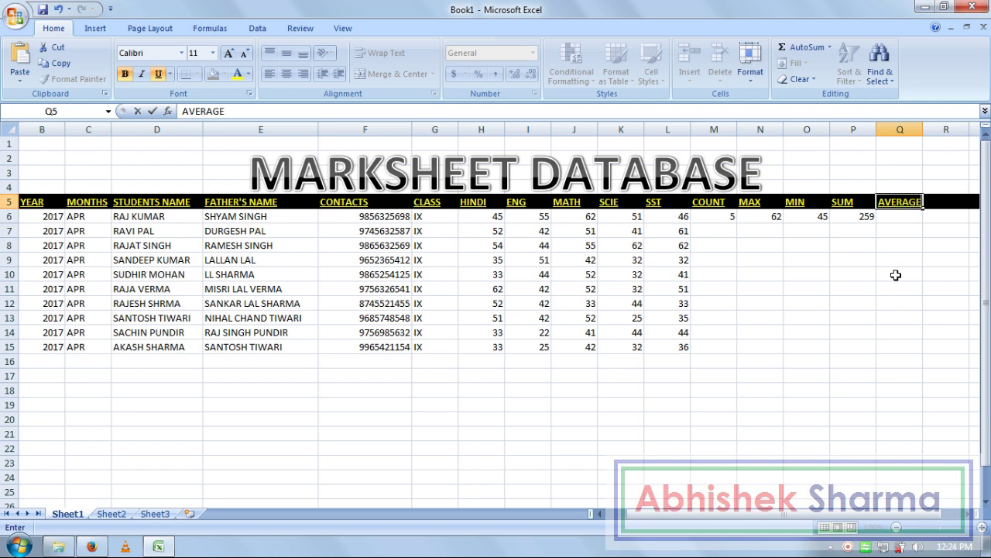
key(Return)
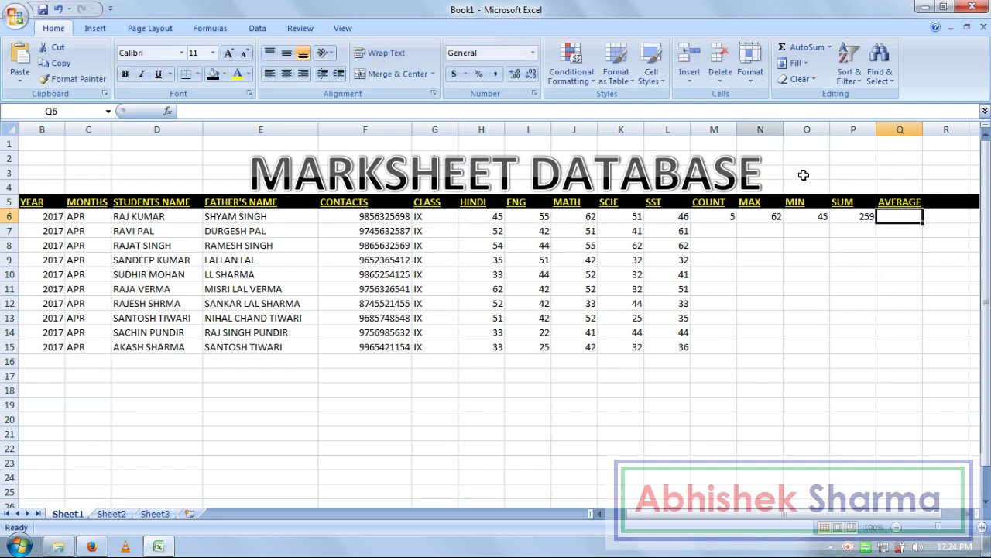
click(168, 111)
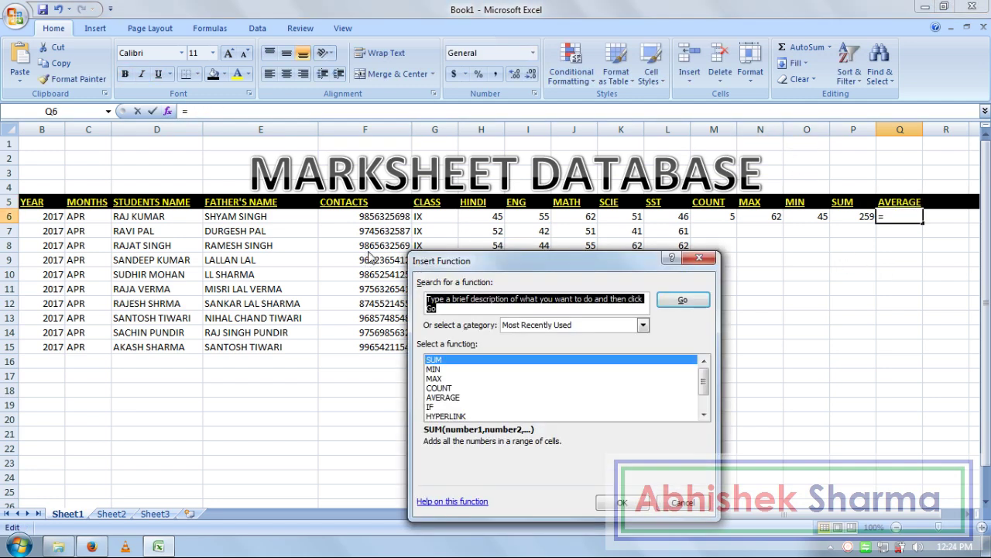
text(AVERAGE)
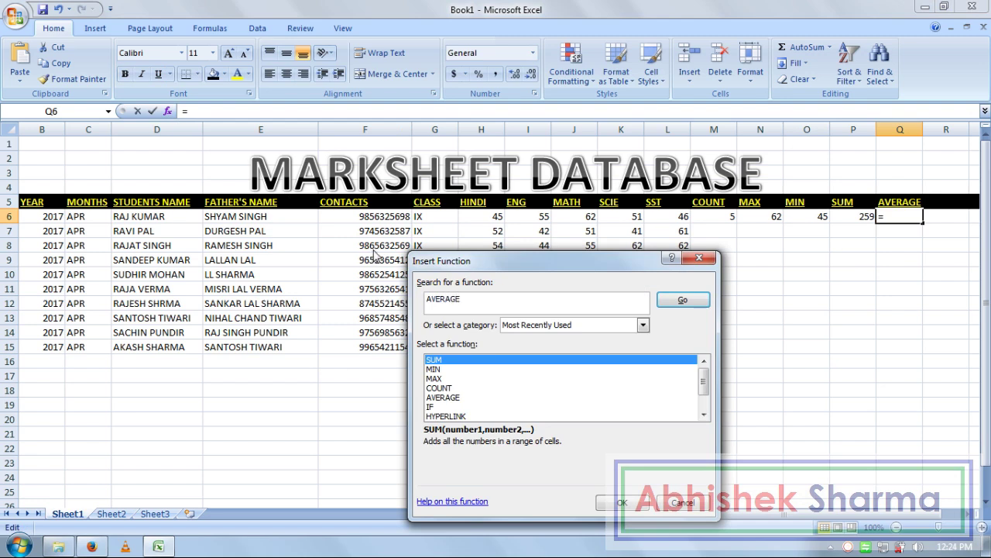
key(Return)
key(Return)
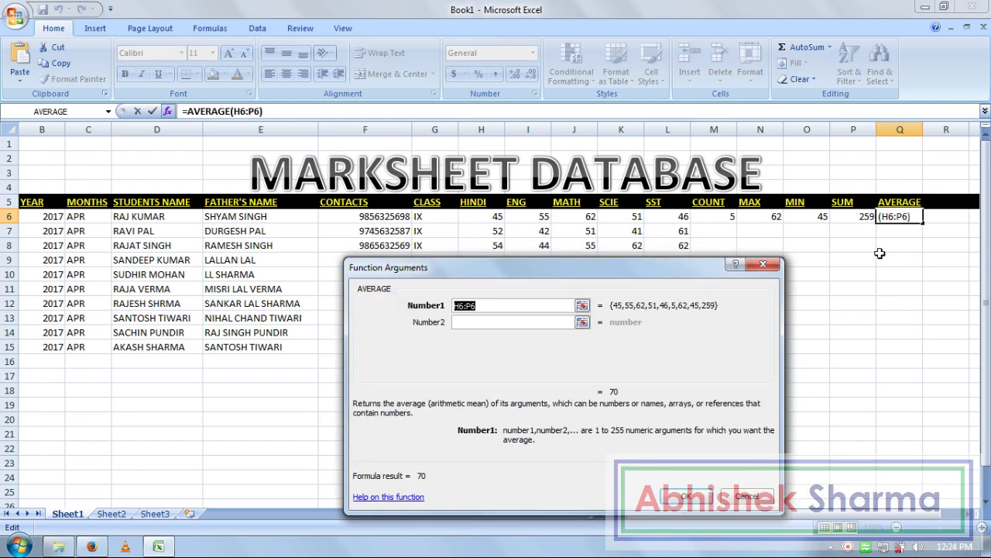
drag(488, 216, 647, 218)
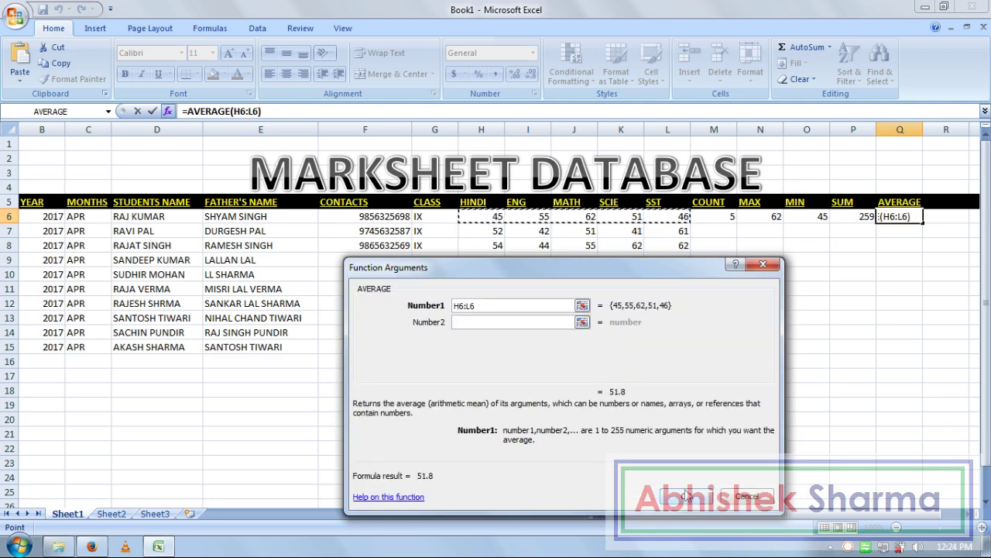
click(688, 494)
Enter =COUNT(H7:L7) in M7 for the second student, returning 5
click(720, 230)
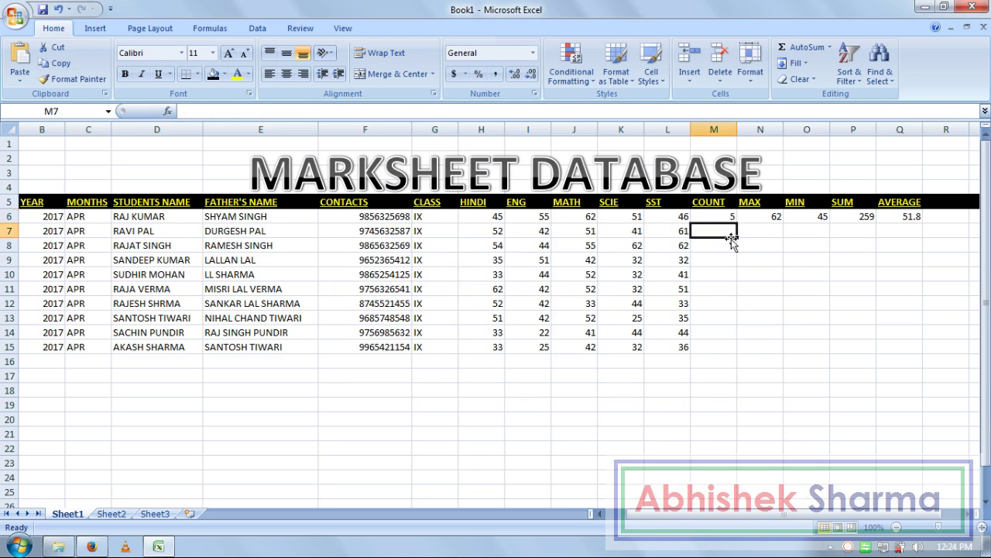
text(=)
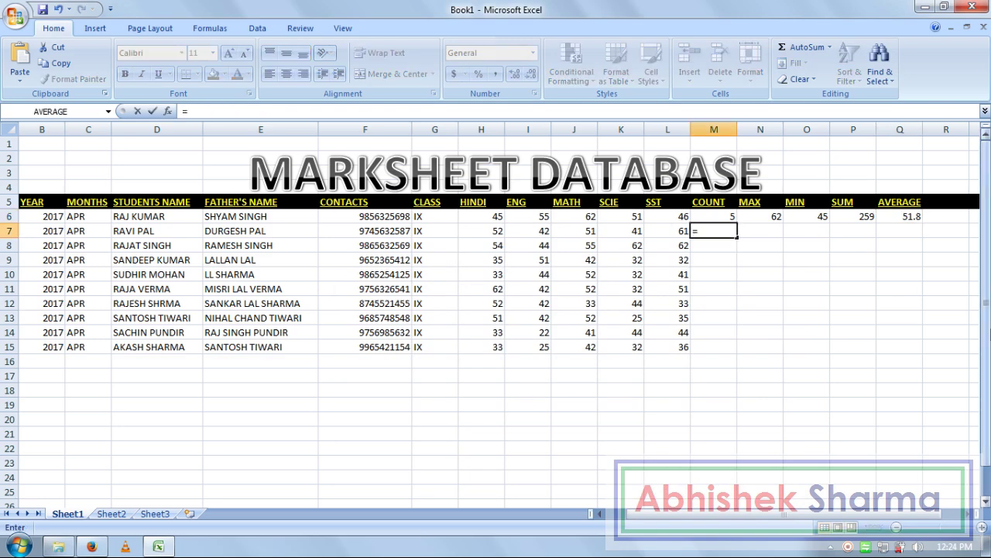
text(COUNT)
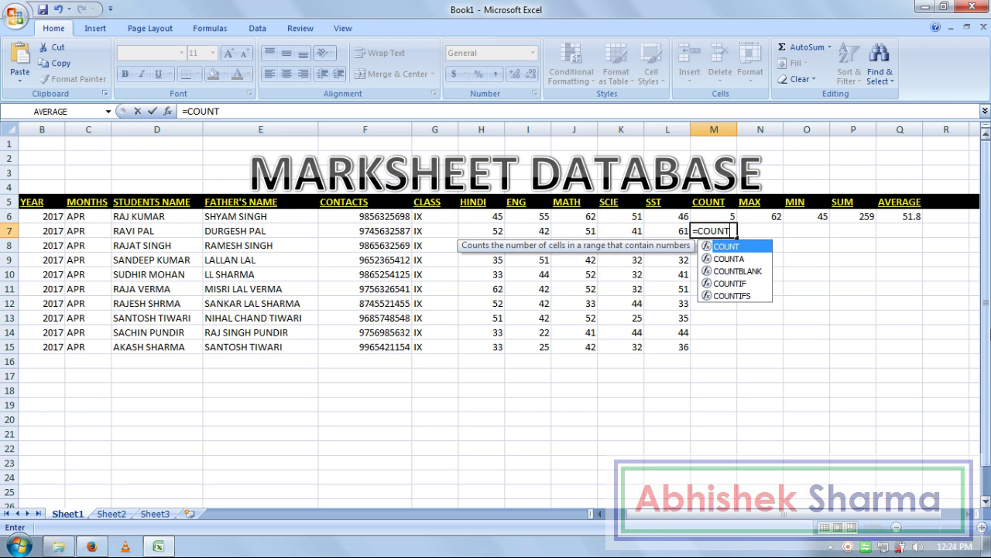
text(()
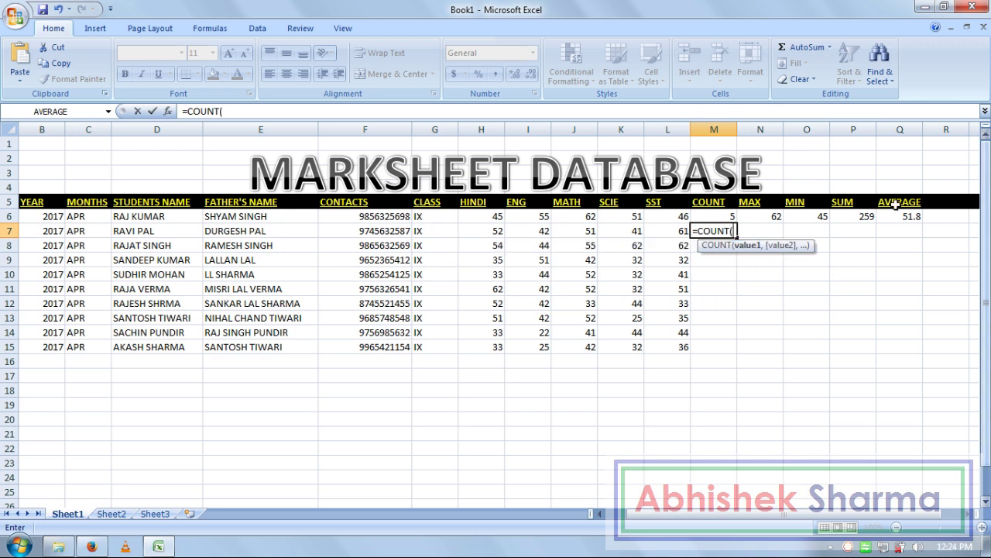
mouse_move(496, 230)
mouse_down()
mouse_move(635, 222)
mouse_move(672, 230)
mouse_up()
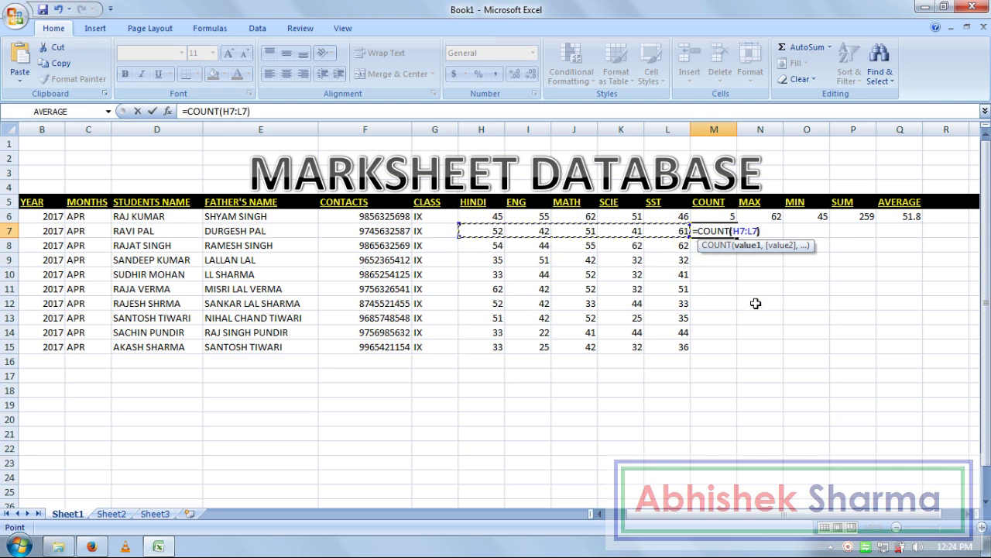
key(Return)
Enter =MAX(H7:L7) in N7, returning 61
key(Right)
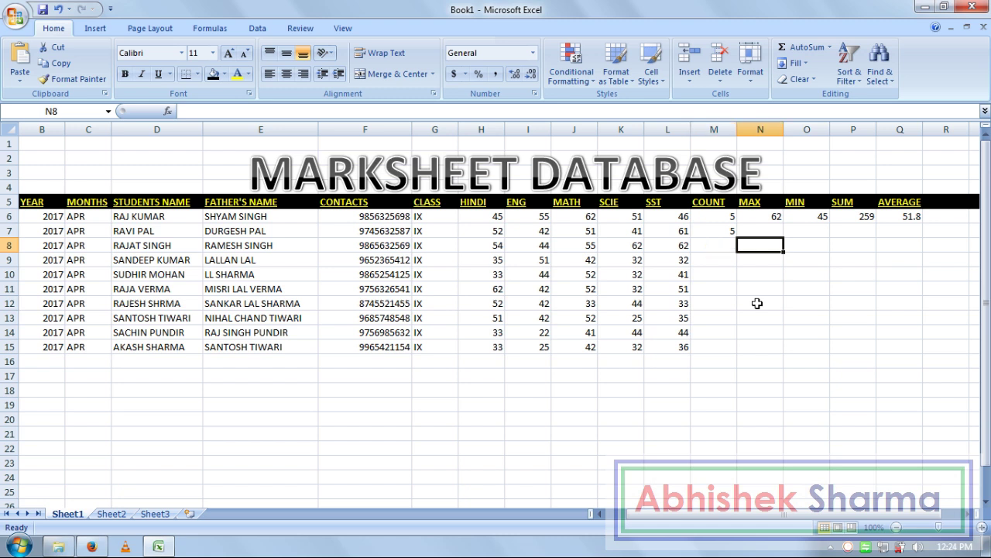
key(Up)
text(=)
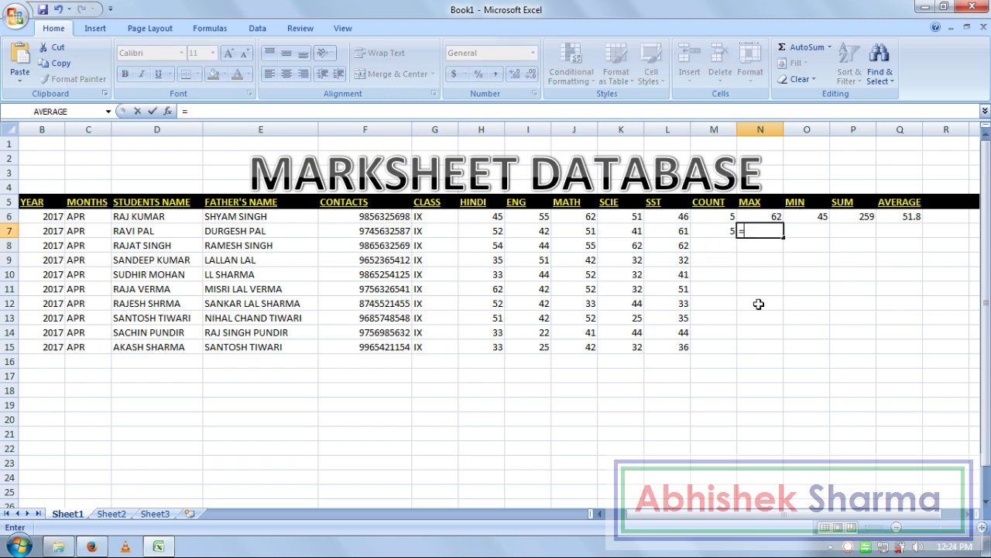
text(MAX)
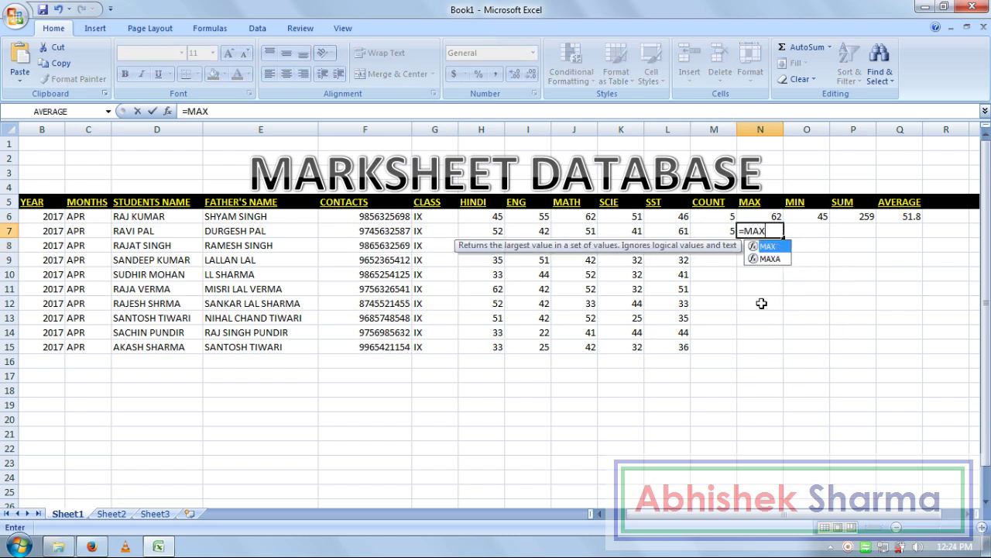
text(()
click(491, 232)
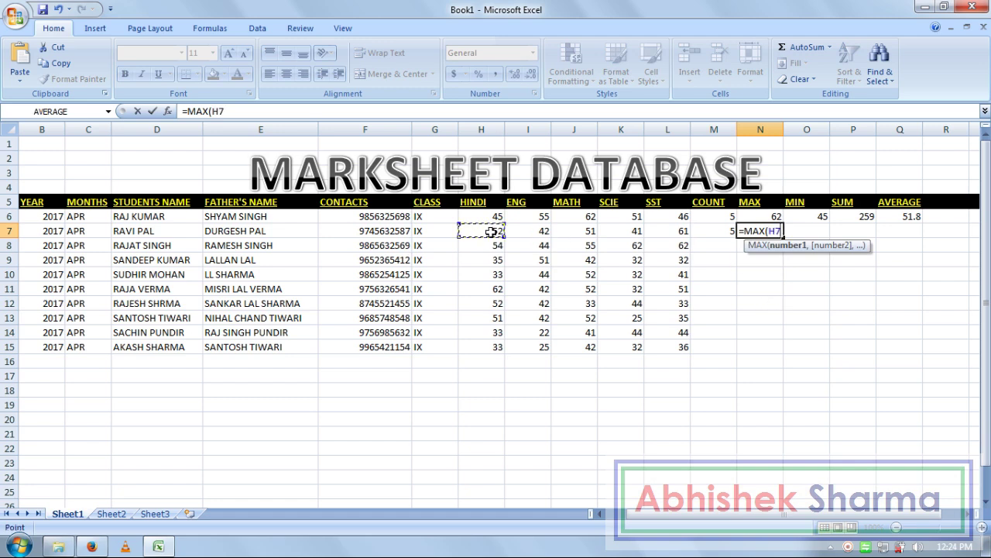
drag(491, 231, 667, 230)
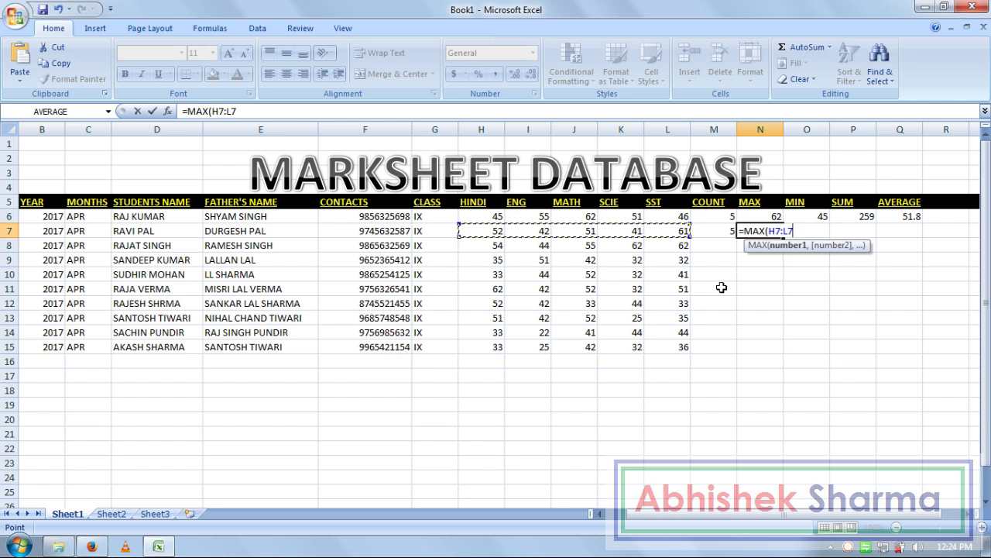
text())
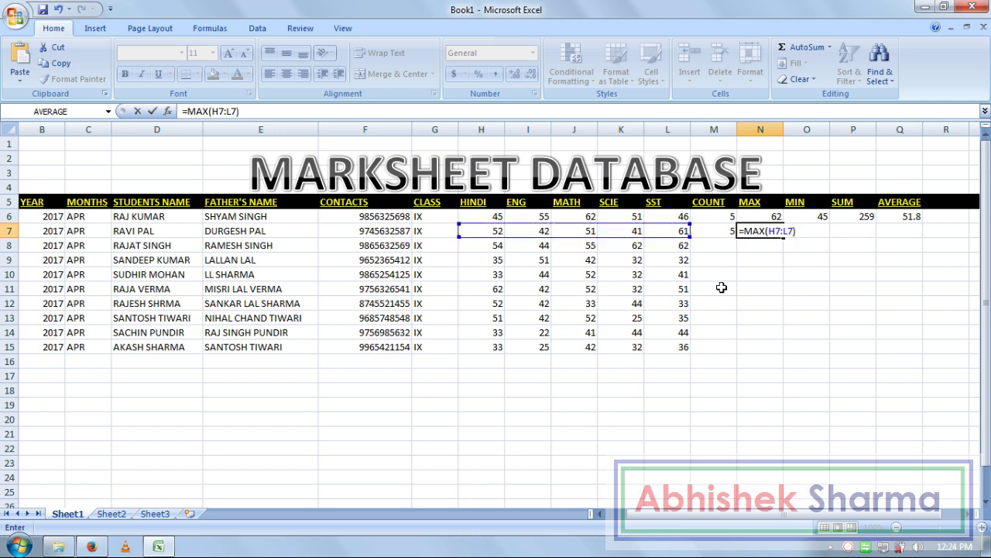
key(ctrl+Return)
key(Right)
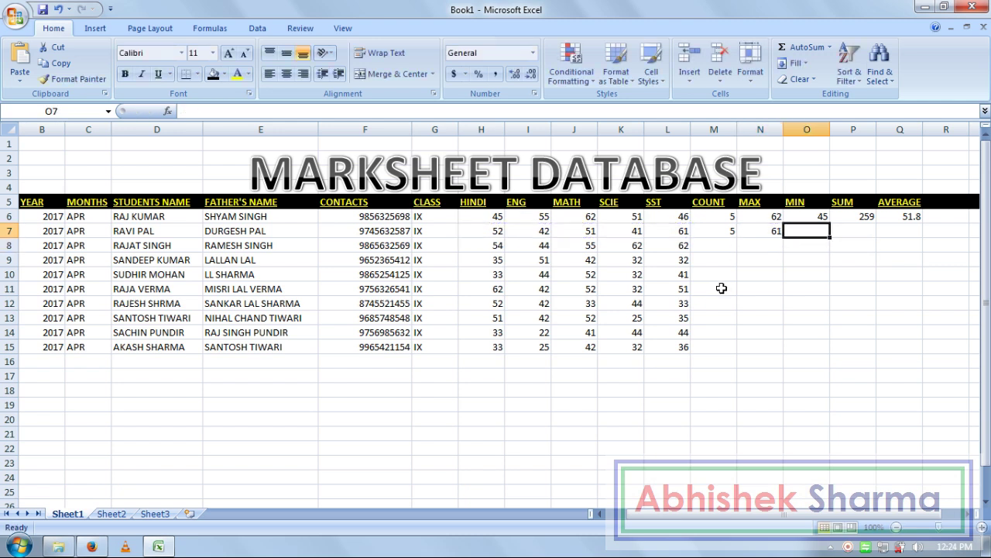
text(=MIN)
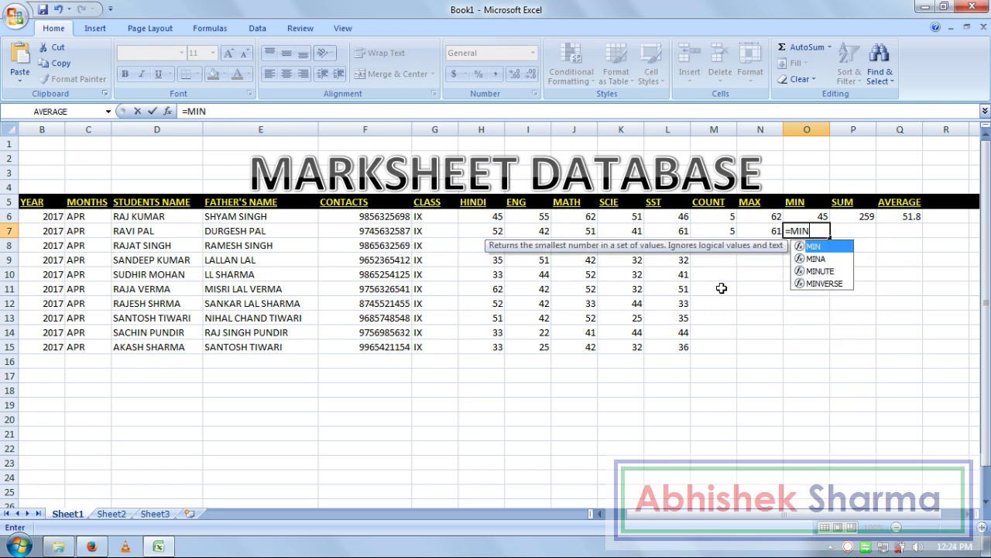
text(()
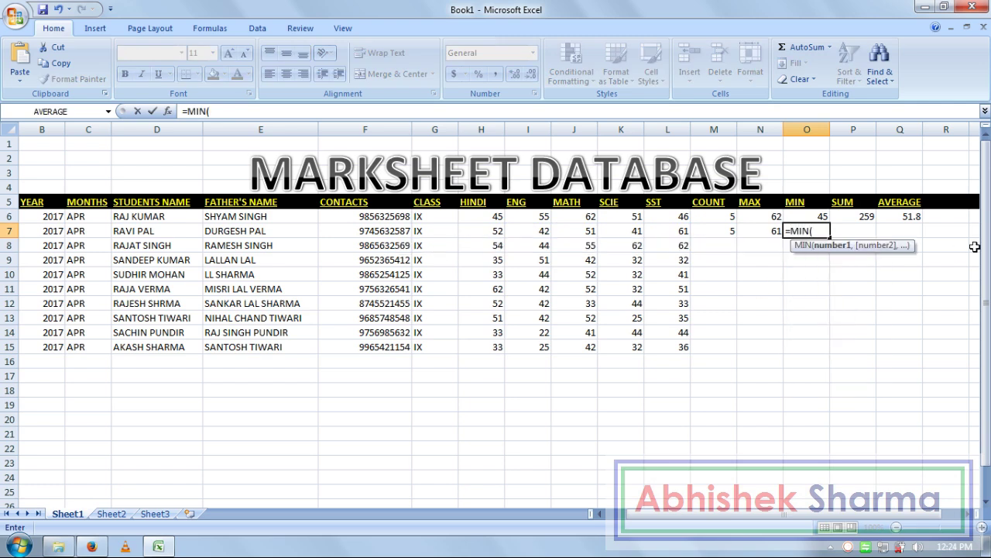
Complete =MIN(H7:L7) in O7, giving 41
drag(489, 229, 668, 230)
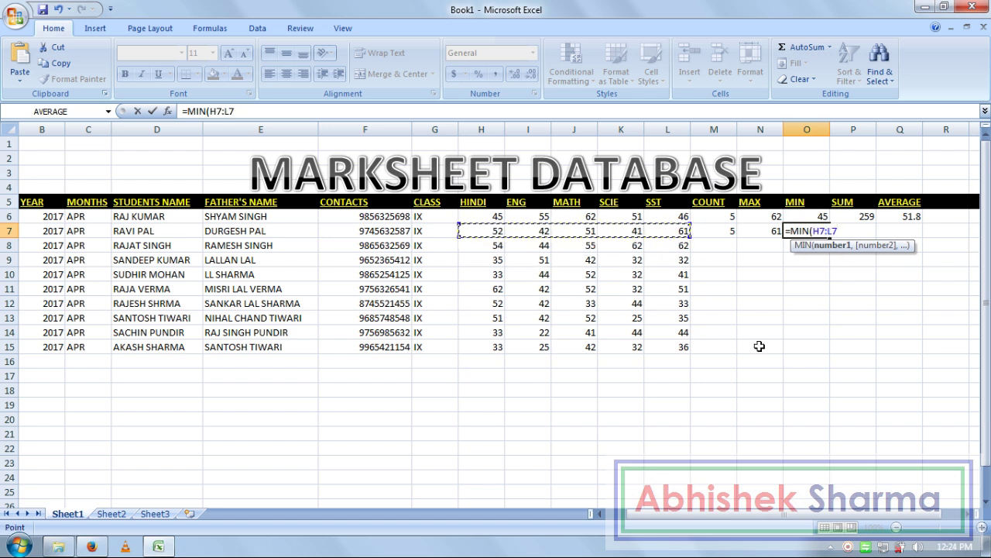
text())
key(Return)
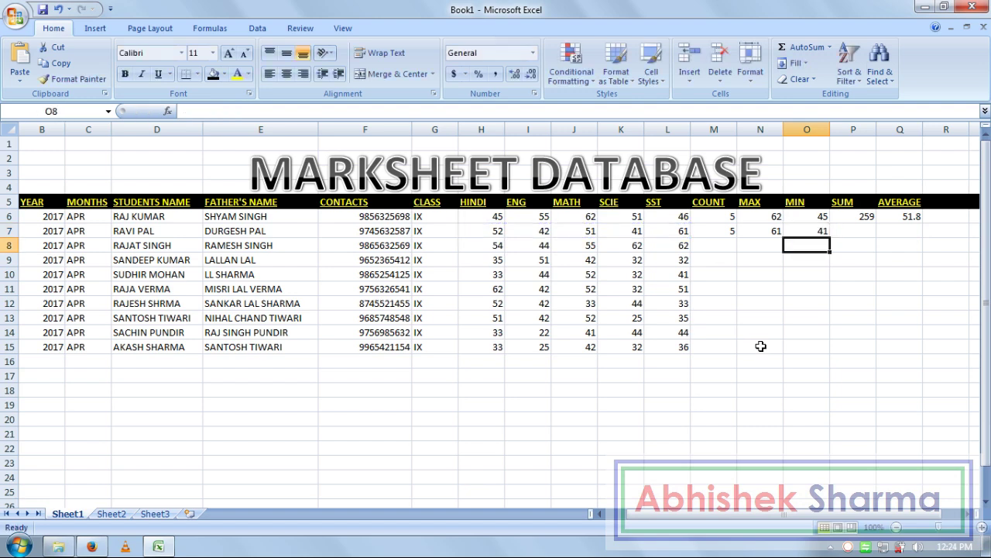
Enter =SUM(H7:L7) in P7, totalling 247
key(Up)
key(Right)
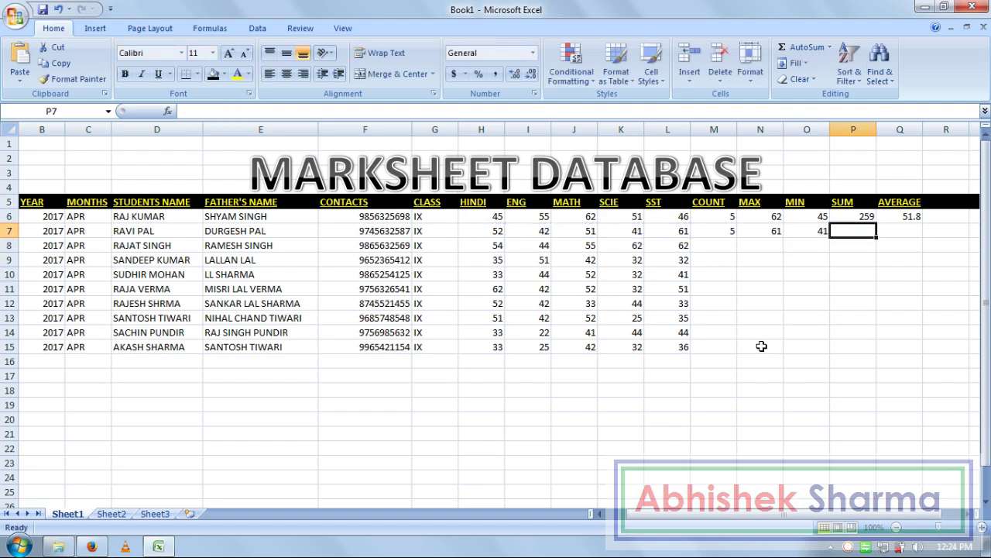
text(=SUM()
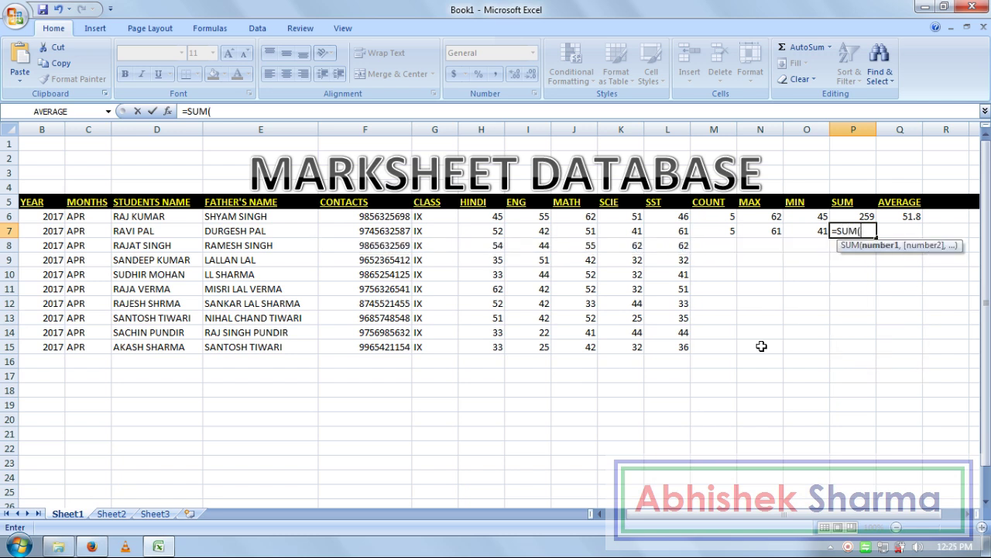
drag(485, 232, 656, 228)
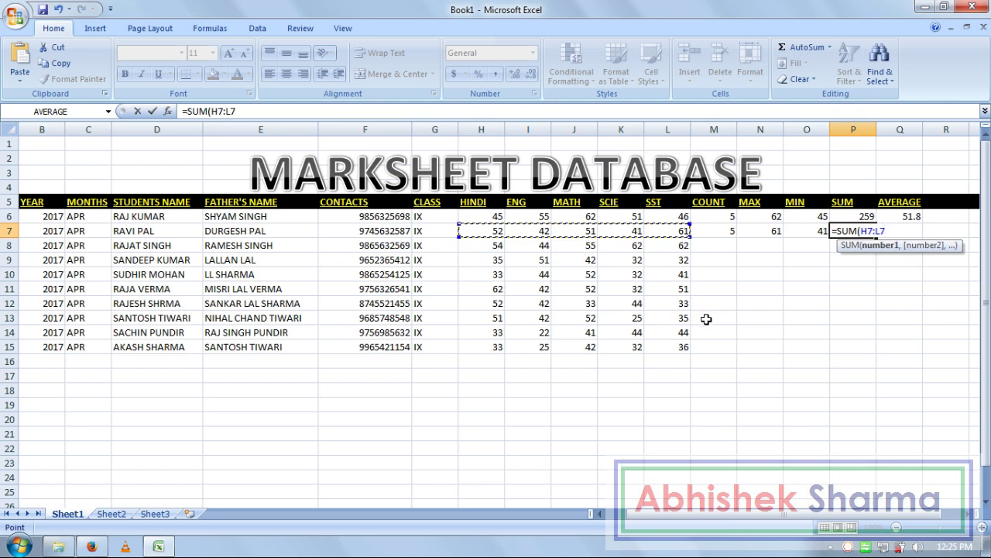
text())
key(Return)
Enter =AVERAGE(H7:L7) in Q7, giving 49.4
key(Right)
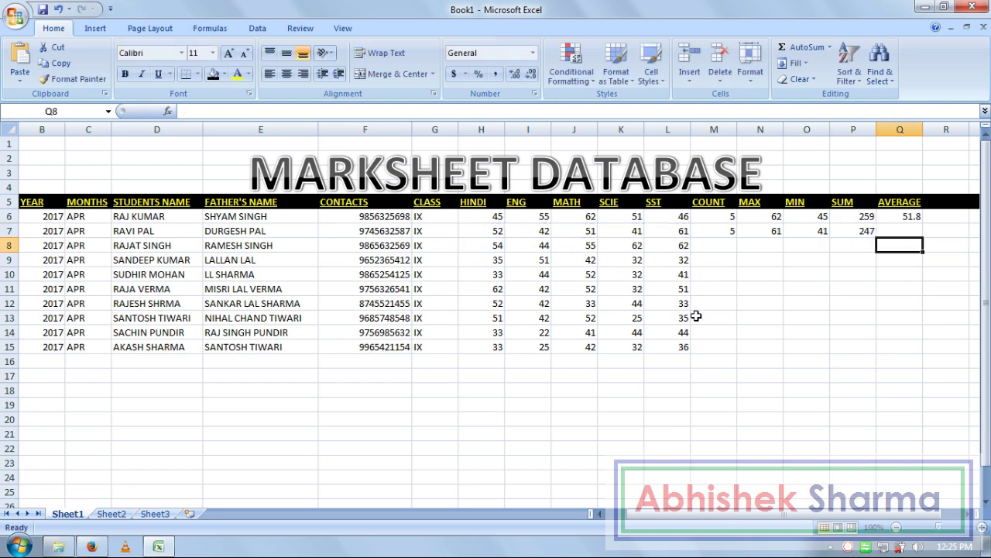
key(Up)
text(=AVERAGE)
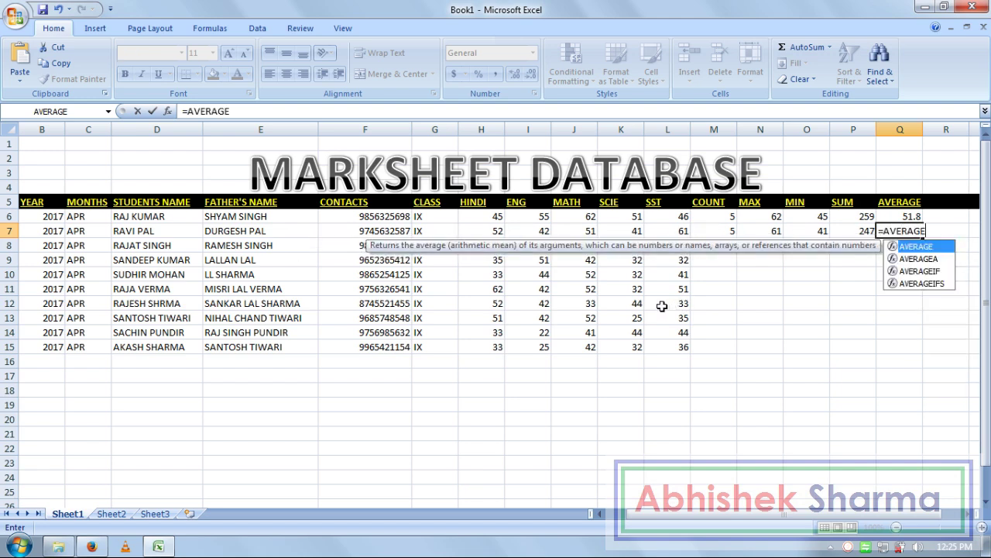
text(()
click(505, 231)
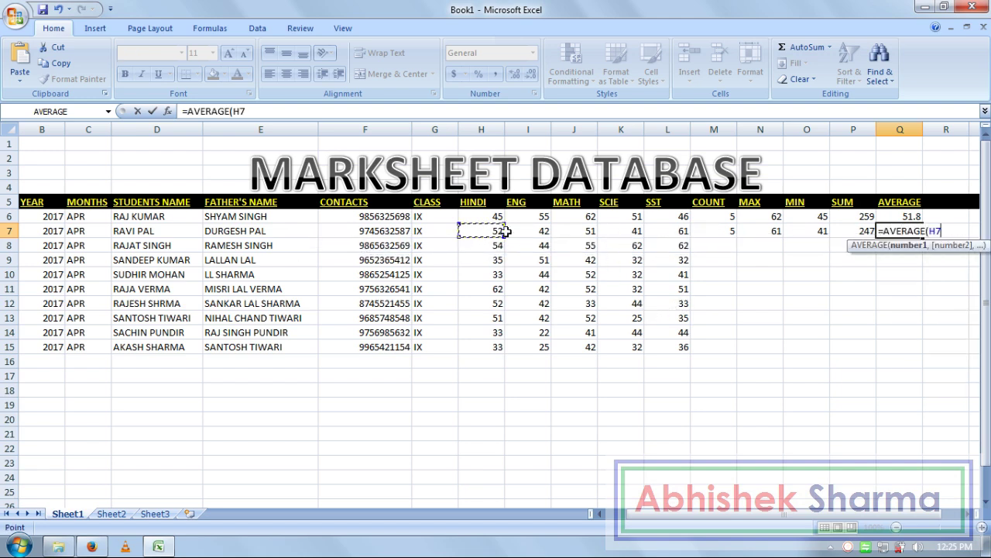
drag(505, 231, 674, 230)
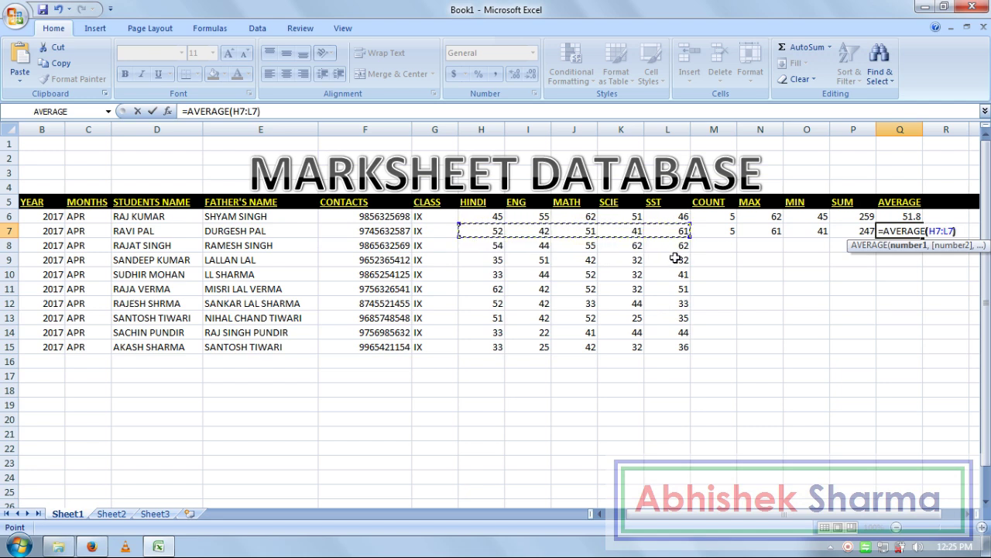
key(Return)
key(Up)
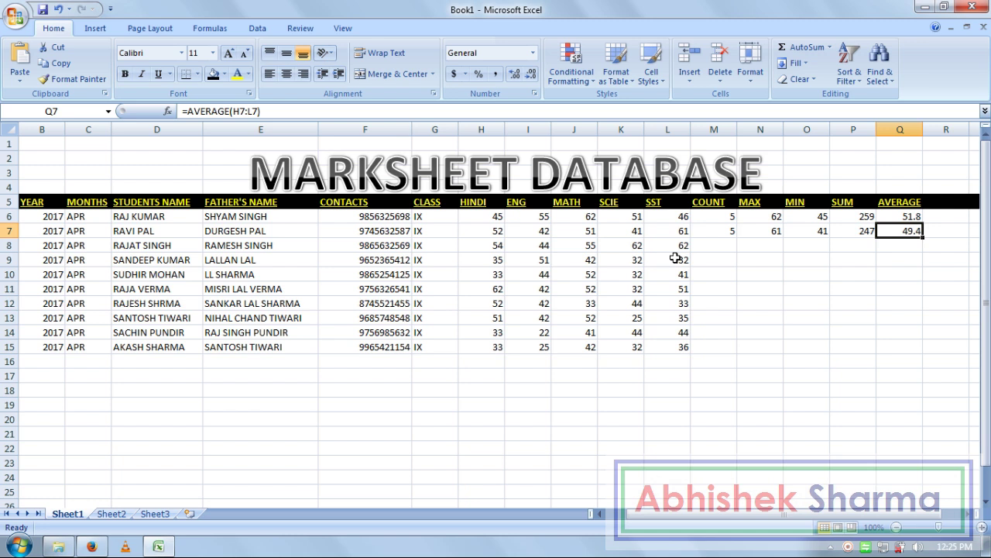
Copy row 7's COUNT through AVERAGE formulas down to the remaining student rows with Ctrl+D
key(Left)
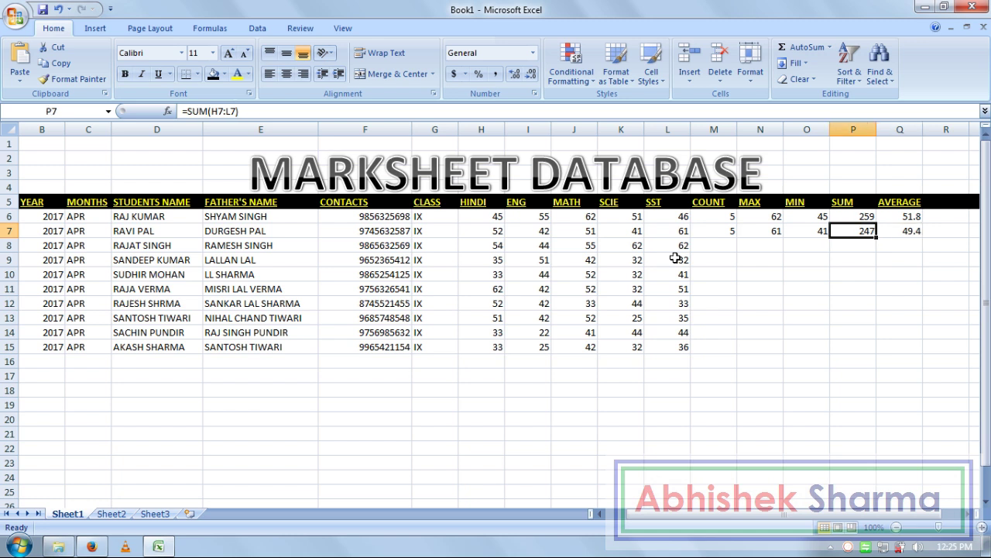
key(Left)
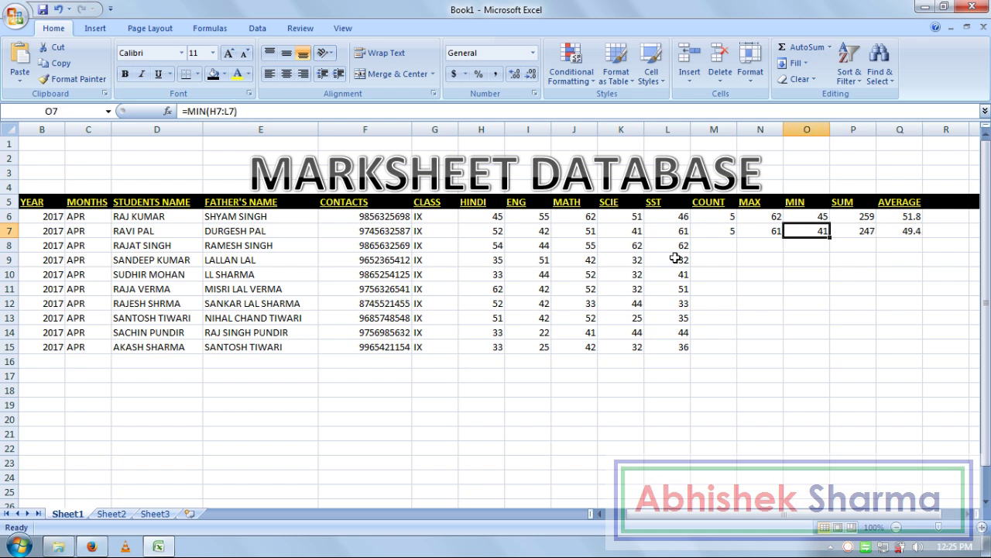
key(Left)
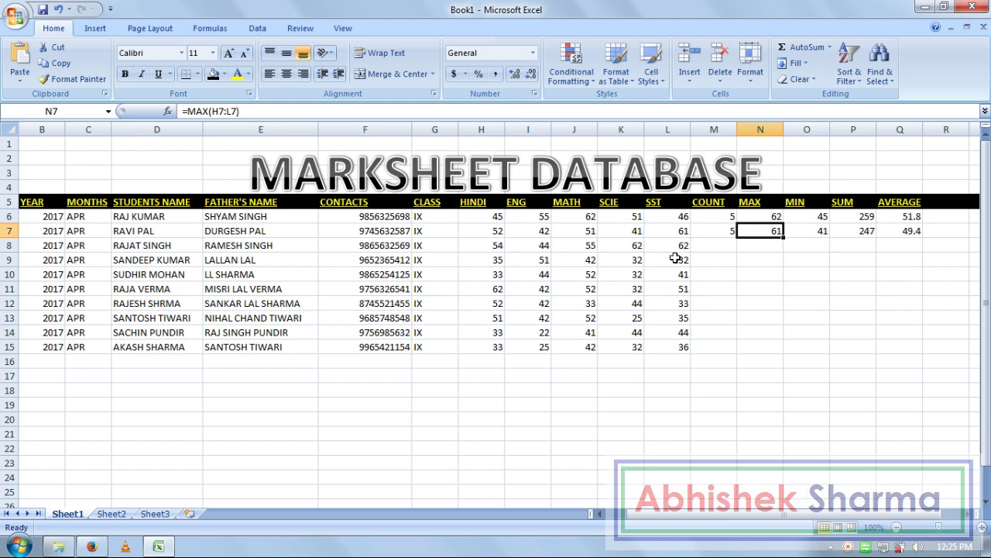
key(Left)
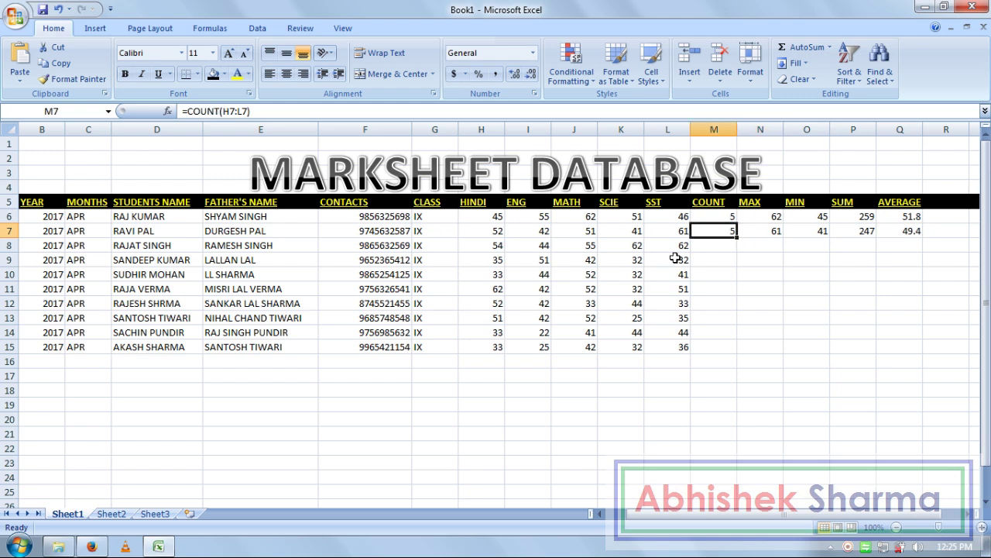
key(Right)
key(Right)
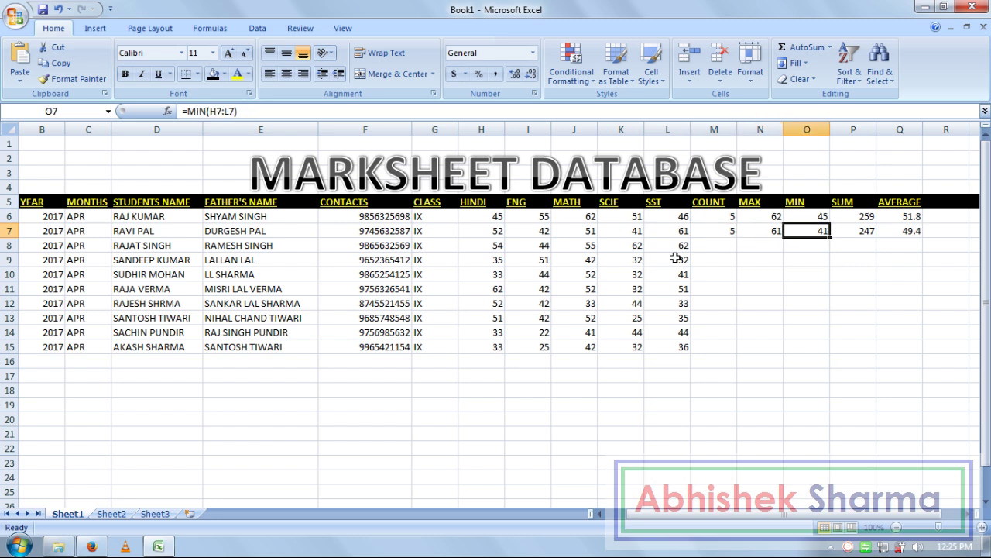
key(Right)
key(Right)
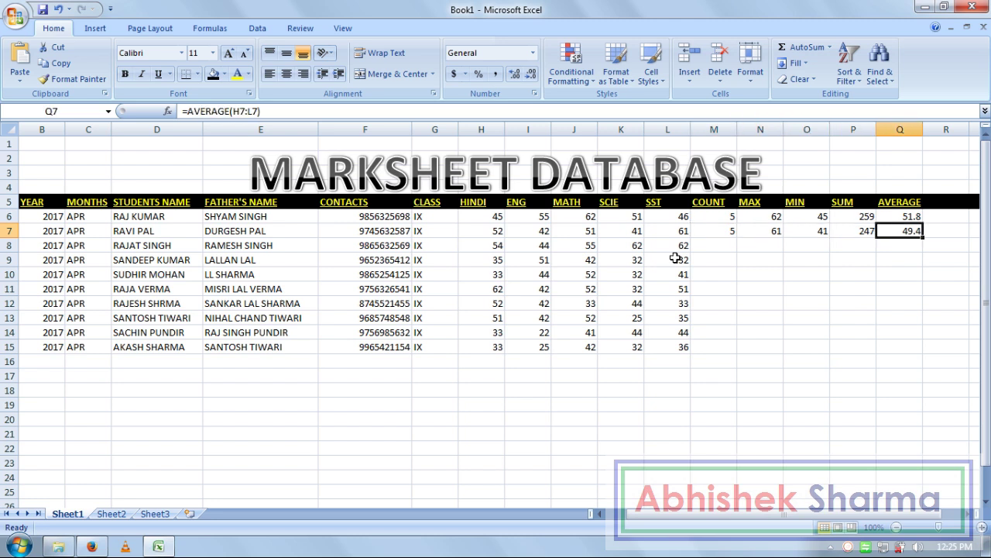
mouse_move(894, 358)
mouse_down()
mouse_move(839, 336)
mouse_move(724, 234)
mouse_up()
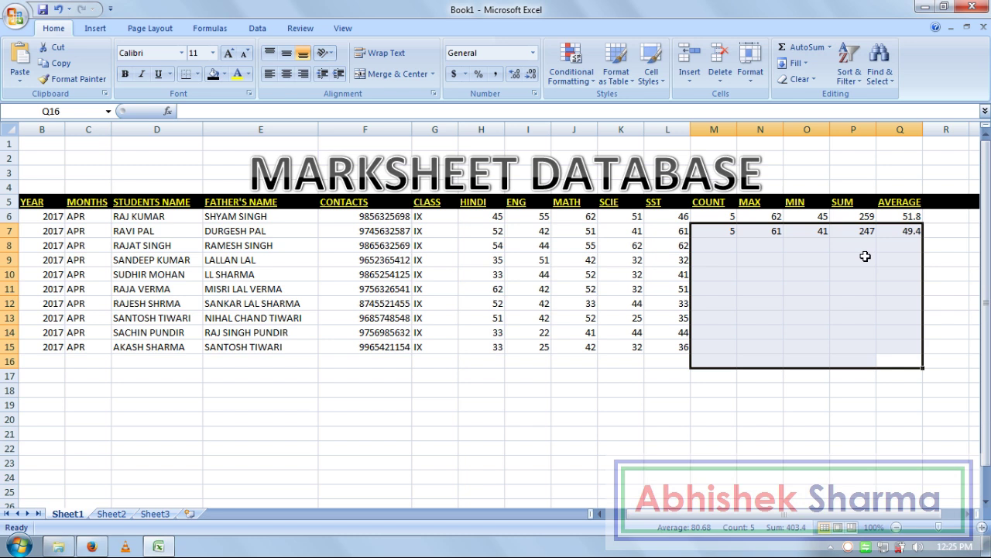
key(ctrl+d)
Clear the stray 0 and #DIV/0! results from M16:Q16
click(907, 362)
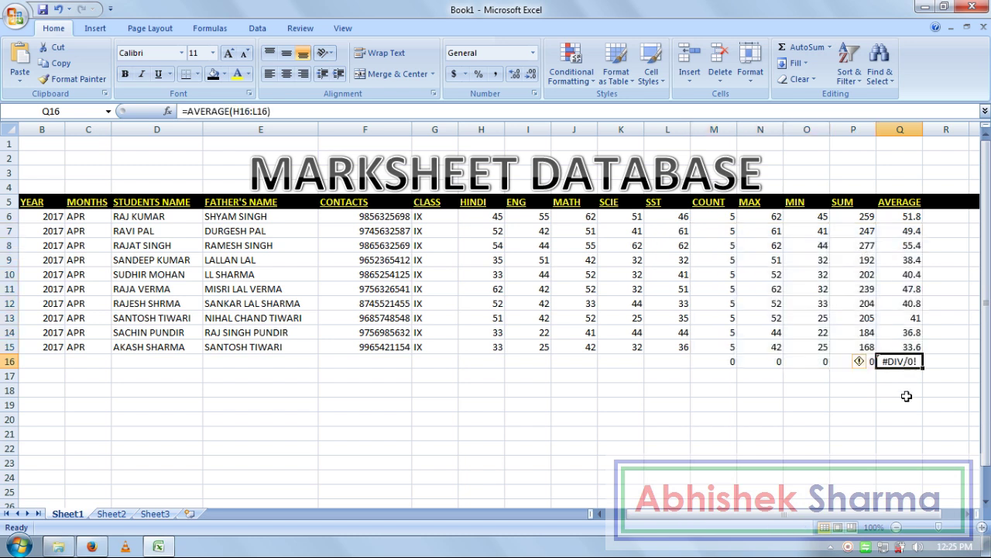
drag(735, 361, 938, 361)
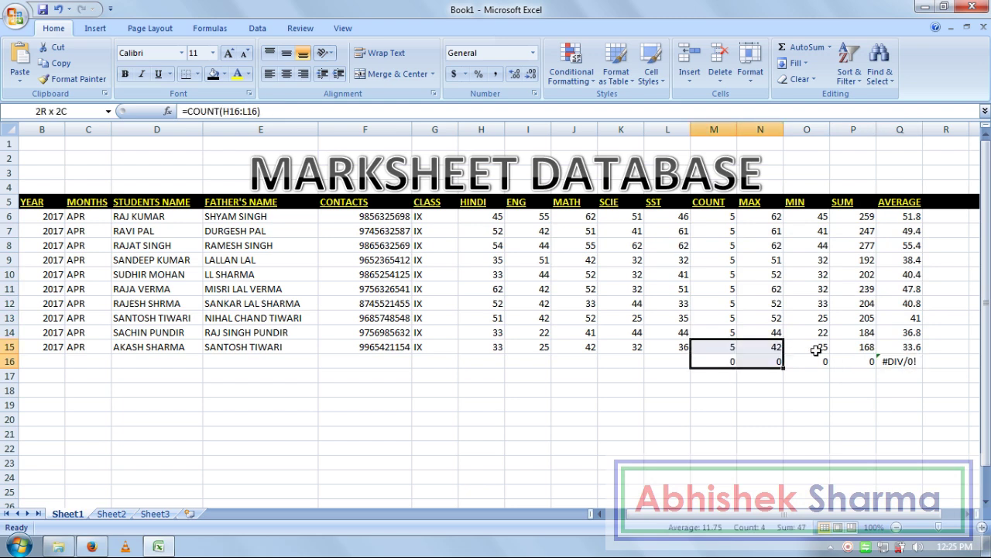
key(Delete)
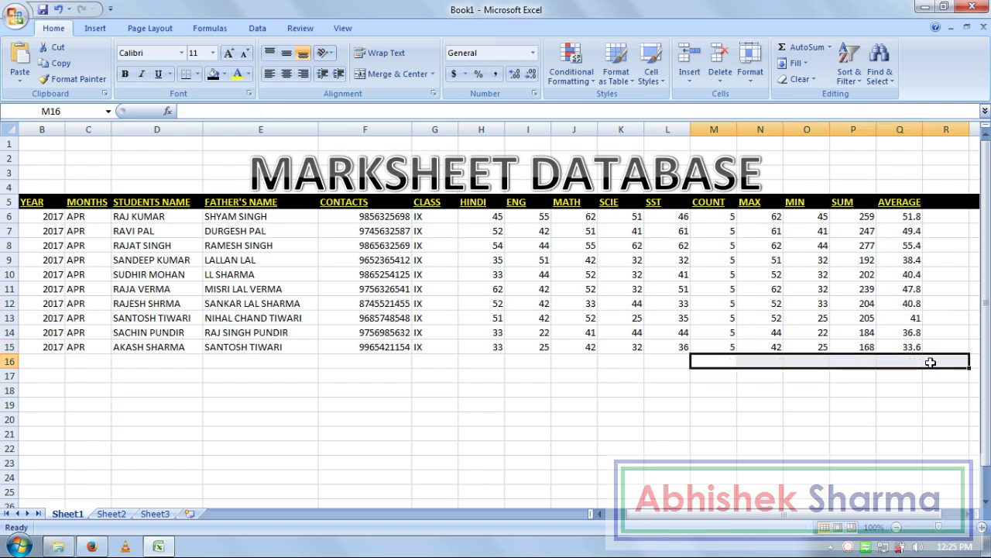
click(932, 258)
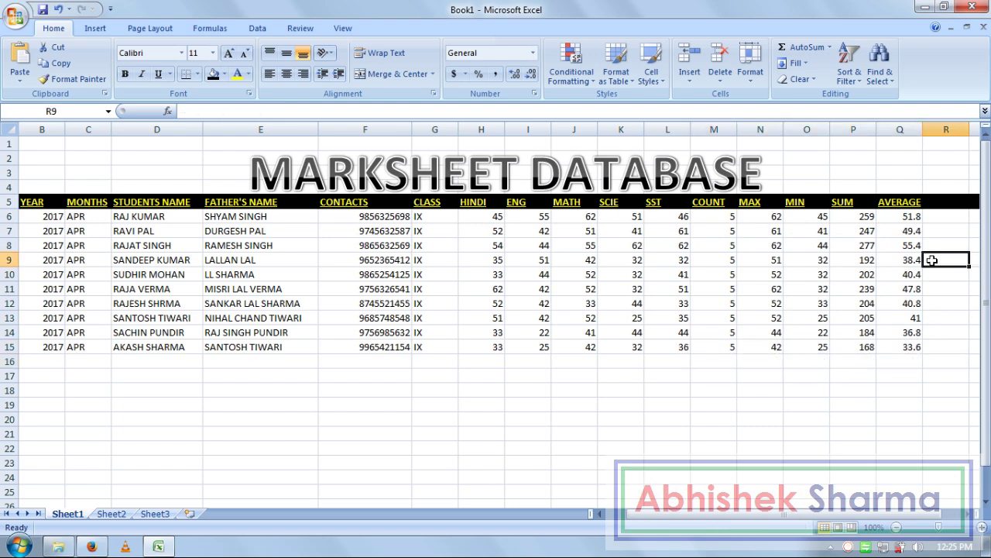
click(906, 345)
Add the DIV heading in R5
click(932, 203)
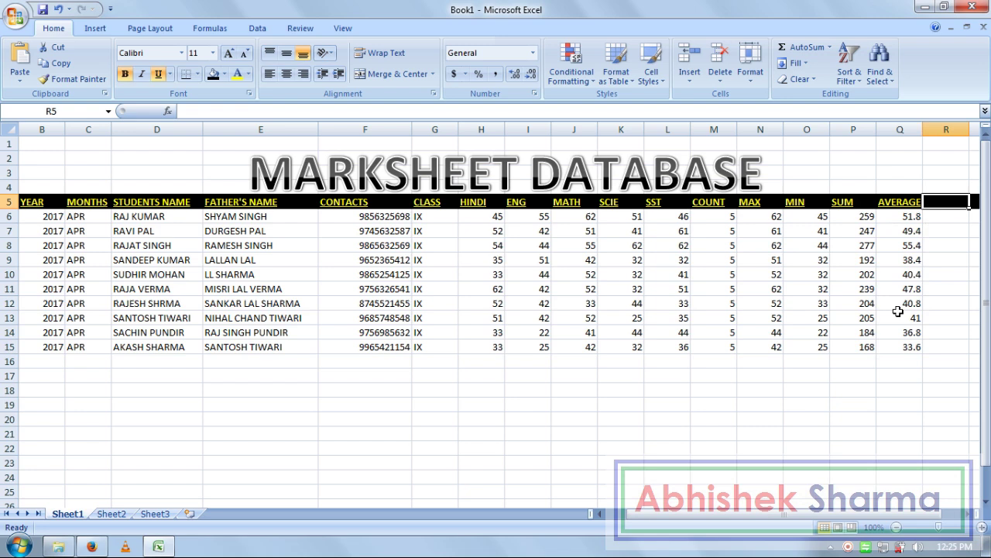
text(DIV)
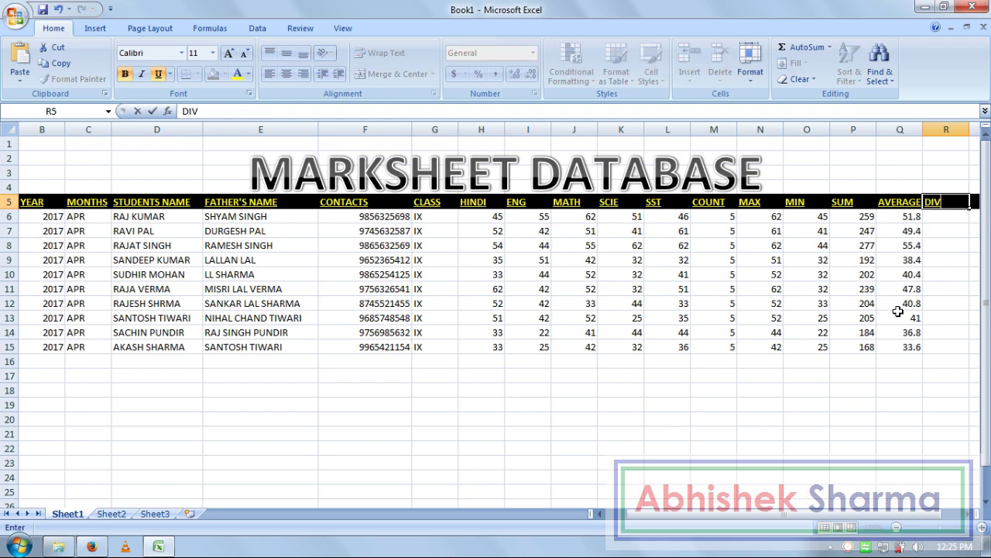
key(Return)
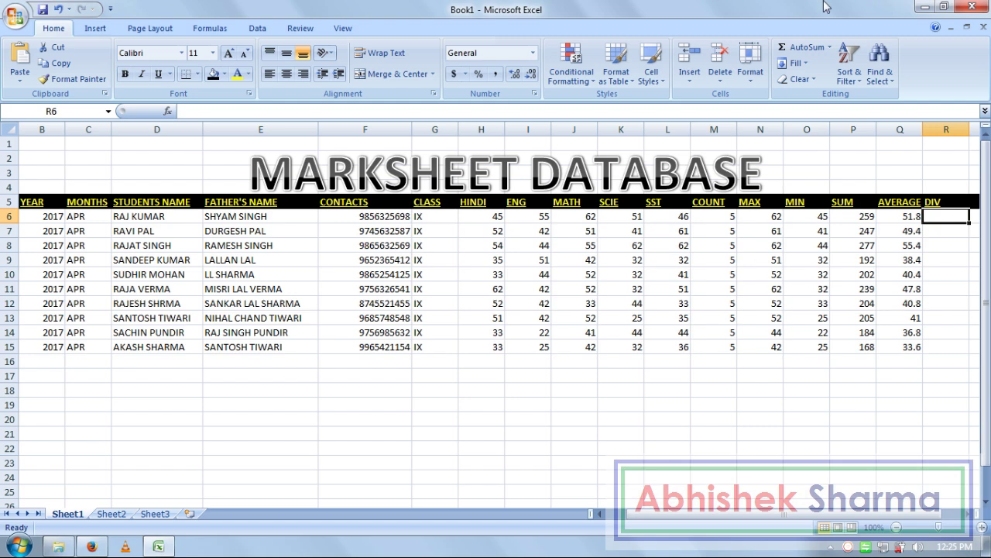
Start a Logical IF in R6 testing Q6>59 with FIRST as the true result
click(168, 111)
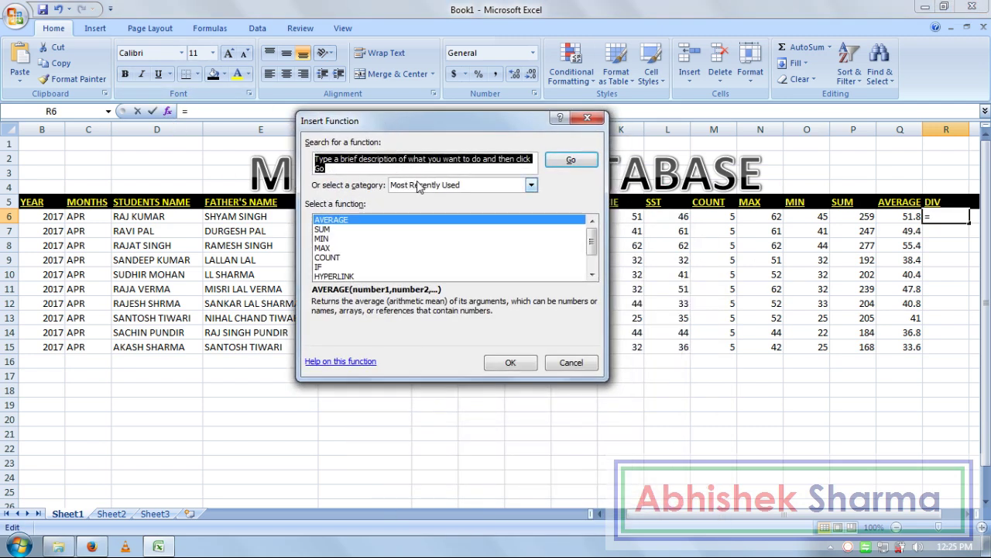
click(420, 187)
click(426, 283)
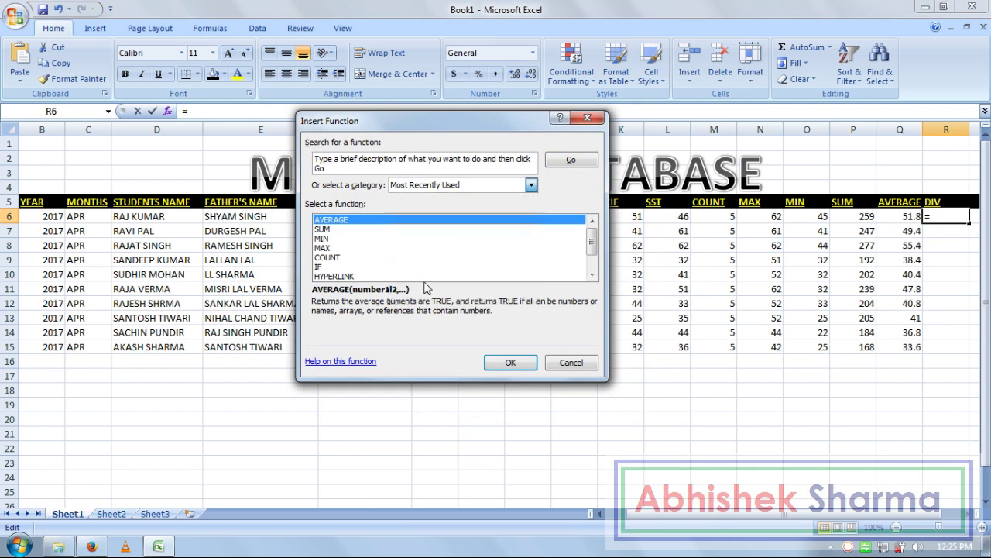
click(340, 238)
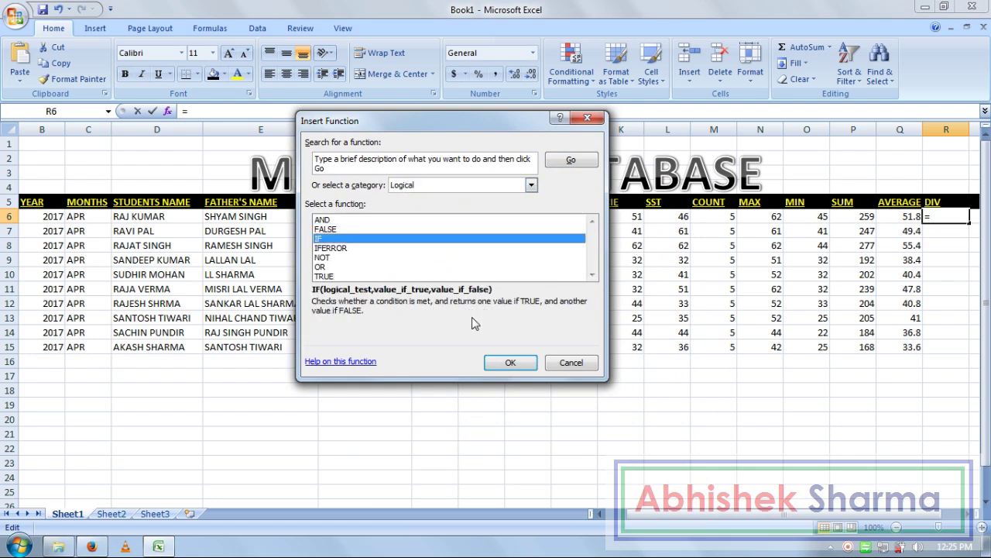
click(495, 364)
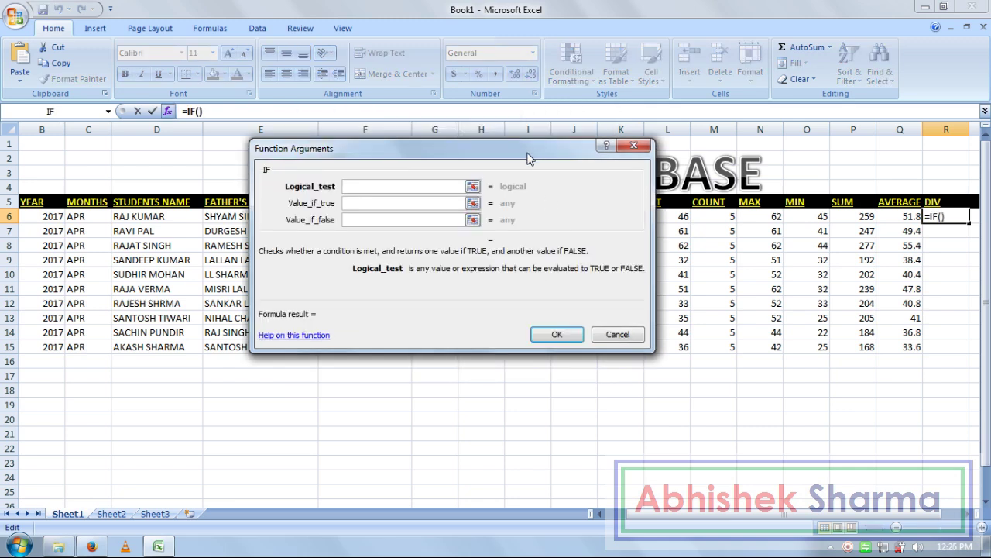
drag(528, 151, 472, 159)
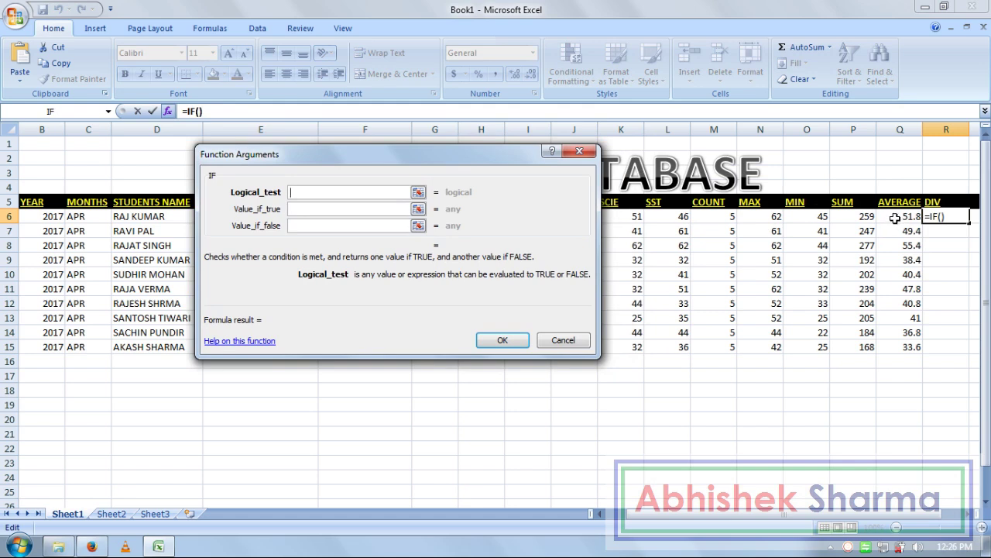
click(895, 218)
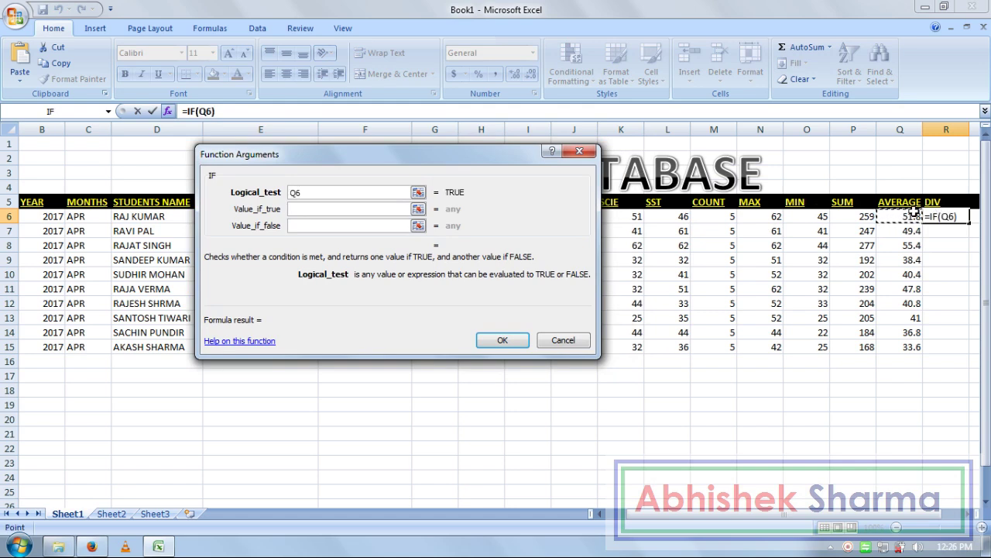
text(>)
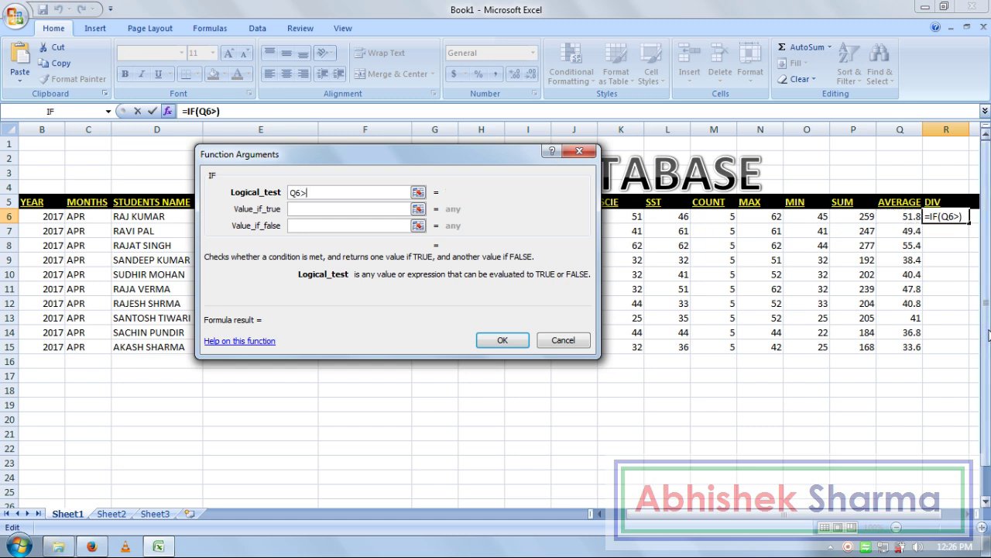
text(5)
text(9)
key(Tab)
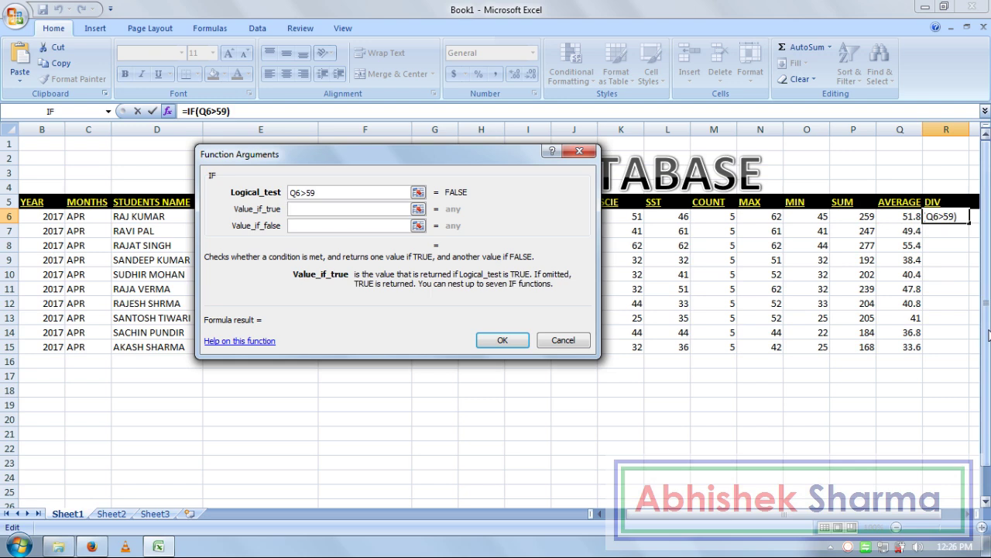
text(FIRST)
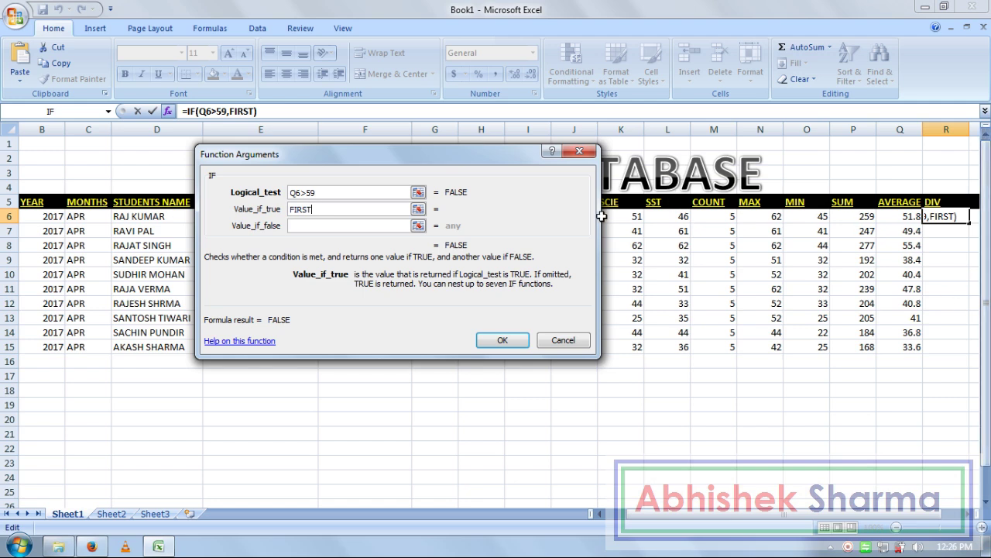
Nest a second IF for the false case: Q6>44 gives SEC
click(341, 223)
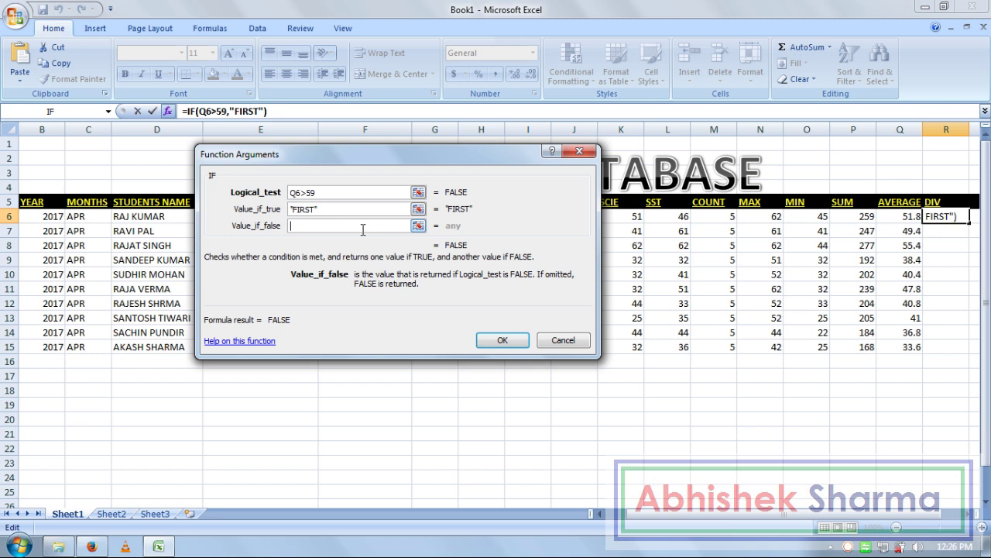
click(78, 113)
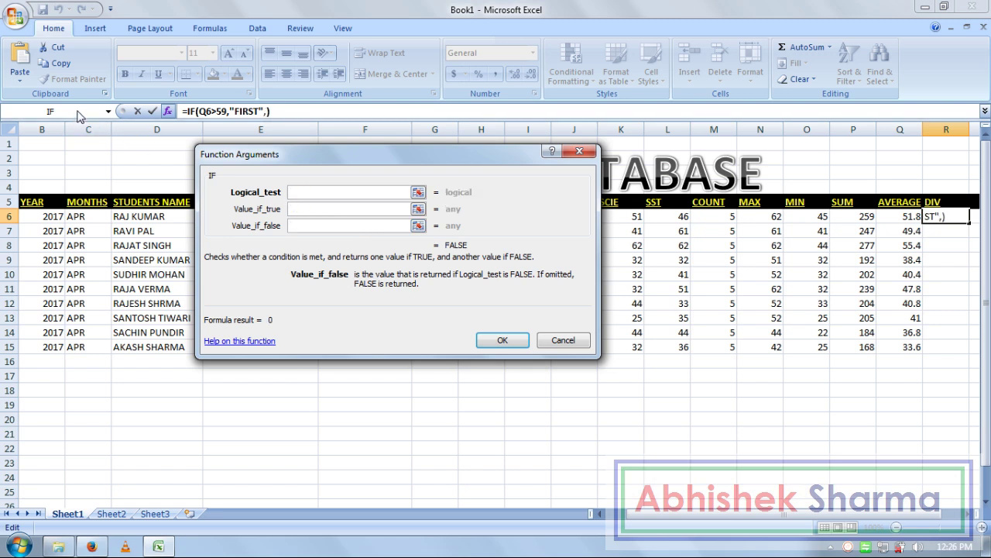
click(894, 214)
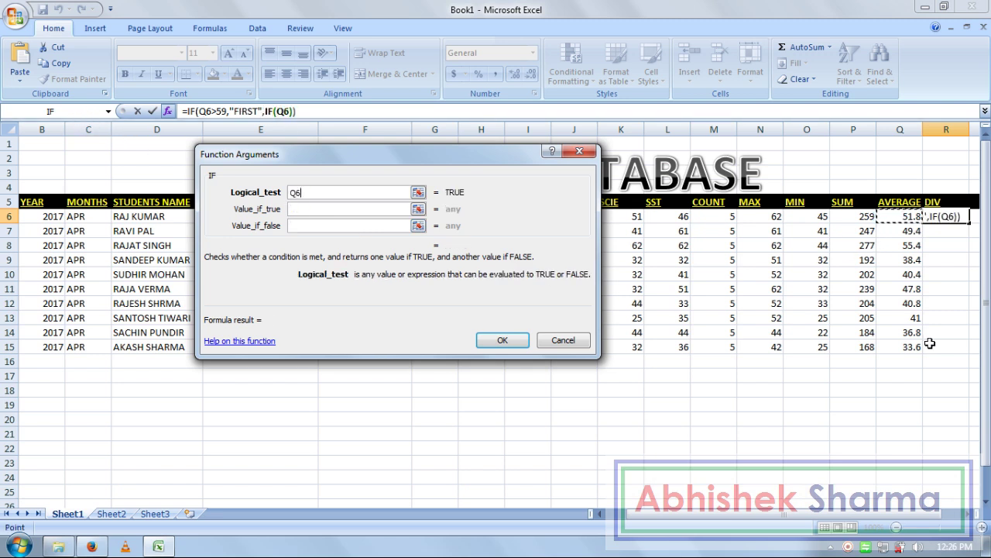
text(>44)
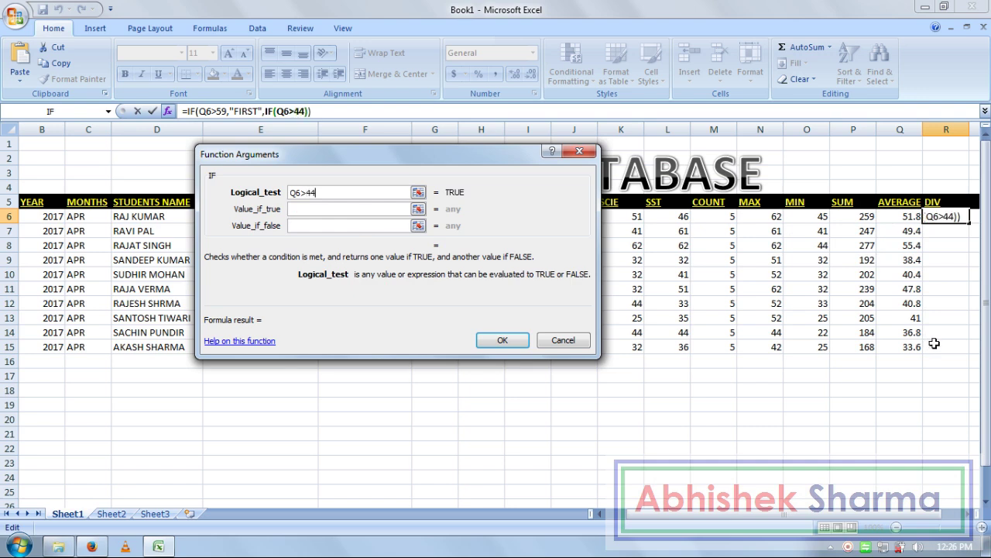
key(Tab)
text(SEC)
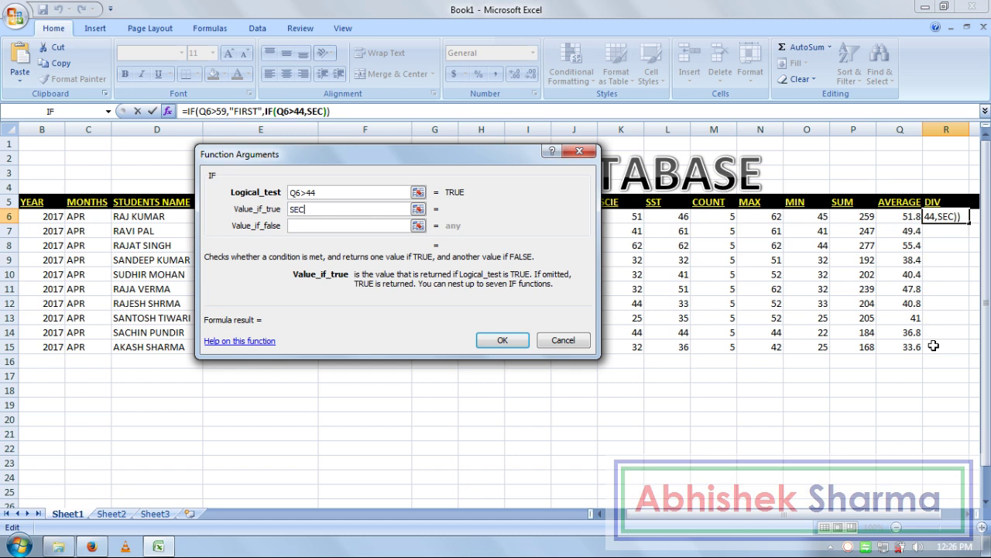
click(307, 225)
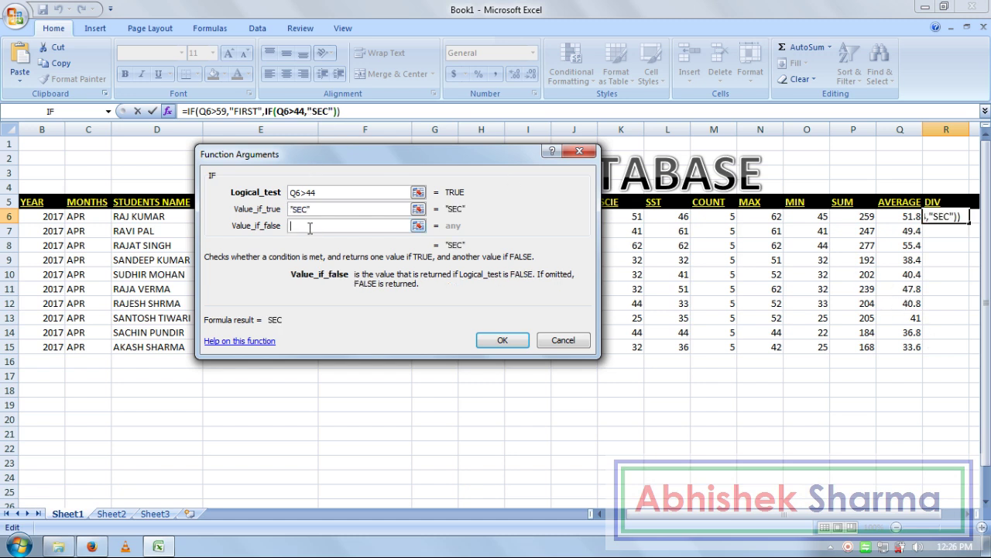
Nest a third IF: Q6>32 gives THIRD, otherwise FAIL, so R6 shows SEC
click(74, 112)
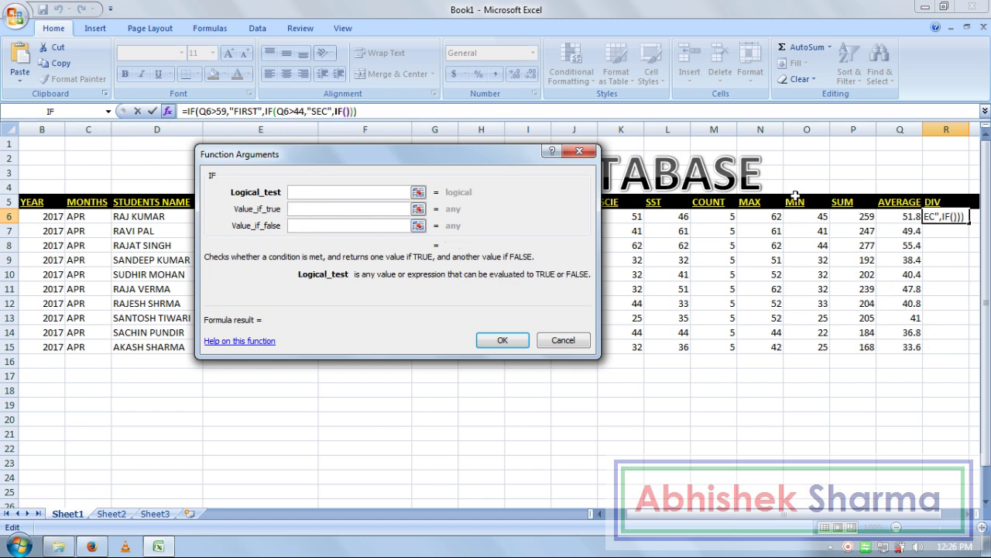
click(886, 219)
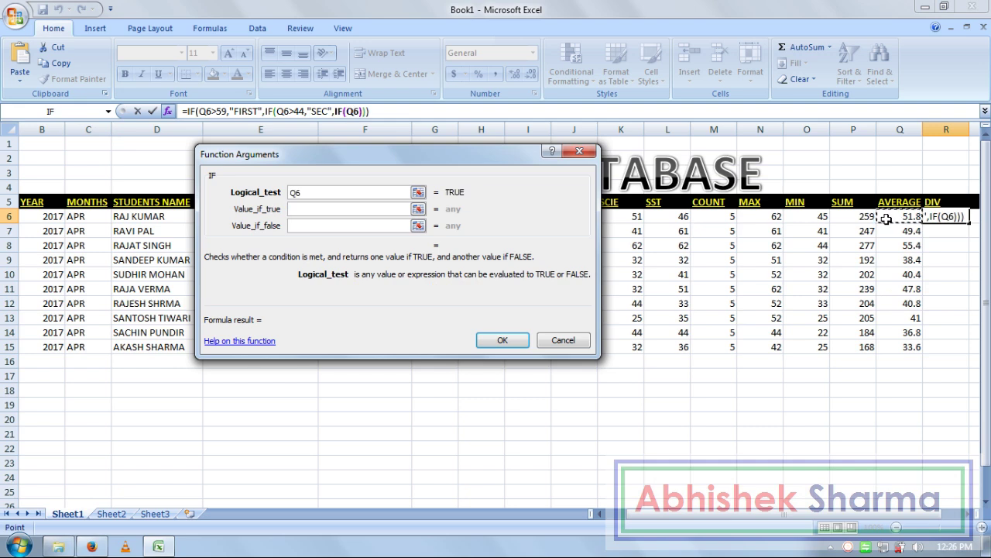
text(>32)
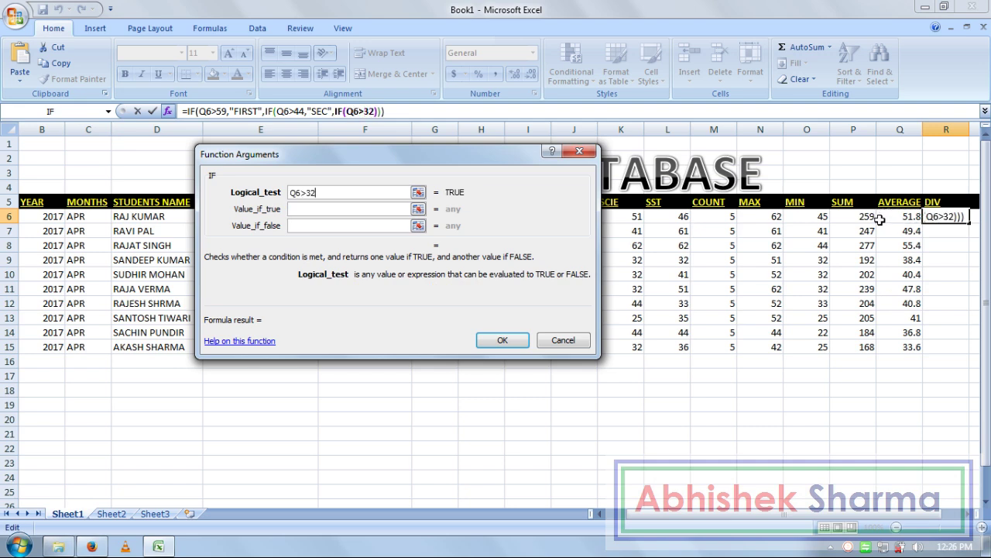
key(Tab)
text(THI)
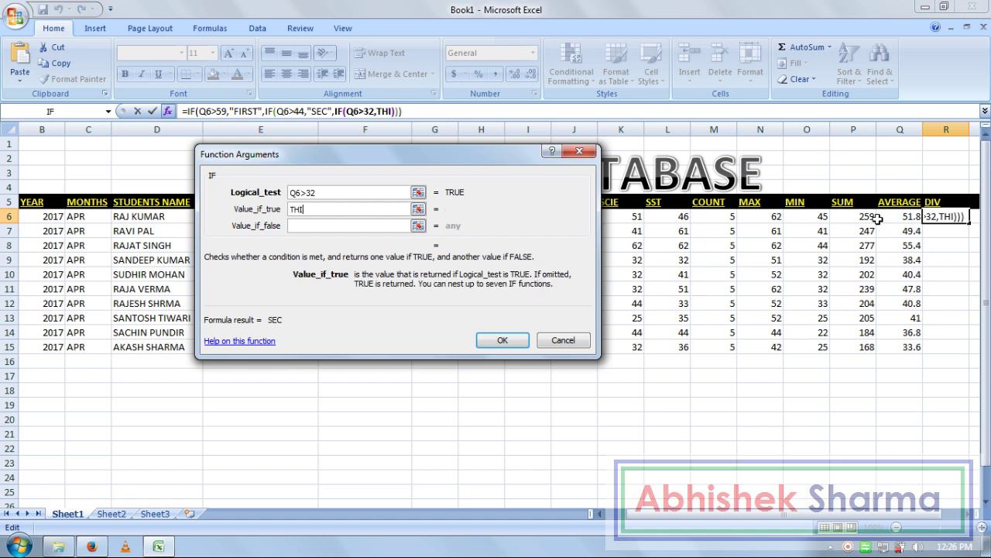
text(RD)
key(Tab)
text(F)
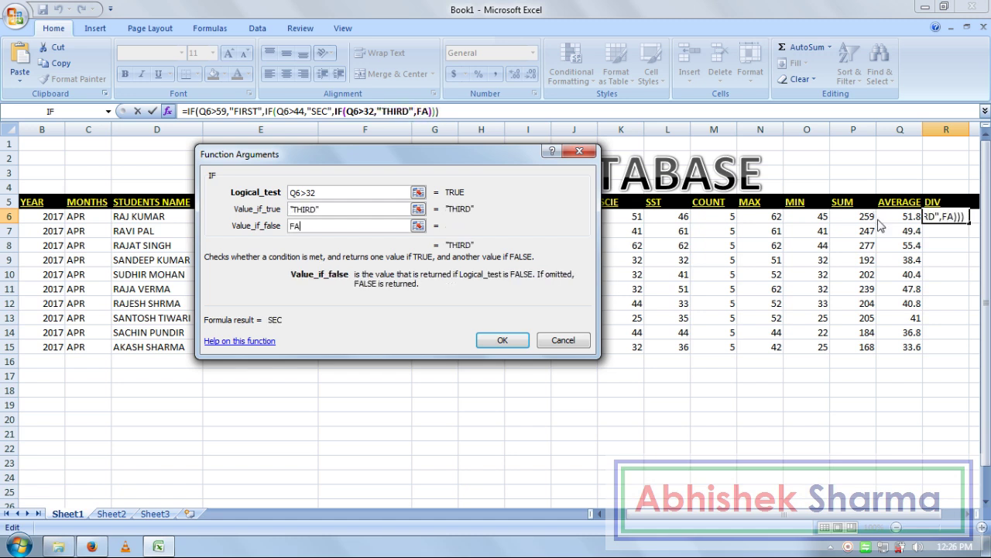
text(AIL)
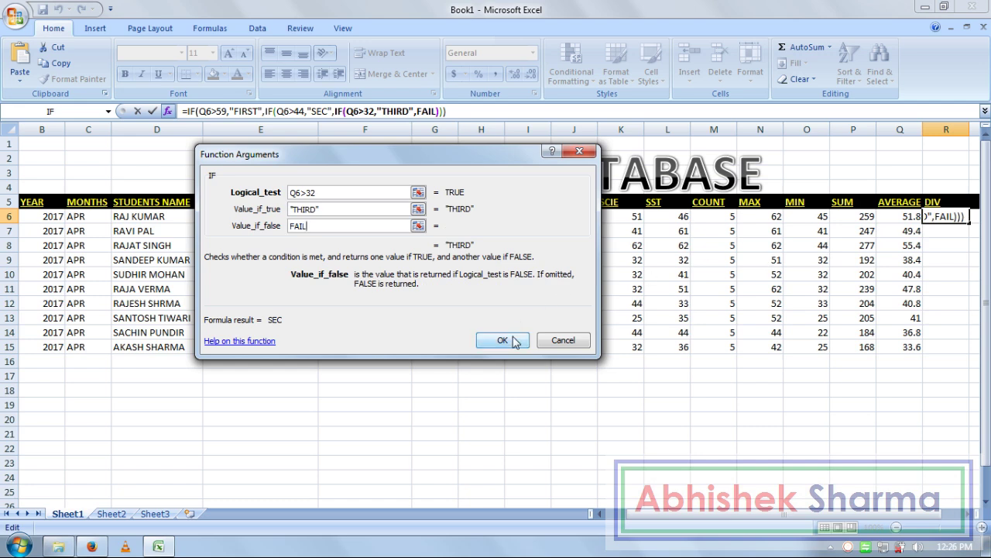
click(502, 340)
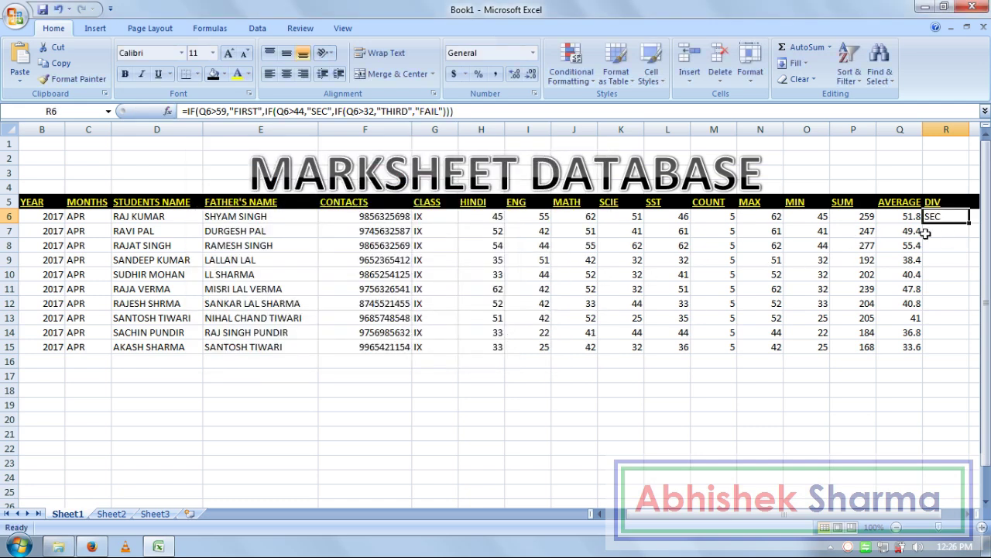
Save the untitled Book1 workbook with the file name MARKSHEET DATA
click(472, 219)
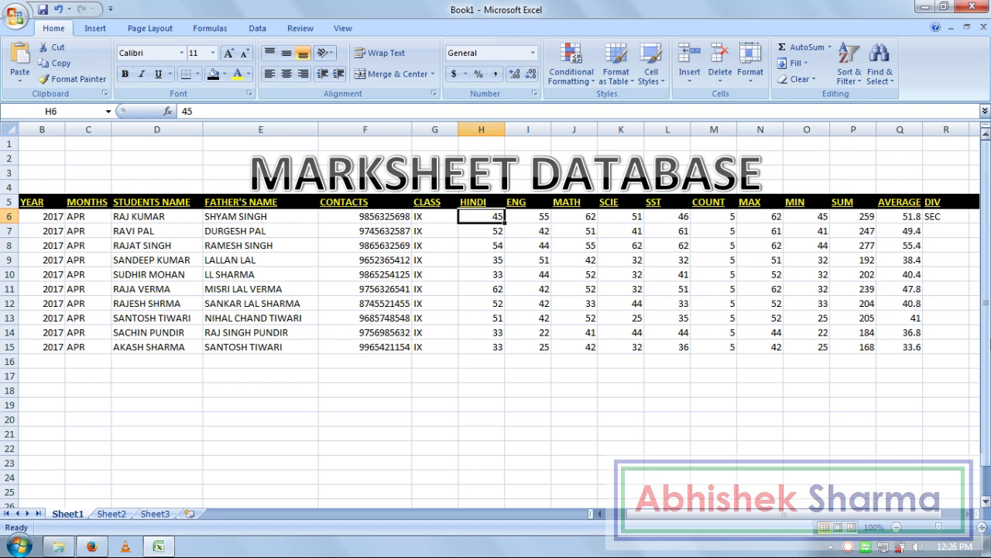
key(ctrl+s)
text(MARKSHEET DATA)
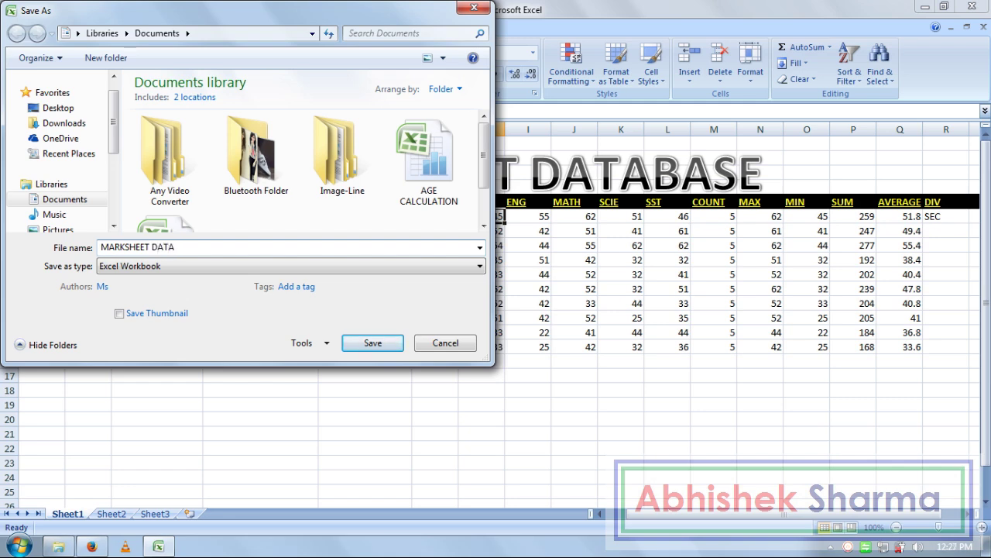
key(Return)
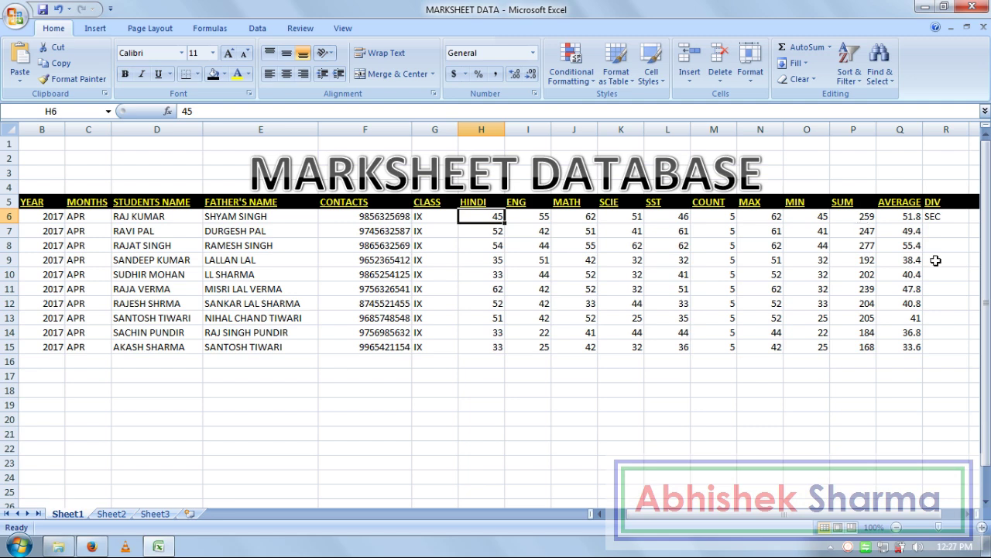
Enter 33 as a placeholder mark in each subject cell of row 6
text(33)
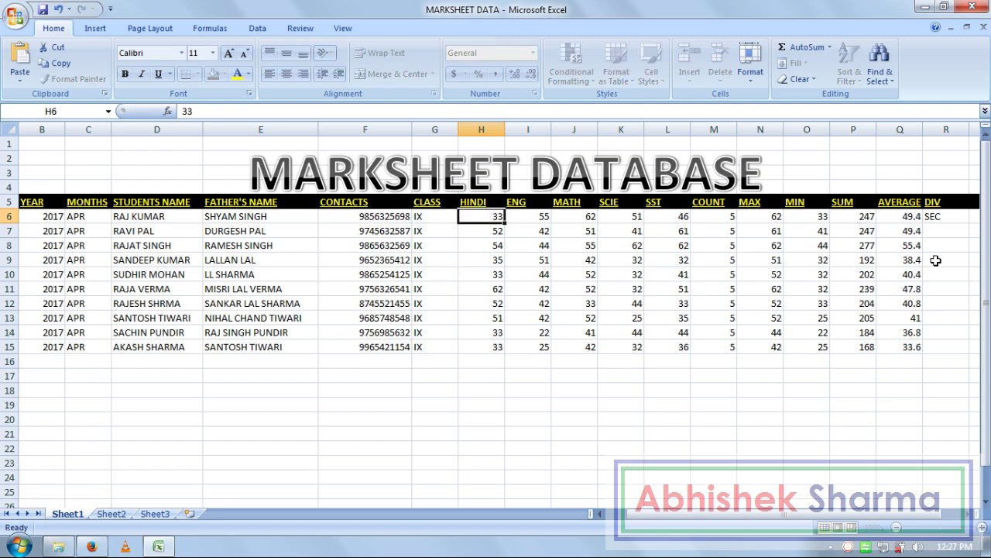
key(Tab)
text(33)
key(Tab)
text(33)
key(Tab)
text(33)
key(Tab)
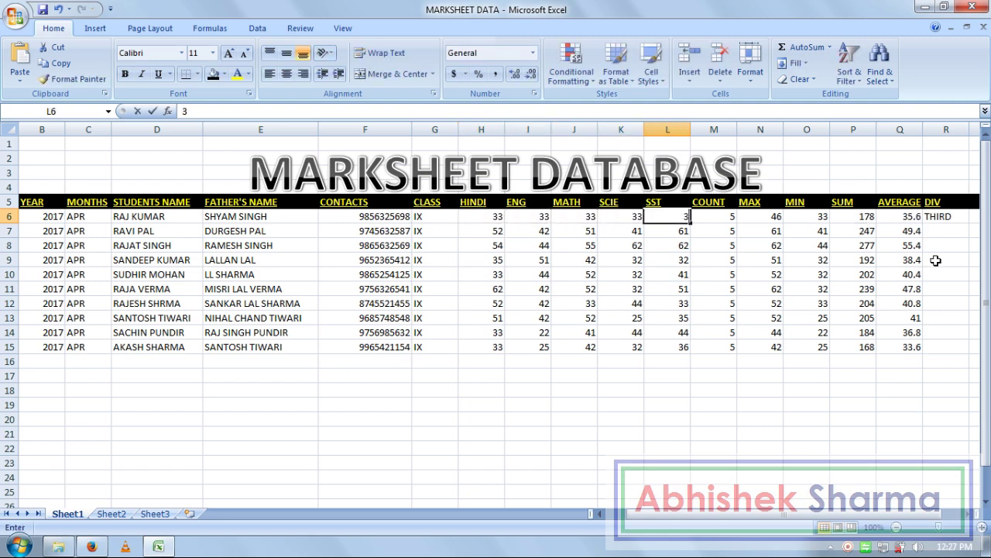
text(33)
key(Tab)
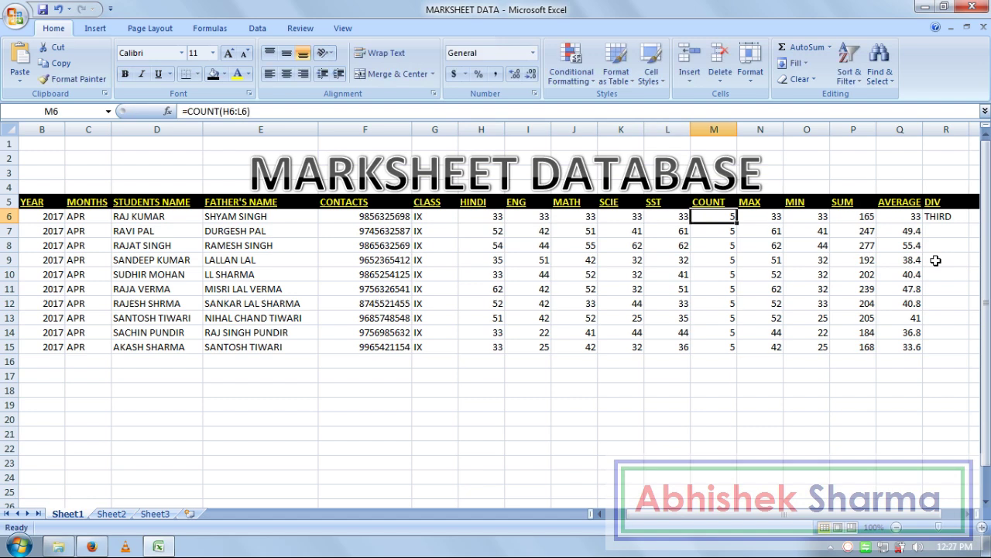
Re-enter row 6 marks from SST back to HINDI as 55, 55, 55, 68 and 60
click(679, 220)
text(55)
key(shift+Tab)
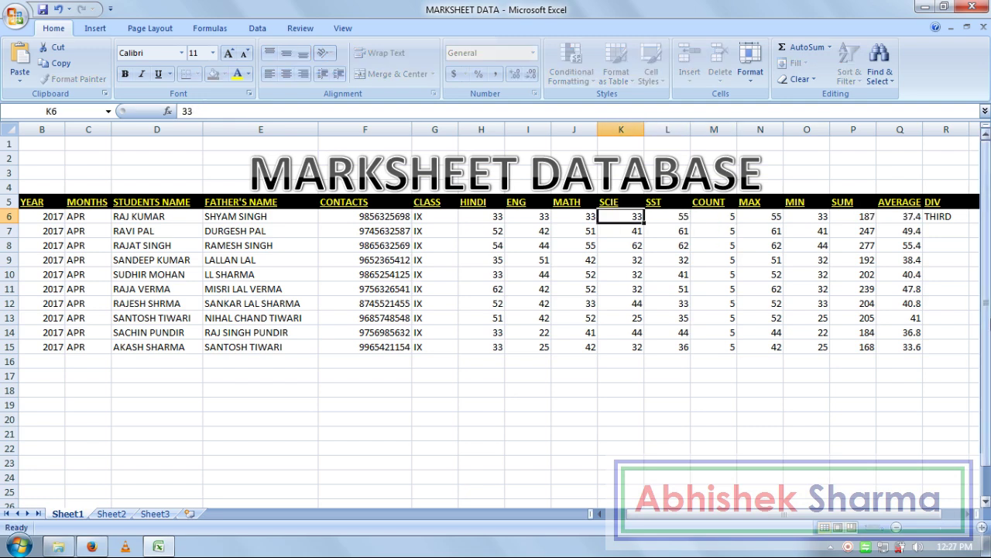
text(55)
key(shift+Tab)
text(55)
key(shift+Tab)
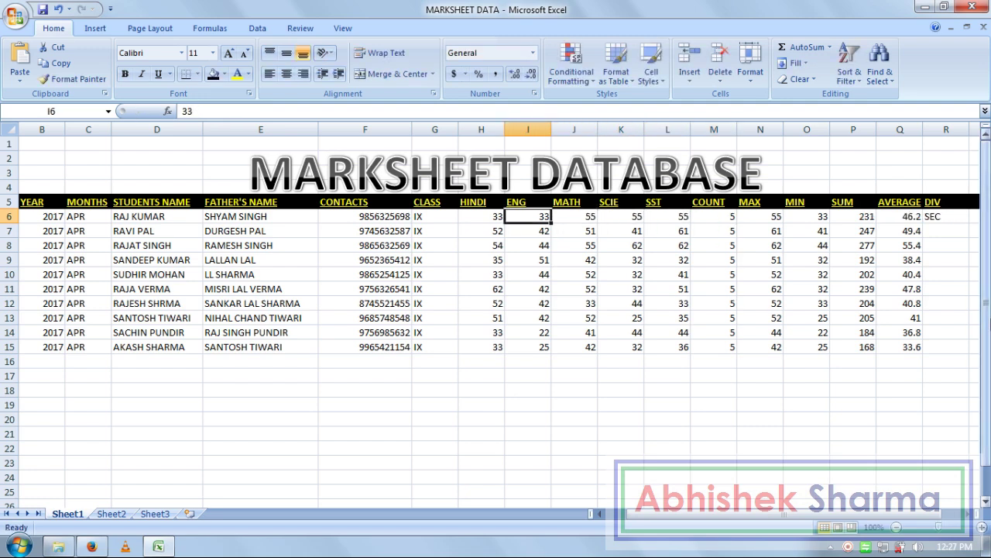
text(68)
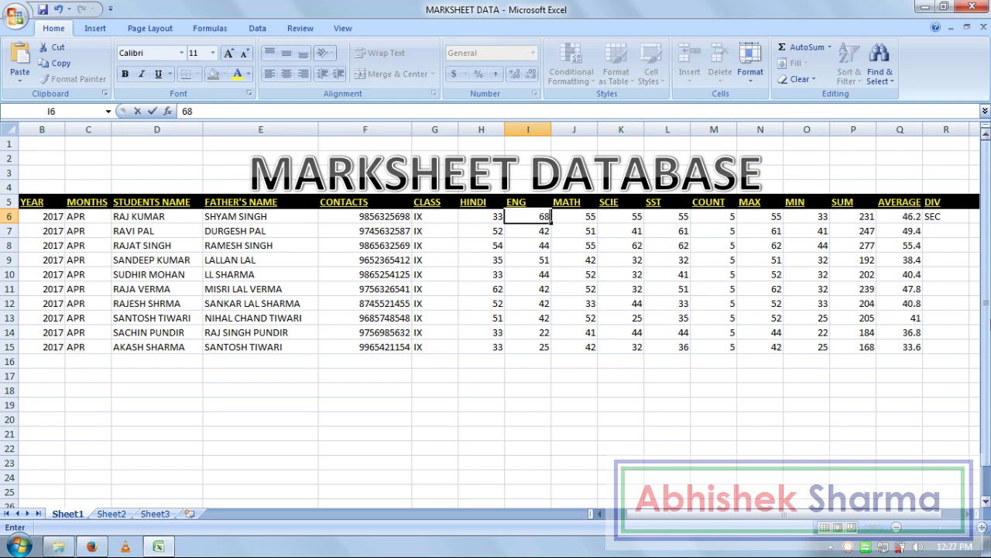
key(shift+Tab)
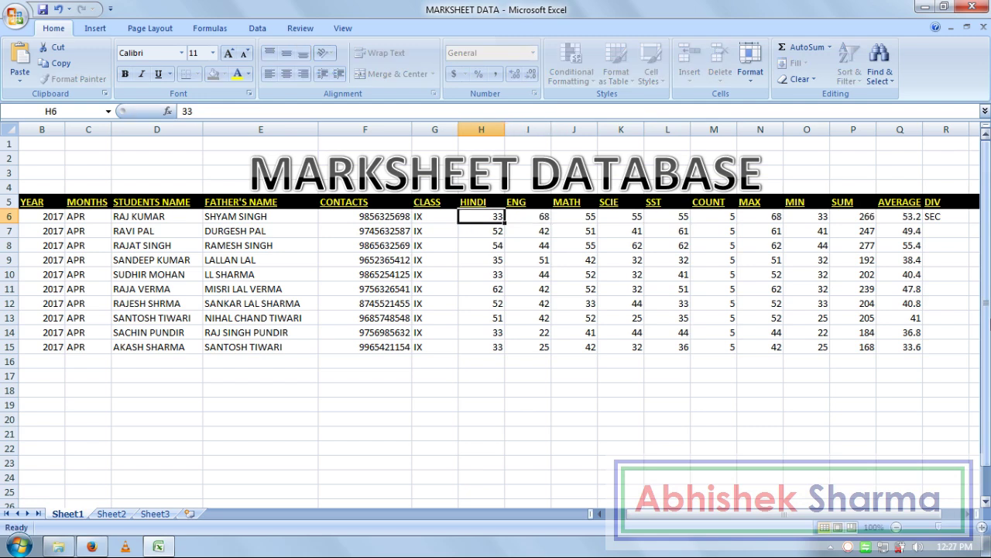
text(60)
key(Tab)
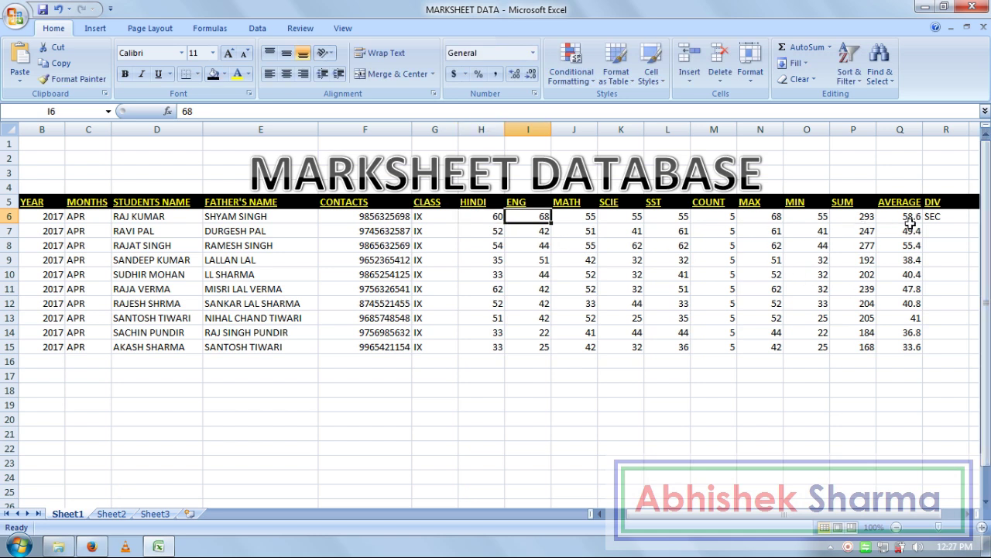
Change the row 6 SST mark to 77, giving total 315 and DIV FIRST
click(656, 220)
text(77)
key(Tab)
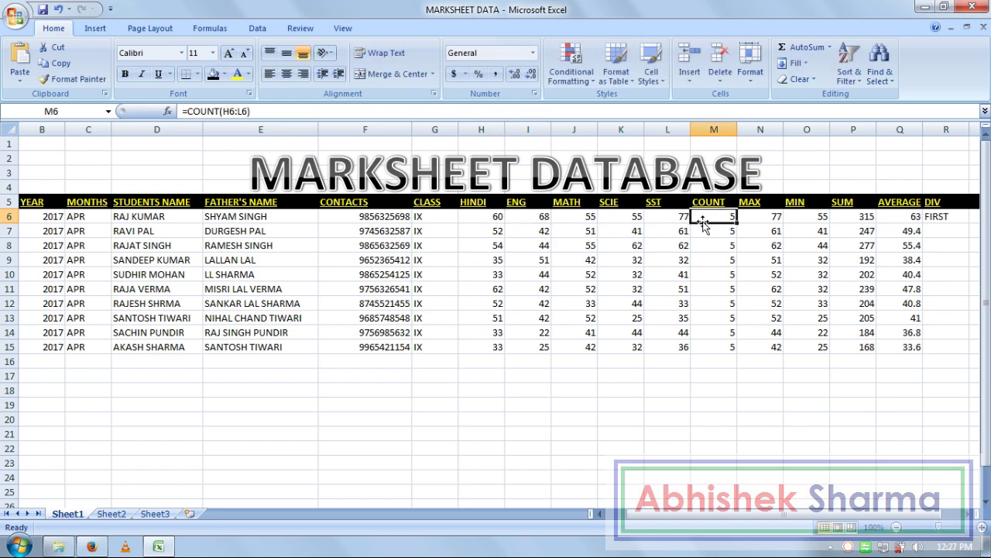
click(946, 233)
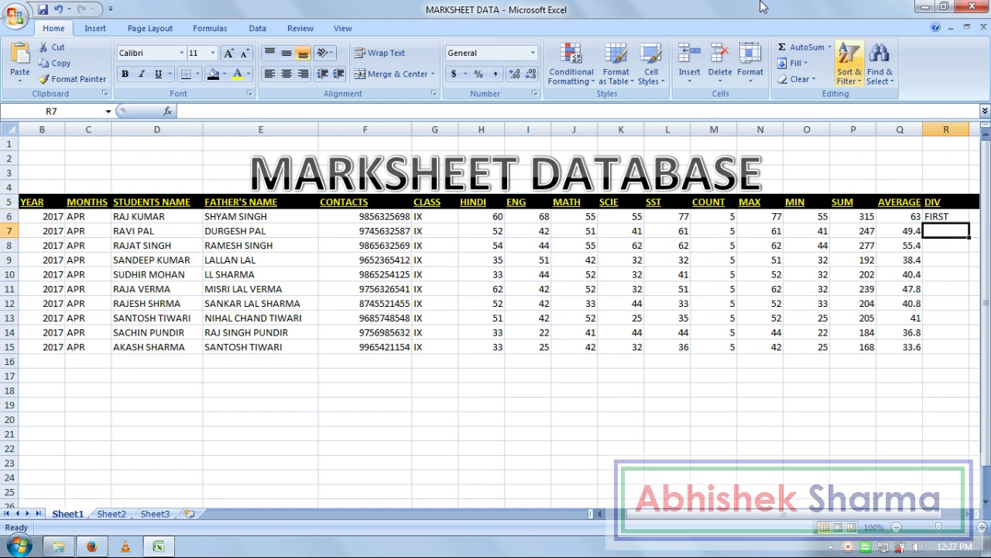
Start an IF formula in R7 returning "FIRST" when Q7>59
click(168, 113)
click(306, 245)
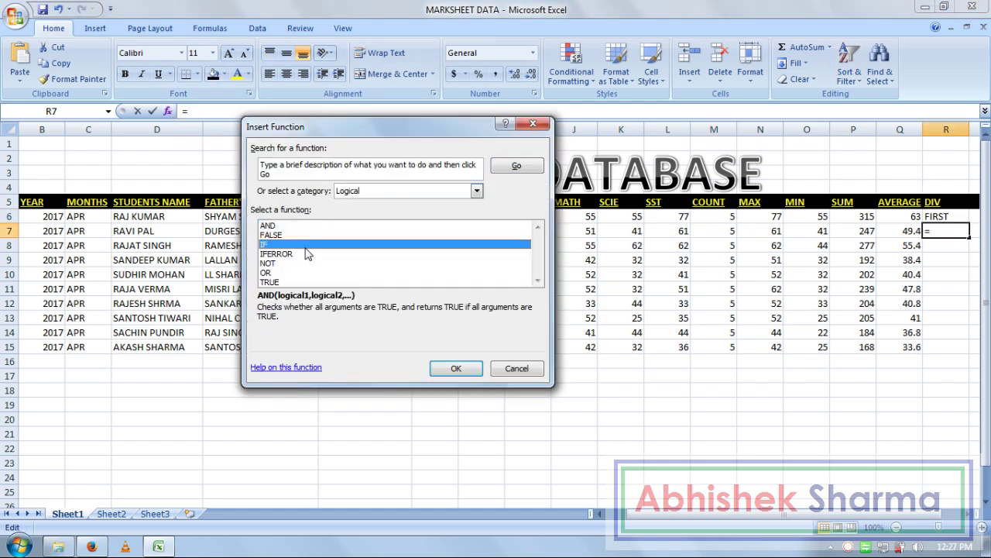
click(443, 369)
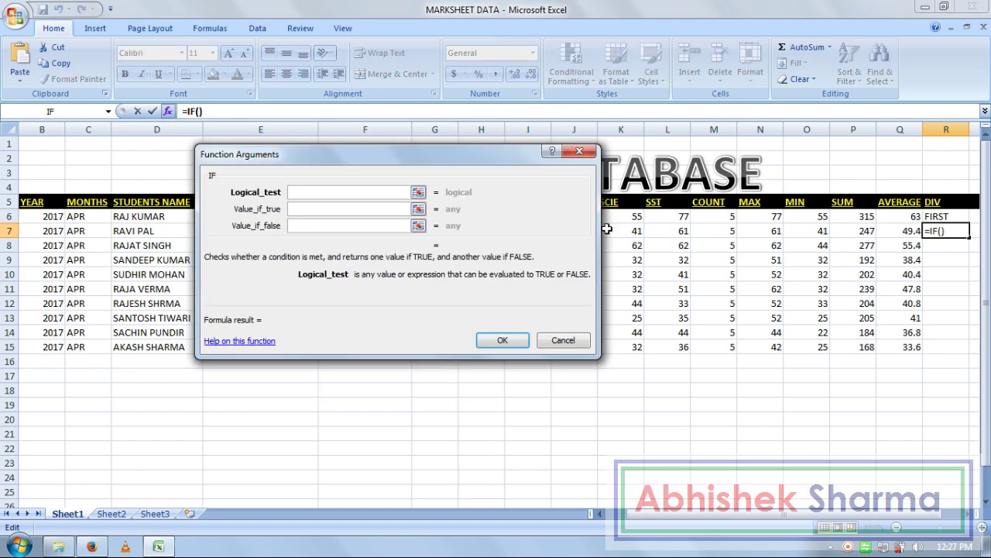
click(899, 234)
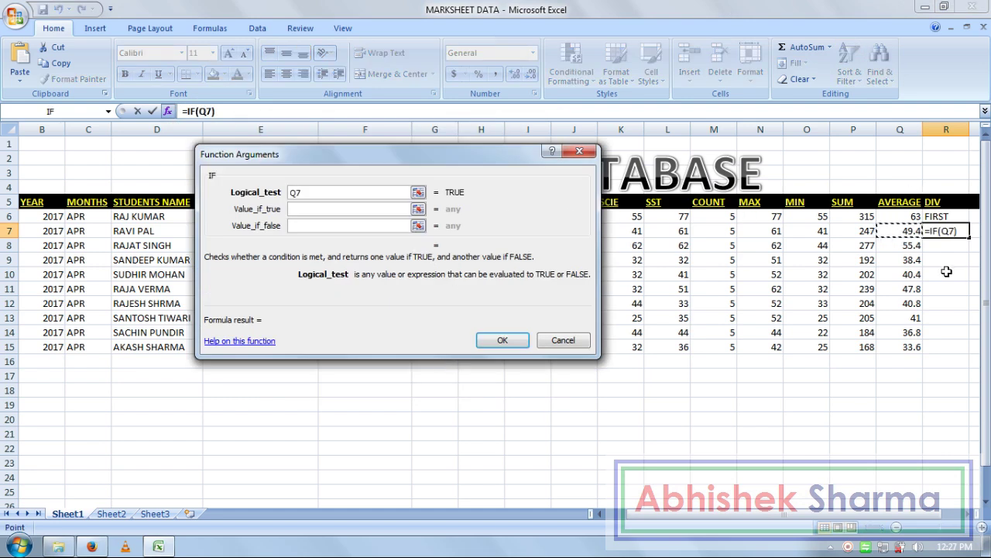
text(>)
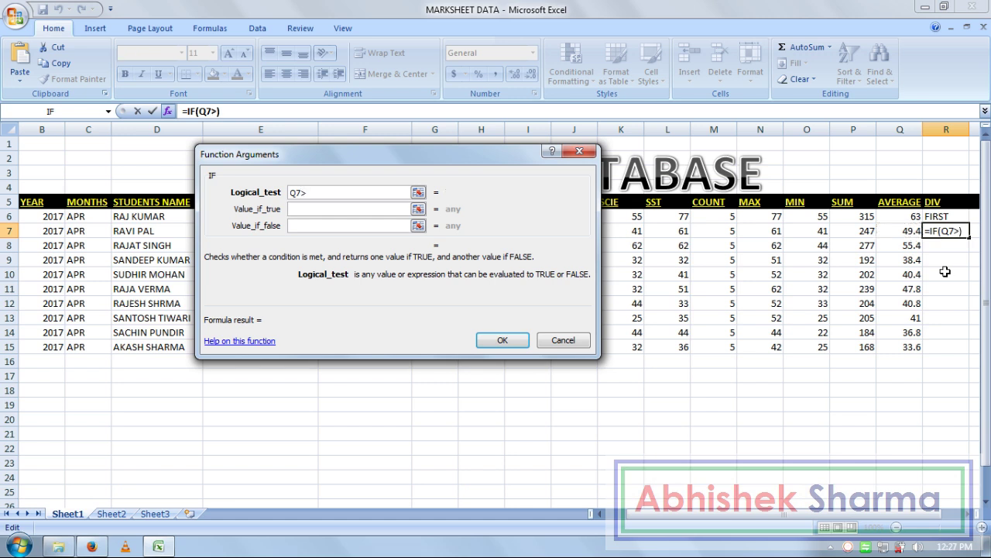
text(59)
key(Tab)
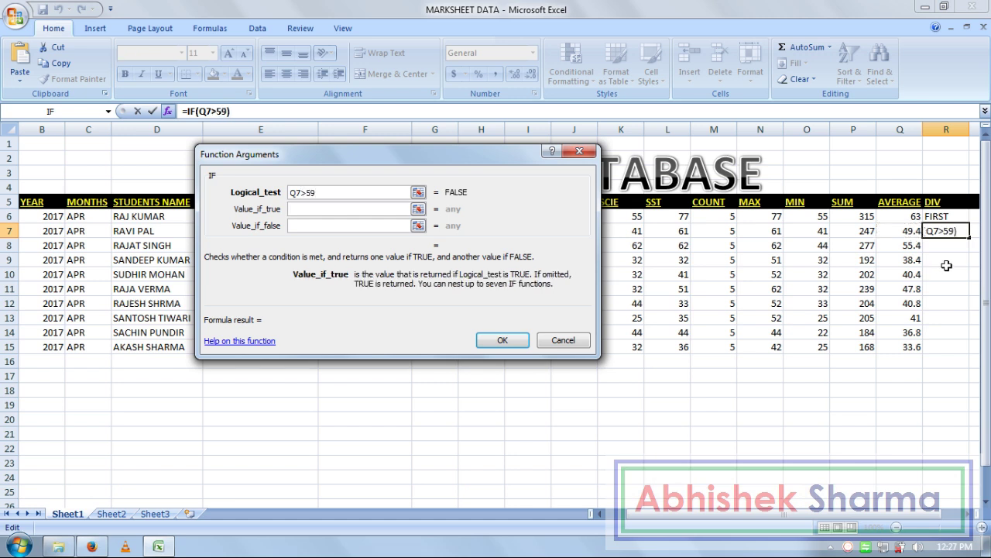
text(FIRST)
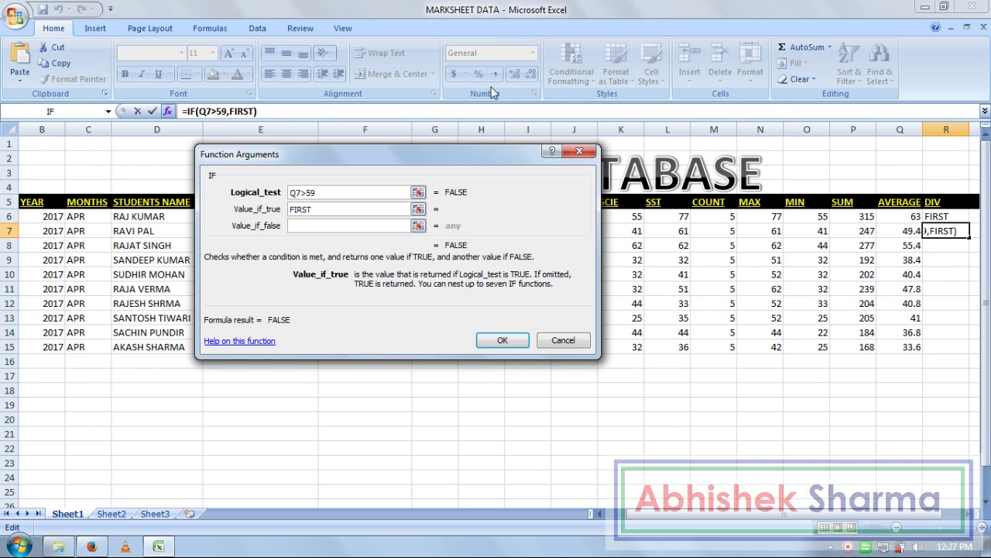
click(350, 227)
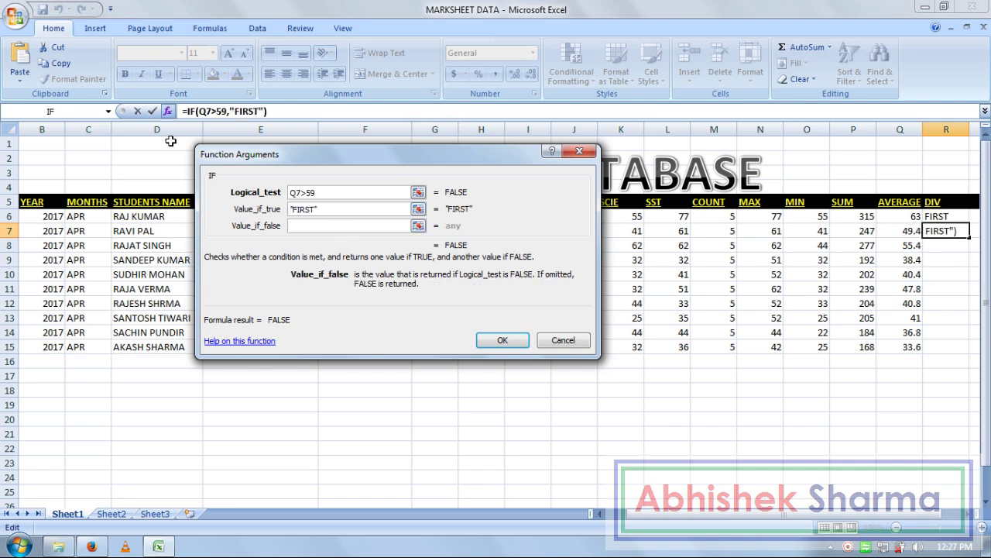
Nest a second IF returning "SEC" when Q7>44
click(66, 112)
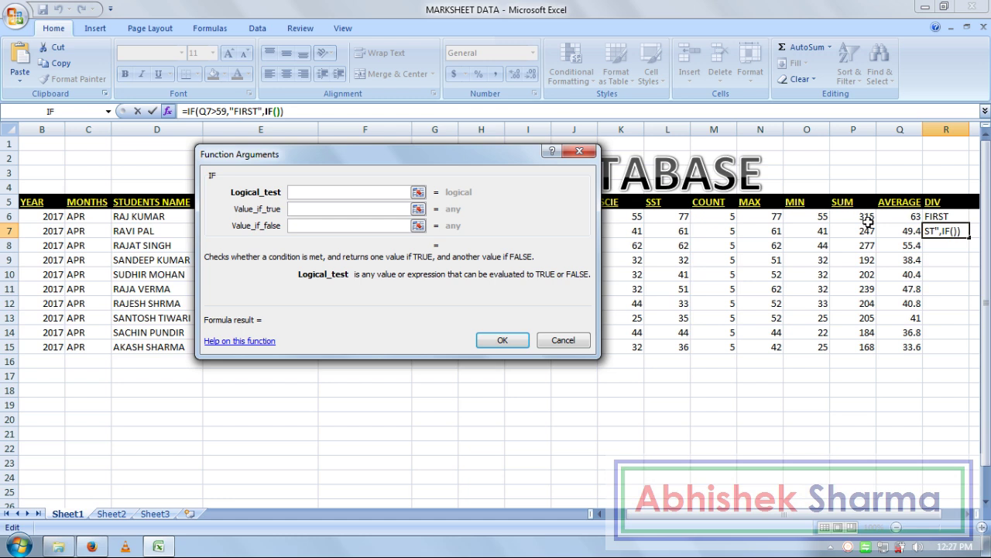
click(896, 231)
text(>)
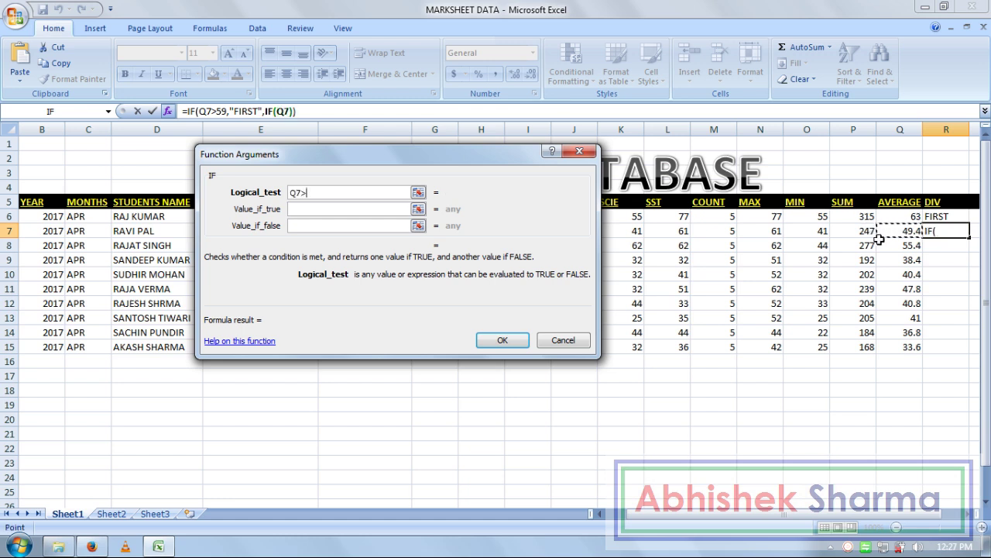
text(44)
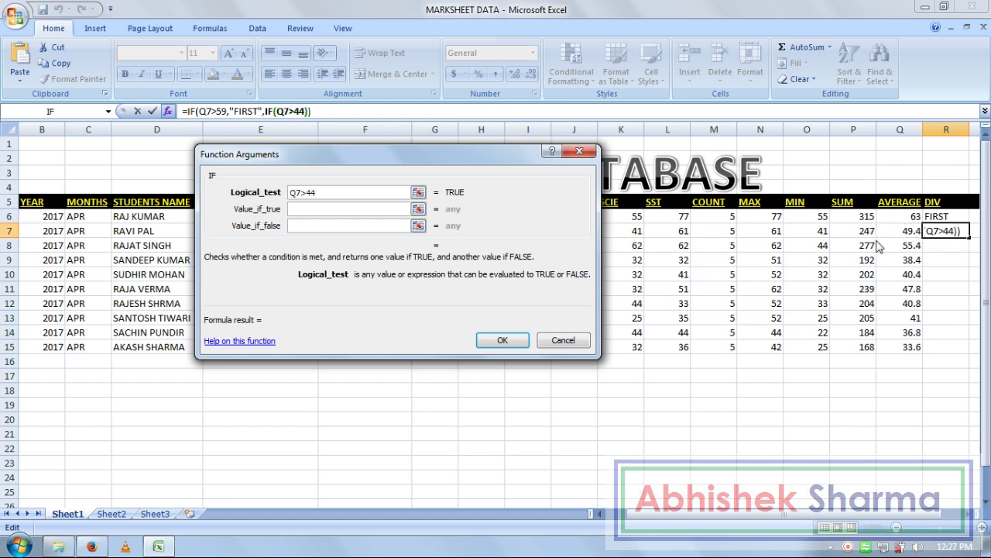
key(Tab)
text(SEC)
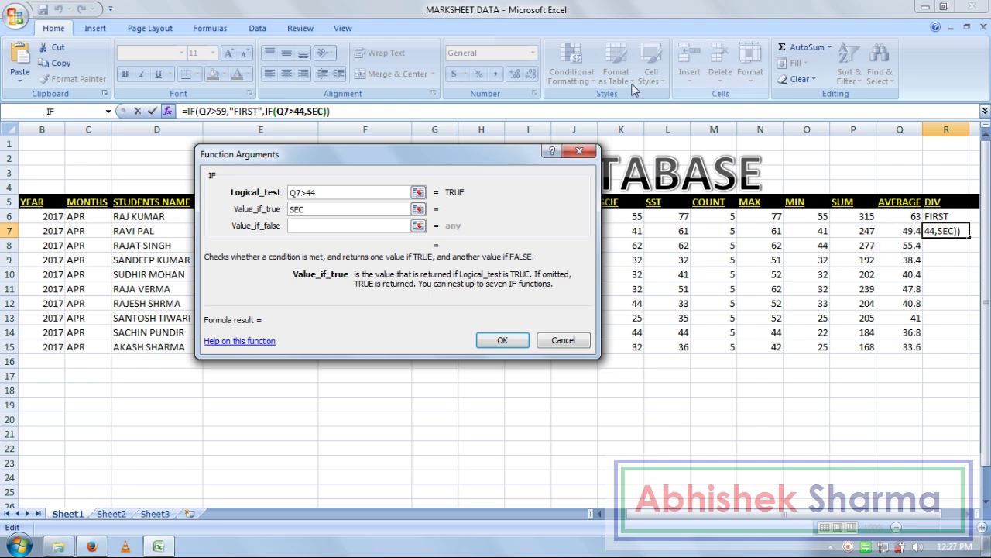
click(314, 226)
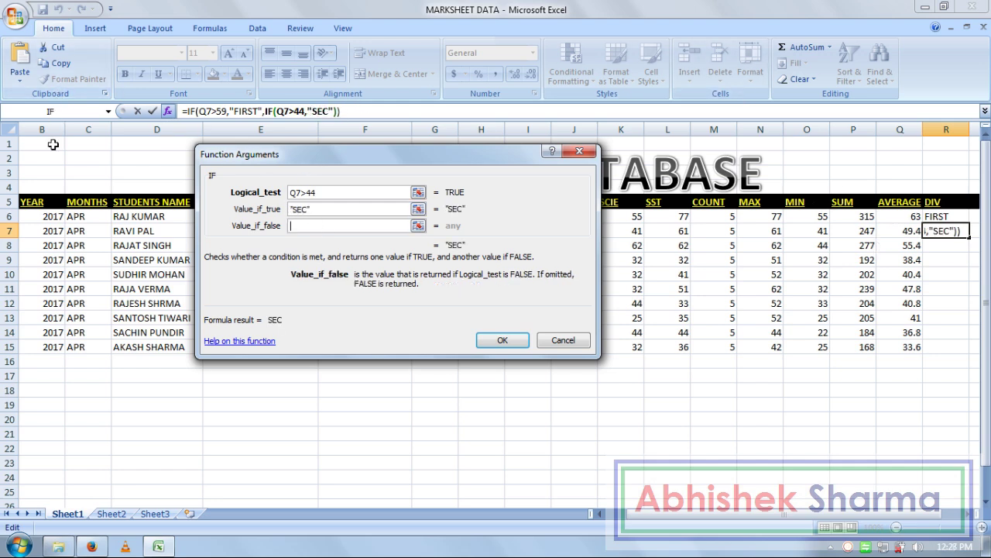
Nest a third IF returning "THIRD" when Q7>32, otherwise "FAIL", and confirm the formula
click(62, 111)
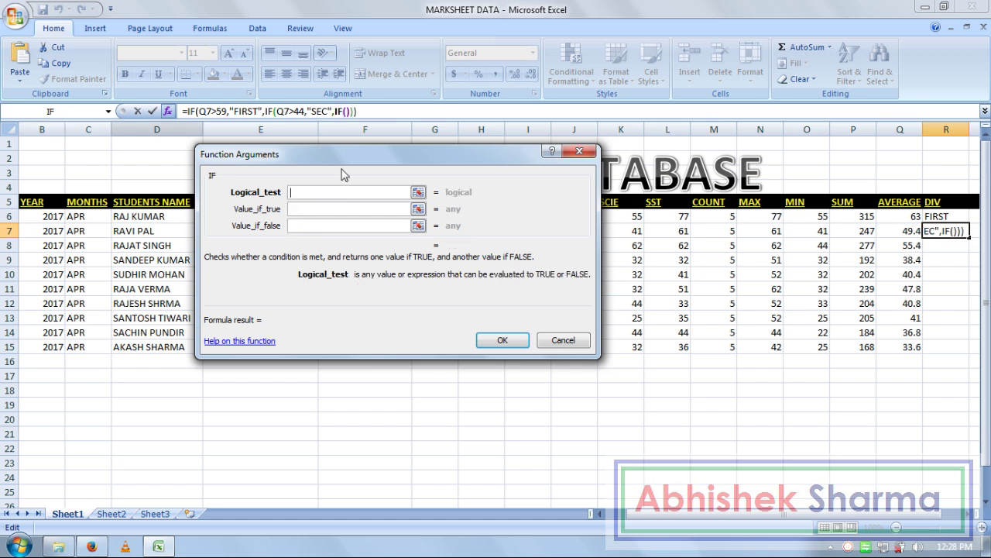
click(883, 232)
text(>)
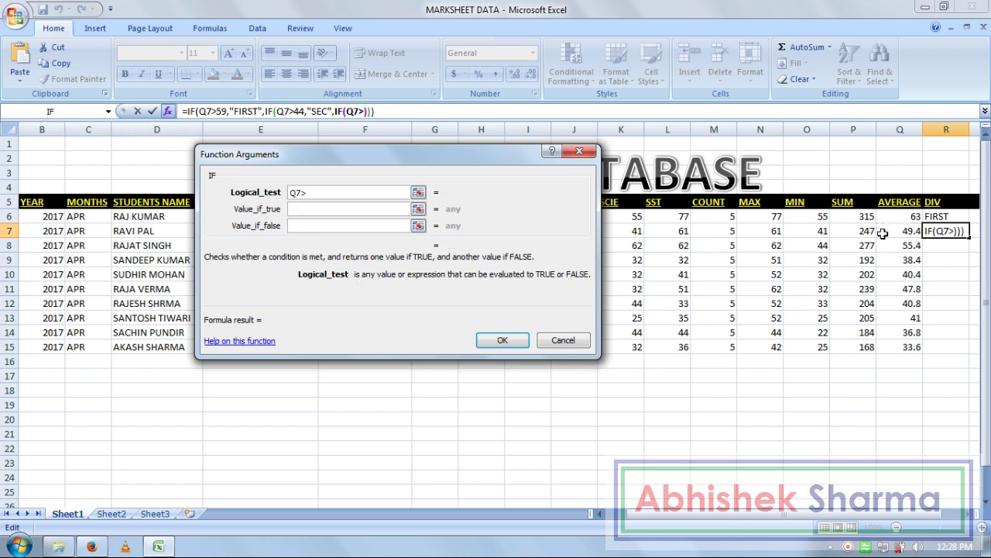
text(32)
key(Tab)
text(THIRD)
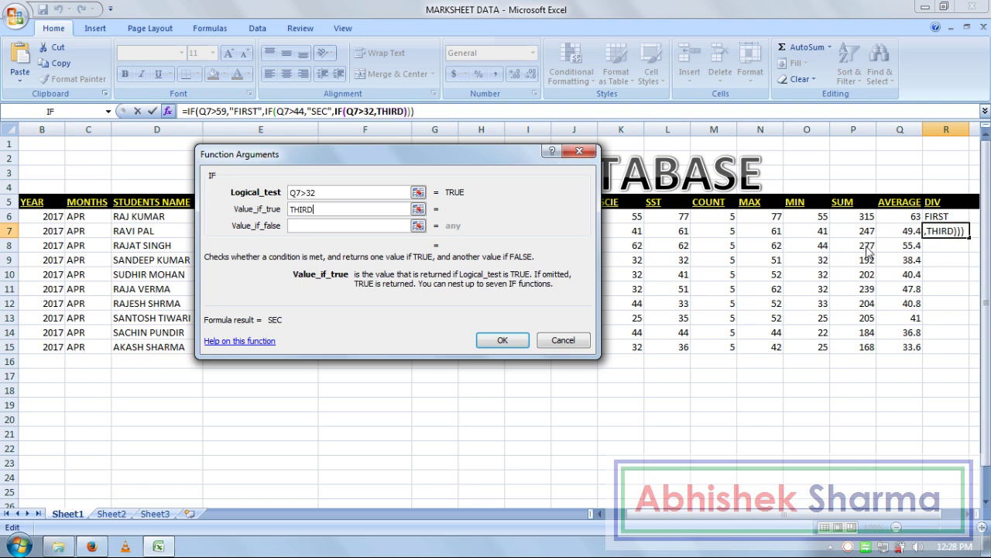
key(Tab)
text(FAIL)
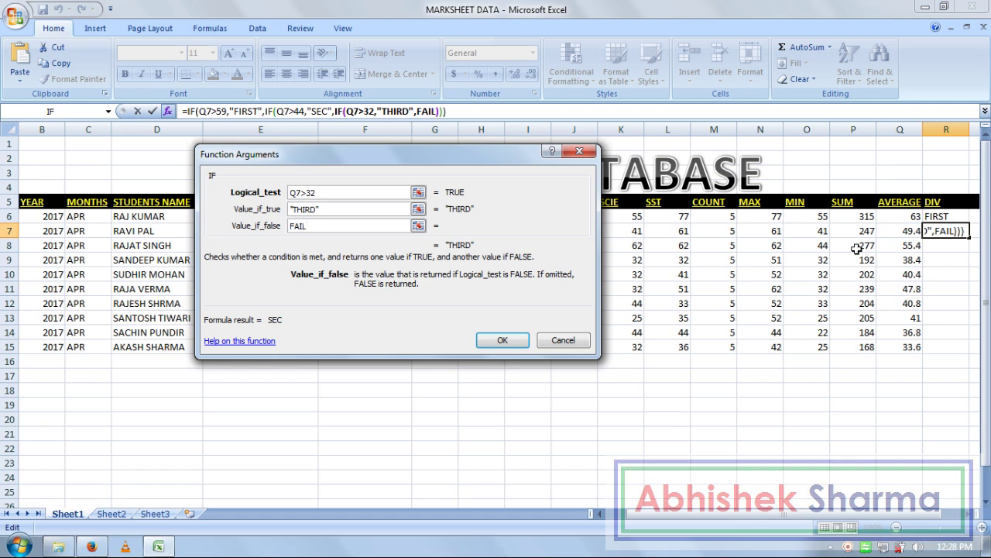
click(503, 342)
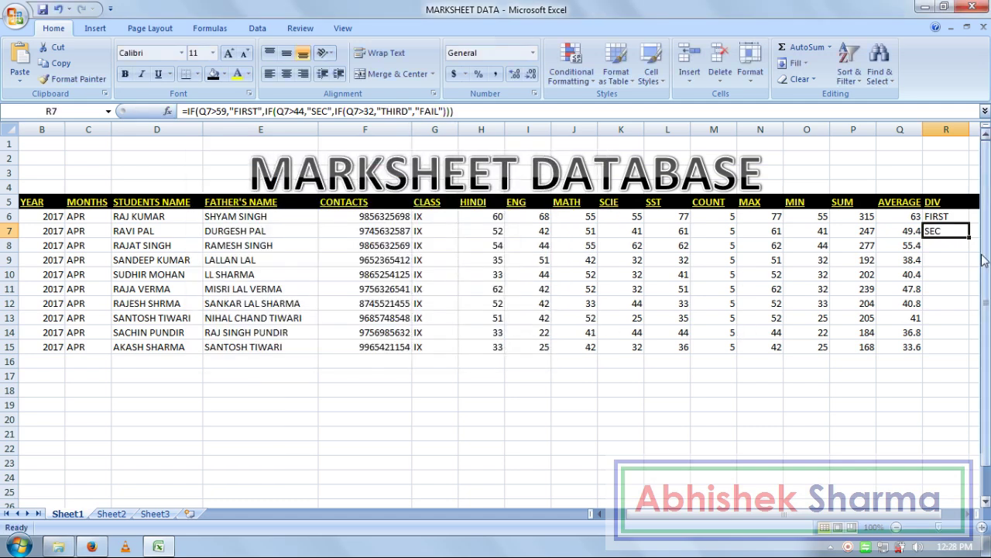
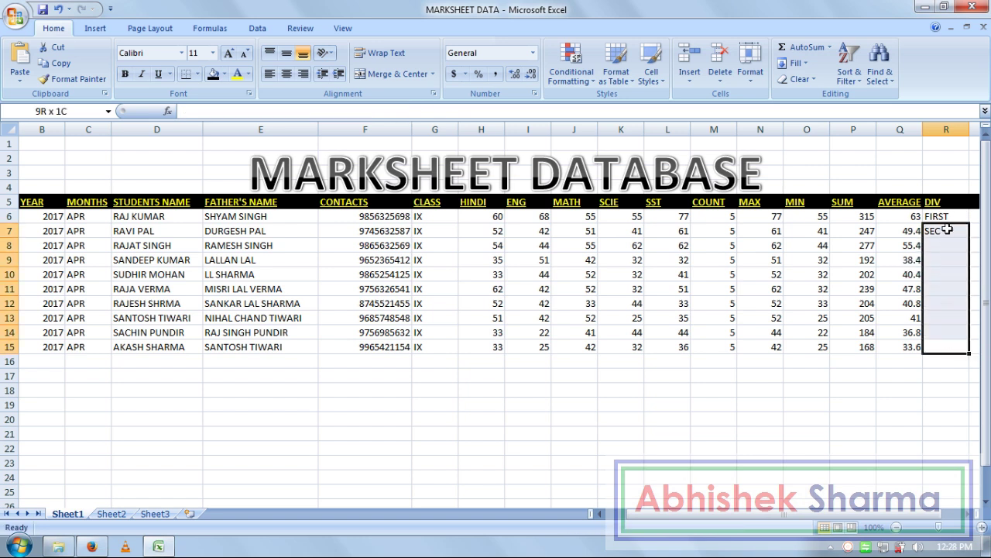
Fill the DIV formula down so every student shows FIRST, SEC or THIRD
key(ctrl+d)
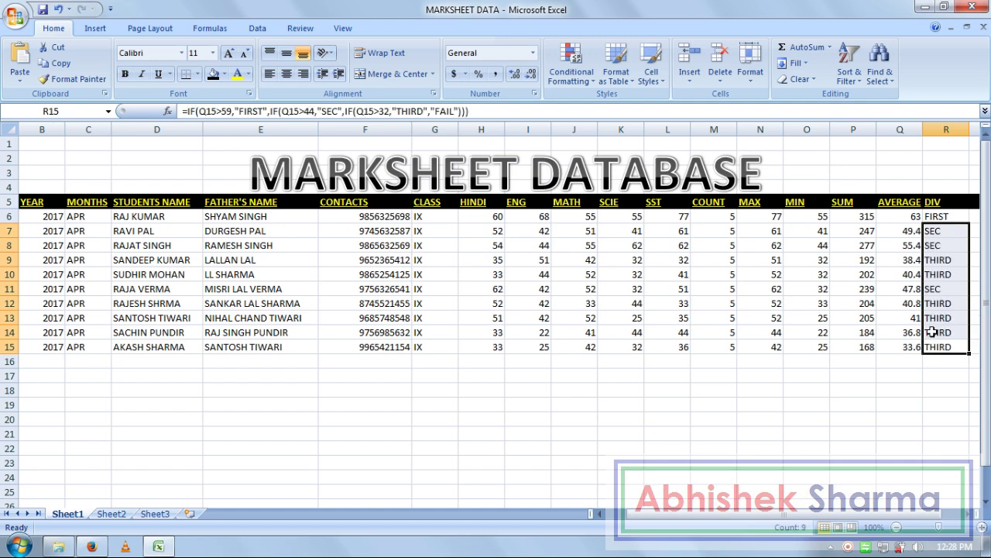
click(860, 401)
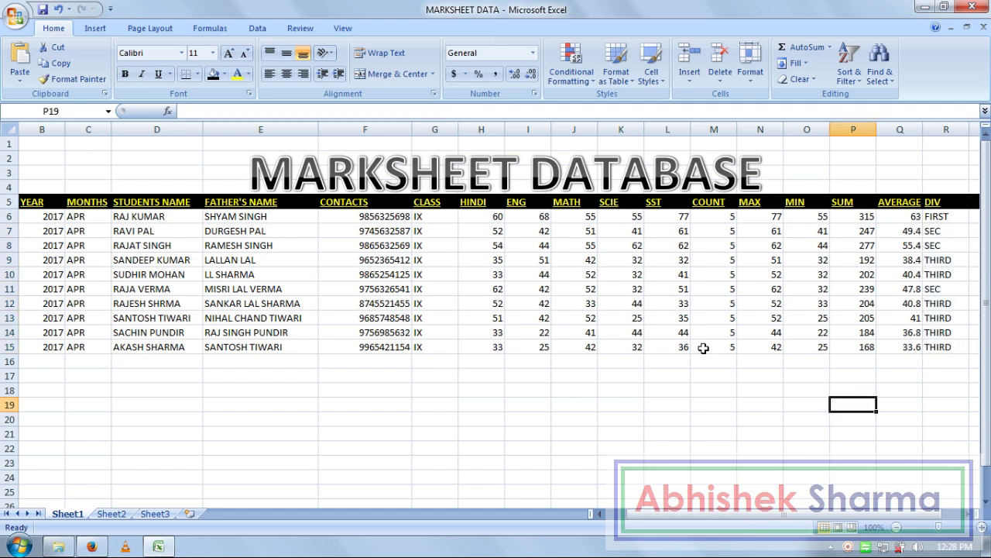
click(669, 433)
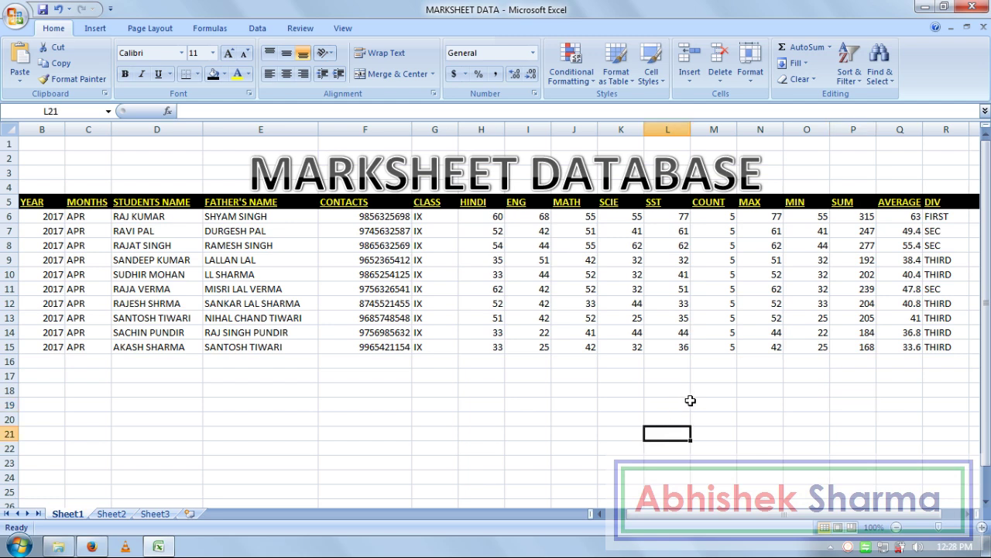
Select the whole sheet and AutoFit every column width to its contents
key(ctrl+a)
click(750, 65)
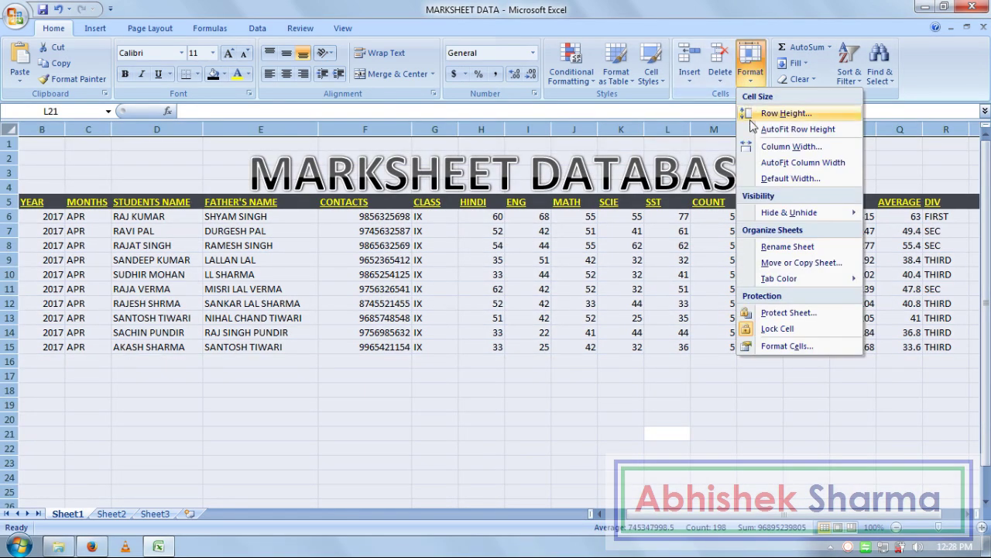
click(765, 165)
click(725, 288)
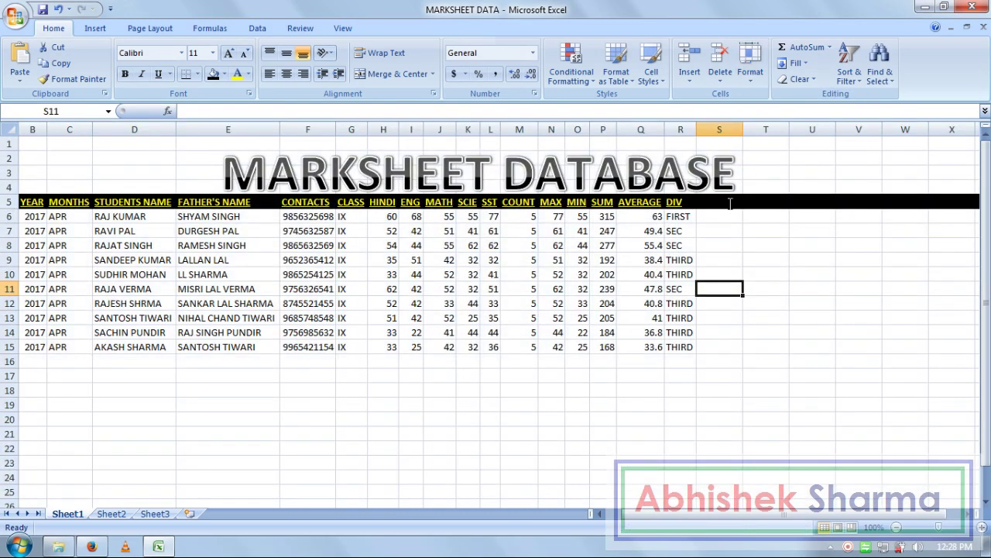
click(730, 190)
click(732, 219)
Enter the header GRADE in cell S5 beside DIV
key(Up)
key(Up)
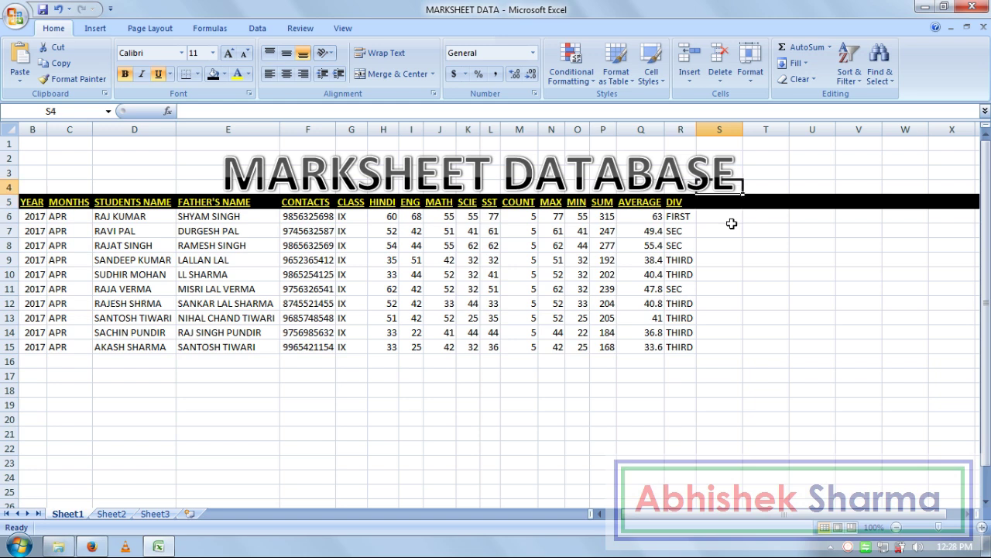
key(Down)
text(G)
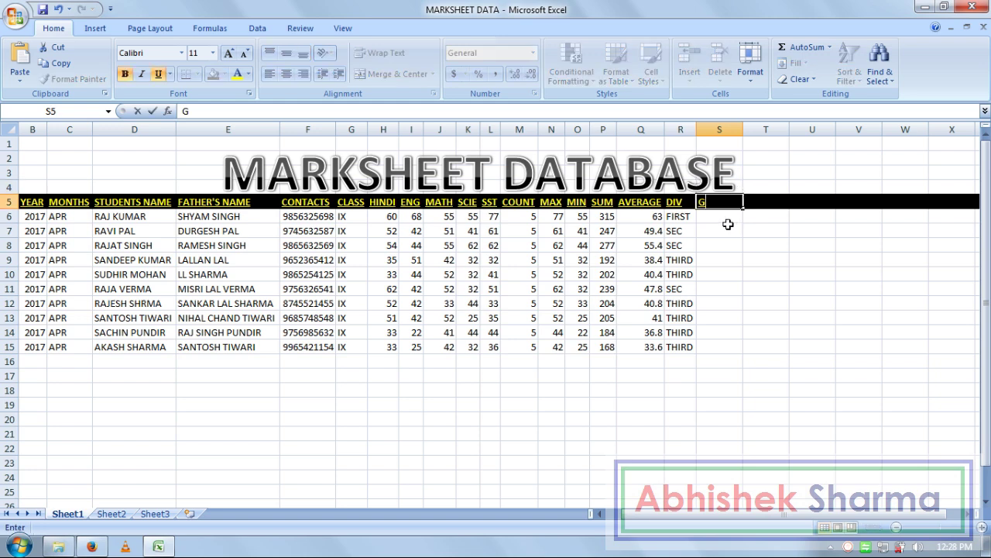
key(Return)
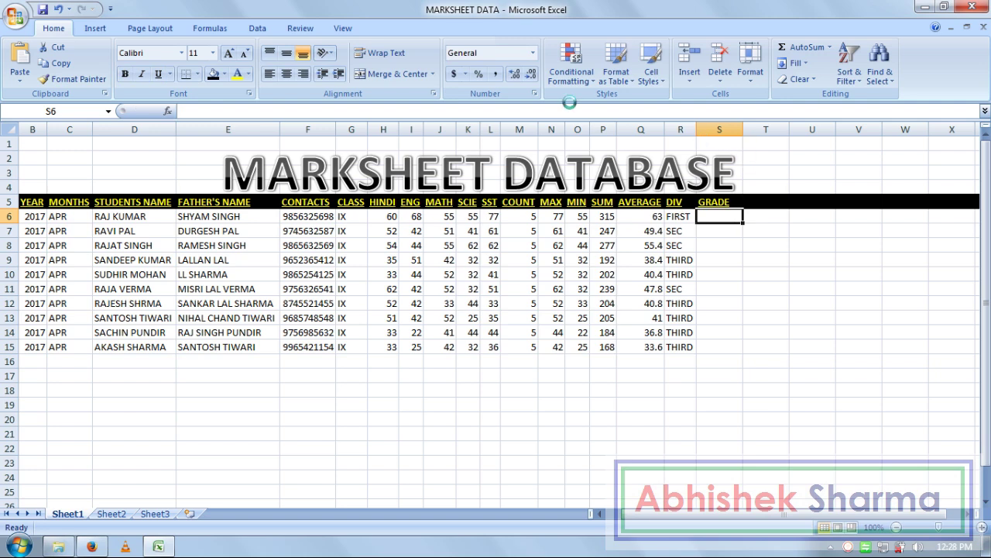
In S6, build an IF that tests Q6>61 and returns "A" when true
click(168, 111)
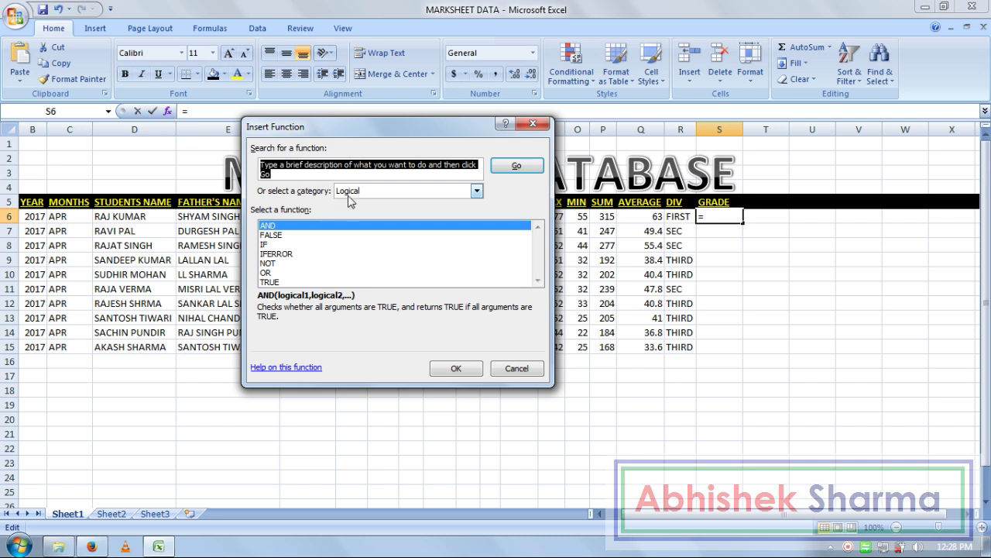
click(291, 244)
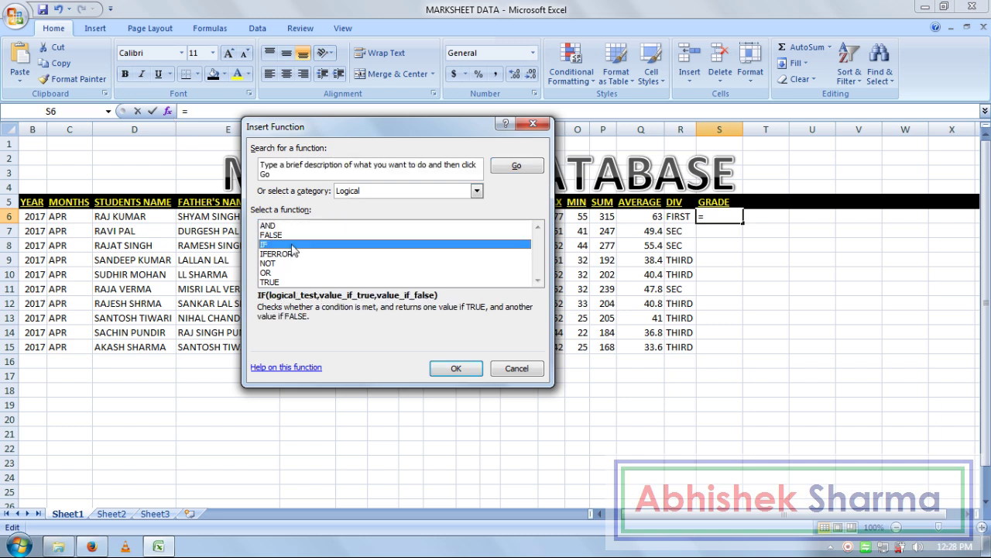
click(455, 369)
mouse_move(458, 151)
mouse_down()
mouse_move(449, 133)
mouse_move(439, 147)
mouse_up()
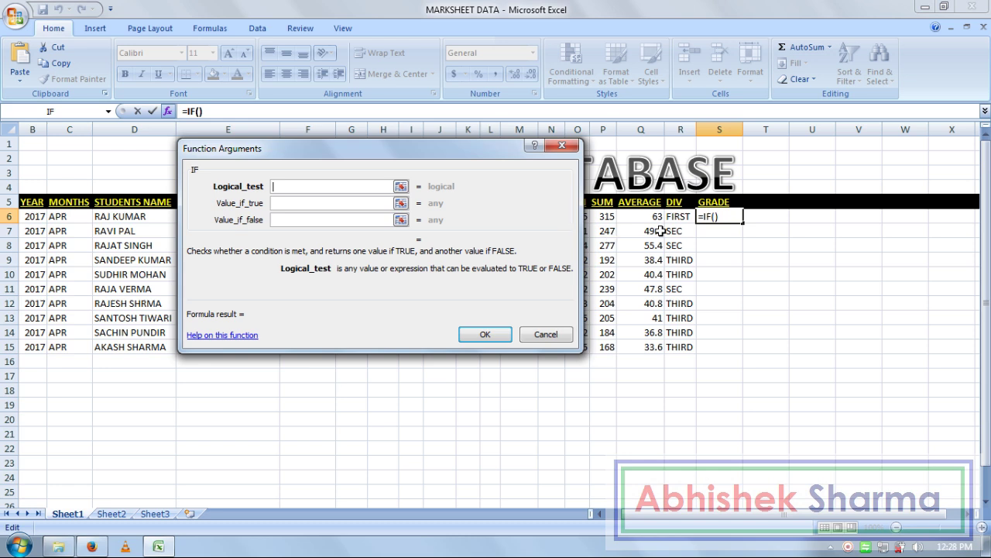
click(637, 218)
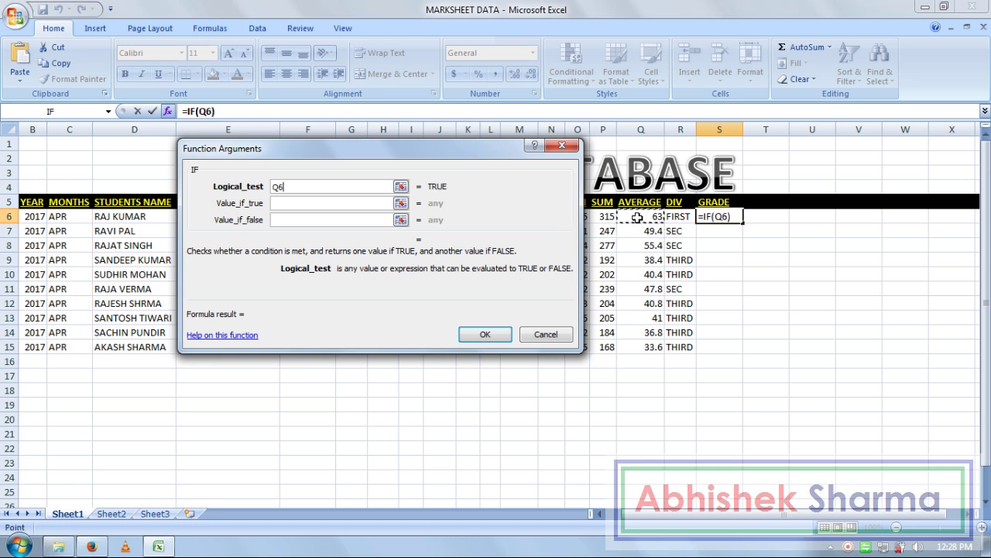
text(>)
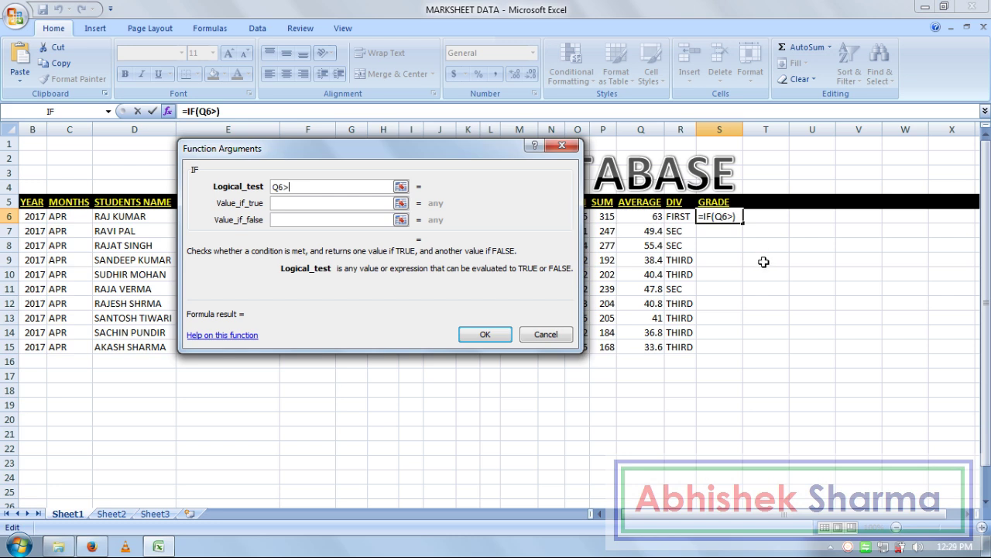
text(61)
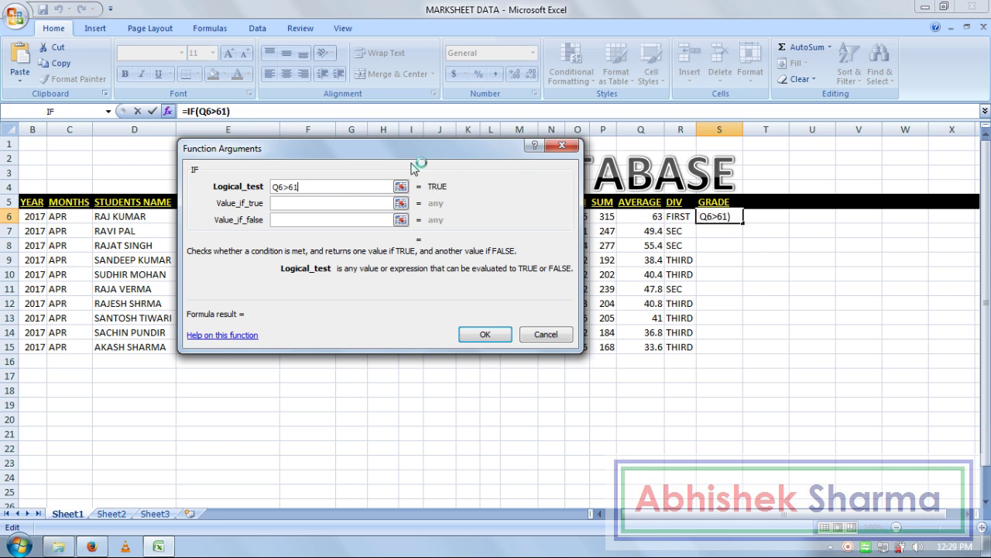
drag(408, 161, 436, 160)
click(377, 203)
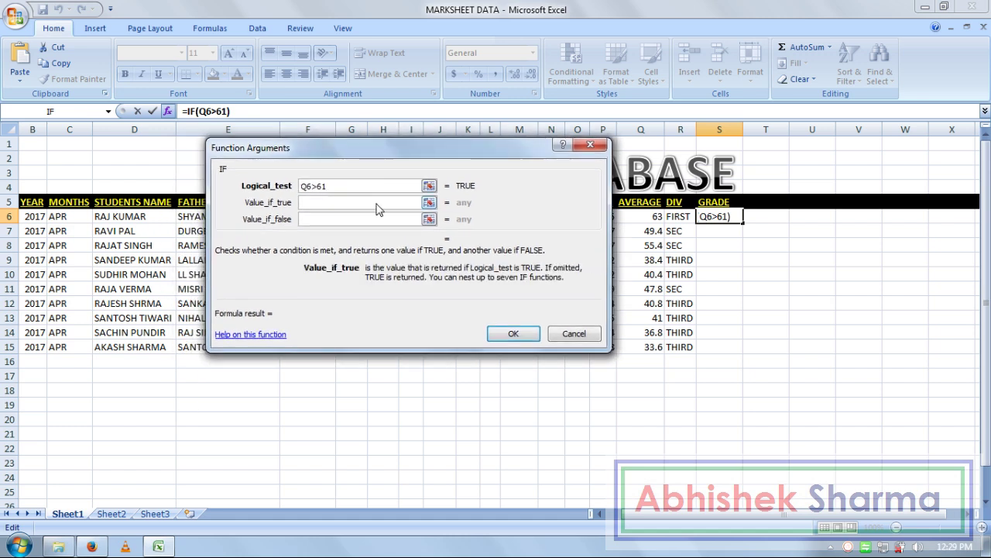
text(A)
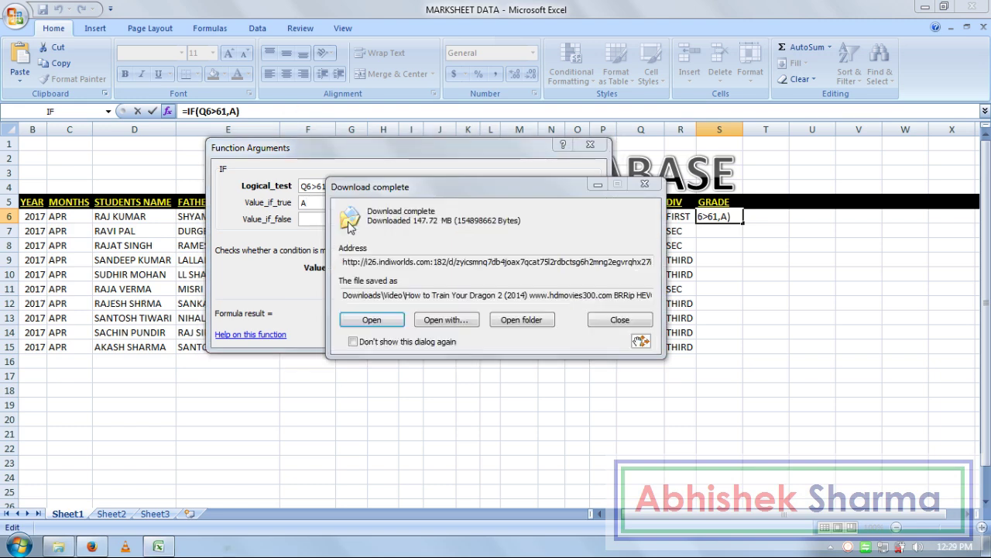
click(618, 320)
click(315, 220)
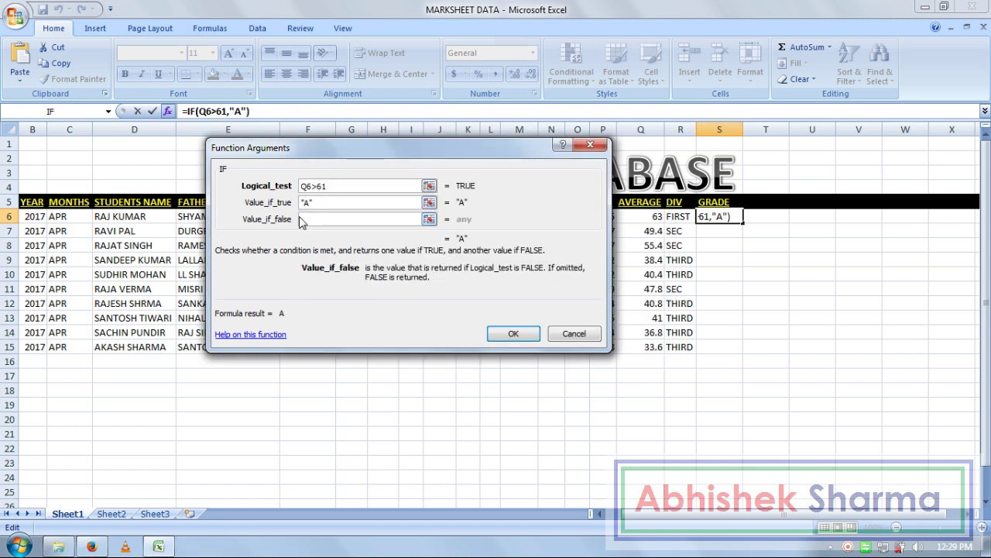
Nest a second IF as the false result: Q6>51 returns "B"
click(80, 113)
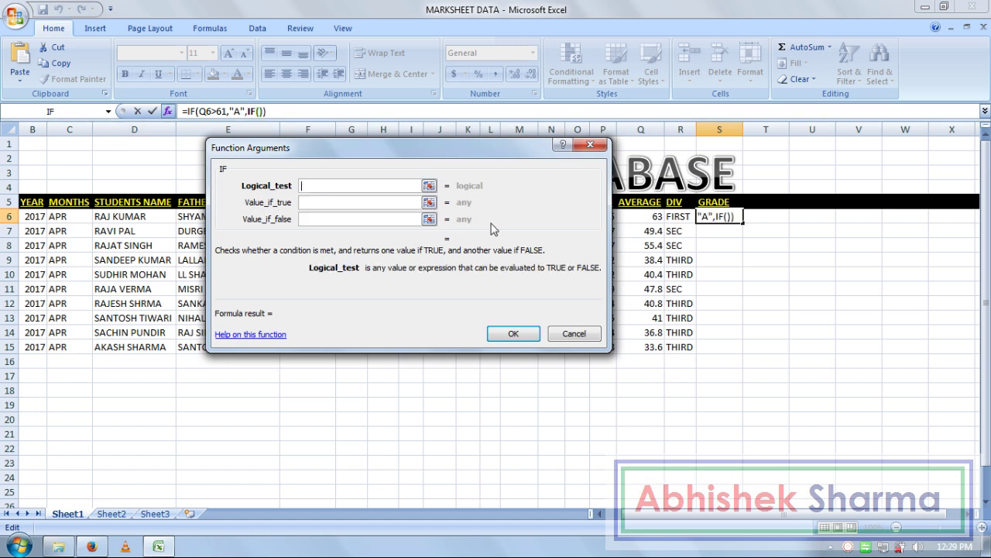
click(646, 220)
text(>5)
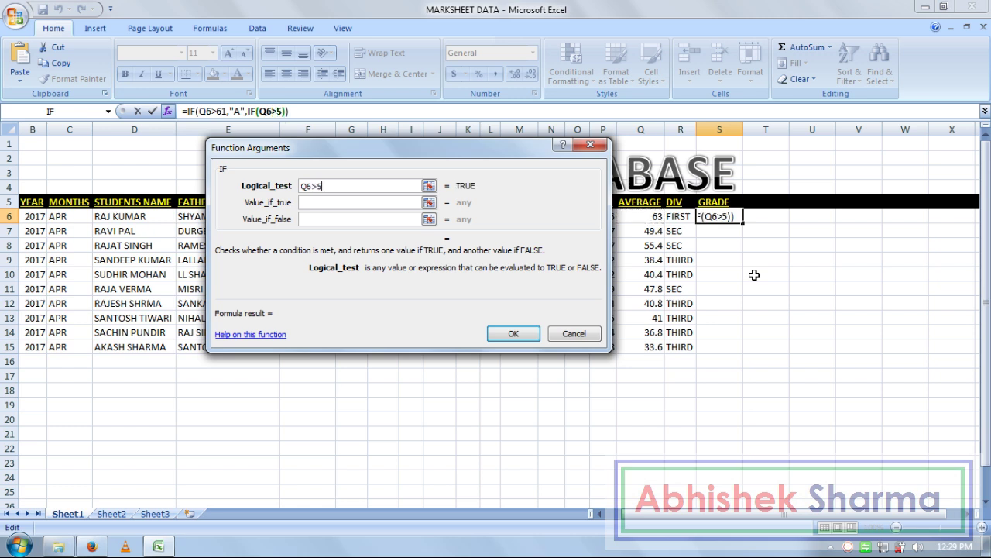
text(1)
key(Tab)
text(B)
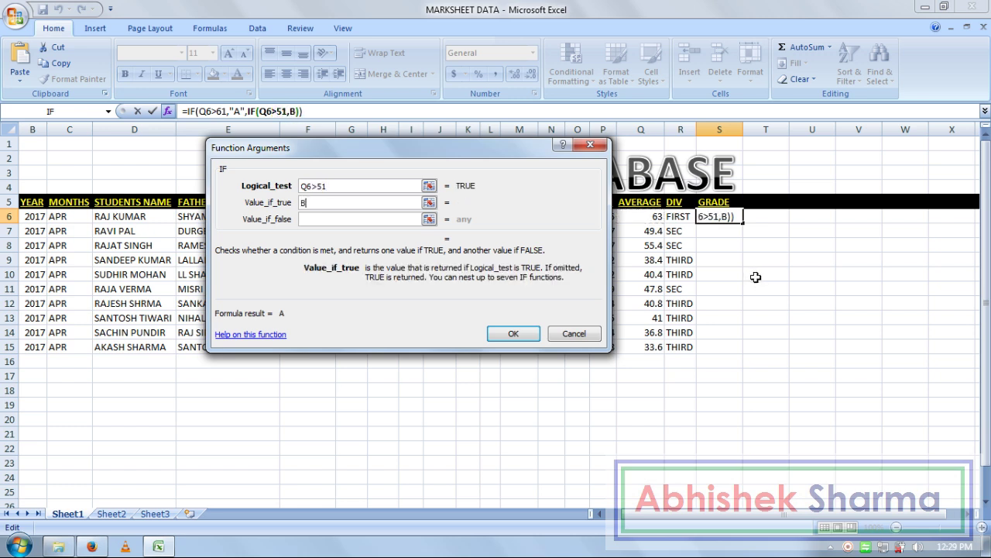
click(403, 218)
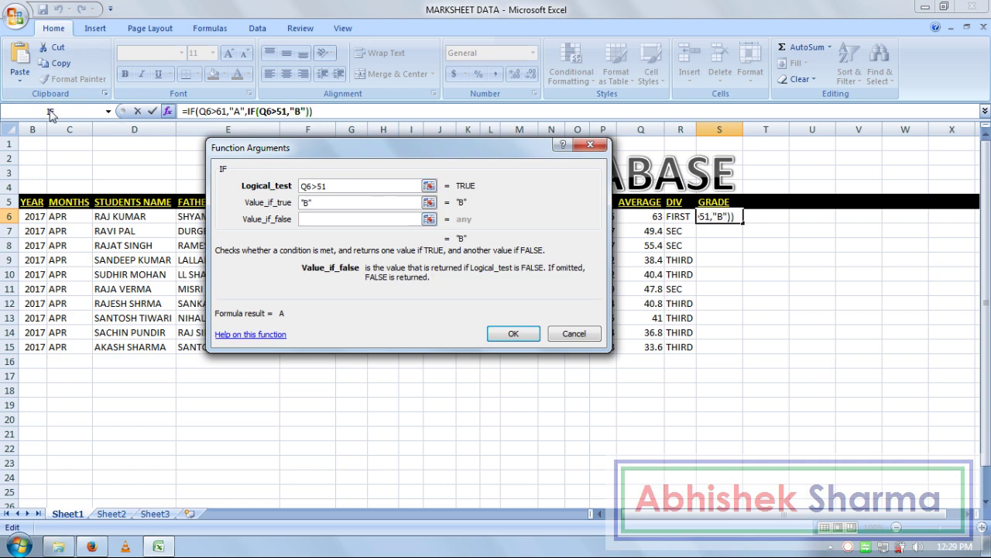
Nest a third IF where Q6>41 gives "C", else "D", and confirm the formula
click(51, 112)
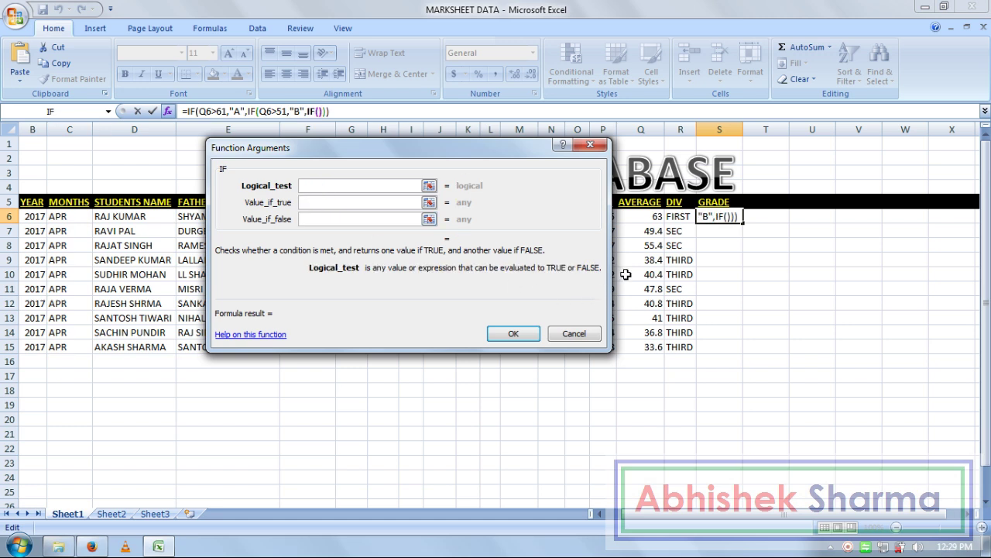
click(632, 217)
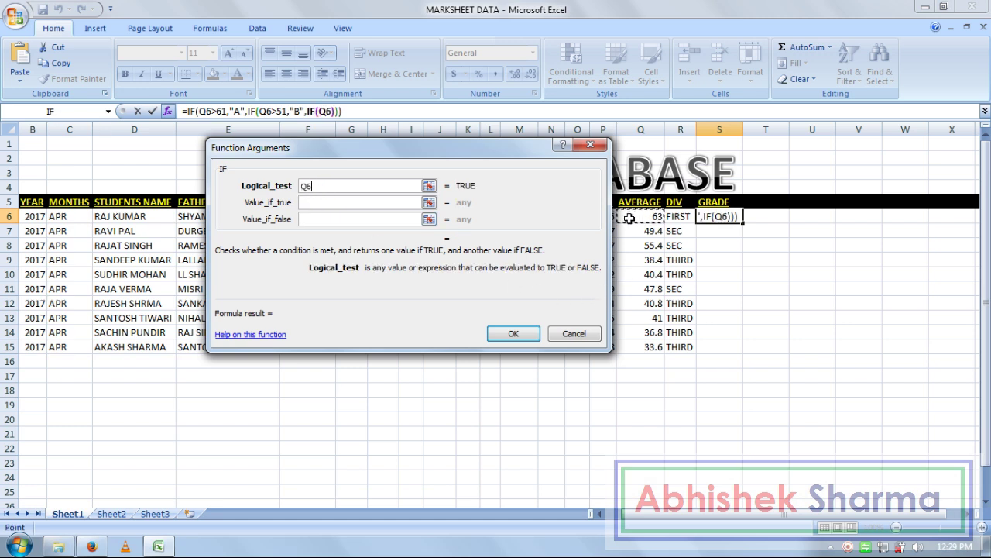
text(>)
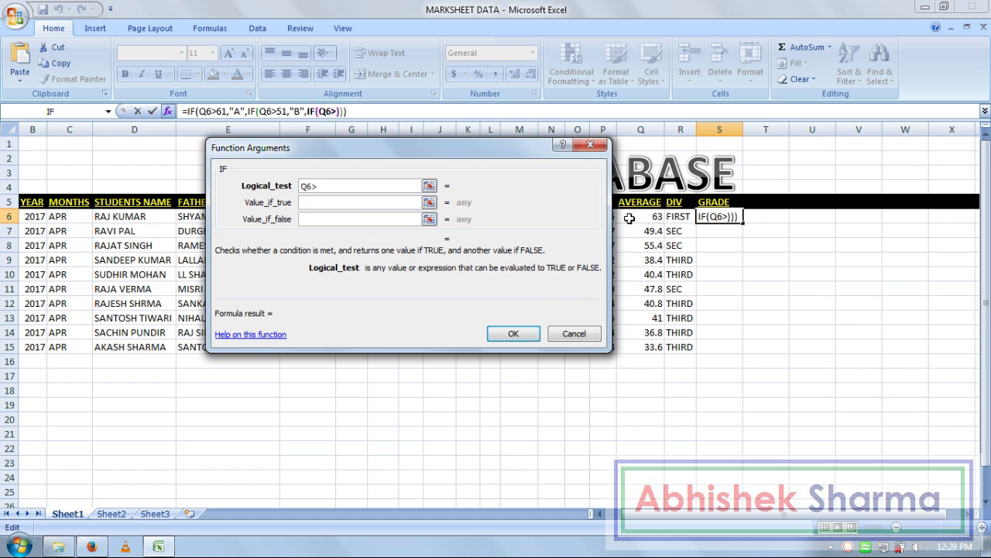
text(41)
key(Tab)
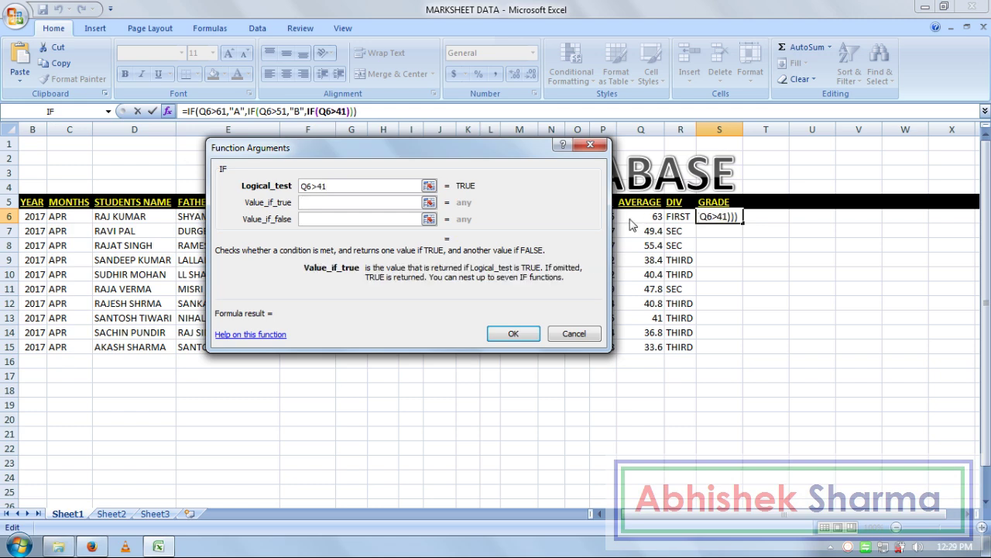
text(C)
key(Tab)
text(D)
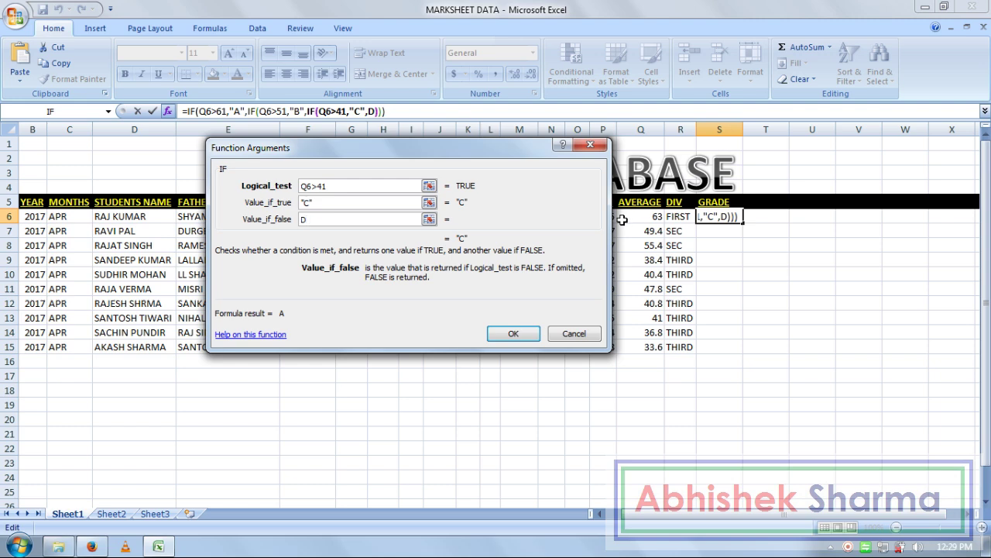
click(515, 334)
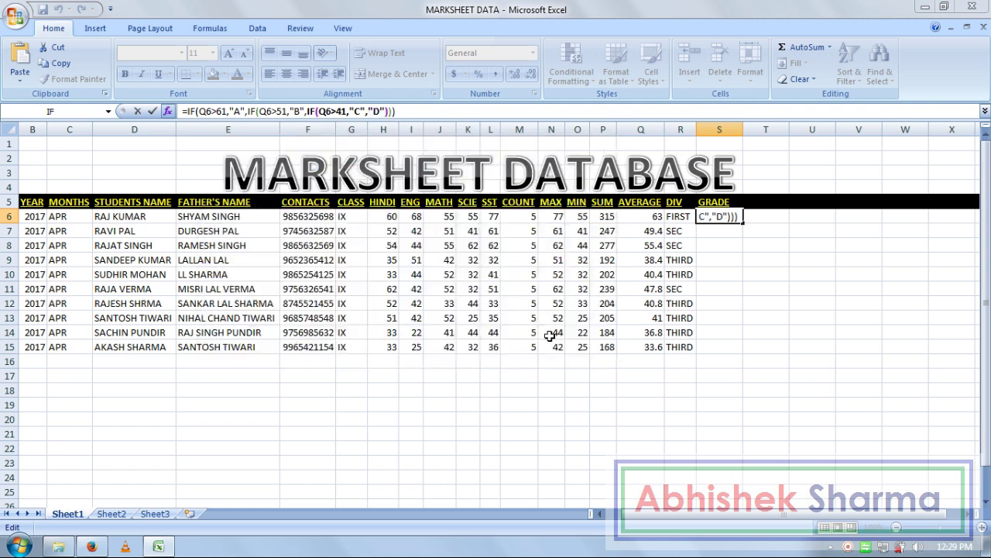
click(717, 234)
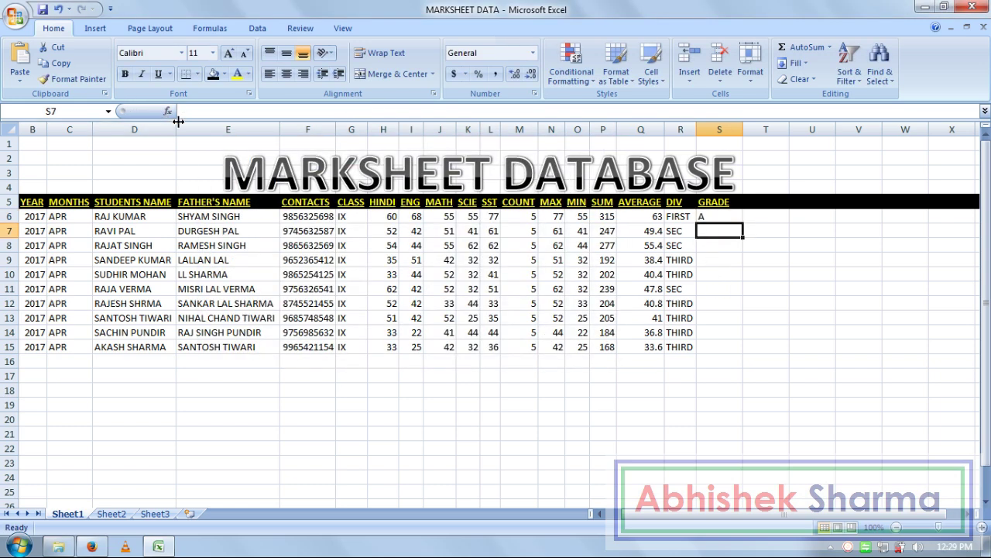
In S7, build an IF that tests Q7>61 and returns "A" when true
click(169, 113)
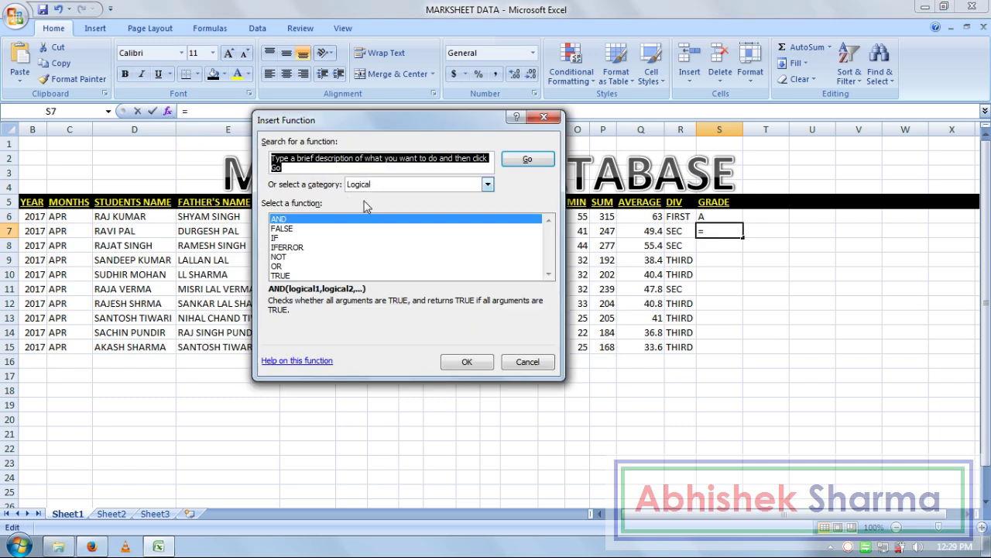
click(290, 238)
click(467, 362)
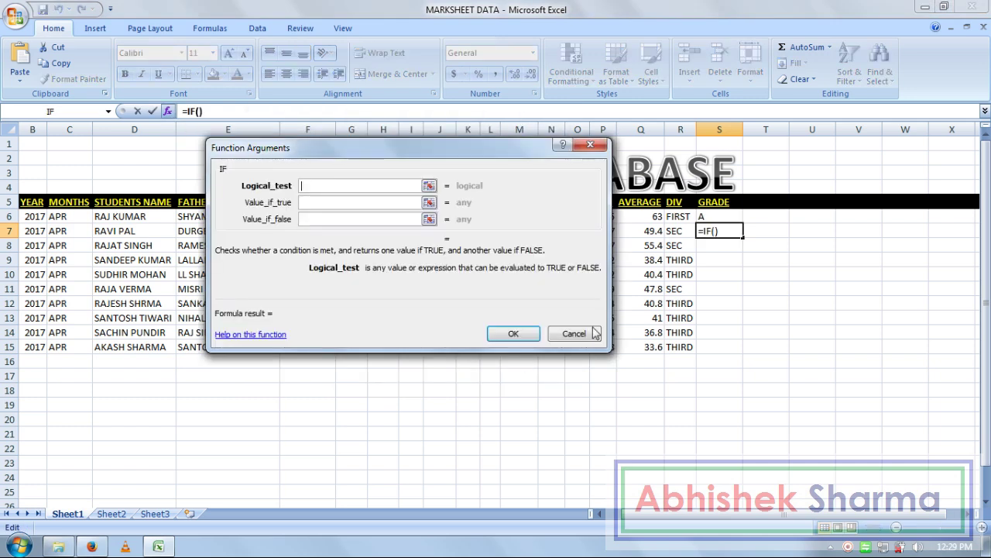
click(646, 232)
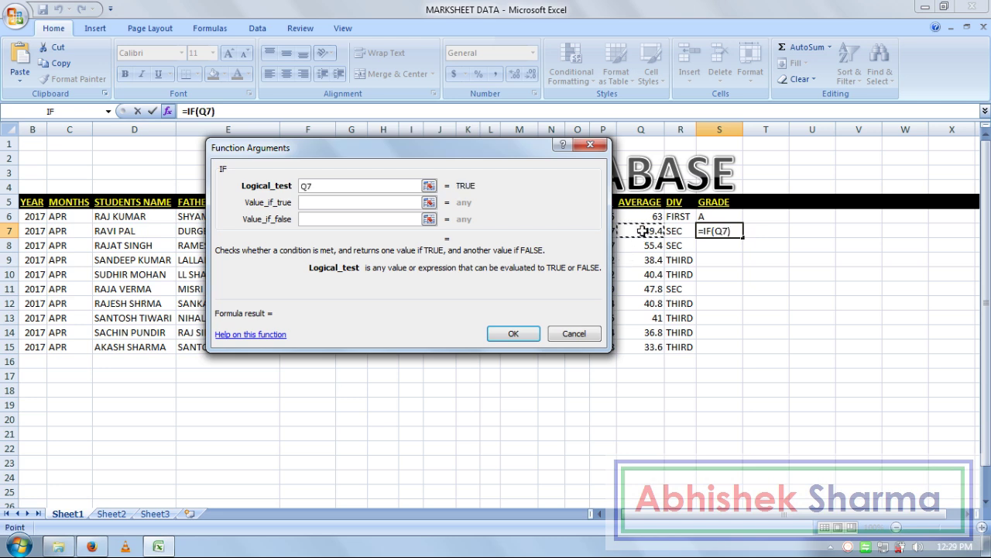
text(>6)
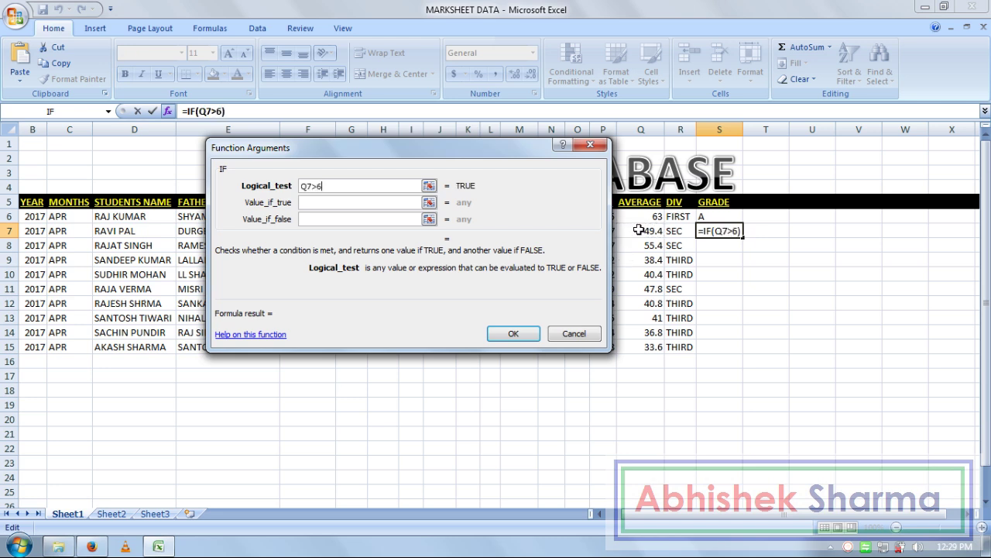
text(1)
key(Tab)
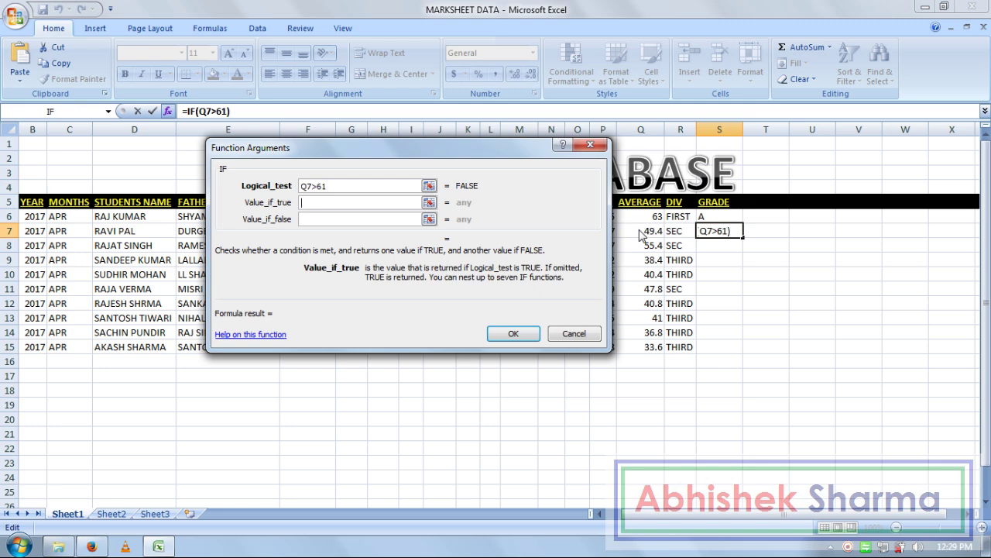
text(A)
click(324, 219)
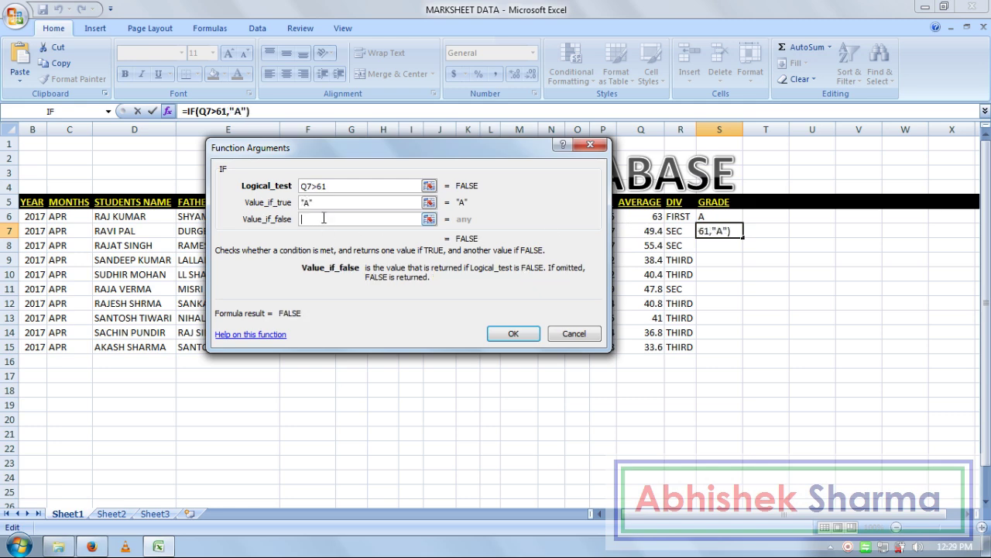
Nest a second IF as the false value: Q7>51 returns "B"
click(81, 111)
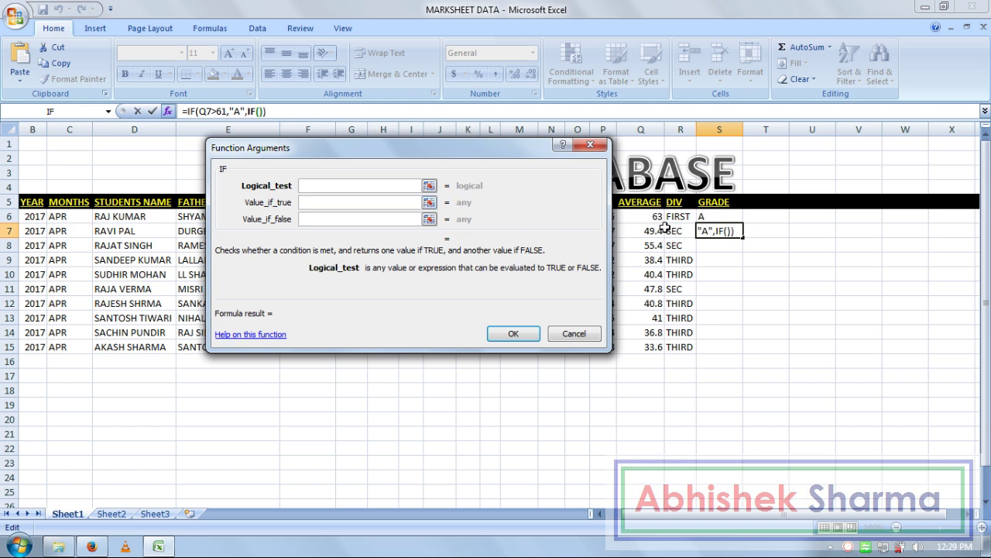
click(653, 230)
text(>)
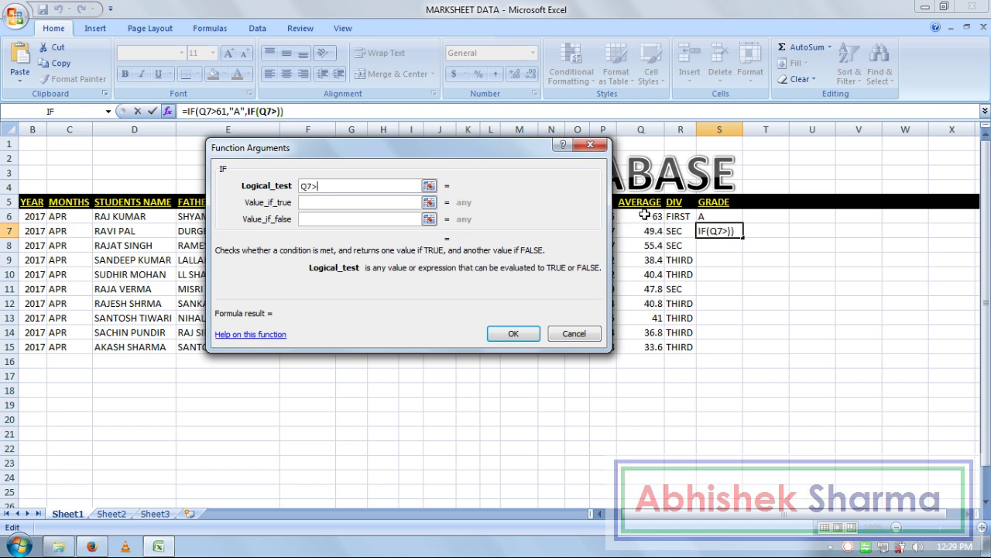
text(51)
key(Tab)
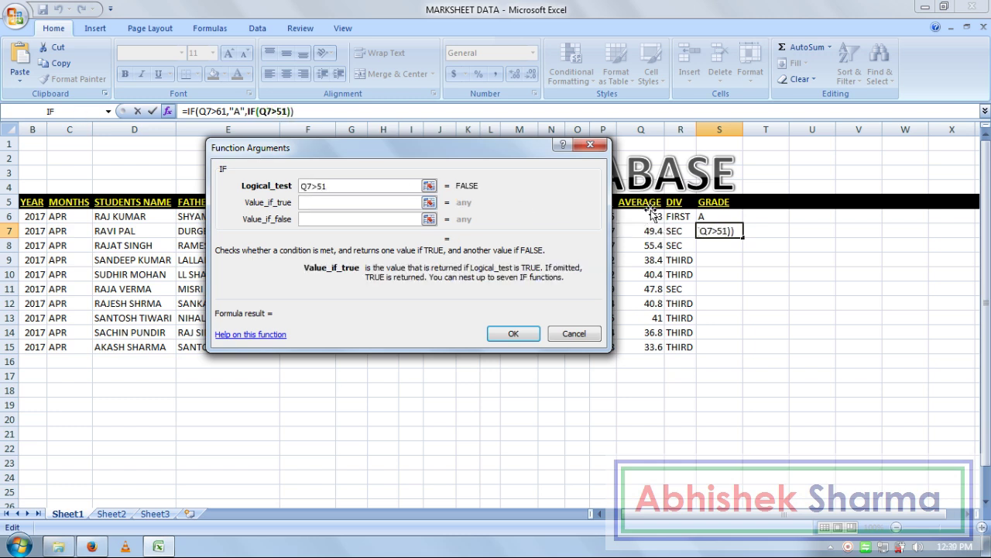
text(B)
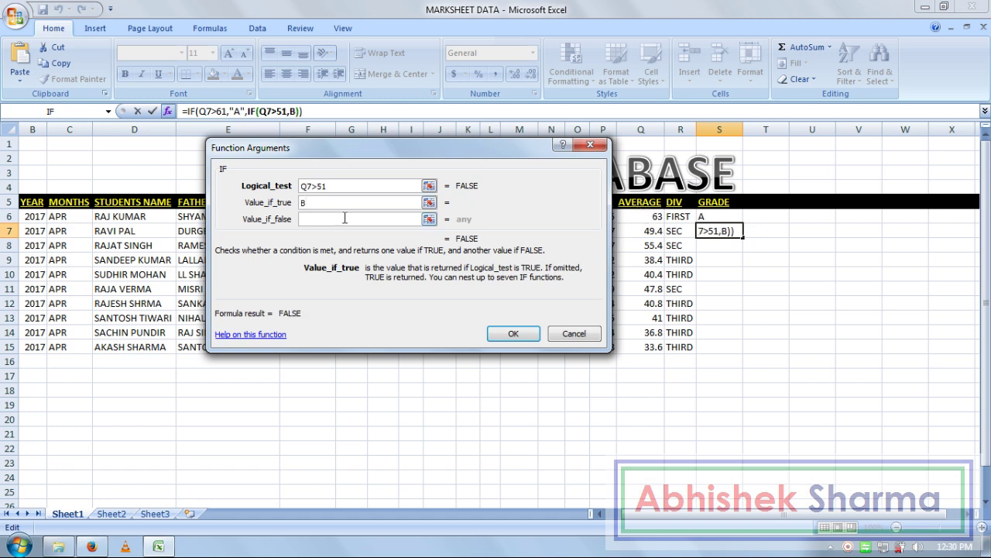
click(344, 219)
Nest a third IF where Q7>41 gives "C", else "D", and commit the formula
click(66, 113)
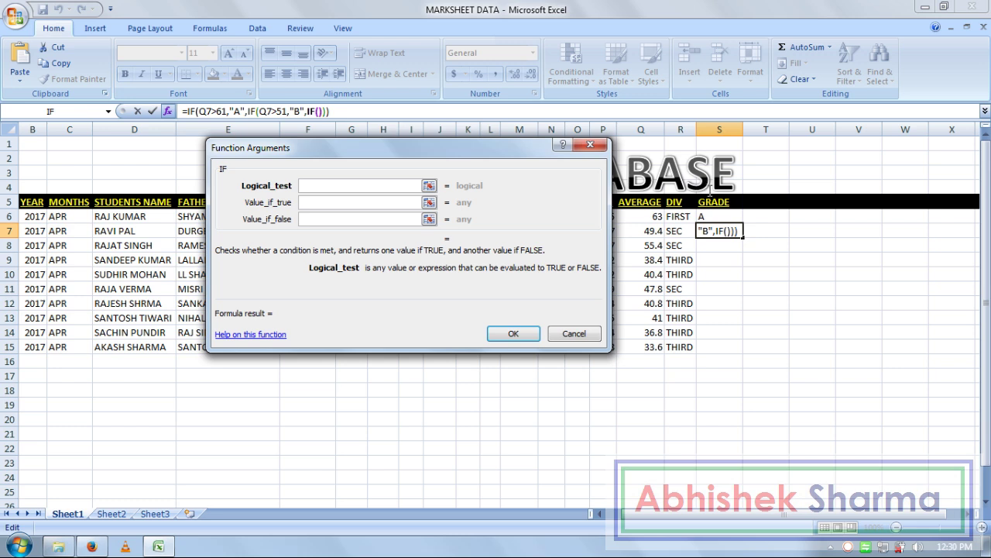
click(648, 233)
text(>)
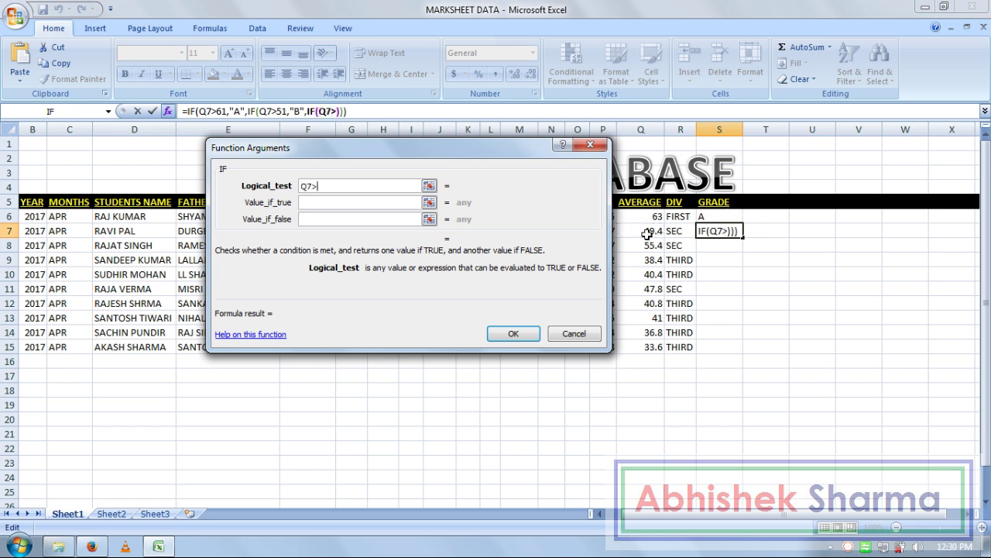
text(41)
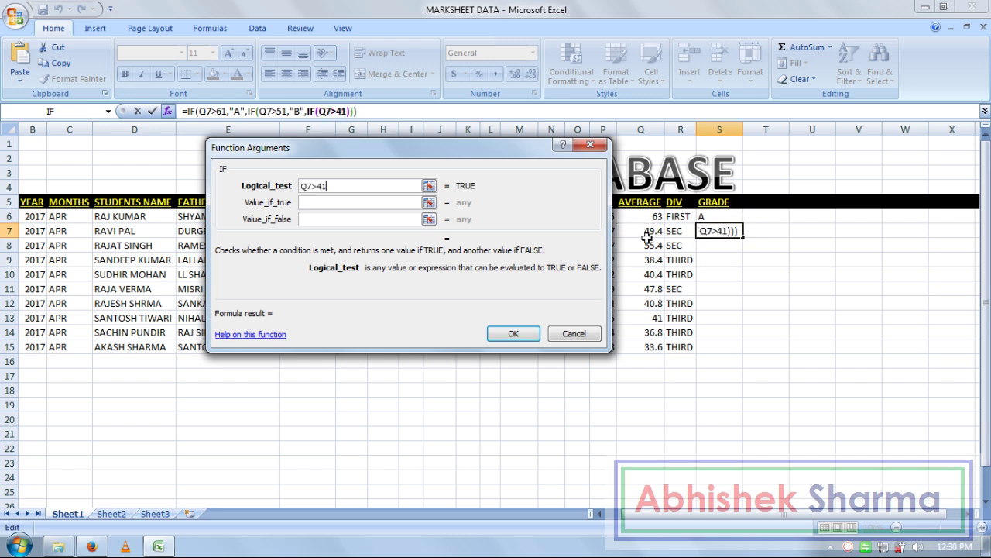
key(Tab)
text(C)
key(Tab)
text(D)
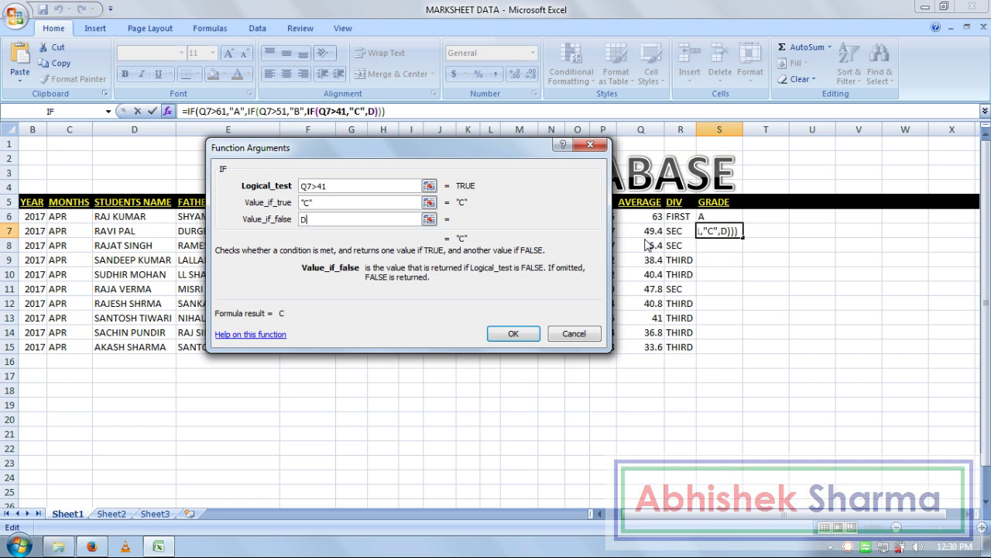
click(534, 330)
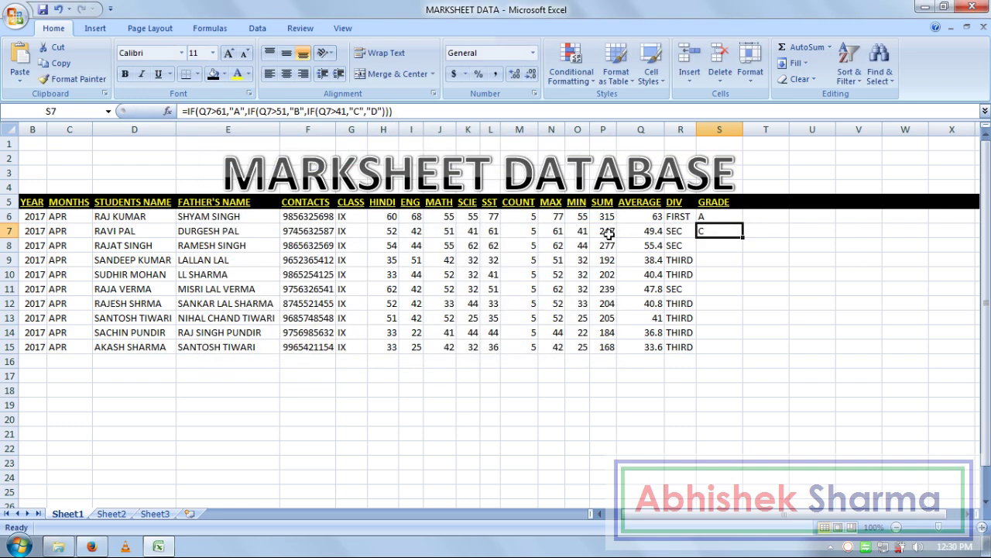
Copy the grade formula down S6:S15 for all ten students
drag(719, 217, 720, 343)
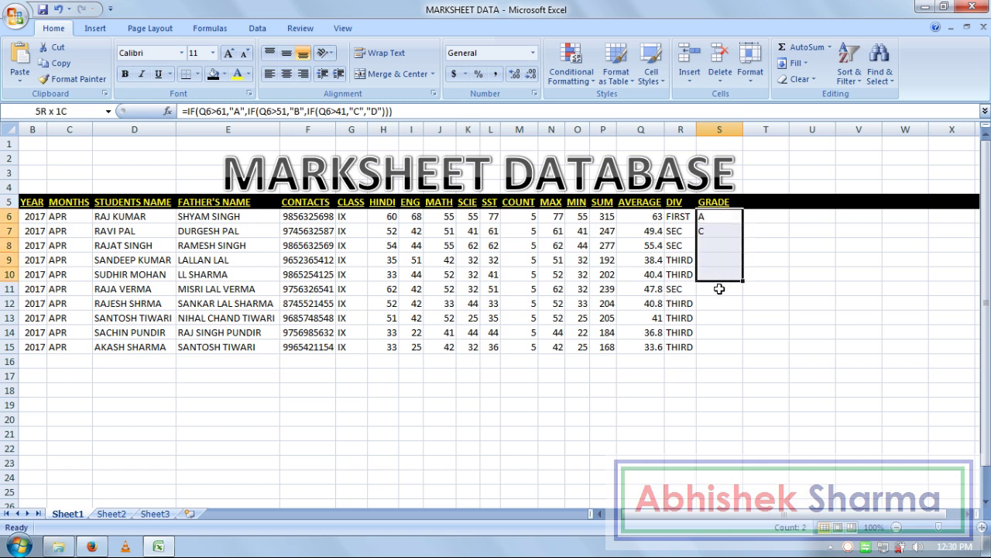
key(ctrl+d)
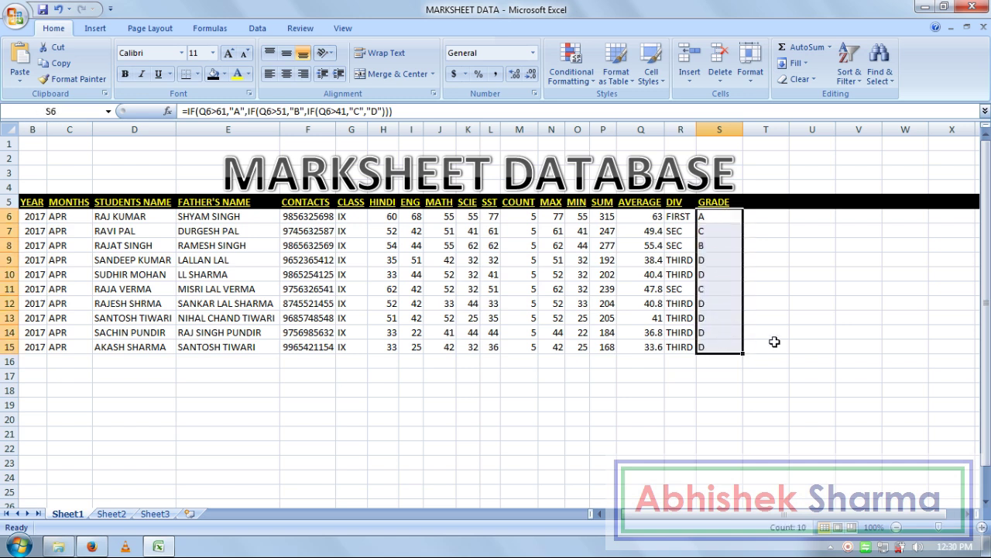
click(787, 332)
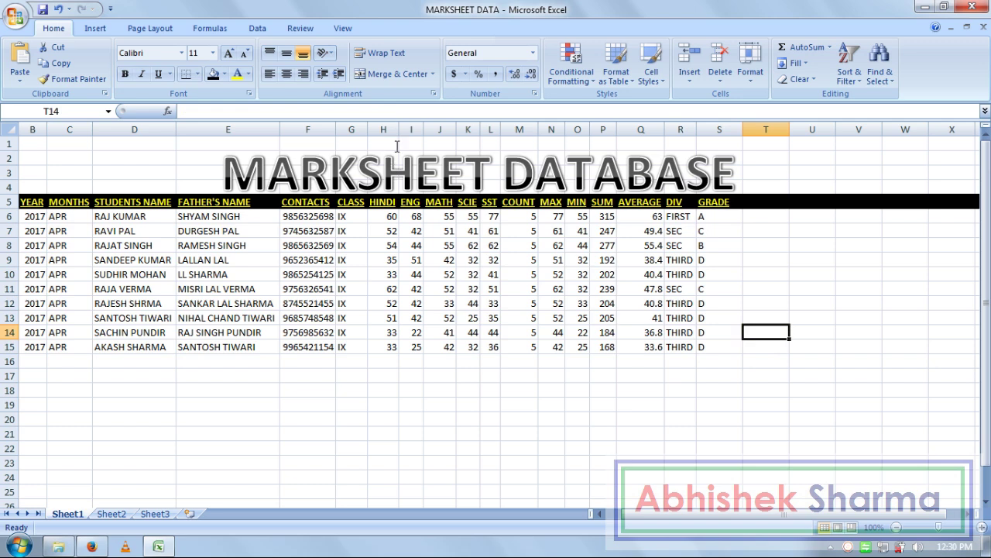
Widen the HINDI and SUM columns, then select the serial numbers A6:A15
drag(397, 129, 762, 131)
click(756, 377)
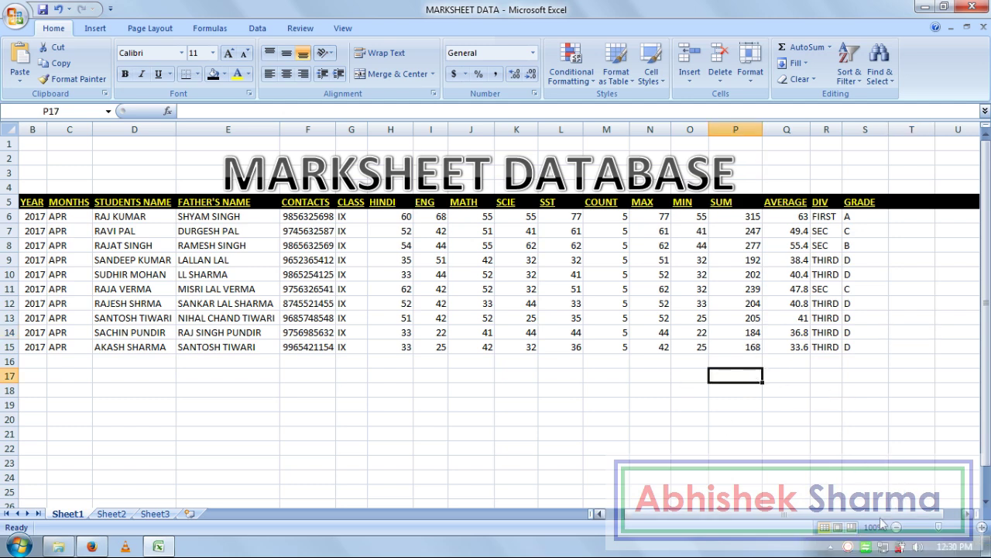
drag(784, 513, 779, 526)
drag(888, 346, 35, 245)
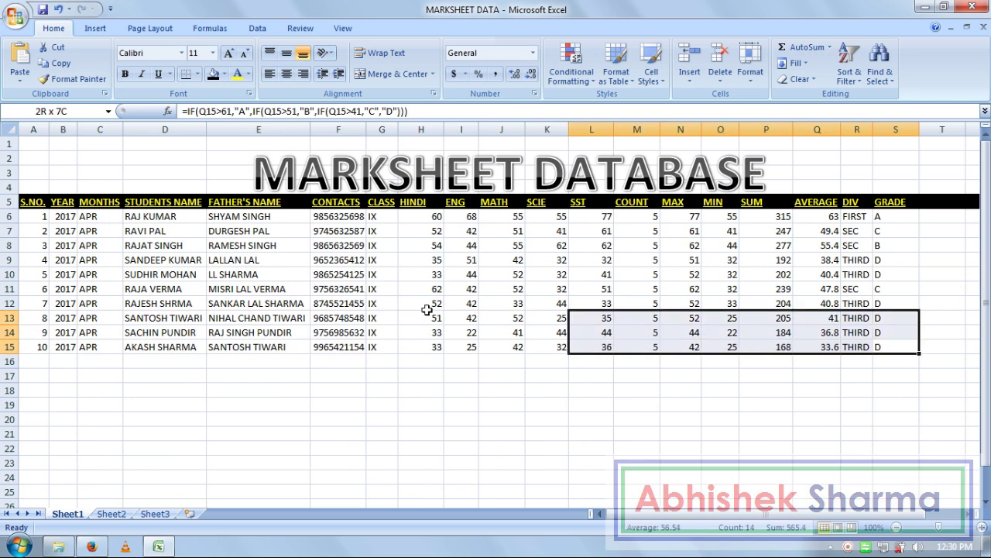
click(94, 272)
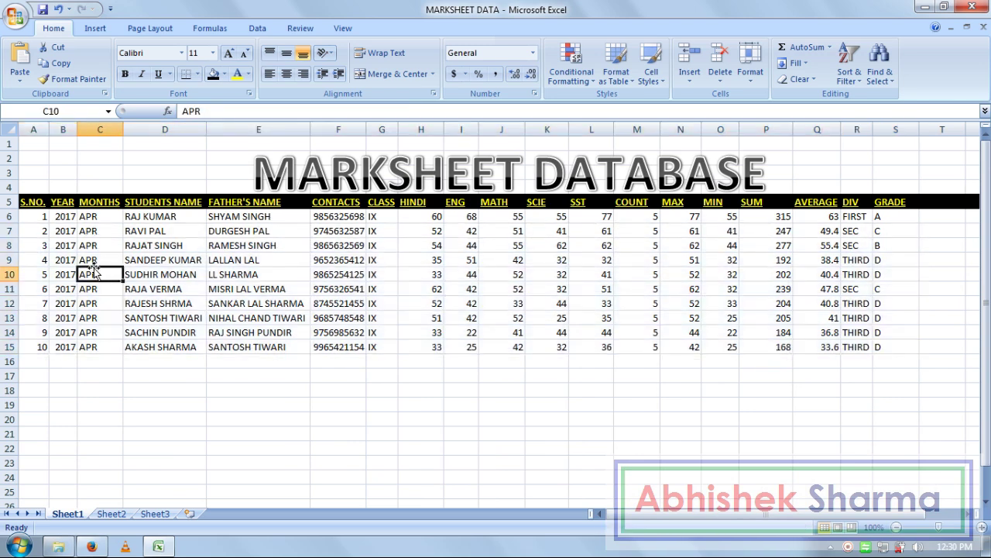
drag(31, 350, 35, 217)
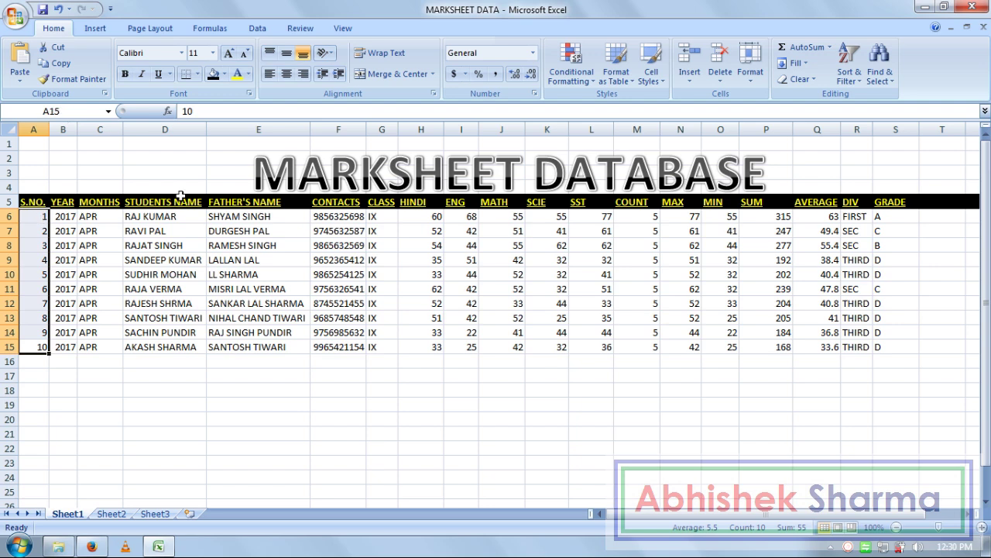
Give the S.NO. values a black fill with white text
click(222, 76)
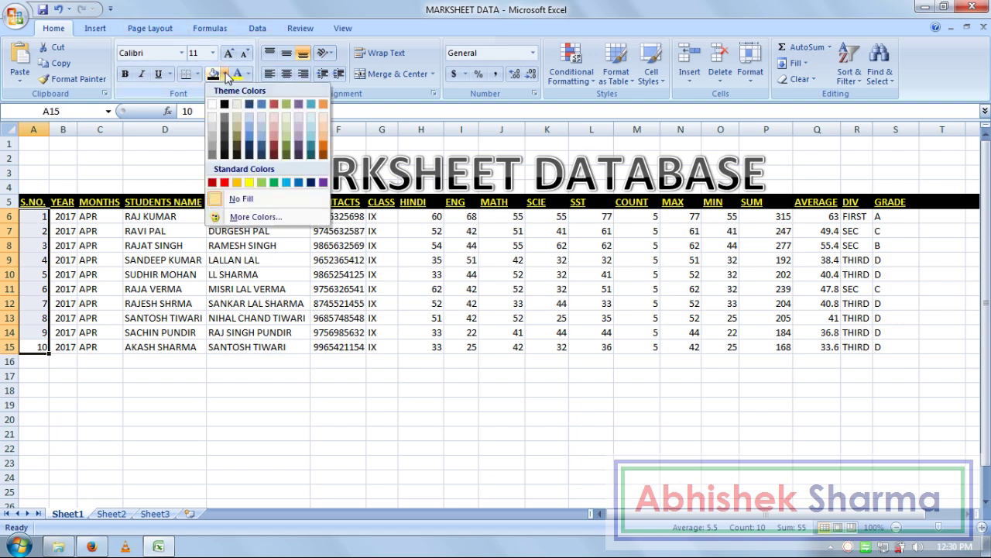
click(239, 158)
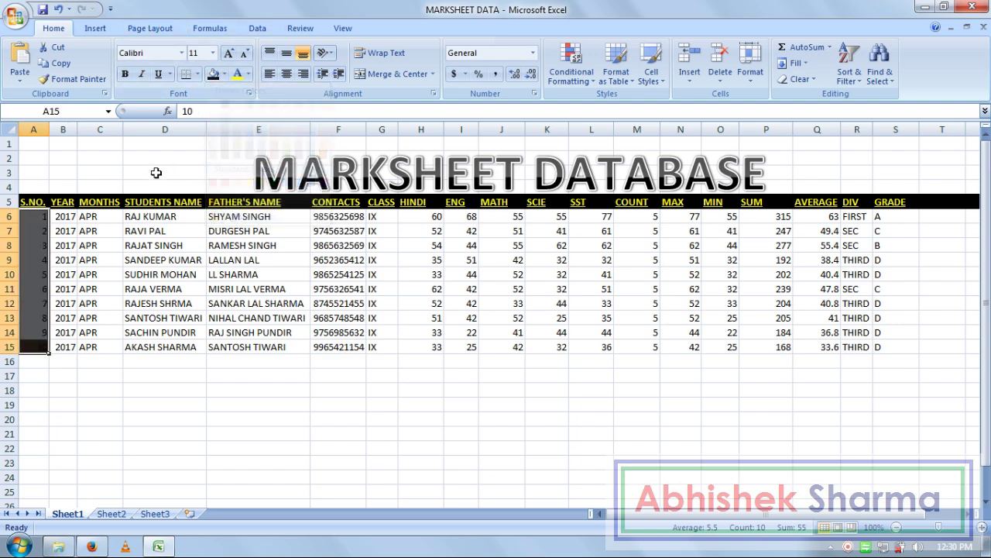
click(248, 73)
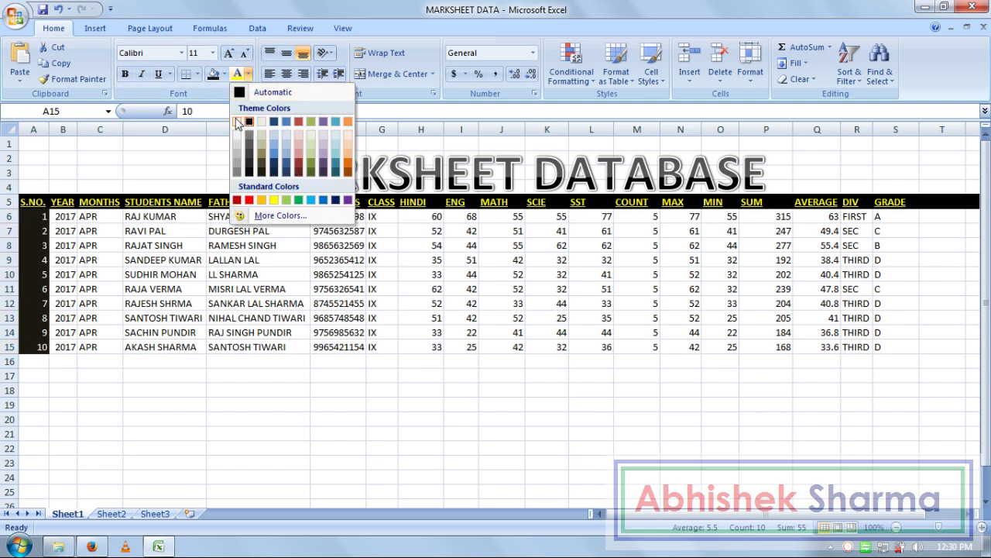
click(237, 122)
Widen the YEAR column and give B6:B15 a dark purple fill with white text
drag(72, 351, 85, 217)
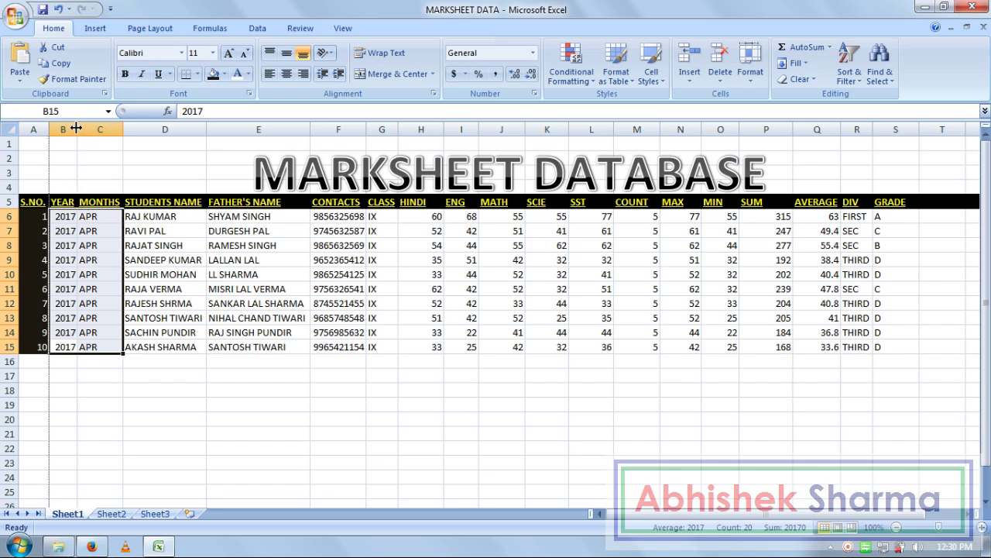
drag(78, 128, 93, 128)
click(77, 318)
drag(74, 341, 74, 217)
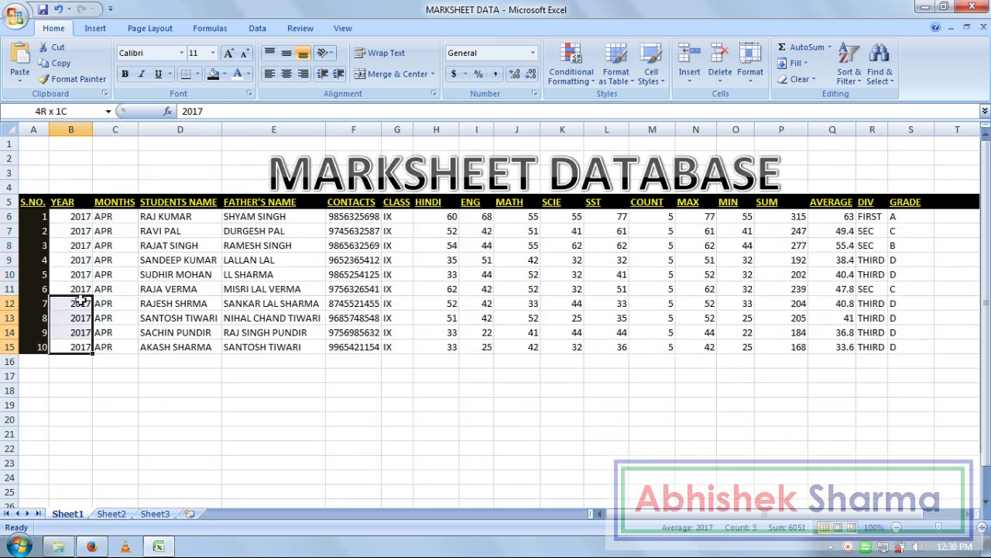
click(224, 73)
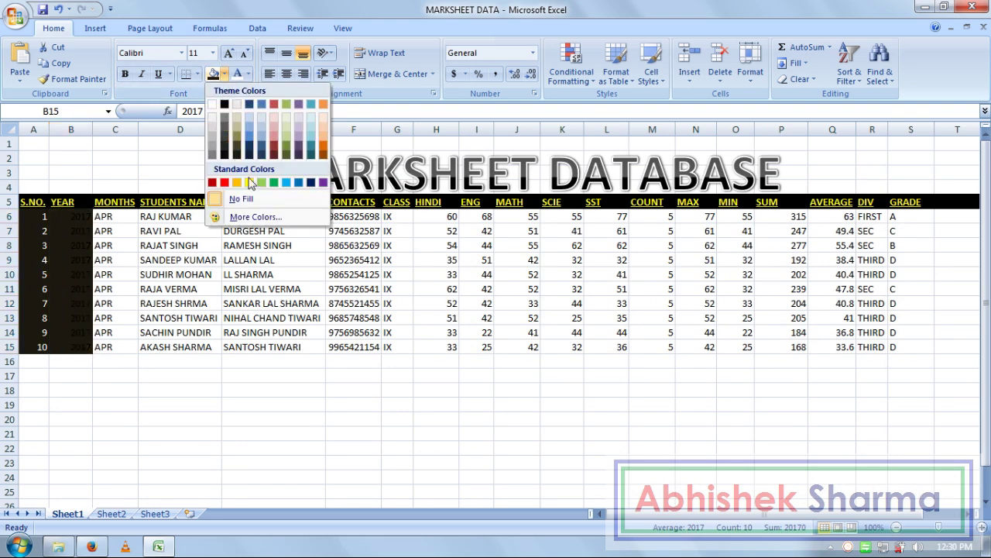
click(299, 155)
click(250, 74)
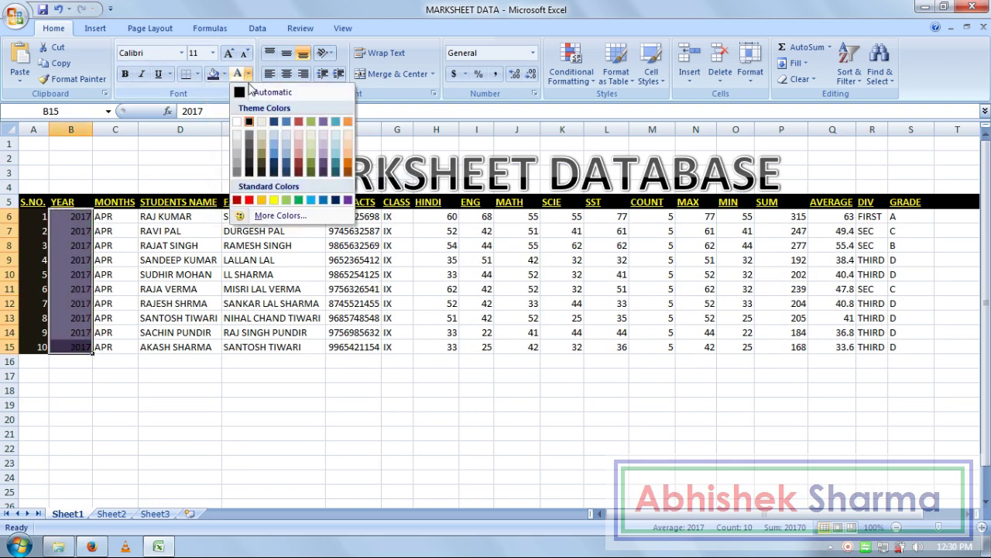
click(240, 124)
Fill the MONTHS entries C6:C15 with red
drag(113, 344, 117, 217)
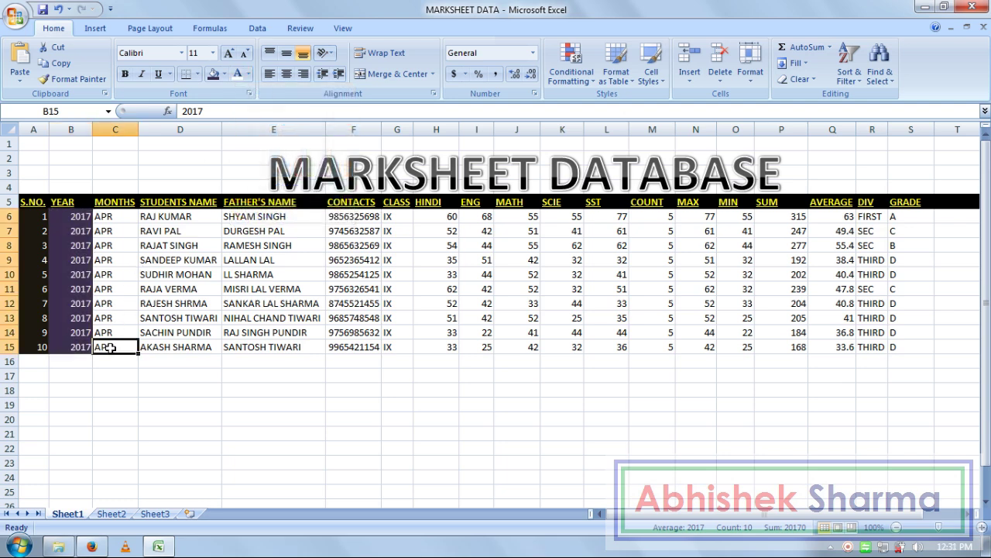
click(224, 73)
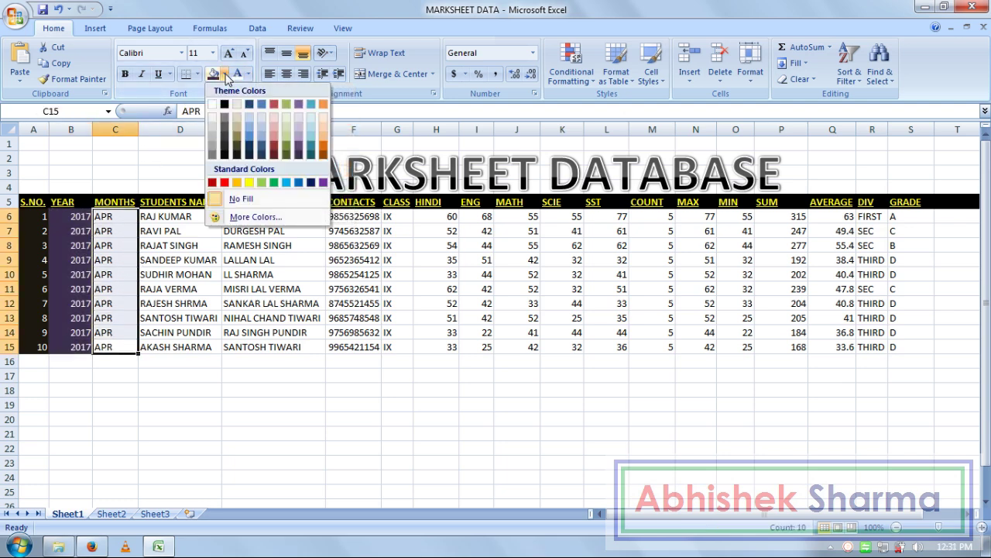
click(214, 183)
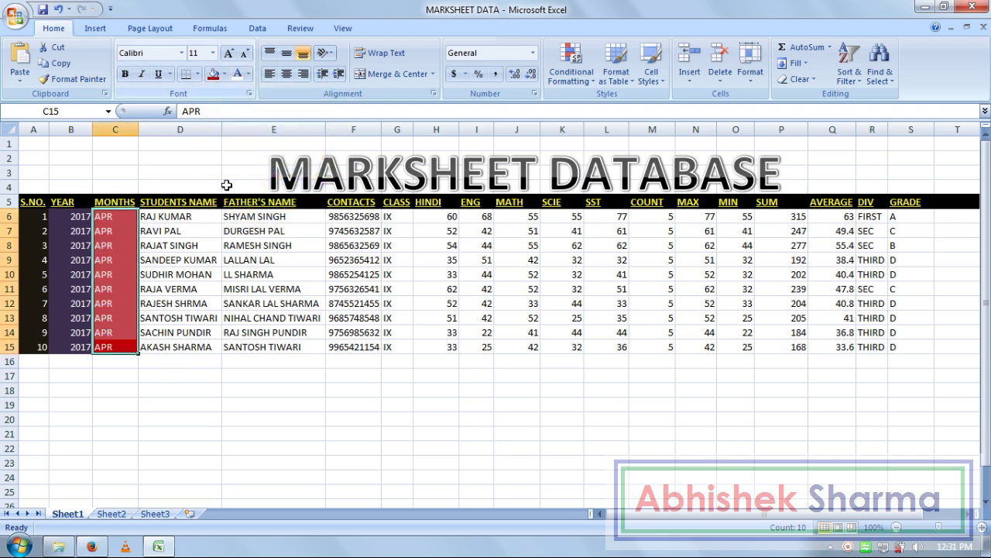
Give the student names D6:D15 a dark fill with yellow text
drag(194, 345, 190, 217)
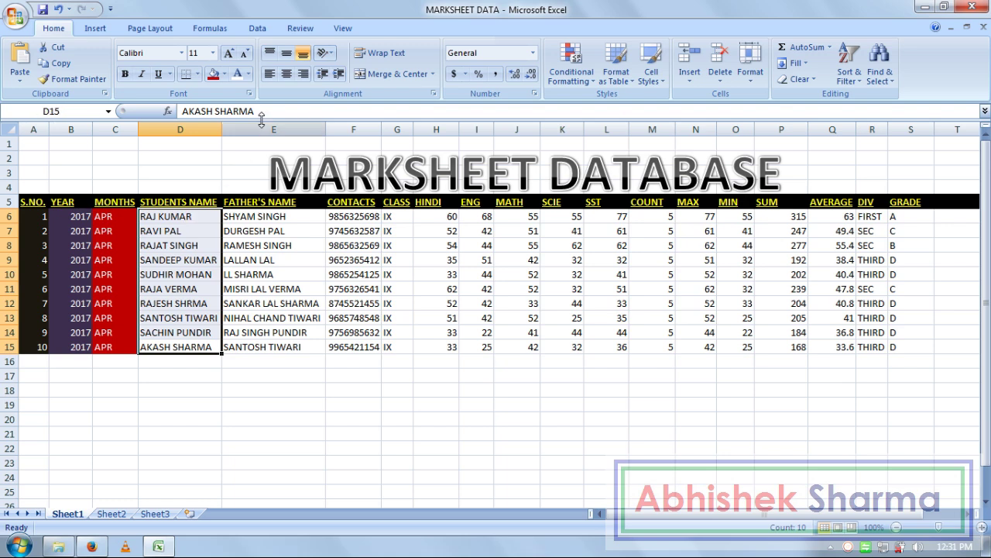
click(226, 74)
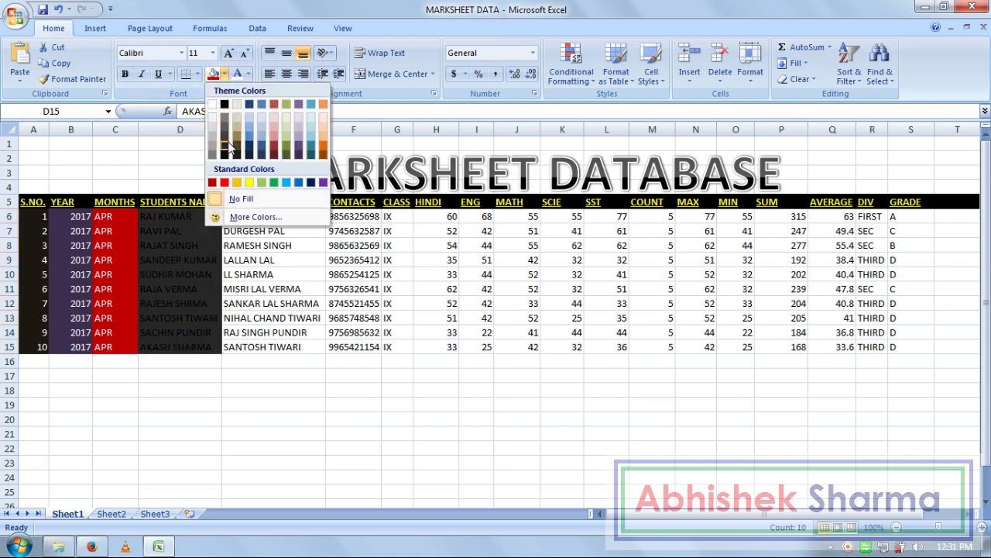
click(229, 147)
click(248, 74)
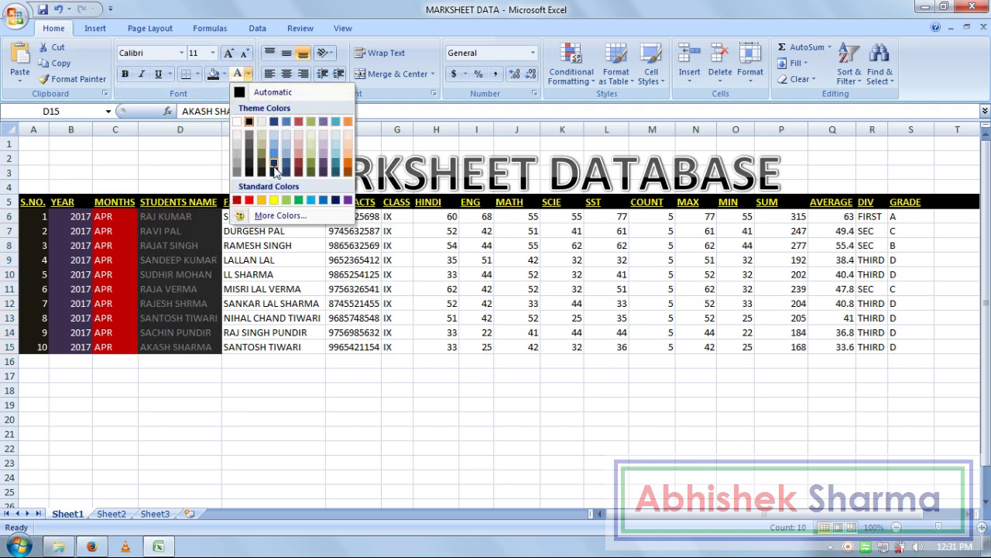
click(274, 200)
Fill the father's names E6:E15 with dark blue
drag(287, 348, 270, 217)
click(225, 73)
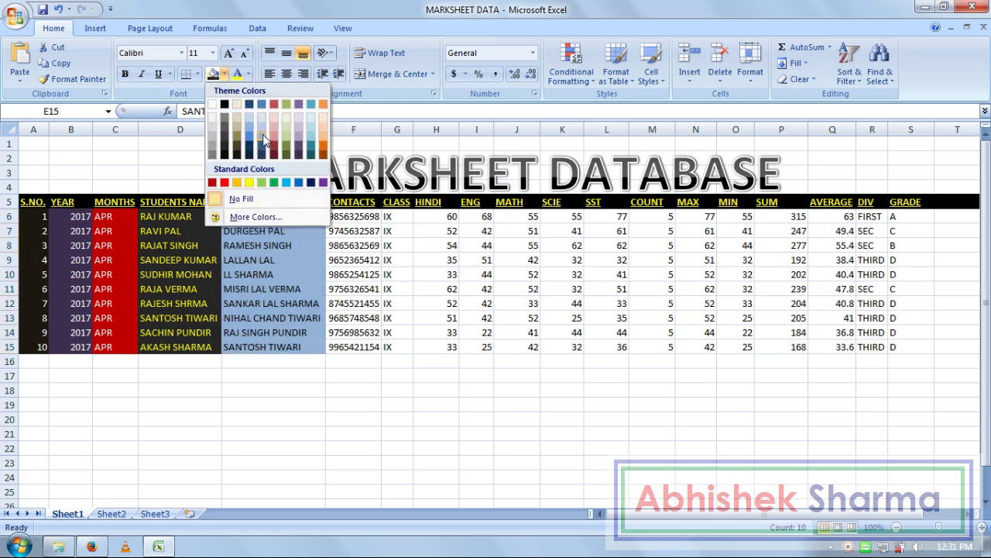
click(264, 140)
click(224, 74)
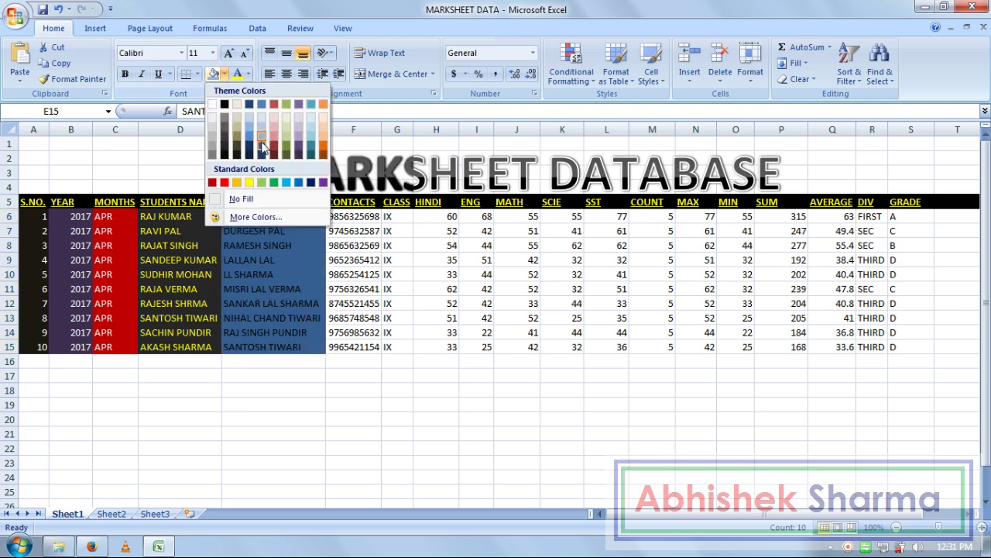
click(262, 140)
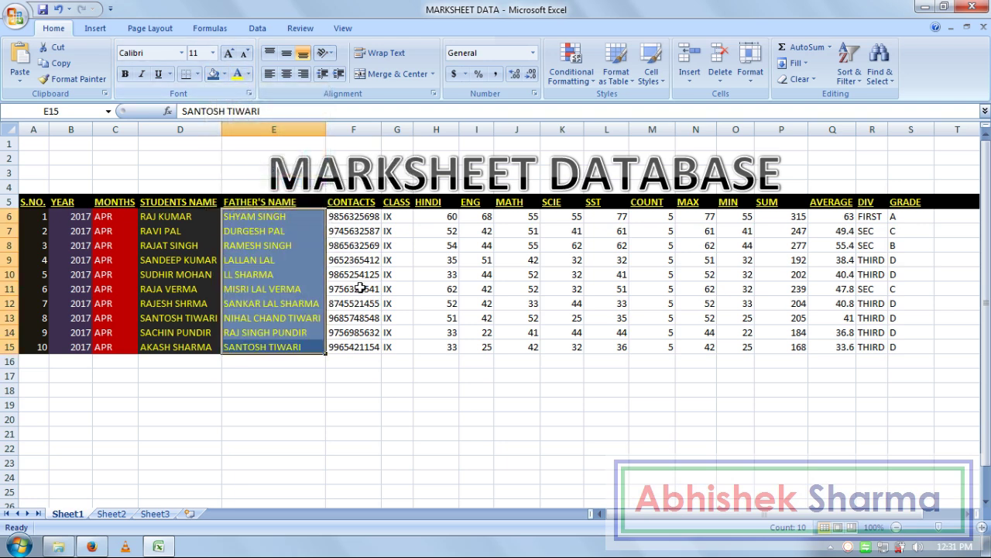
Give the contact numbers F6:F15 a black fill with white text
drag(354, 347, 340, 219)
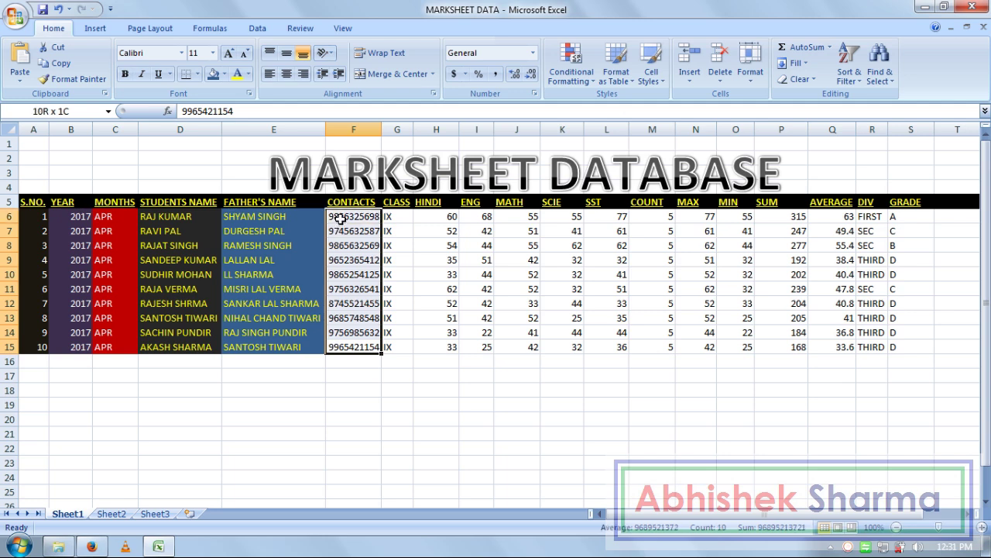
click(224, 75)
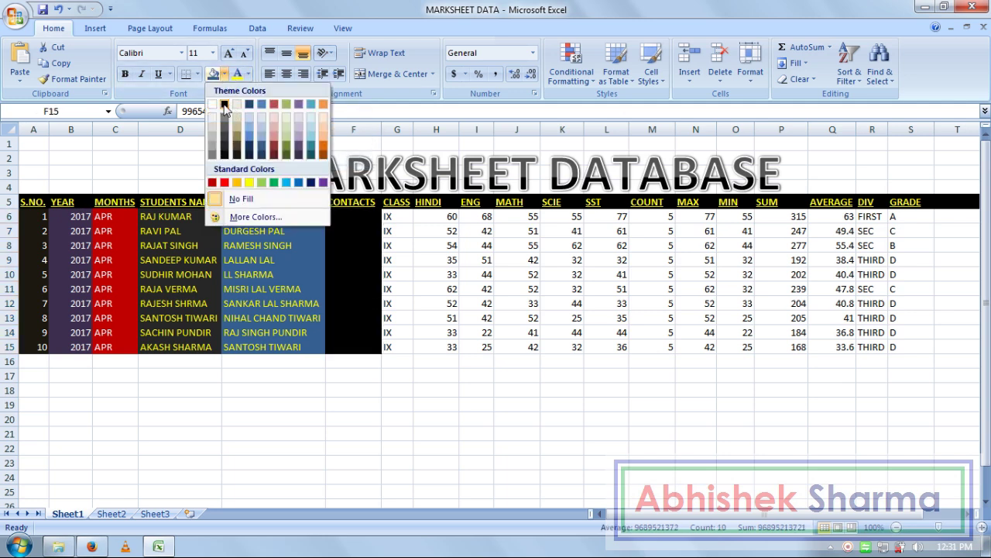
click(223, 104)
click(248, 73)
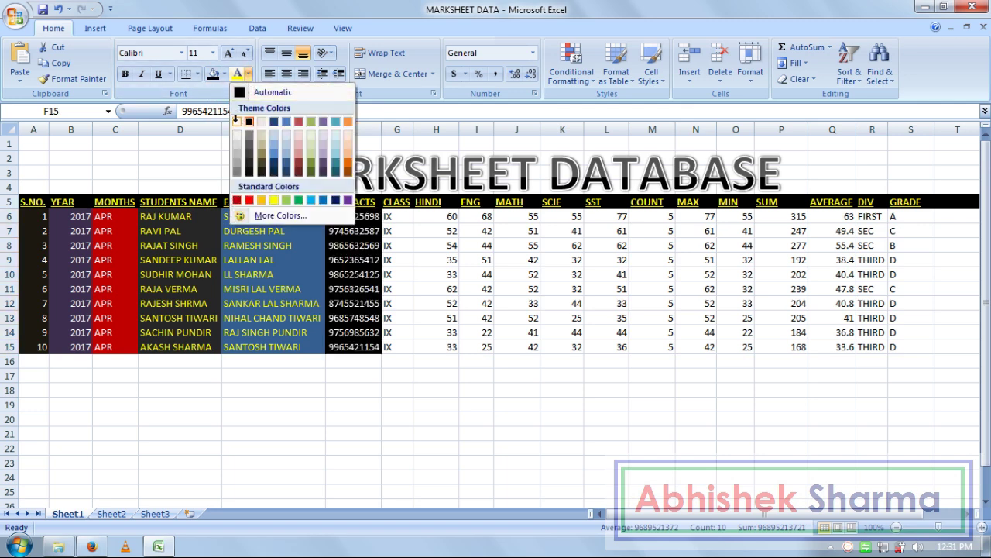
click(236, 121)
Give the CLASS entries in column G a dark orange fill with white text
drag(396, 347, 392, 216)
click(223, 75)
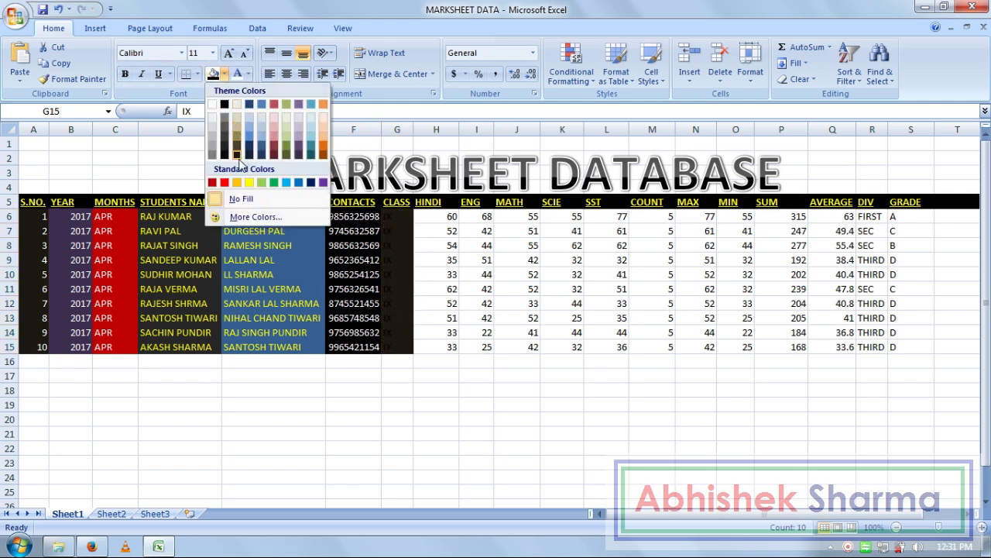
click(323, 147)
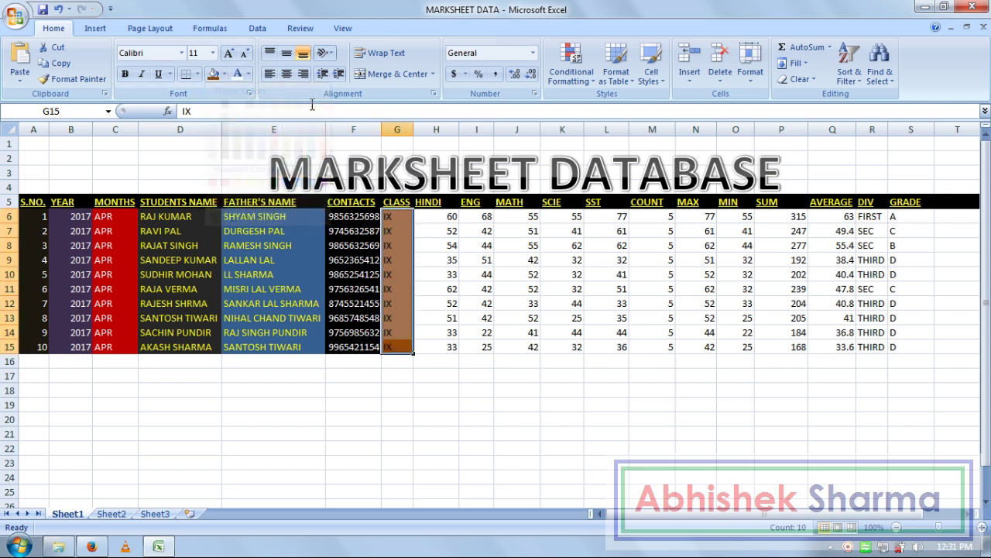
click(237, 74)
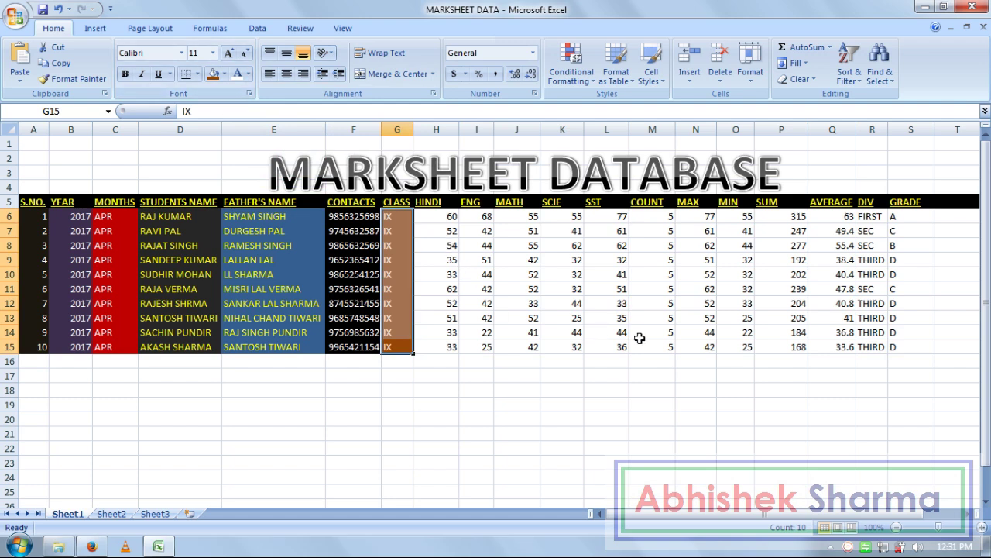
Fill the subject marks H6:L15 with a custom deep maroon and make their text yellow
drag(607, 352, 448, 216)
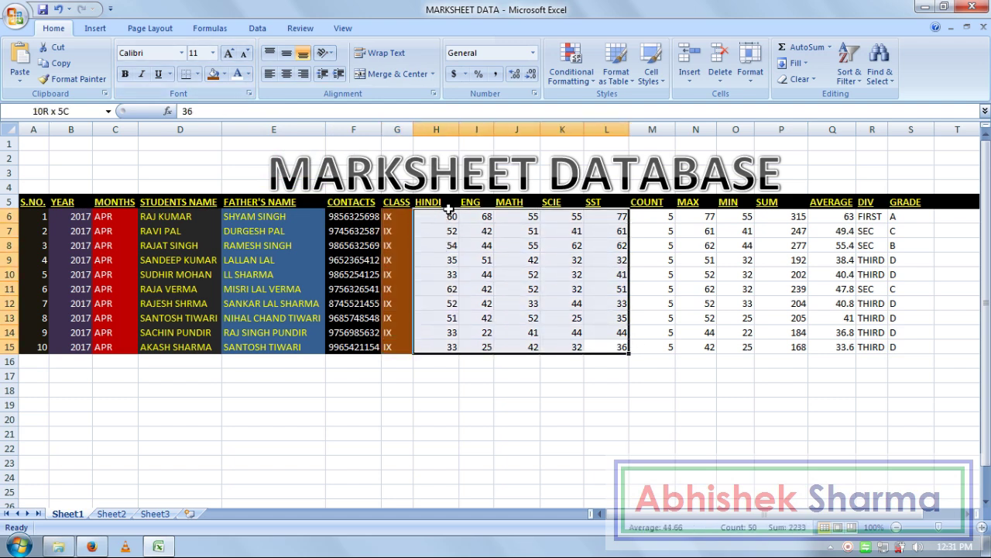
click(224, 74)
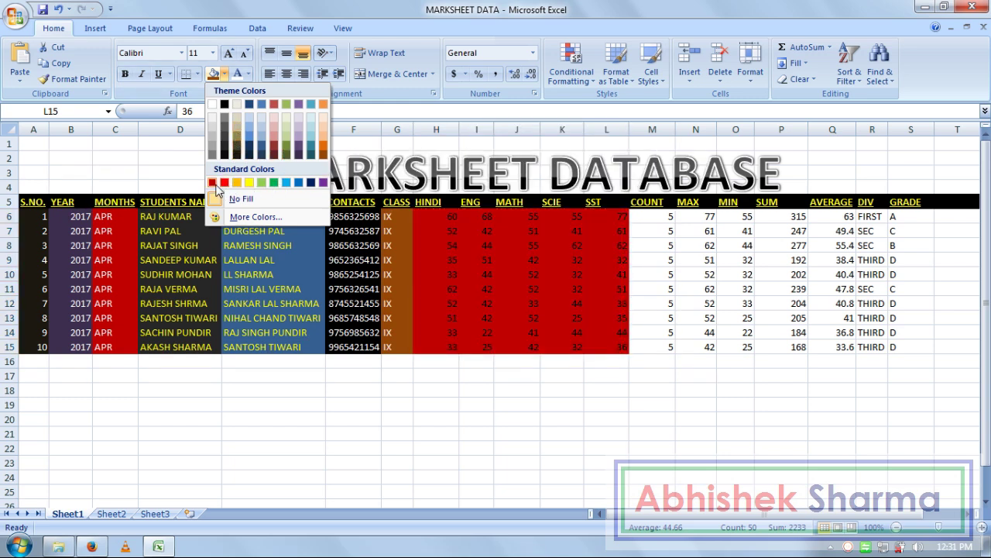
click(236, 217)
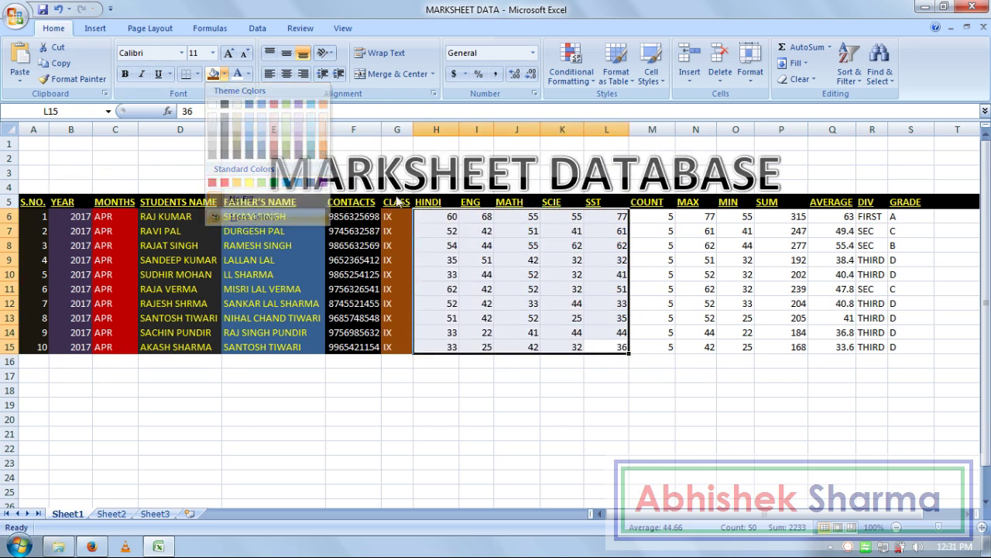
click(395, 278)
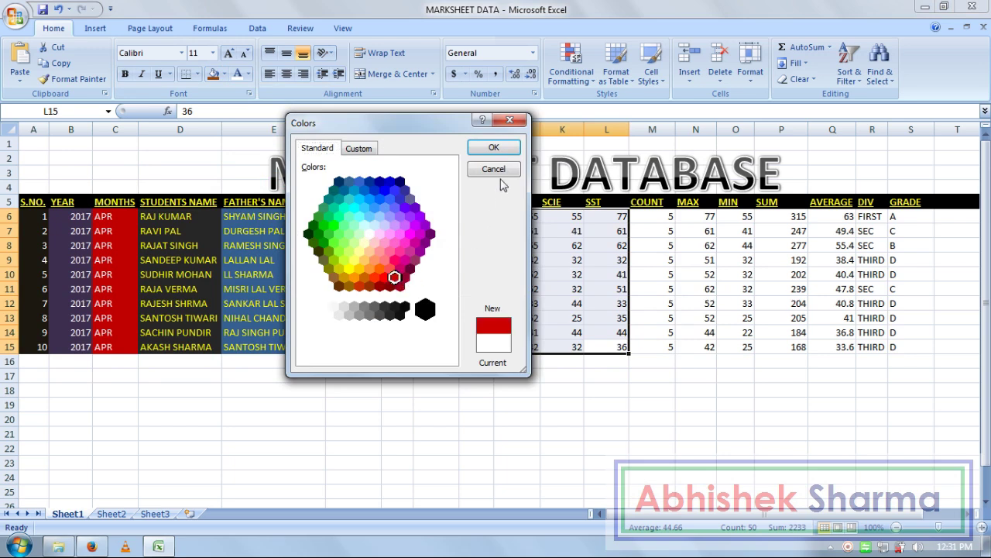
click(361, 149)
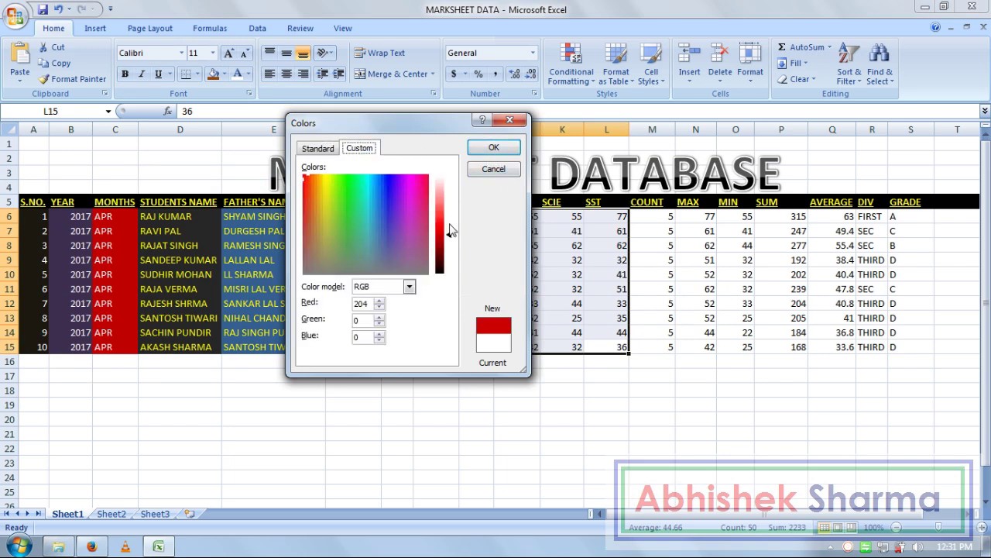
drag(452, 238, 453, 258)
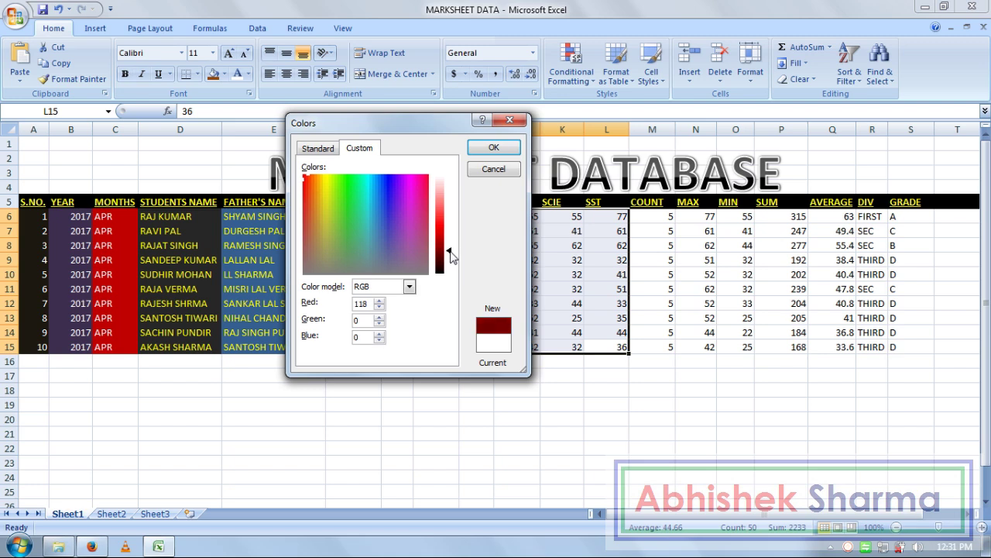
click(478, 144)
click(249, 74)
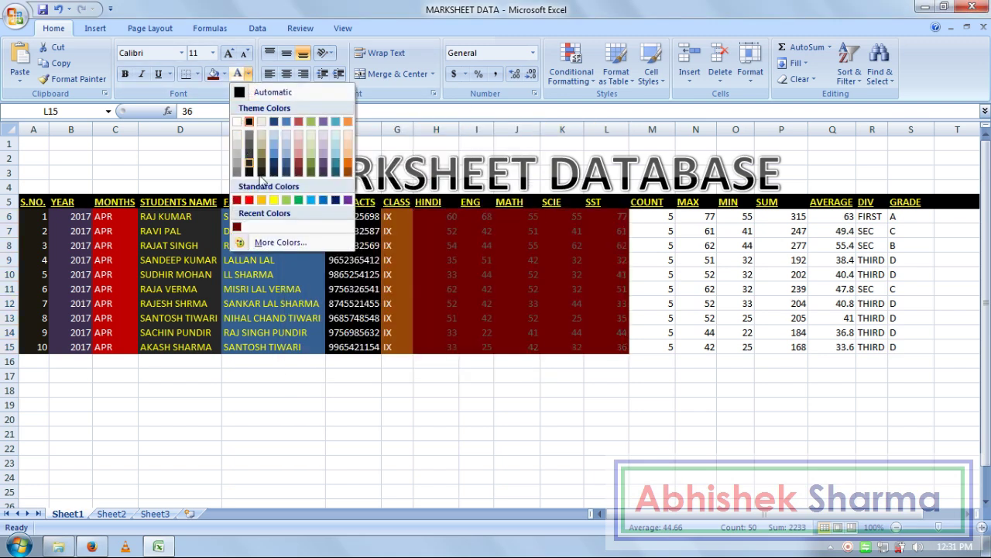
click(276, 200)
click(670, 373)
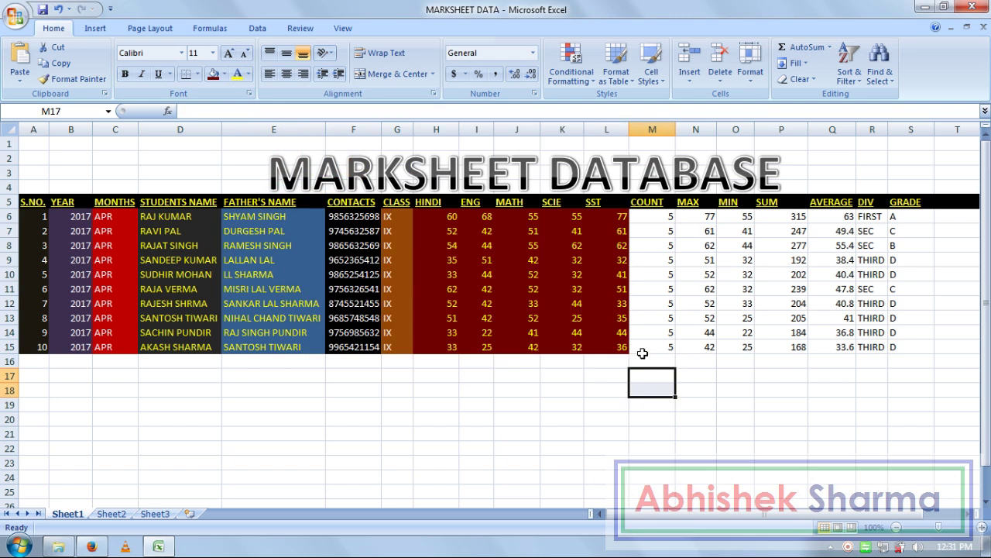
Fill the COUNT column M6:M15 dark green and the MAX column N6:N15 teal
drag(647, 347, 639, 216)
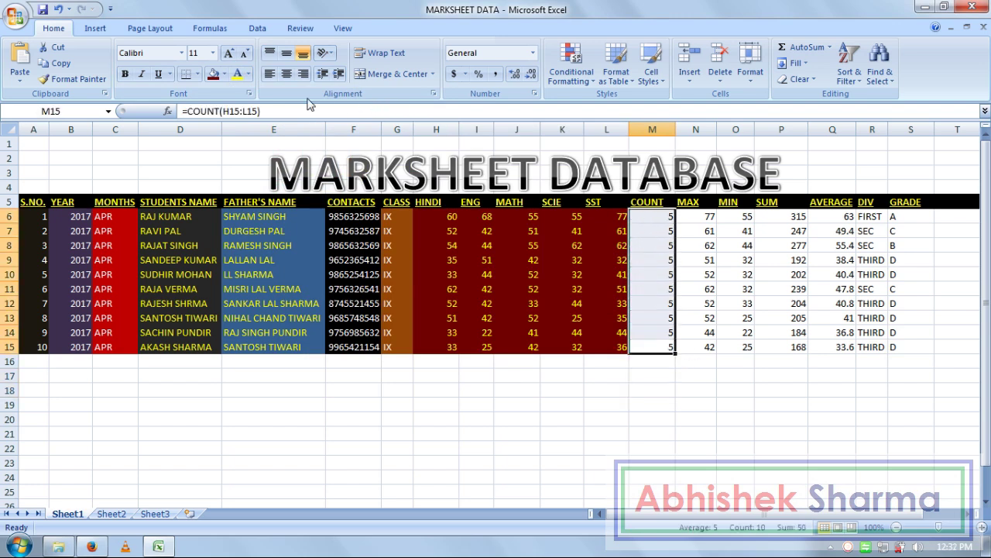
click(224, 74)
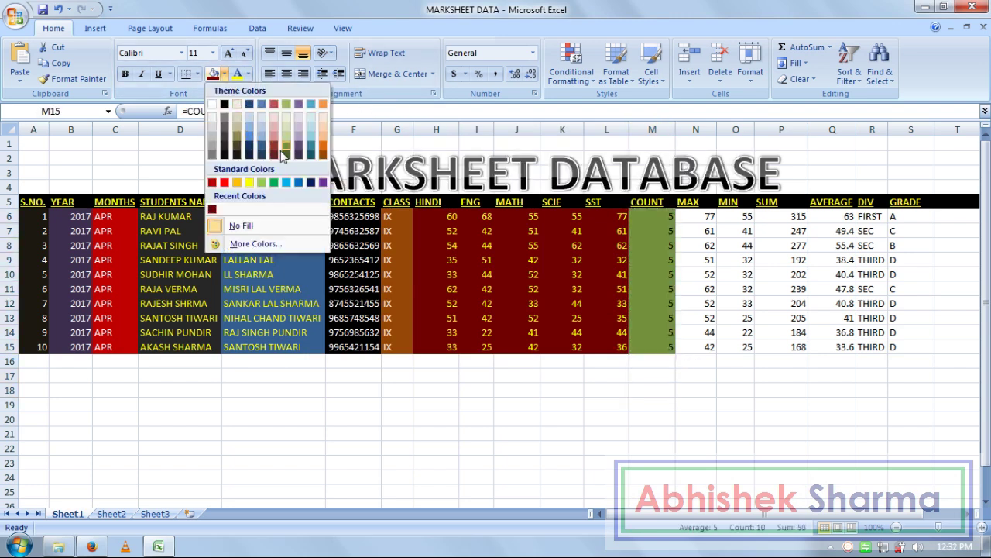
click(287, 158)
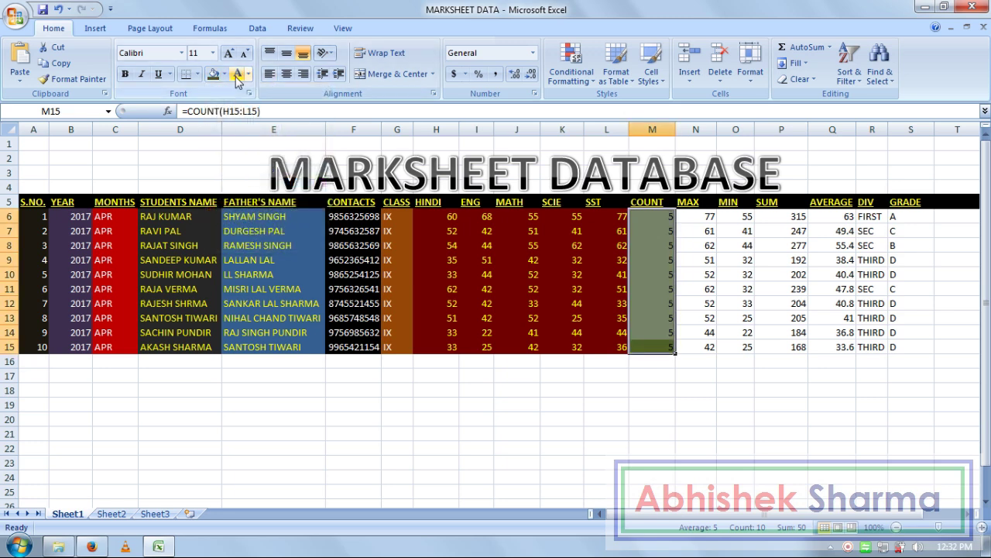
drag(697, 346, 692, 216)
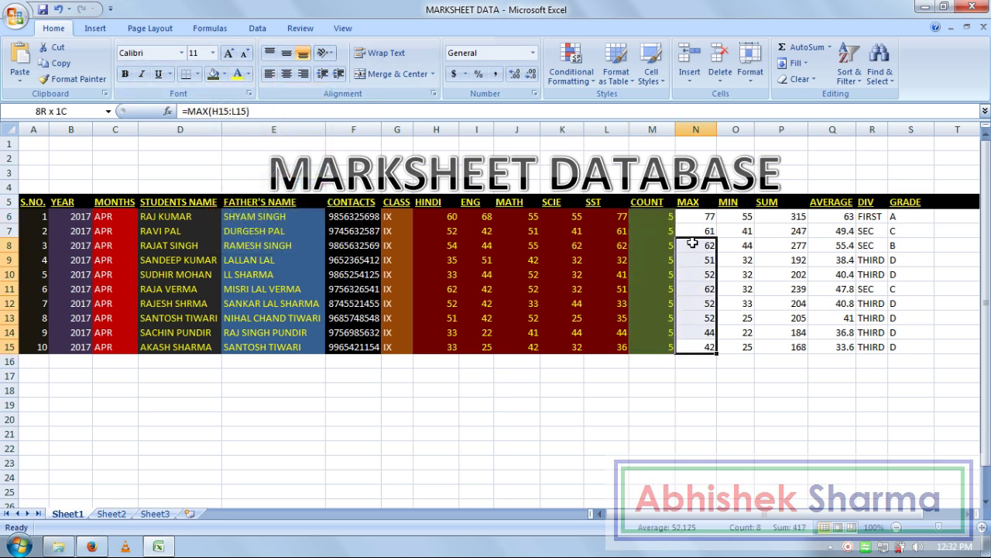
click(224, 73)
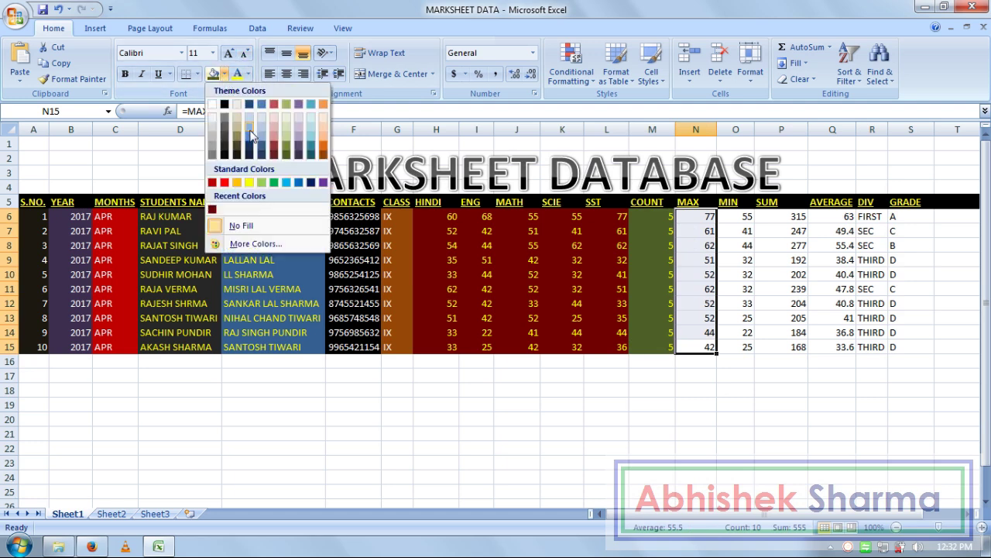
click(312, 156)
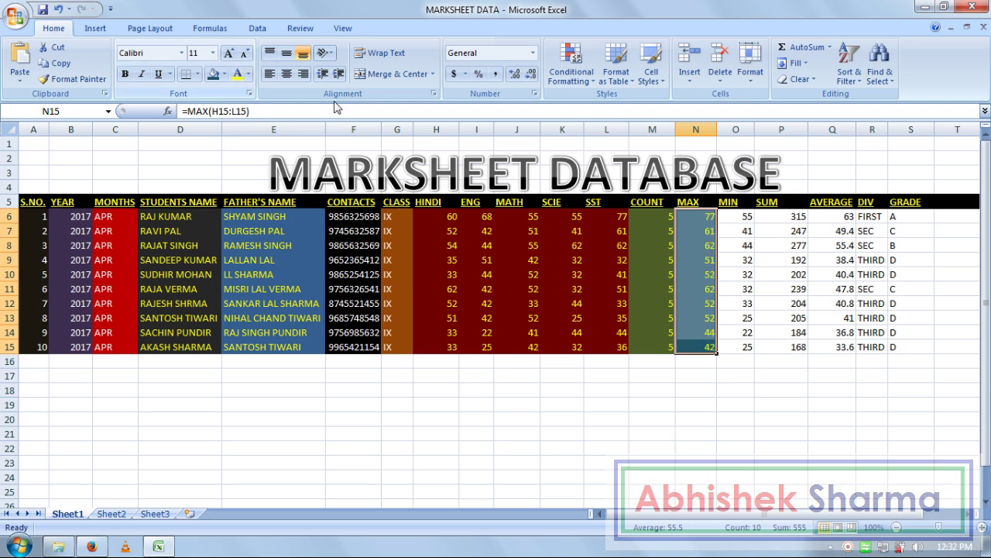
Give the MIN values a dark fill with yellow numbers
drag(750, 348, 734, 215)
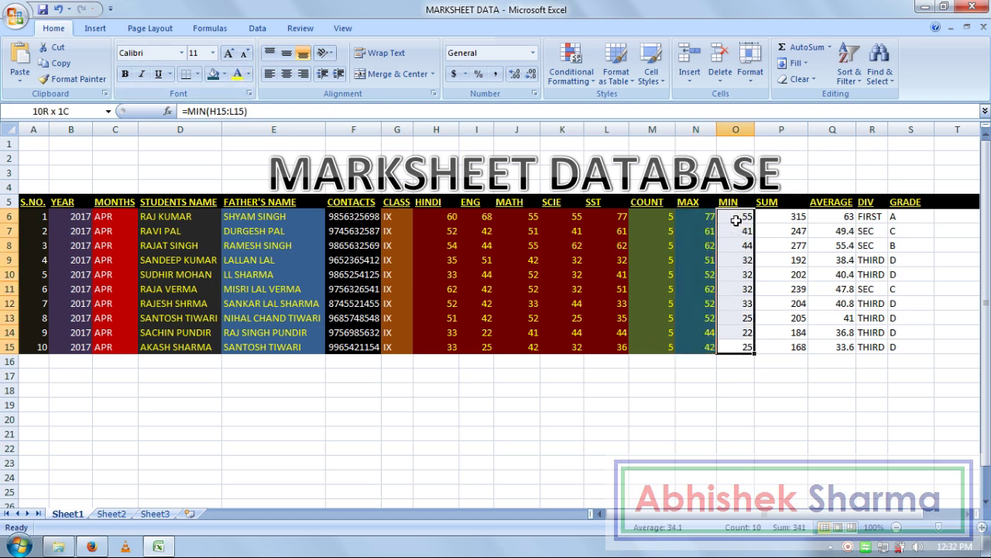
click(225, 76)
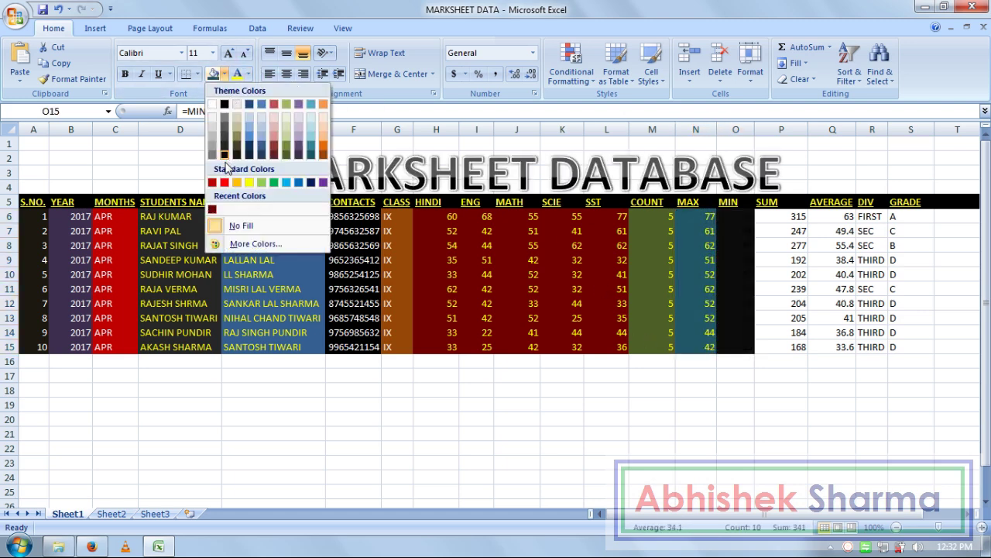
click(235, 159)
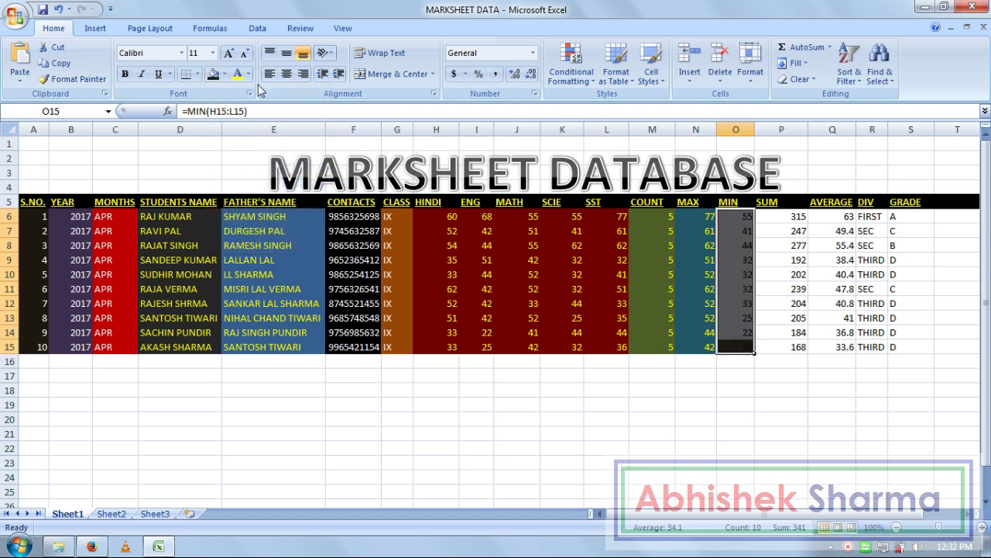
click(238, 75)
drag(782, 347, 786, 217)
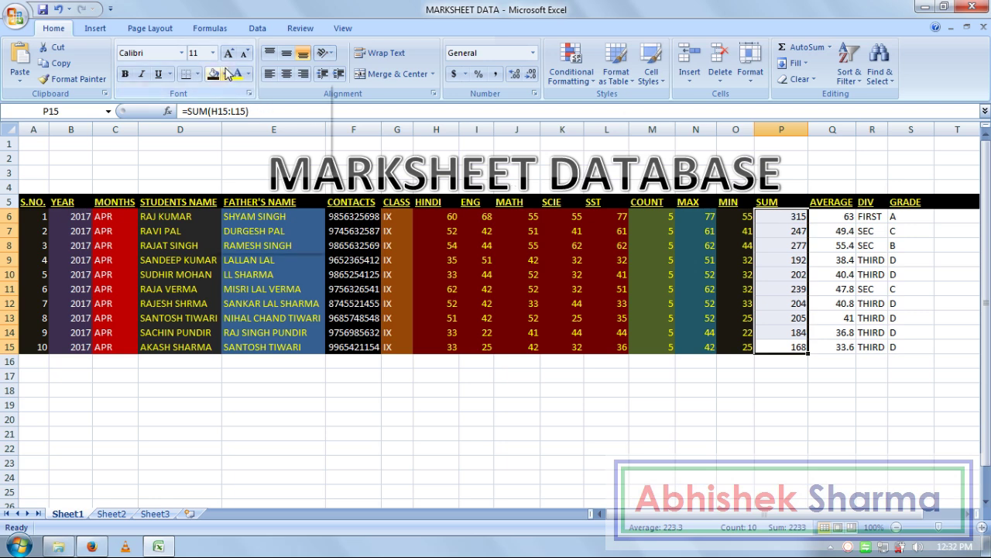
Fill the SUM values dark blue-grey with yellow numbers and the AVERAGE values orange-brown
click(224, 74)
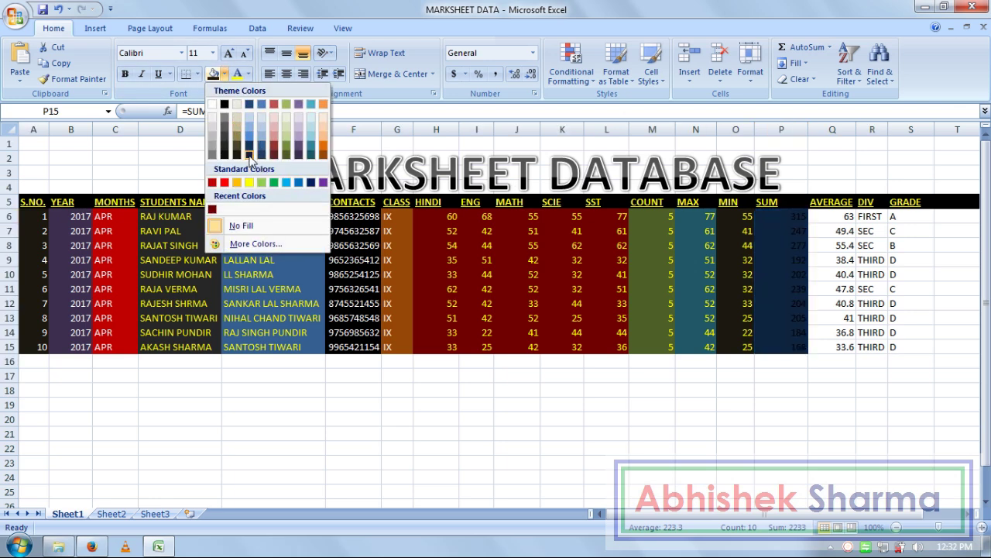
click(249, 145)
click(237, 74)
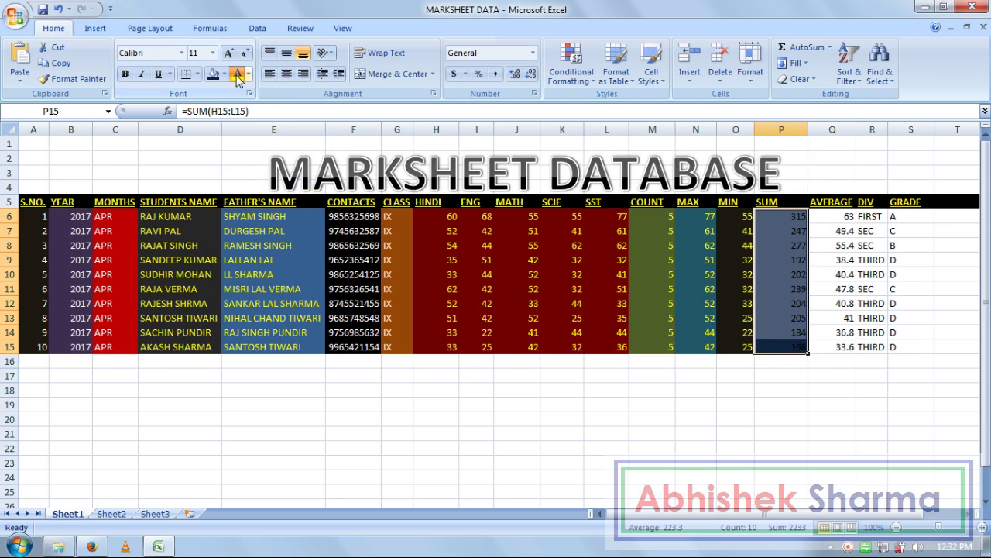
drag(840, 273, 836, 216)
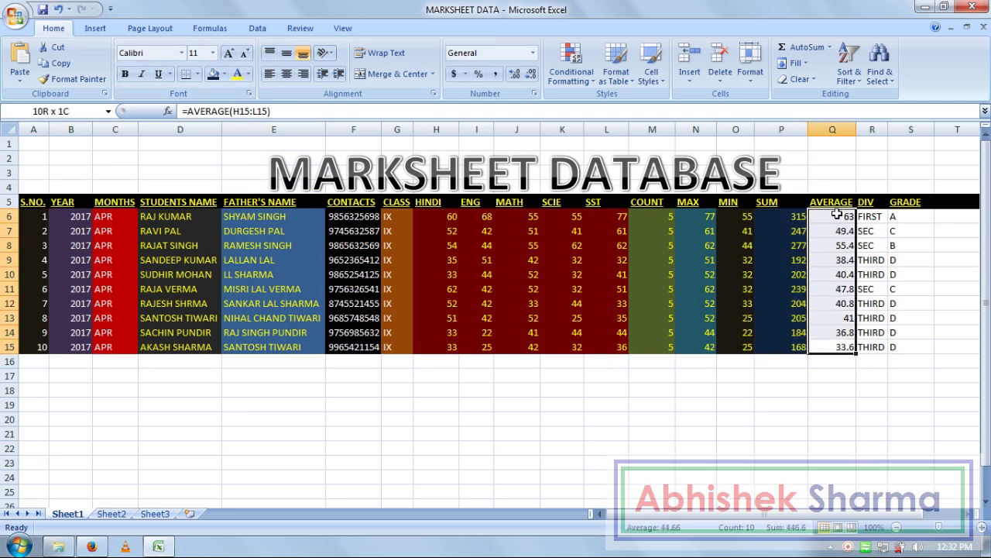
click(225, 79)
click(280, 113)
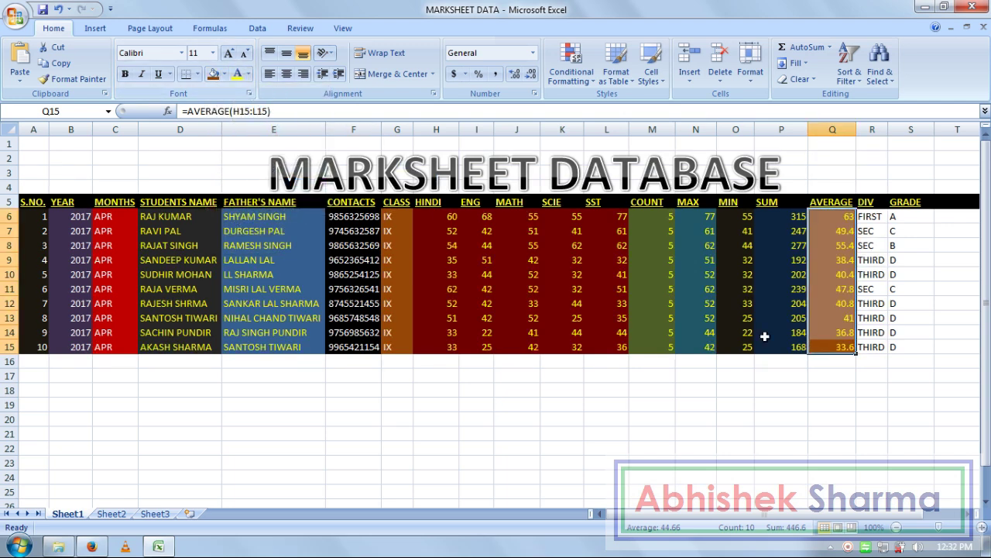
Fill the DIV values R6:R15 with olive
drag(875, 347, 871, 217)
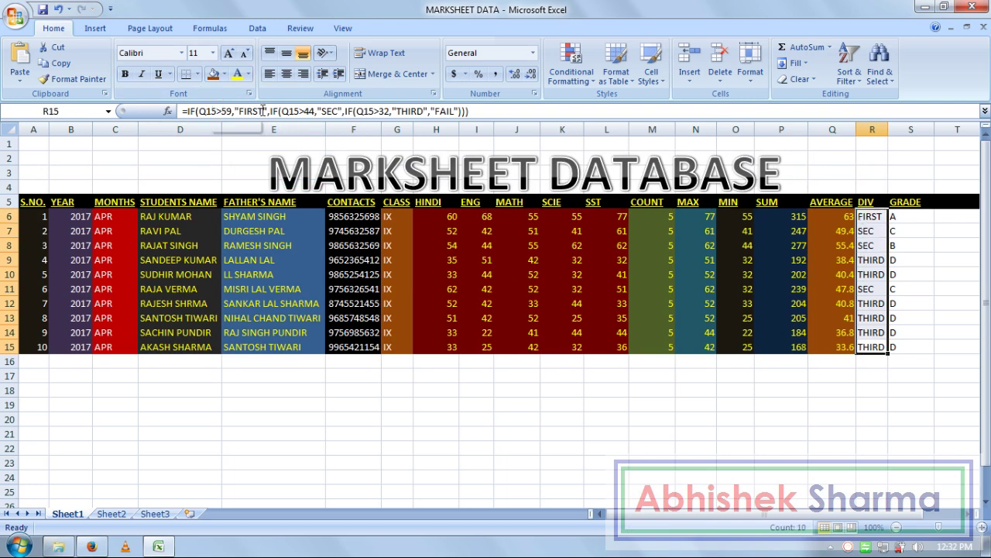
click(224, 74)
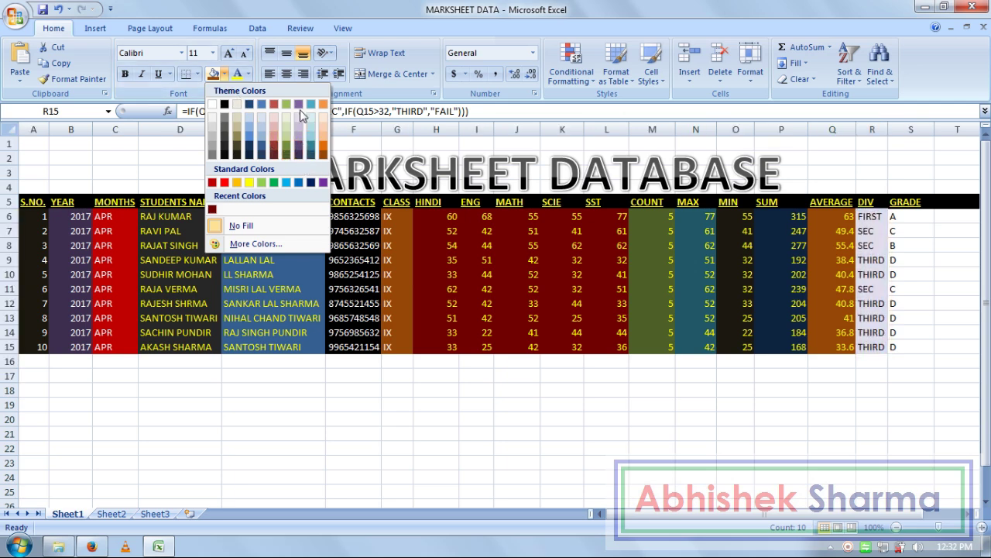
click(238, 147)
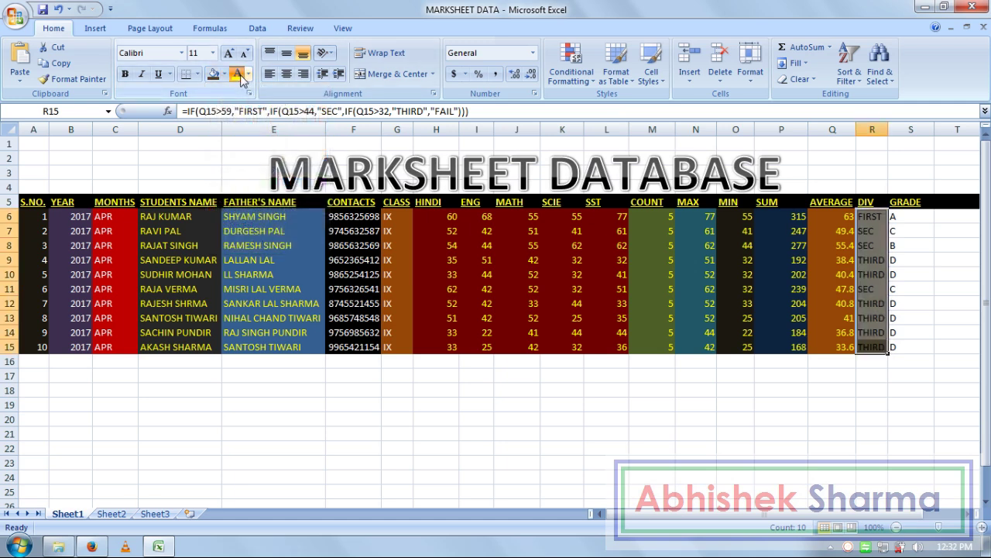
drag(911, 347, 895, 216)
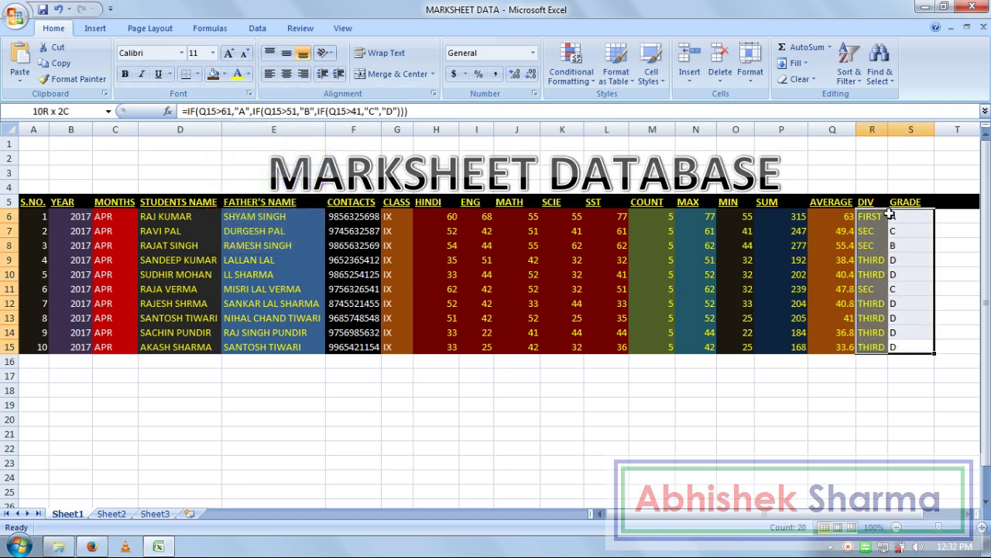
Fill the GRADE cells S6:S15 with a dark green custom colour from More Colors
click(224, 74)
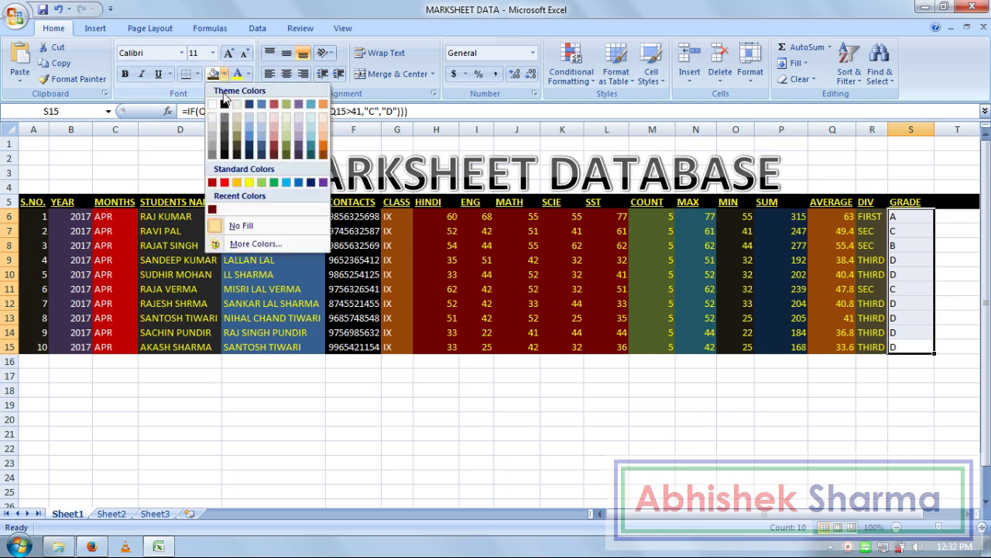
click(250, 243)
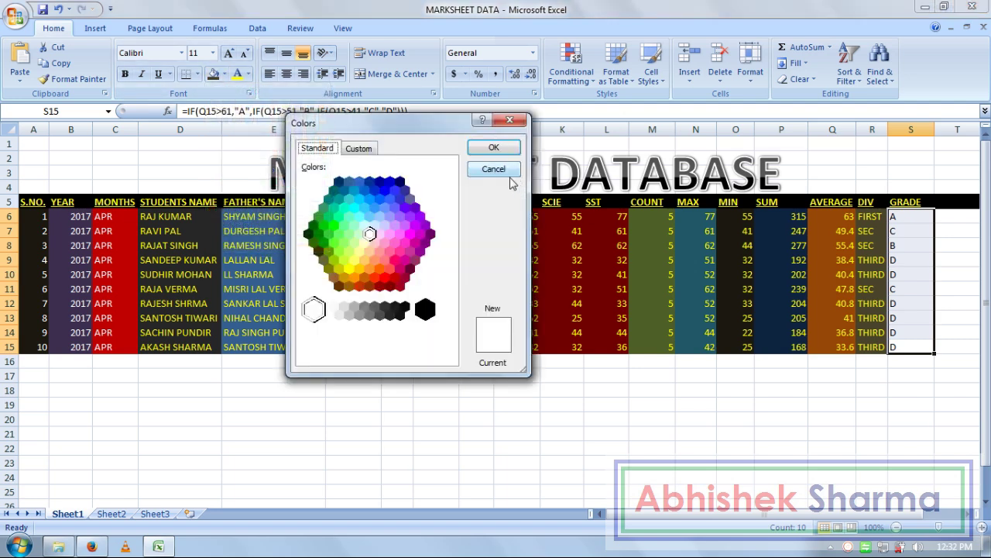
click(323, 226)
click(318, 235)
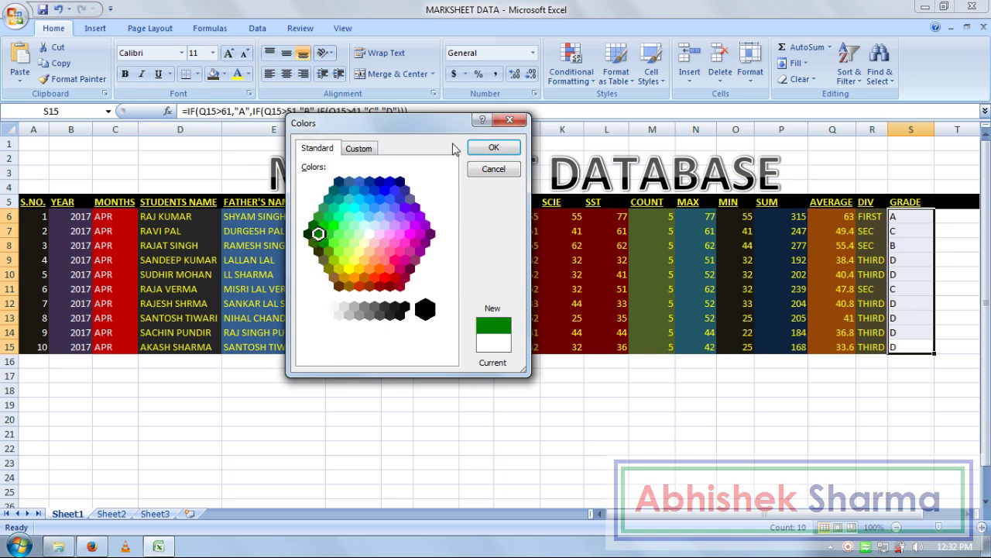
click(490, 148)
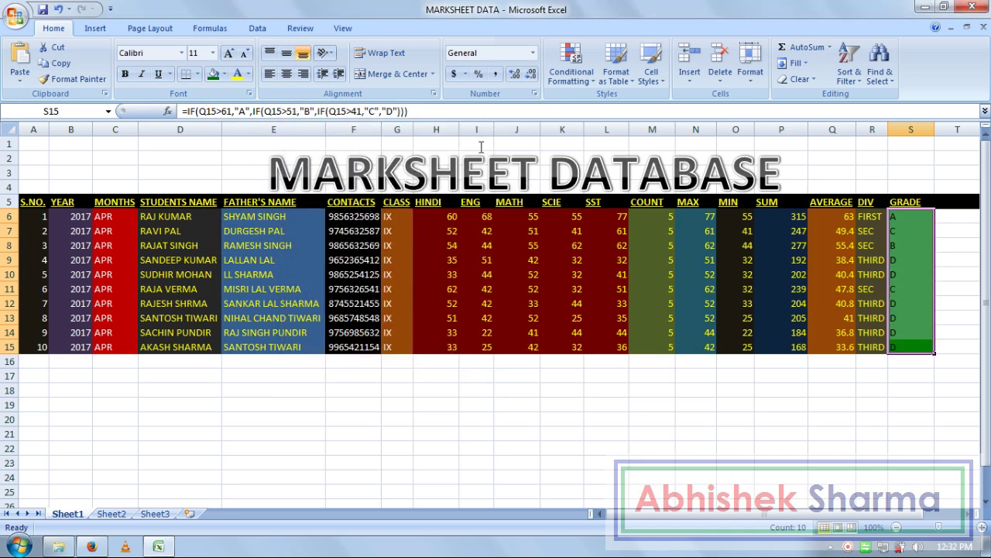
click(570, 418)
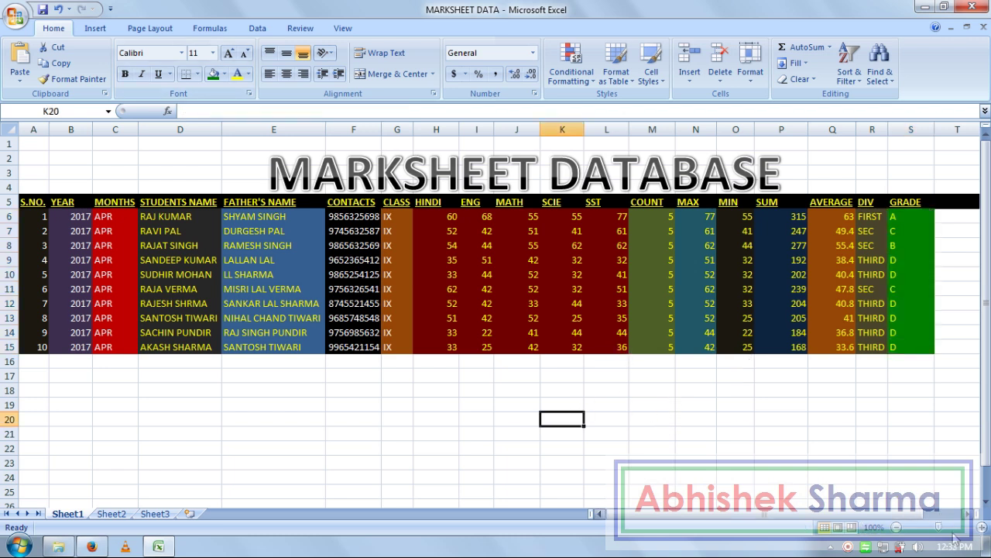
Try 120% and 110% zoom, return to 100%, then select the table from S15 back to A1
click(982, 528)
click(982, 528)
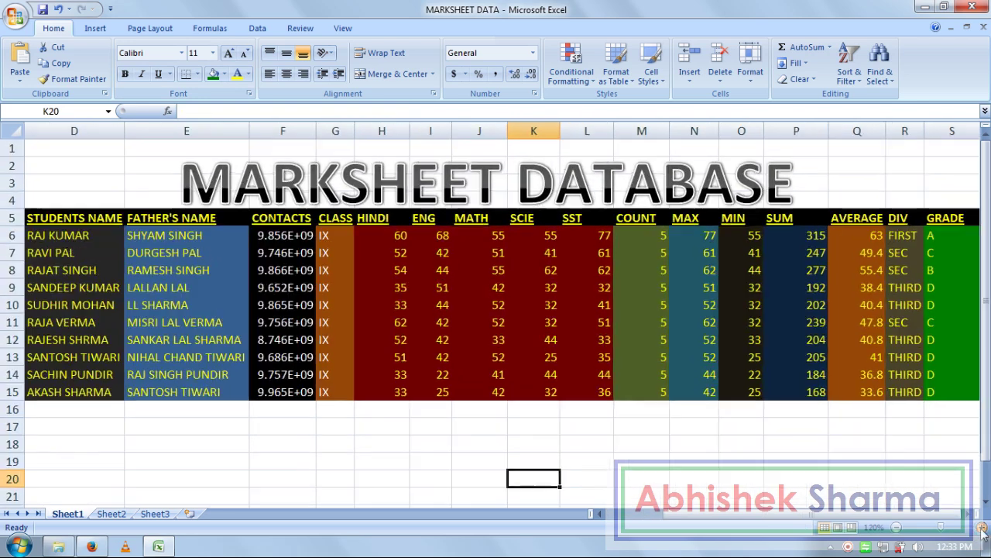
click(897, 527)
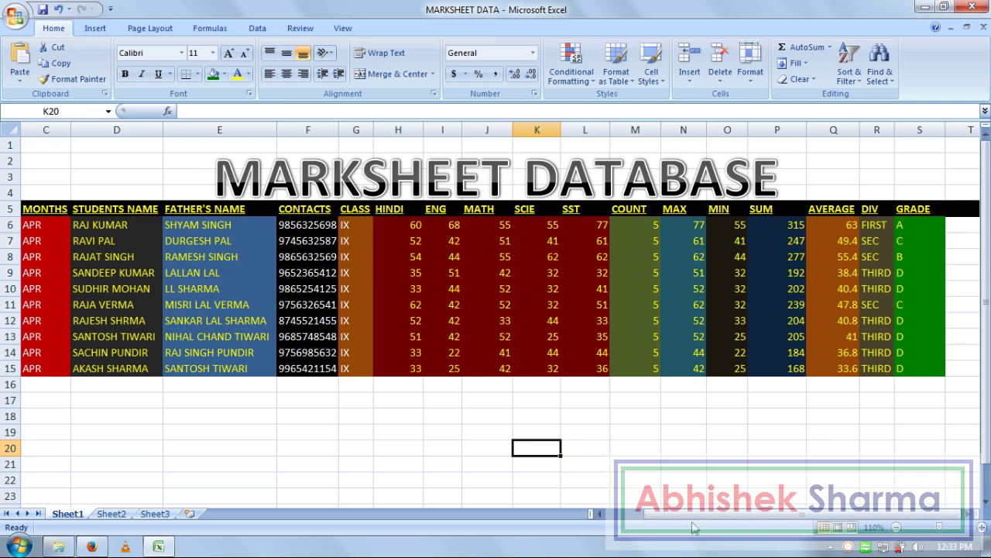
scroll(682, 521, left, 2)
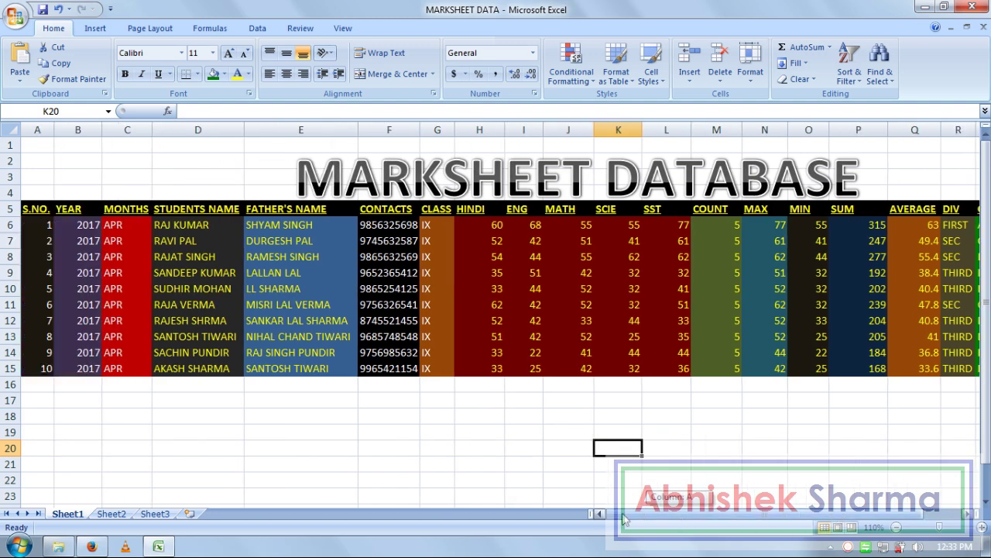
click(897, 528)
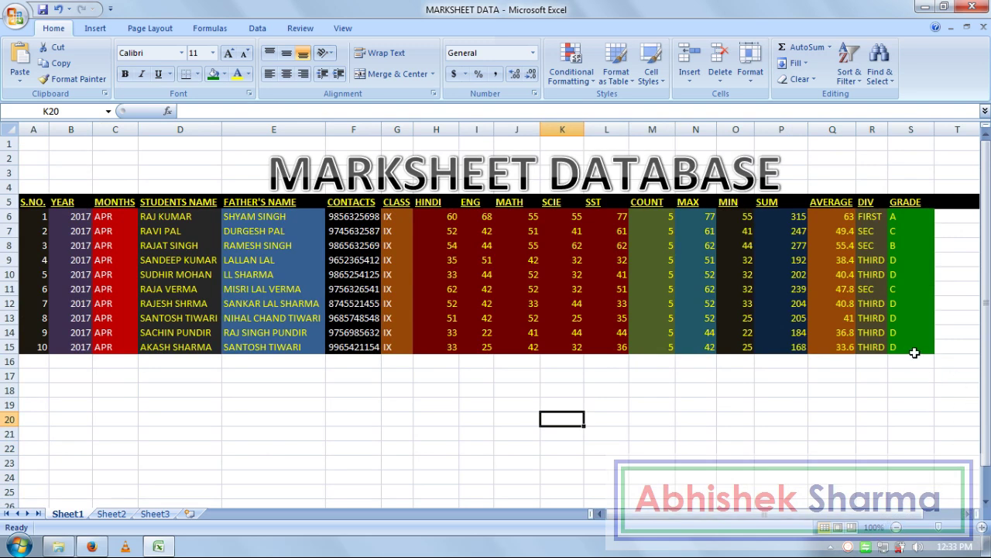
drag(915, 352, 17, 144)
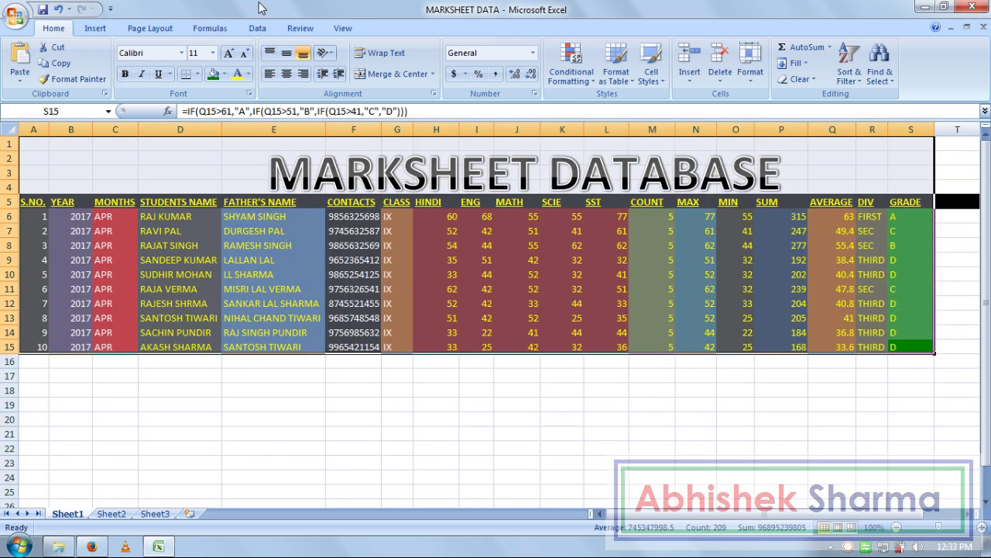
Apply View > Zoom to Selection so the marksheet fills the window, then deselect it
click(345, 29)
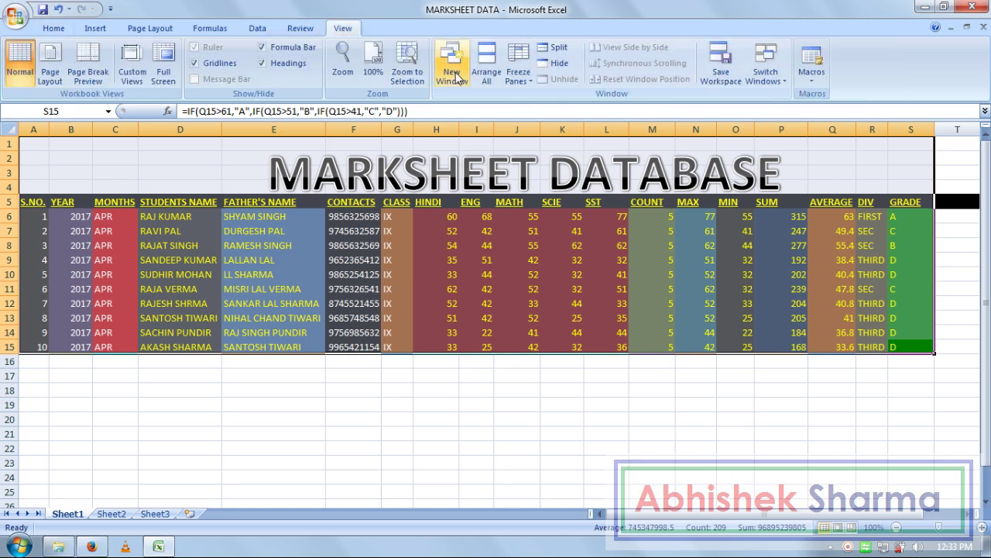
click(406, 83)
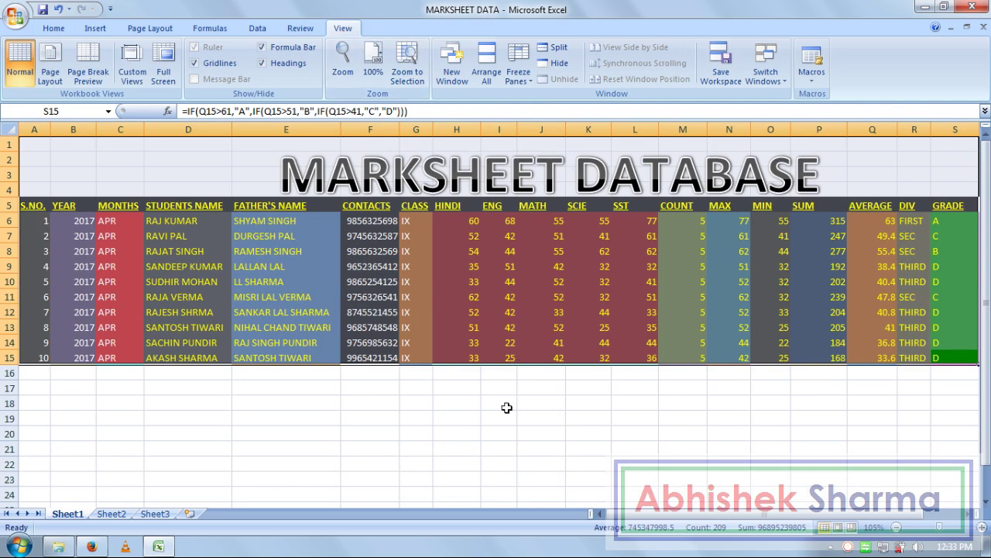
click(503, 403)
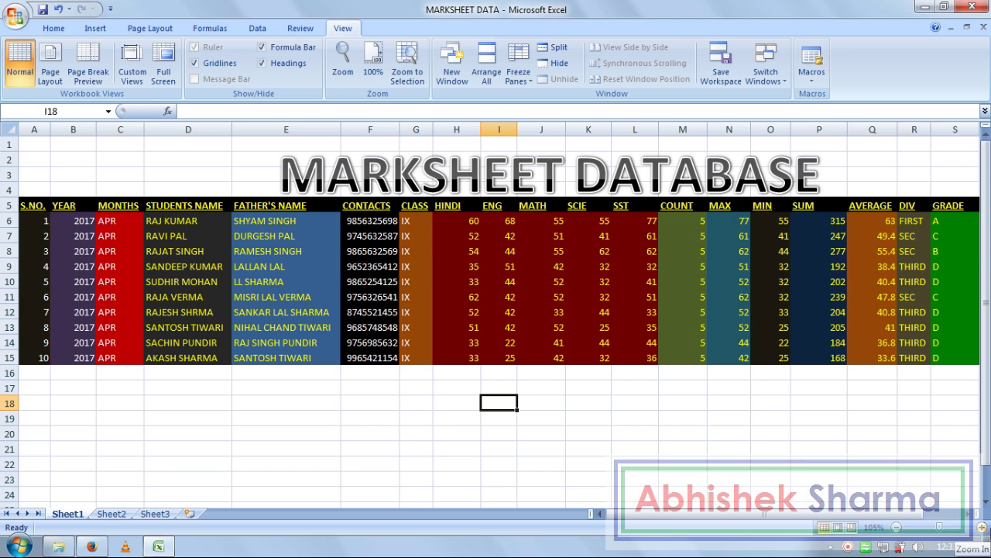
click(954, 493)
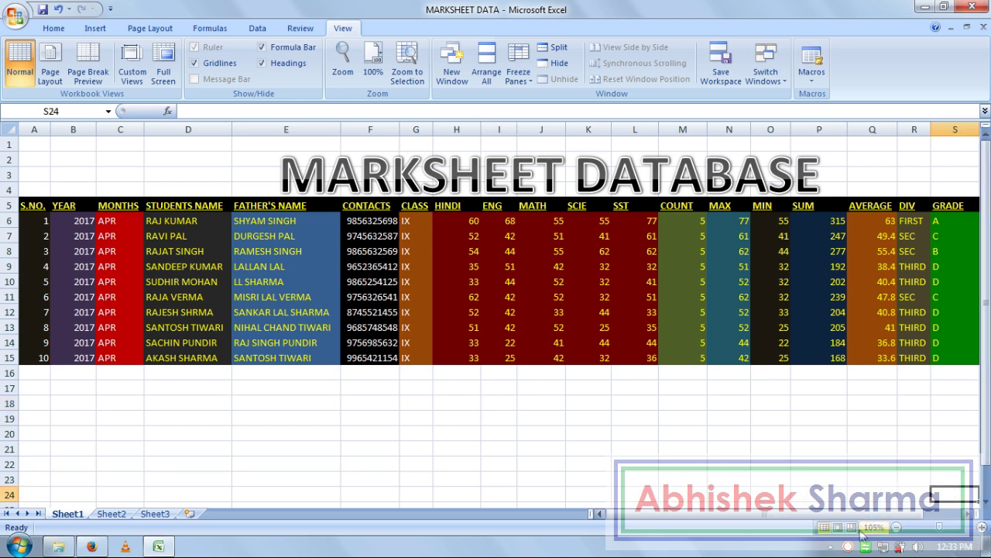